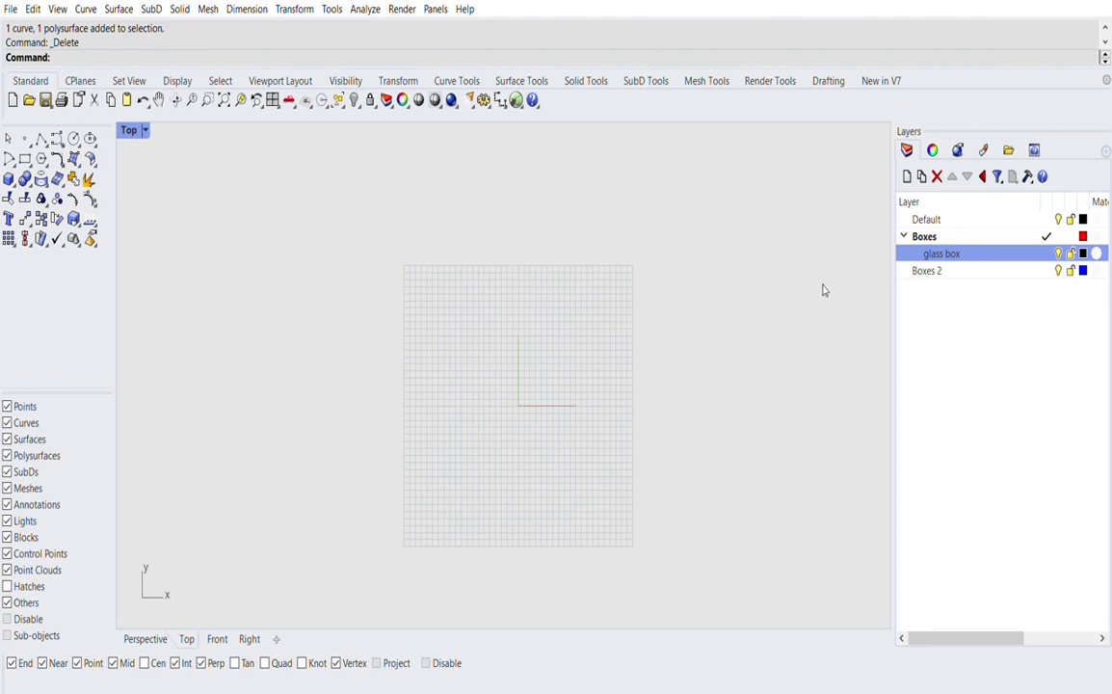
Step: Draw a solid box near the origin in the Top view, using the base width as its height
scroll(531, 382, up, 3)
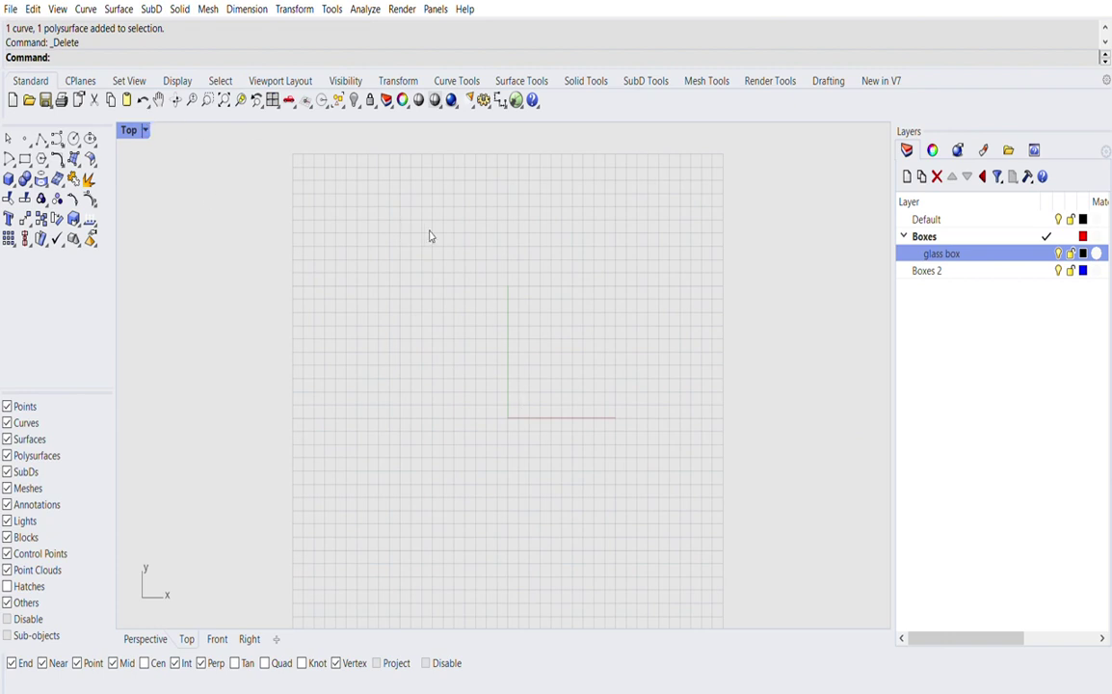
click(10, 181)
click(424, 328)
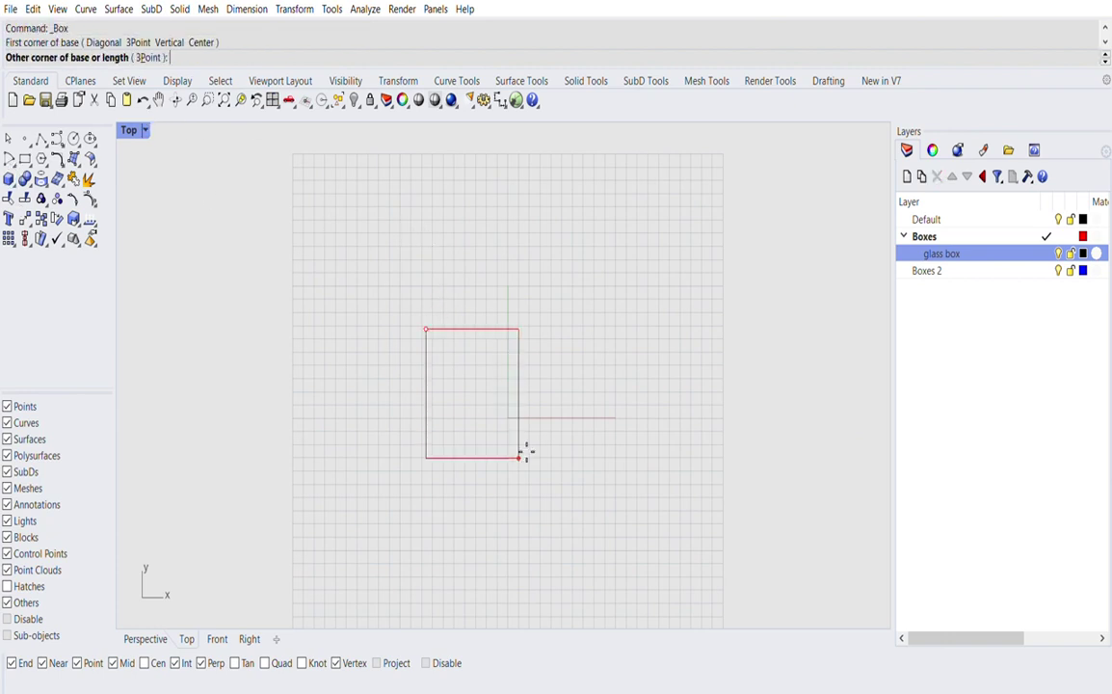
click(518, 460)
key(Return)
Step: Show the box in the Perspective view, try the Wireframe display mode, and set the display mode to Shaded
click(145, 637)
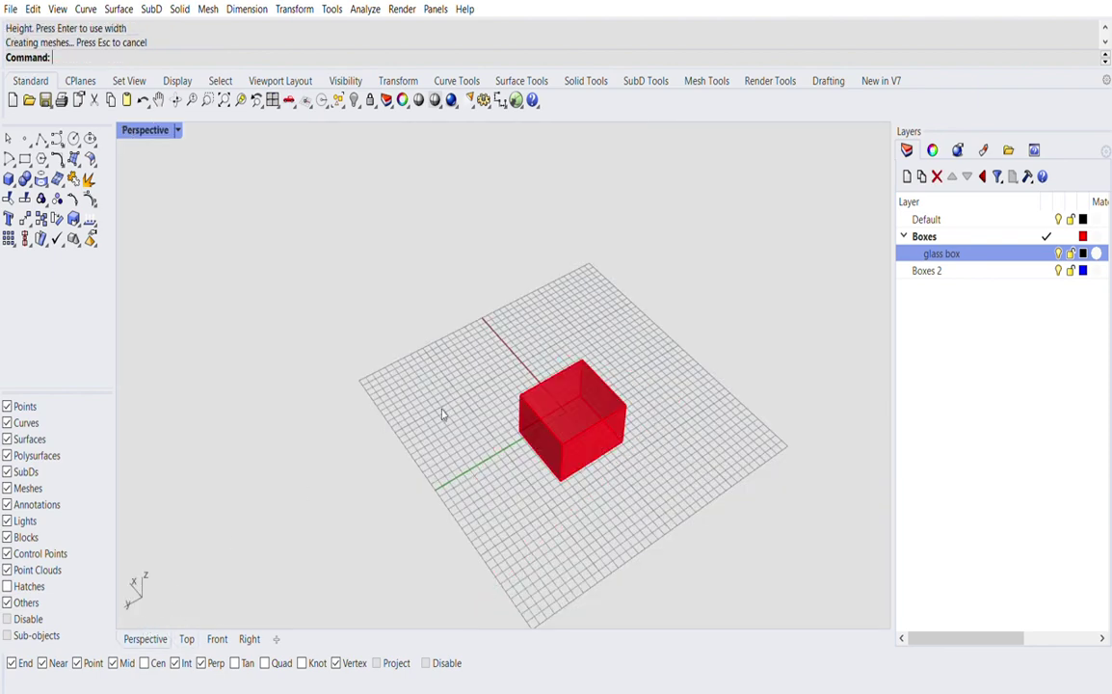
scroll(541, 419, down, 2)
right_drag(574, 447, 563, 385)
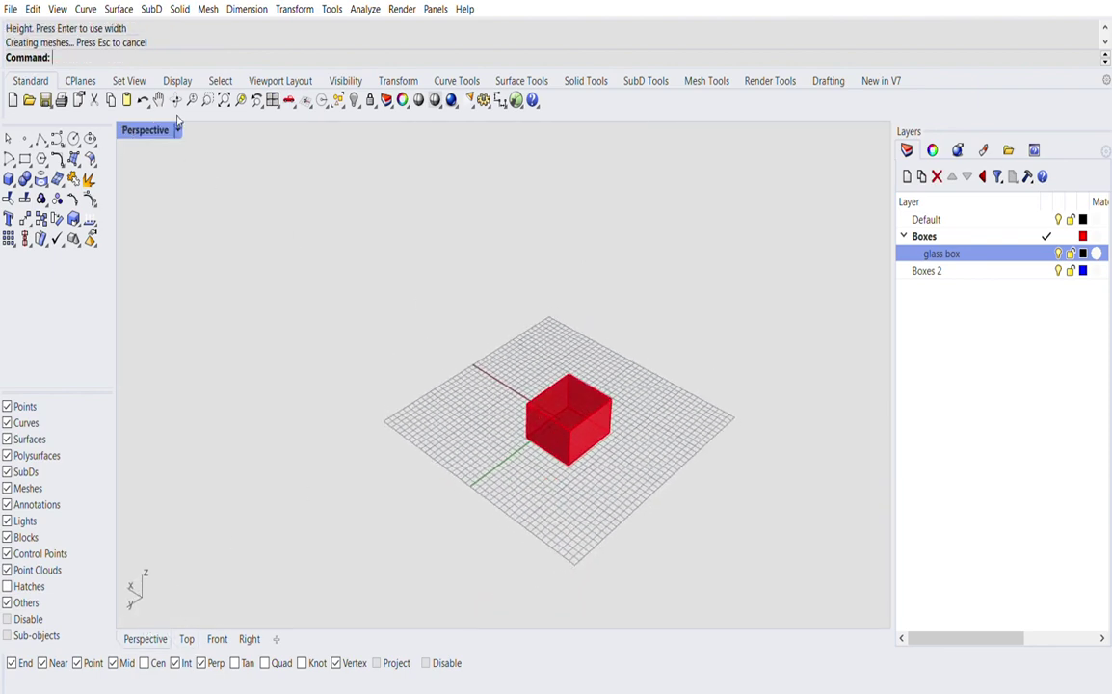
key(ctrl+alt+w)
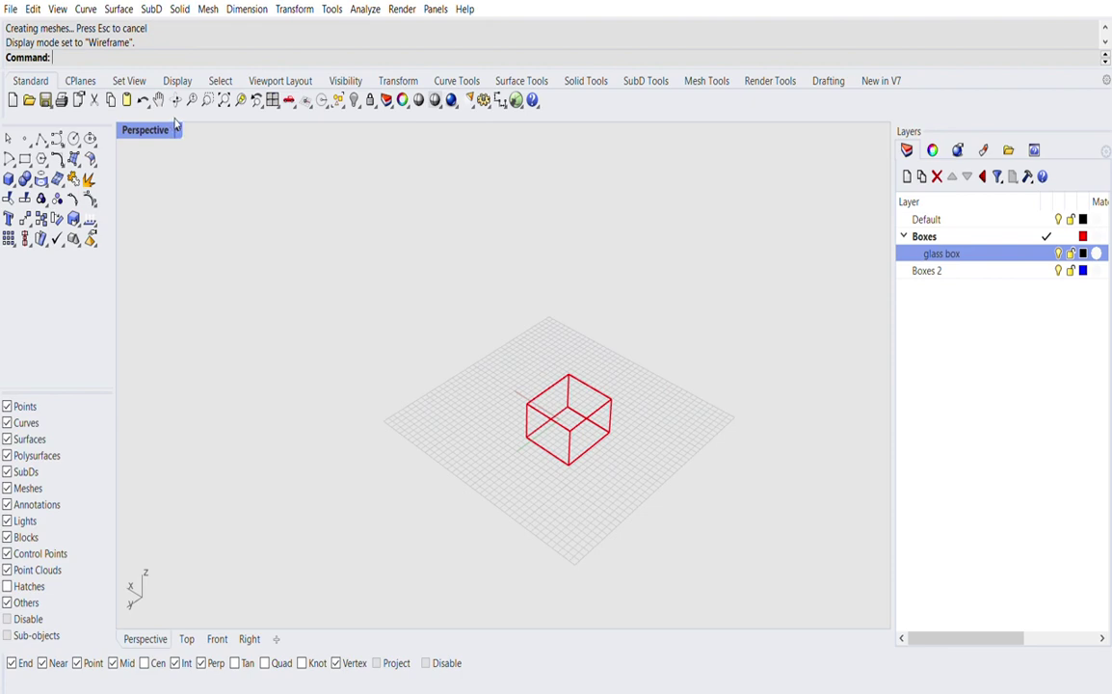
key(ctrl+alt+s)
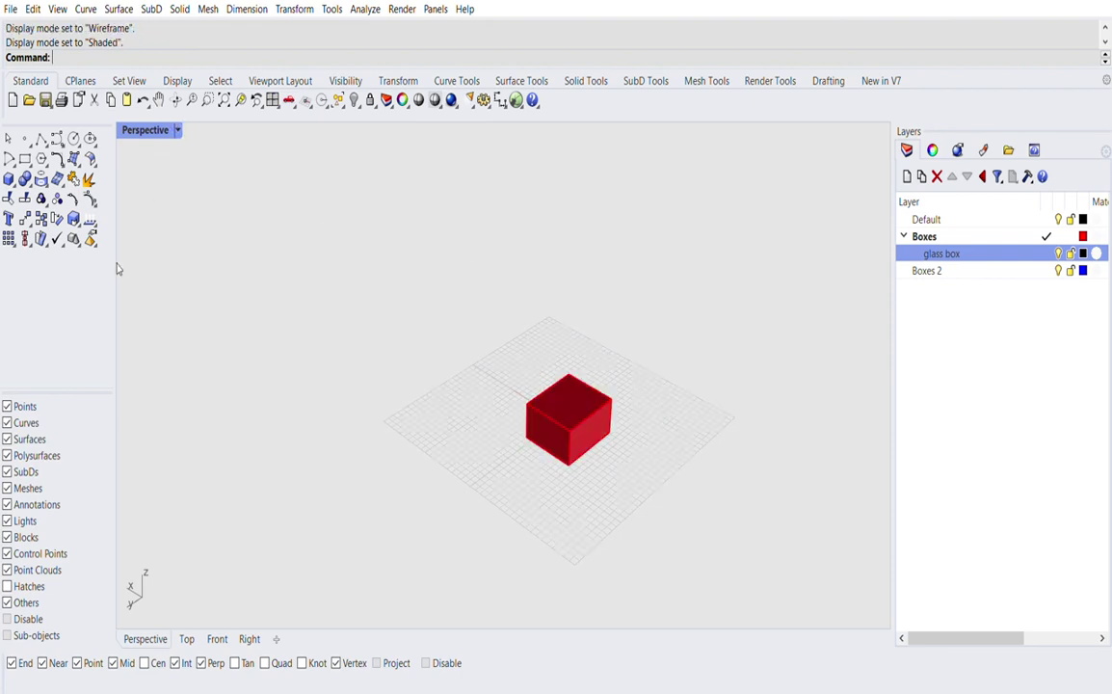
Step: Narrow the docked main toolbar to four tool columns to widen the viewport
drag(114, 262, 72, 262)
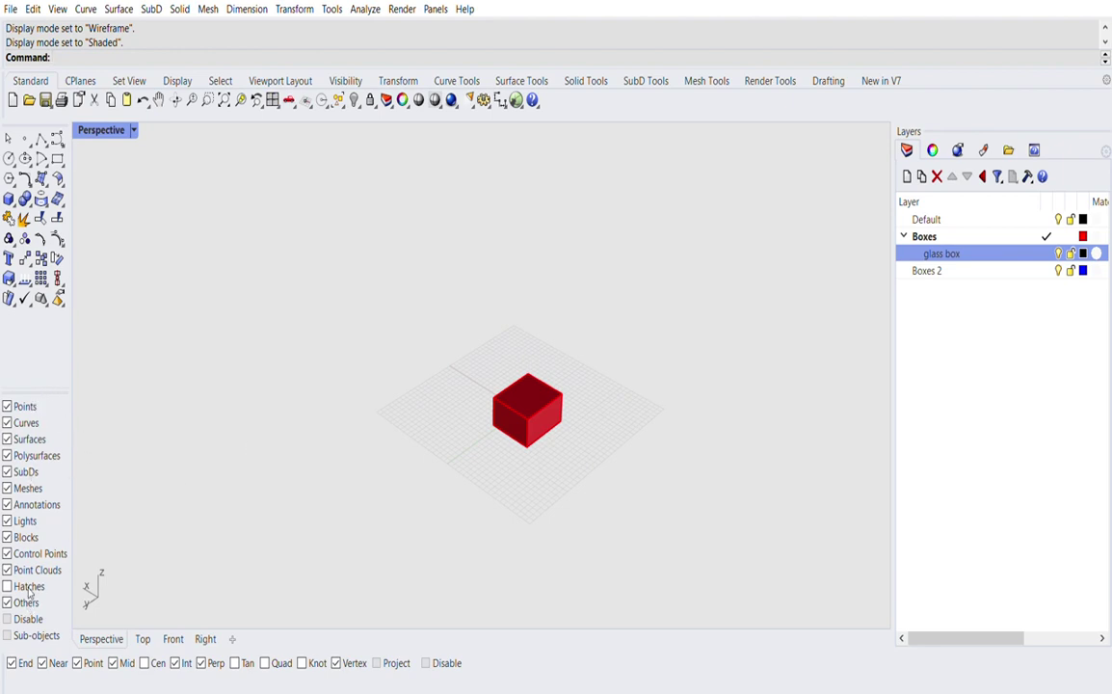
scroll(480, 362, up, 5)
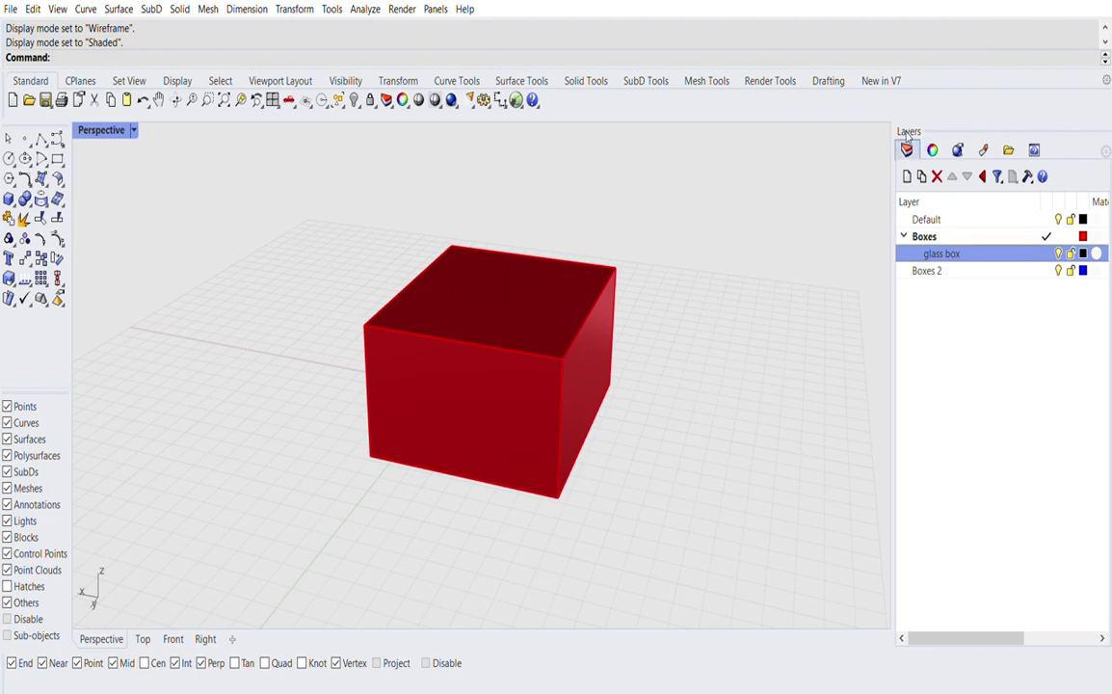
Step: Dock the Layers panel separately above Properties, and regroup it with the other panels as the first tab
drag(909, 142, 757, 148)
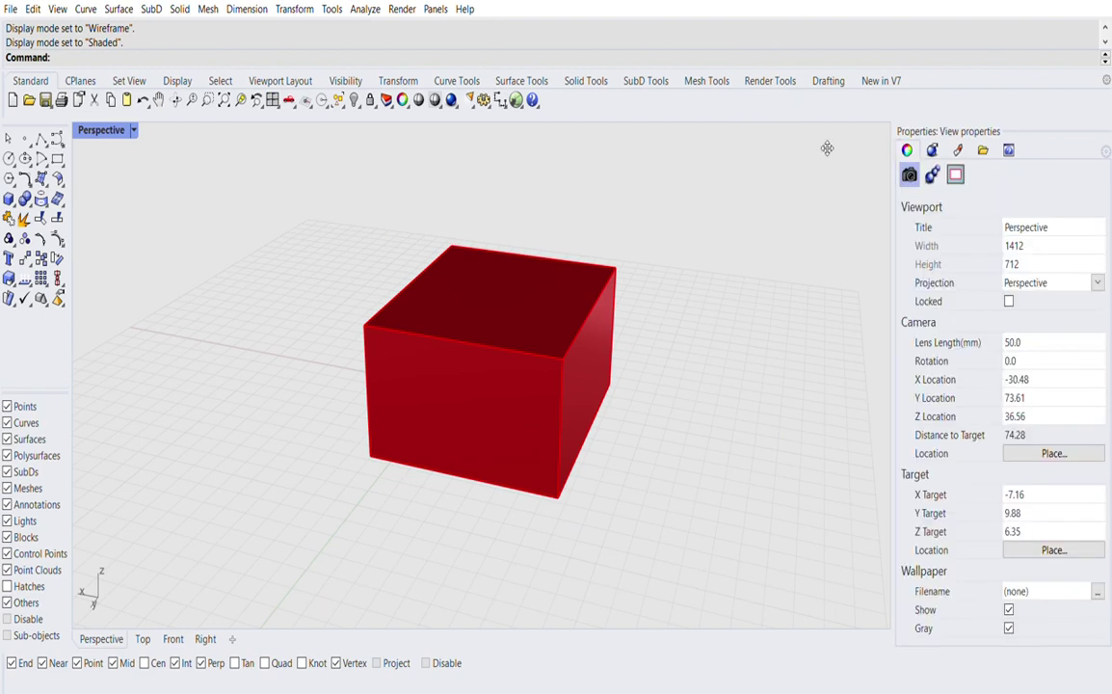
drag(582, 180, 935, 117)
drag(812, 127, 995, 138)
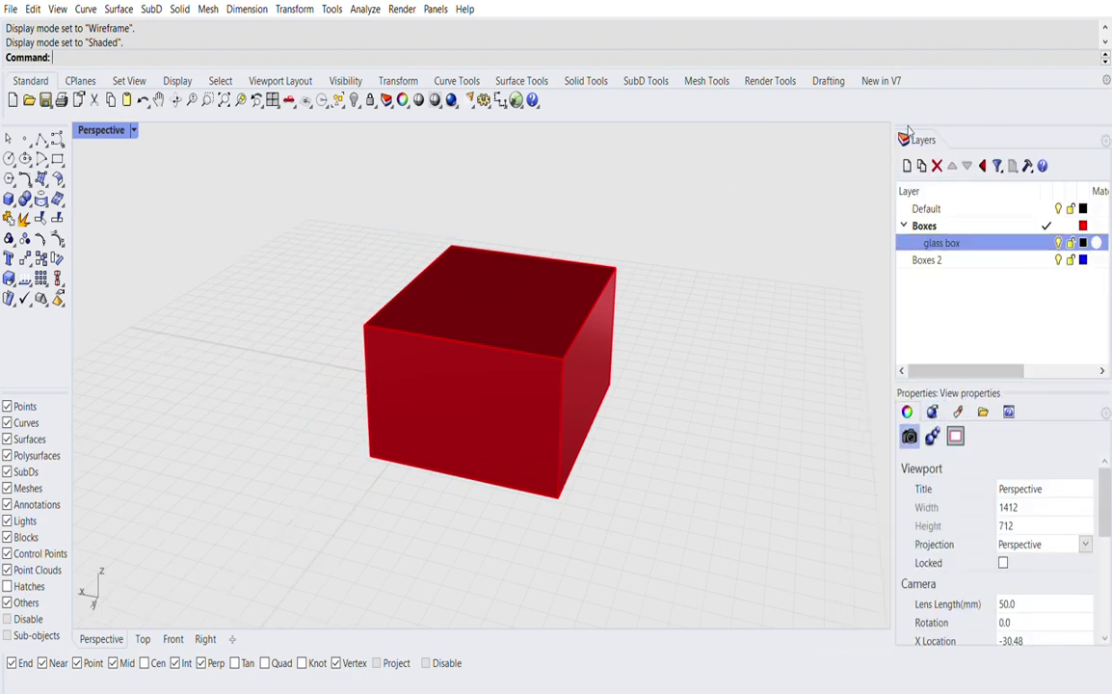
drag(909, 135, 986, 410)
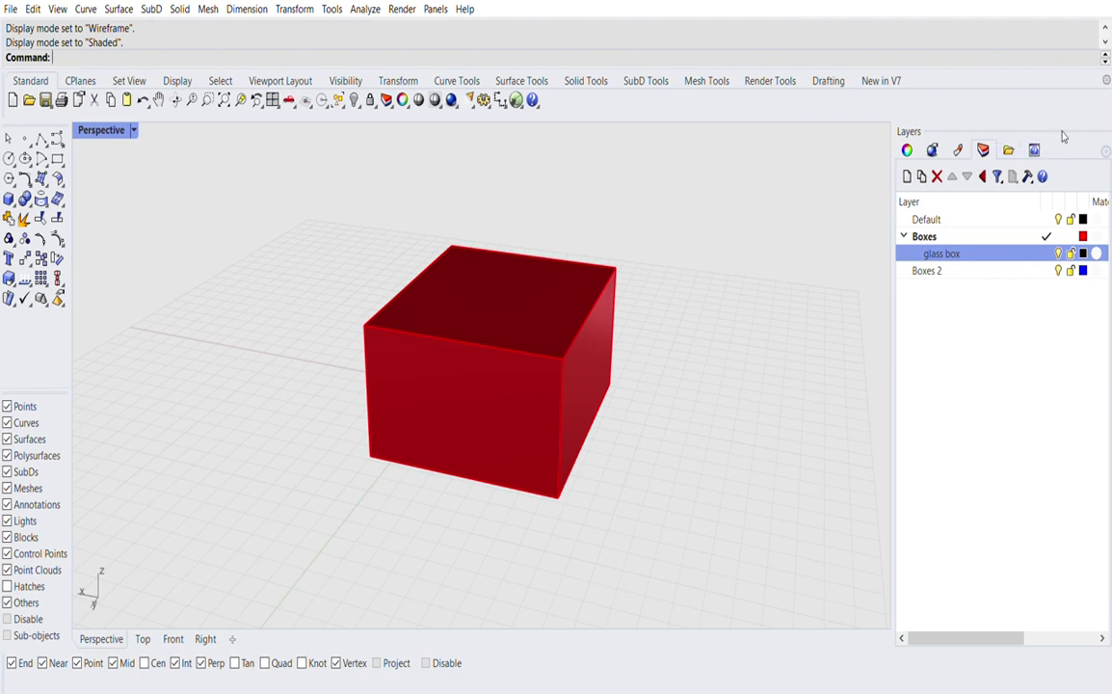
drag(982, 147, 819, 135)
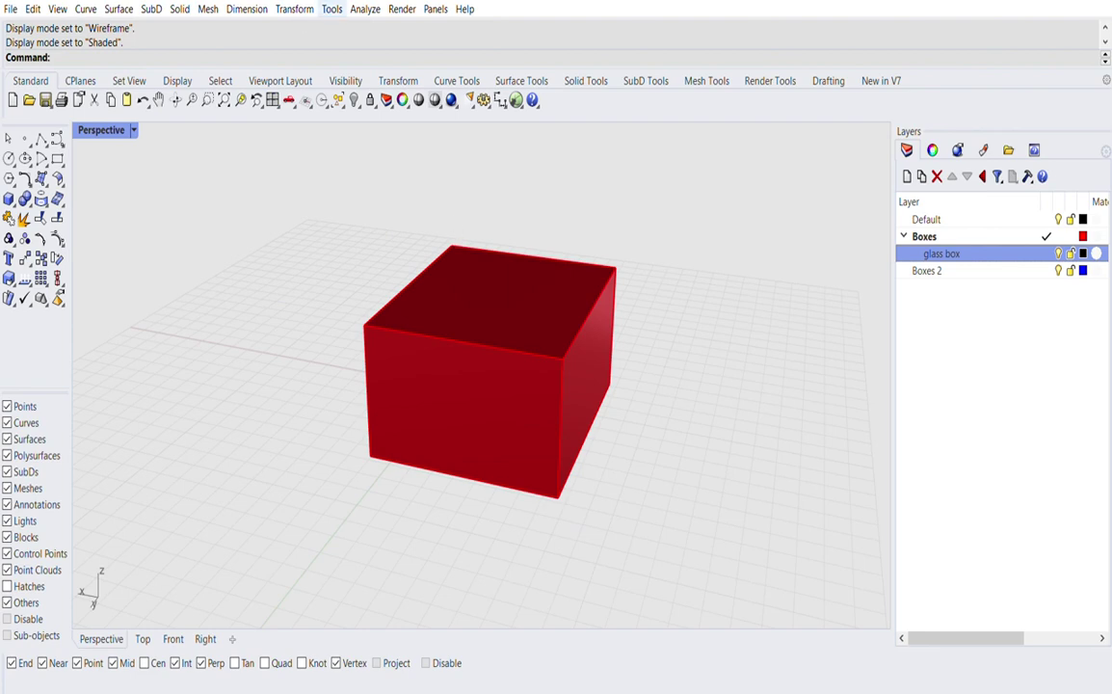
Step: Open the program Options to look through the settings
click(396, 403)
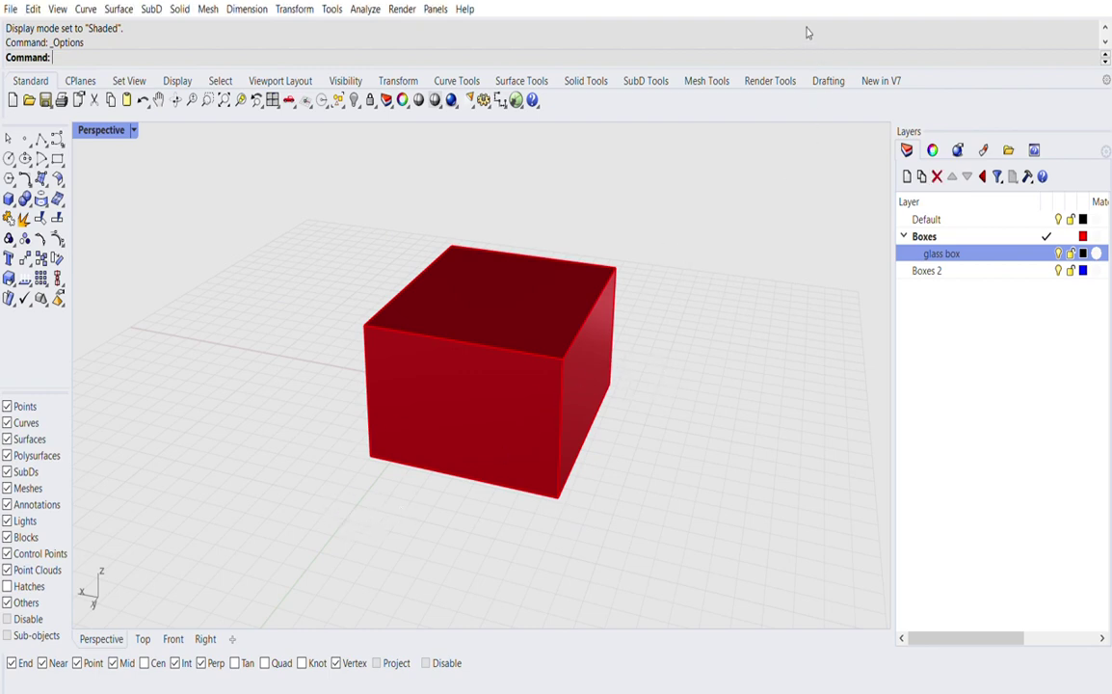
Step: Delete the red box from the model
click(521, 308)
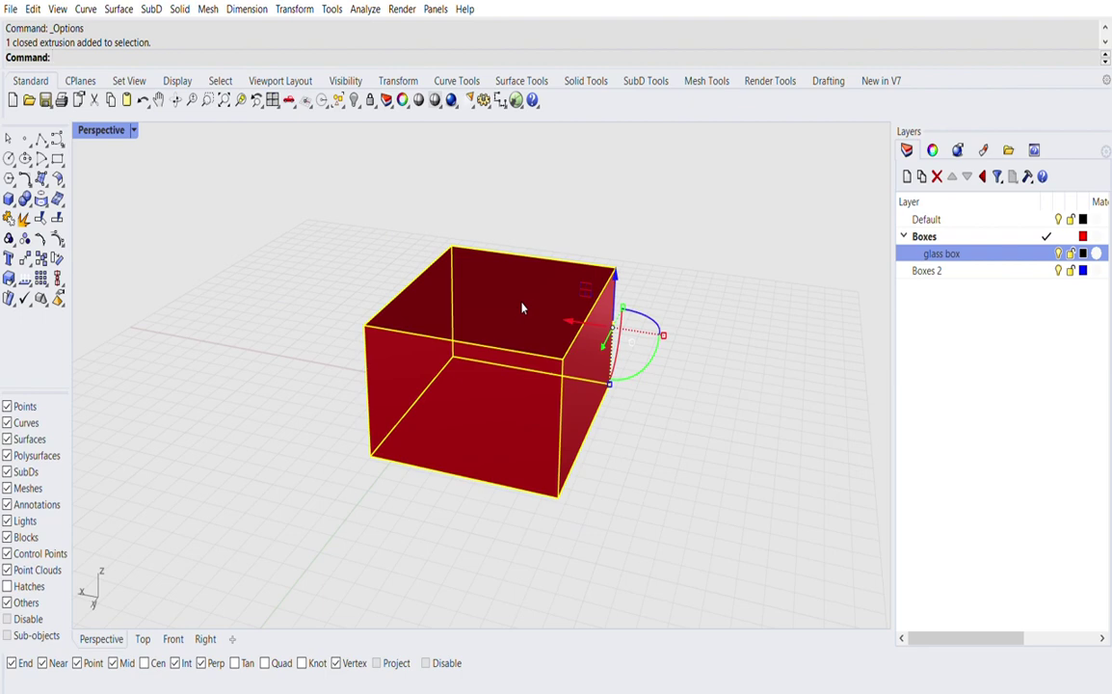
key(Delete)
right_drag(523, 310, 470, 440)
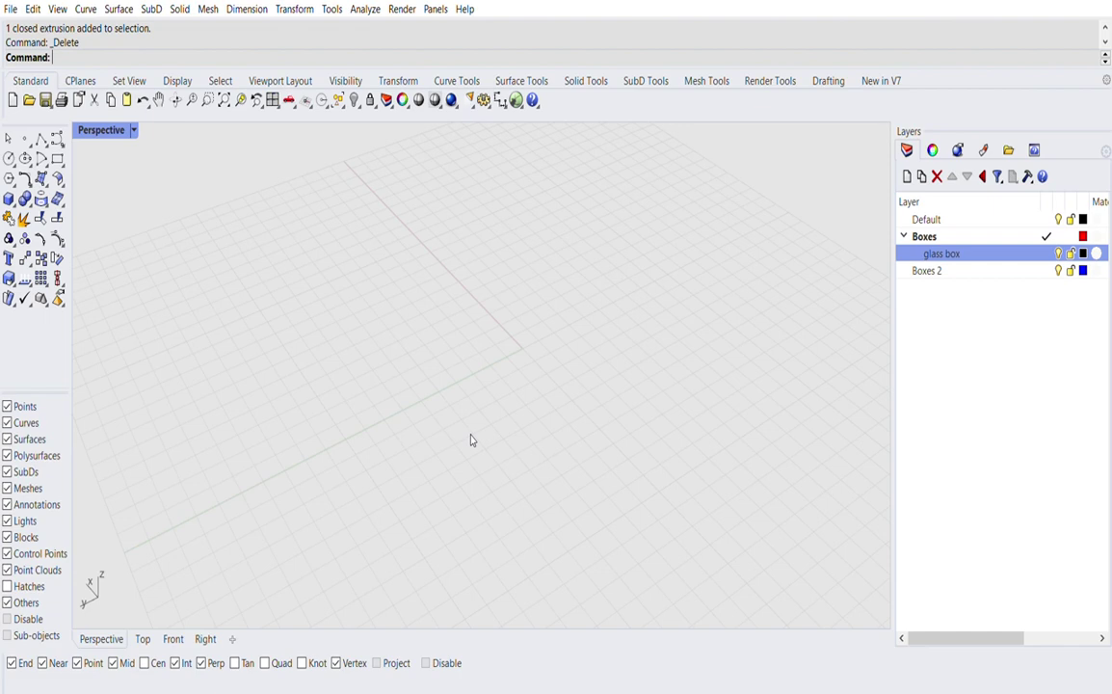
click(456, 81)
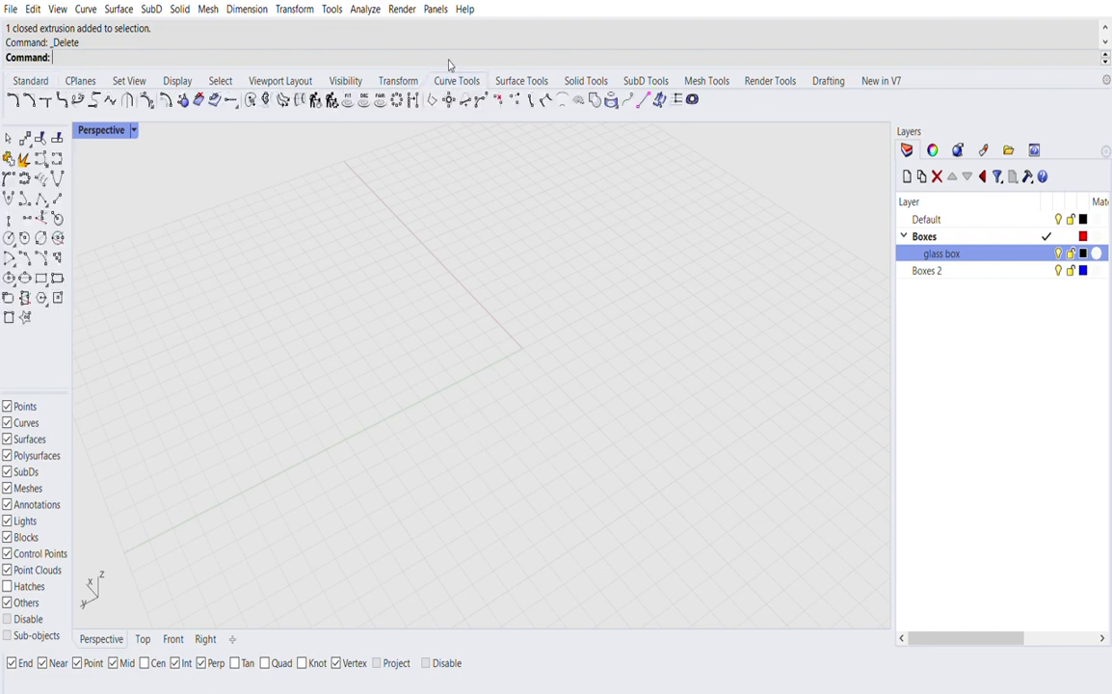
click(37, 75)
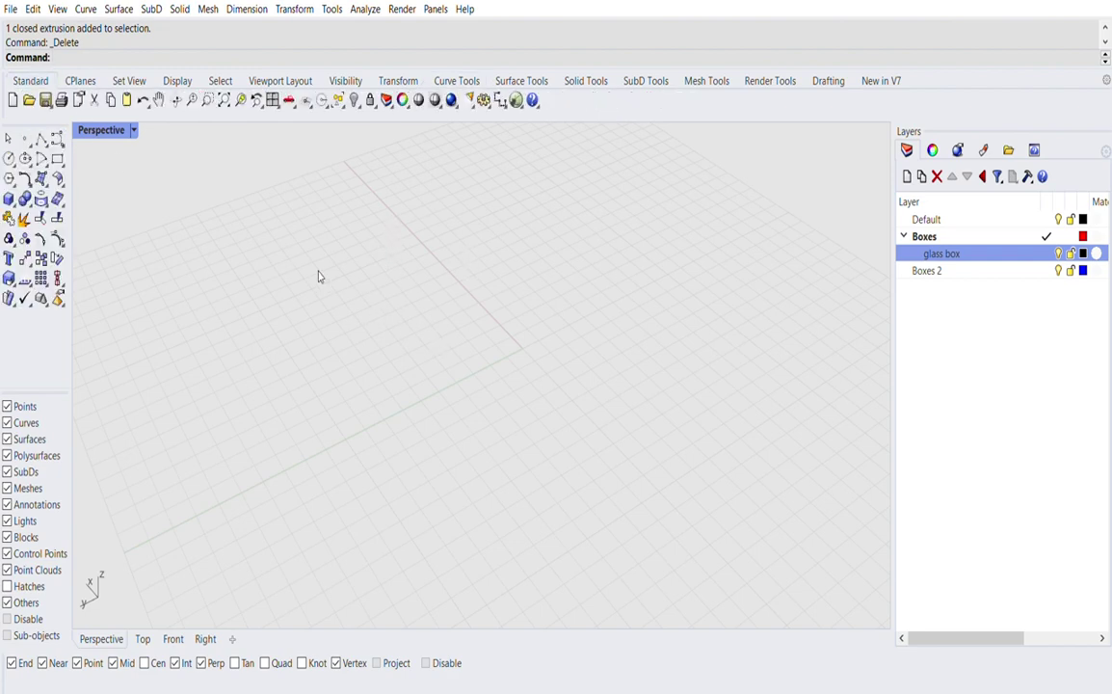
Step: Place five separate point objects at different spots on the construction plane in the Perspective view
scroll(347, 276, down, 4)
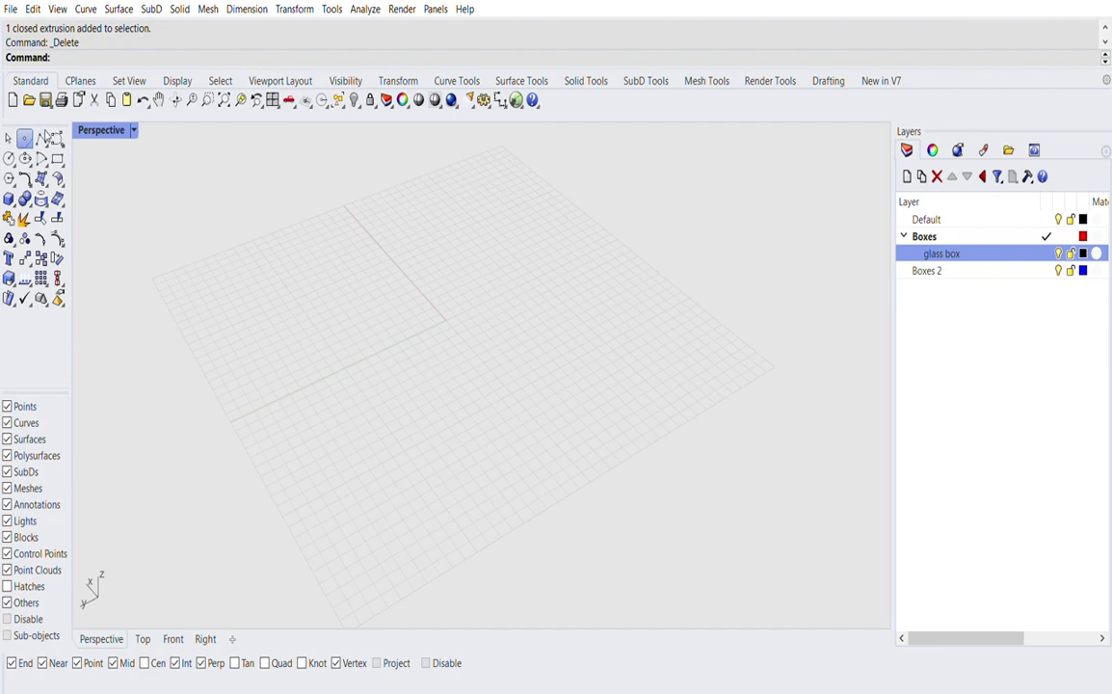
click(25, 138)
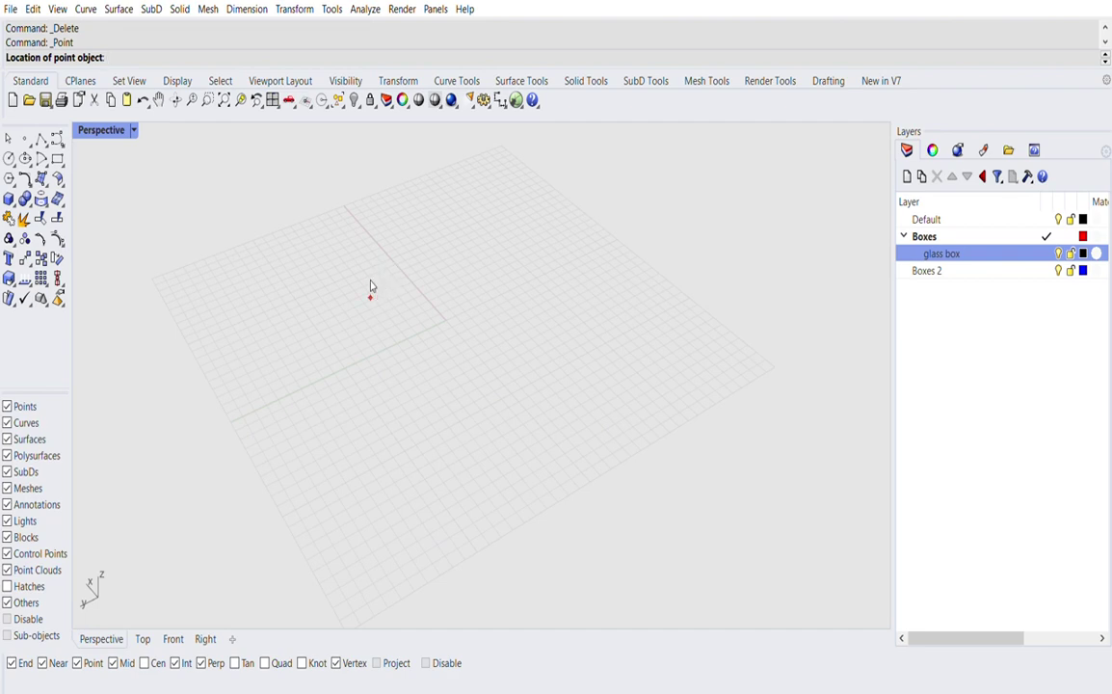
click(370, 297)
right_drag(381, 314, 453, 309)
scroll(323, 347, up, 7)
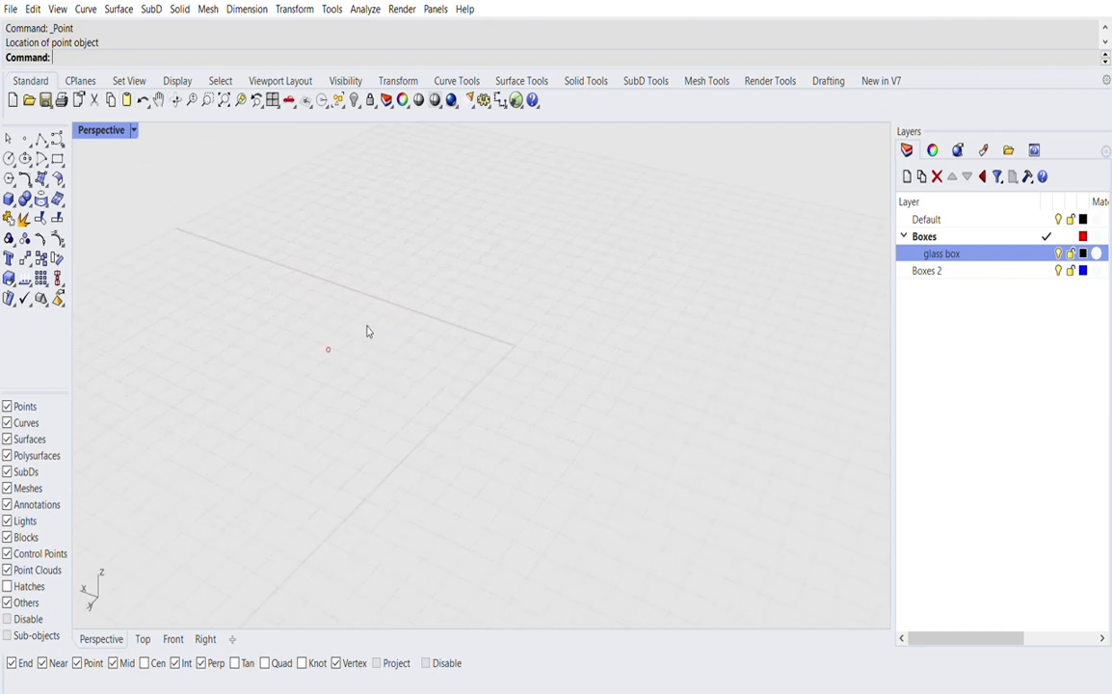
key(Return)
click(415, 271)
right_drag(380, 288, 496, 293)
key(Return)
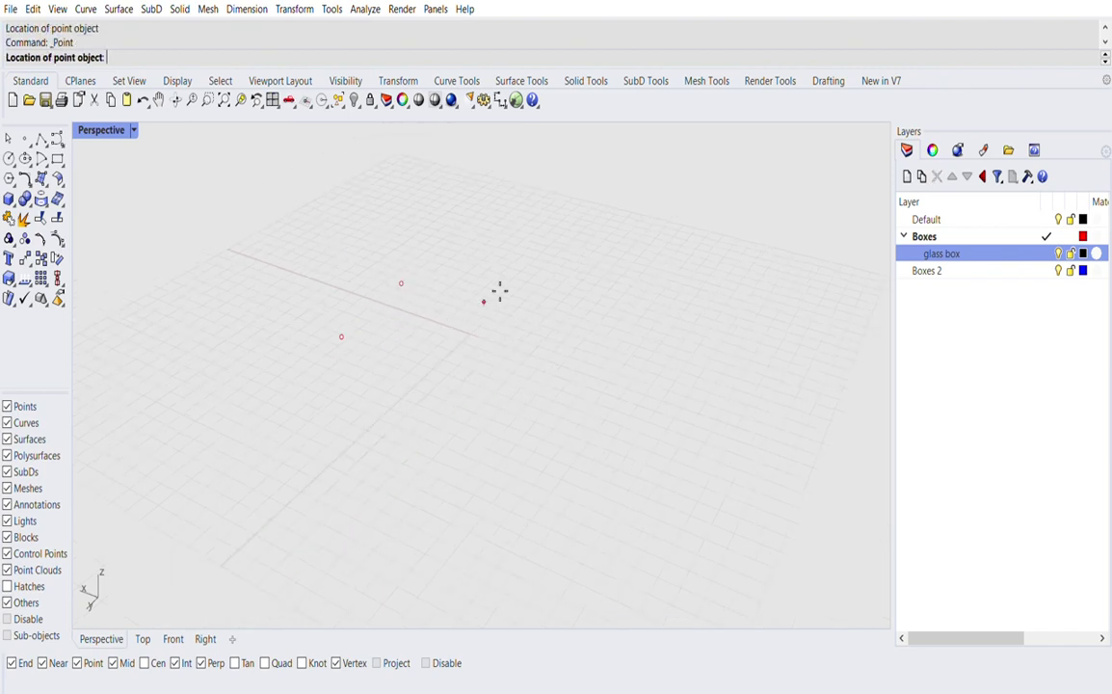
click(514, 303)
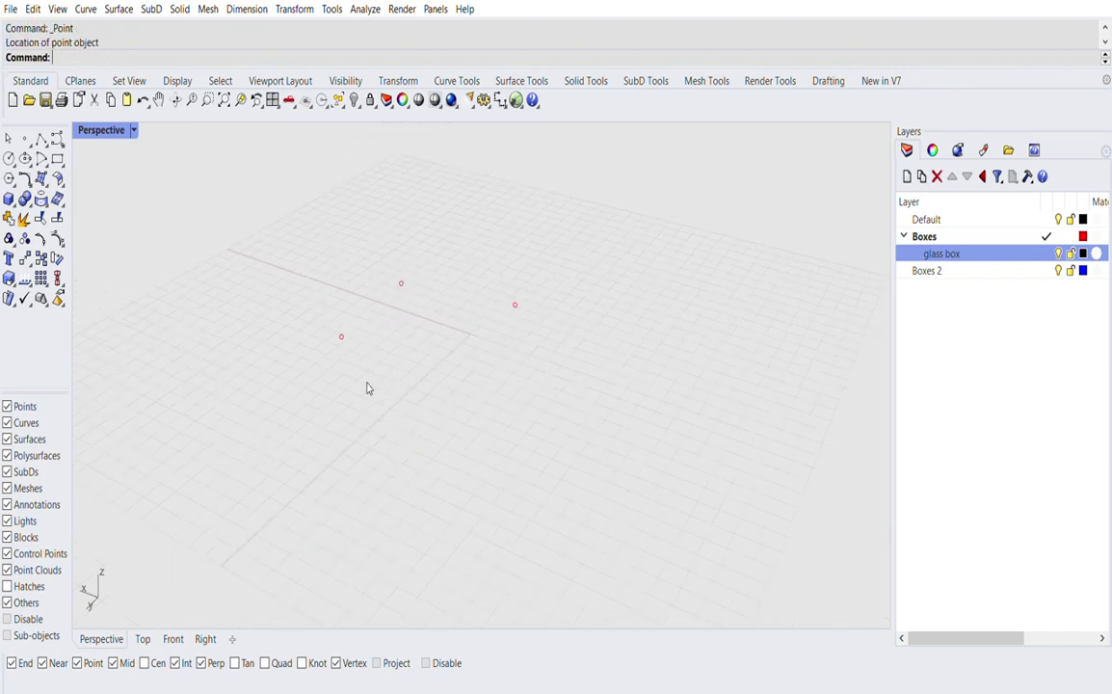
key(Return)
click(507, 233)
key(Return)
click(638, 260)
Step: Select all five points together and delete them
right_drag(488, 342, 491, 342)
drag(653, 239, 304, 428)
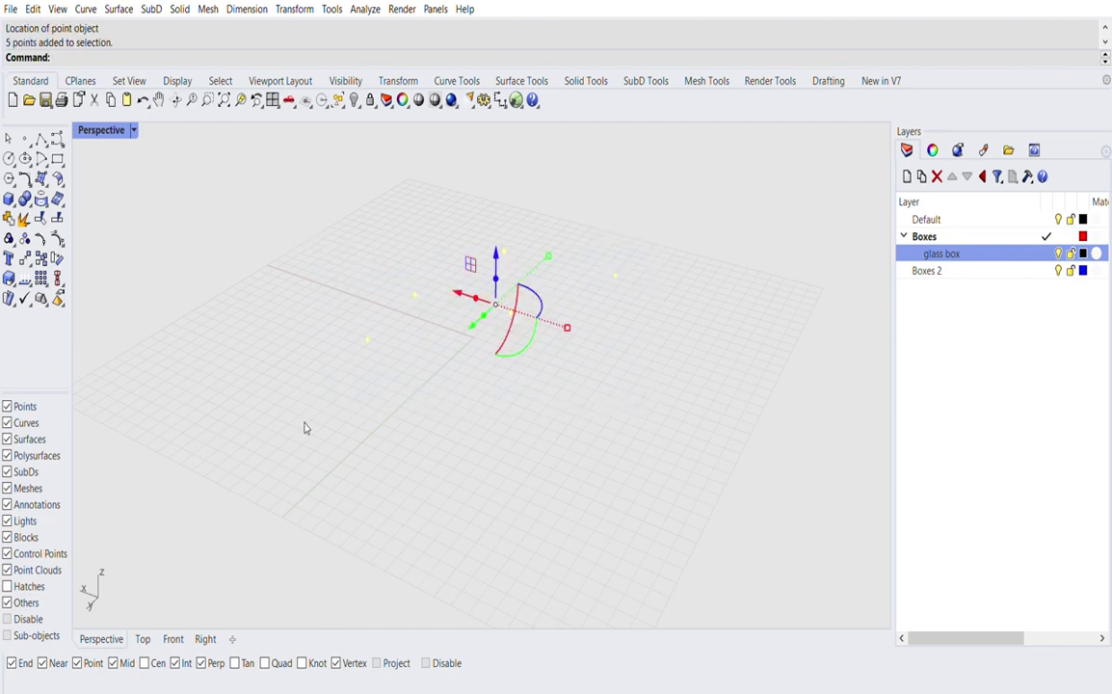
key(Delete)
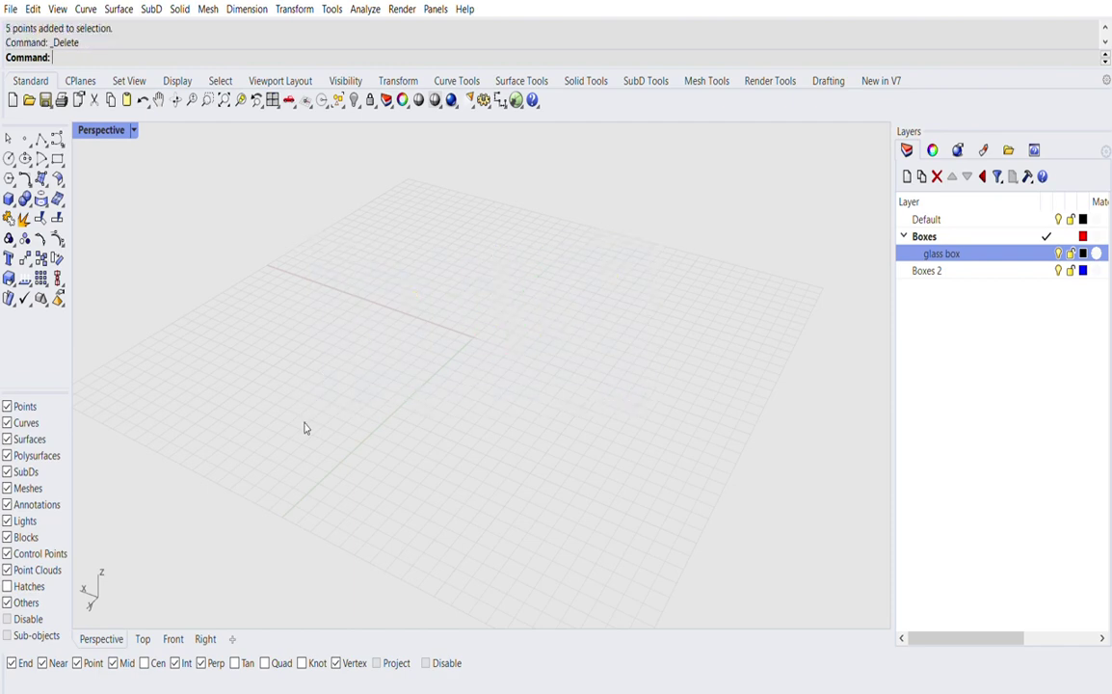
Step: Start the Polyline command and switch to the Top view, framed around the origin
text(p)
key(Return)
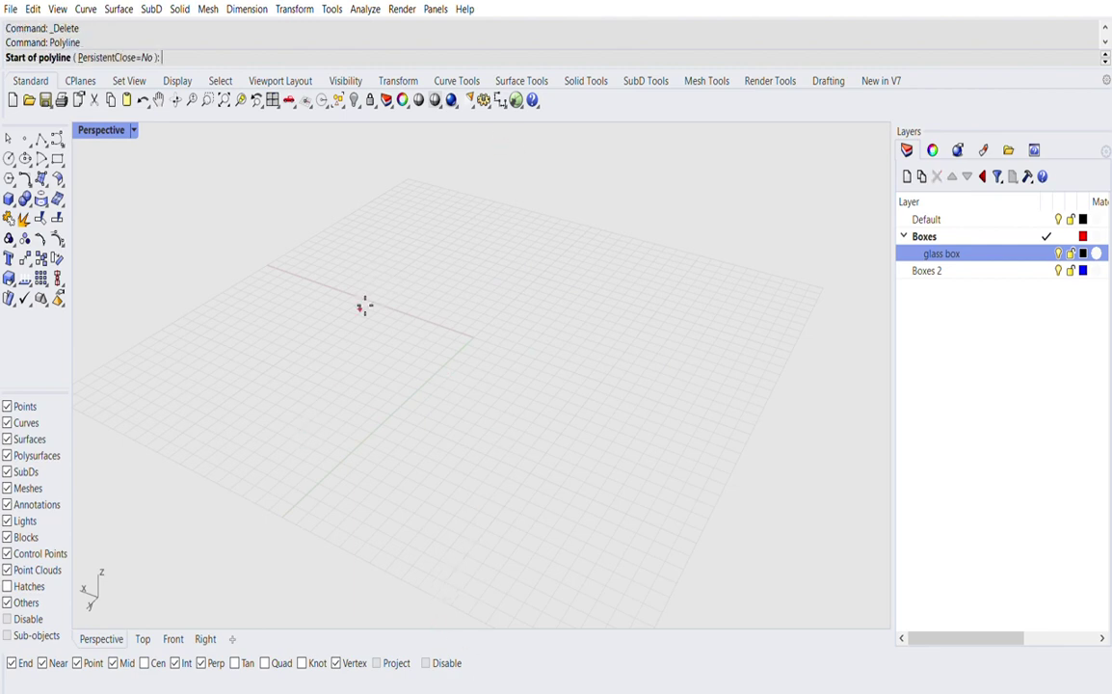
right_drag(469, 466, 457, 442)
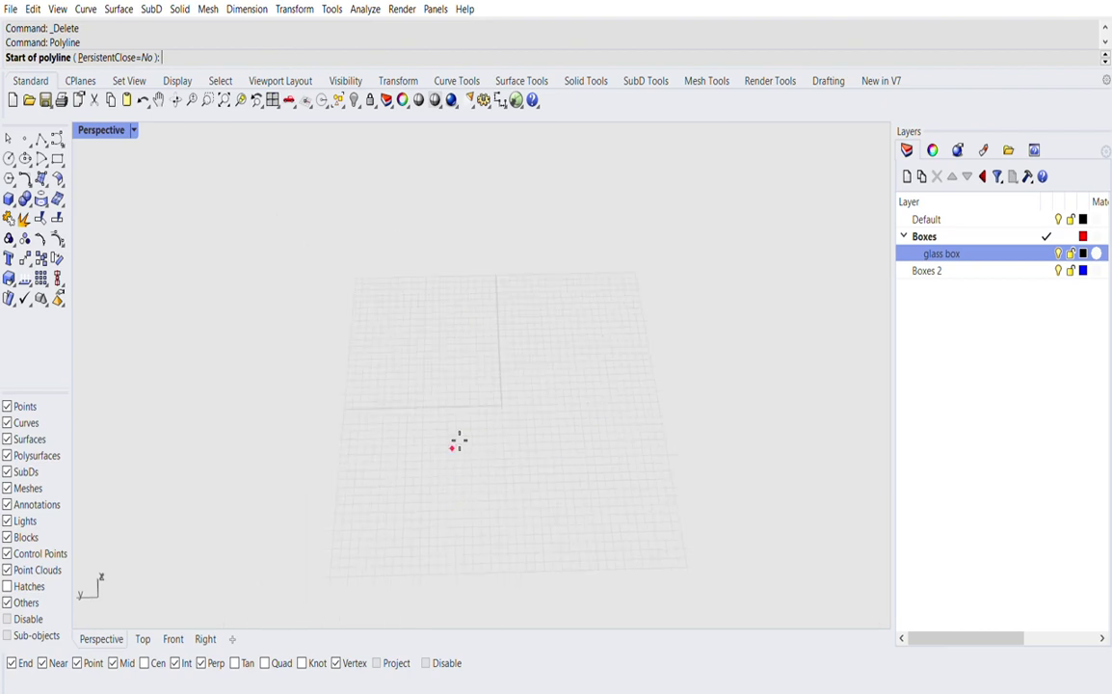
click(144, 638)
scroll(482, 416, down, 6)
scroll(477, 406, up, 12)
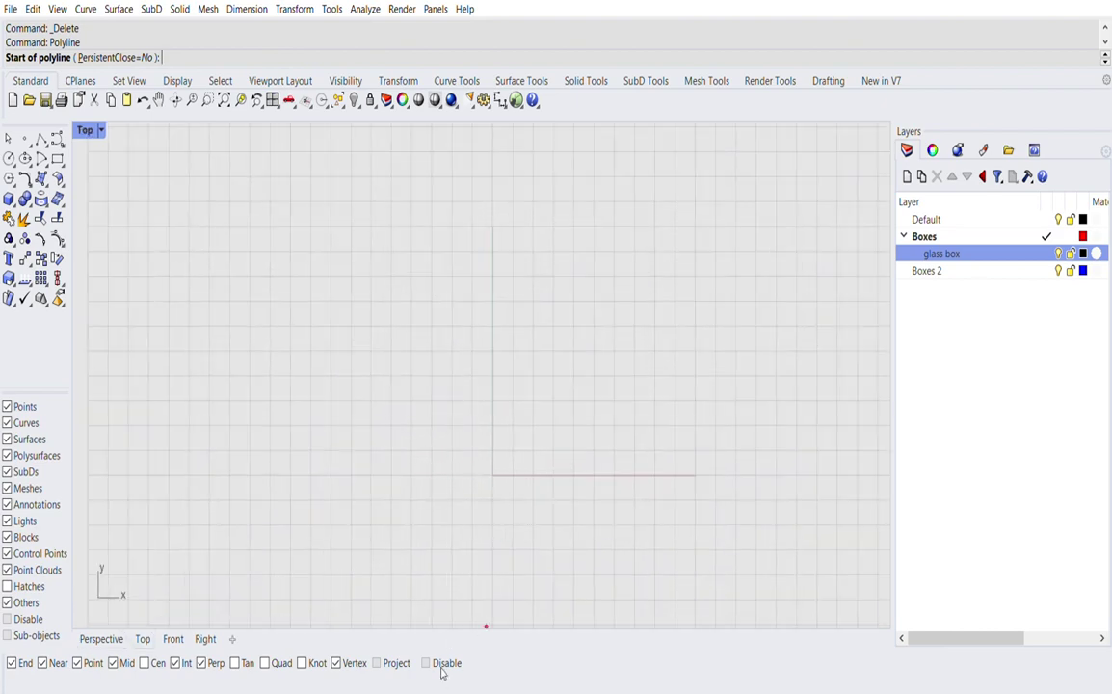
click(497, 472)
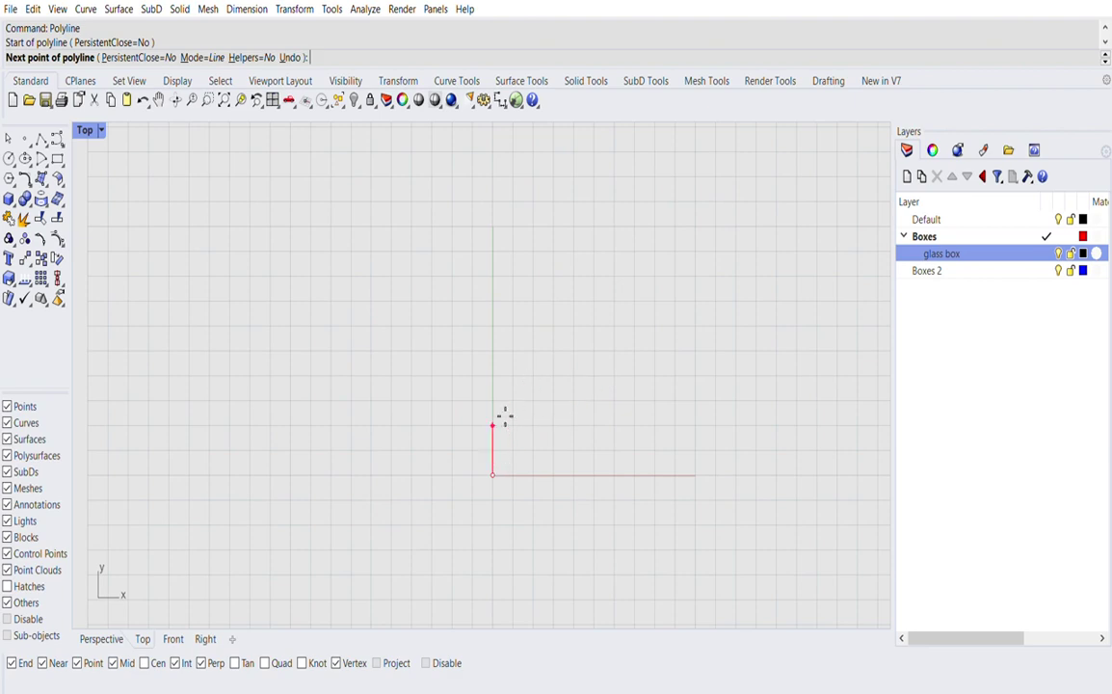
text(45)
key(Return)
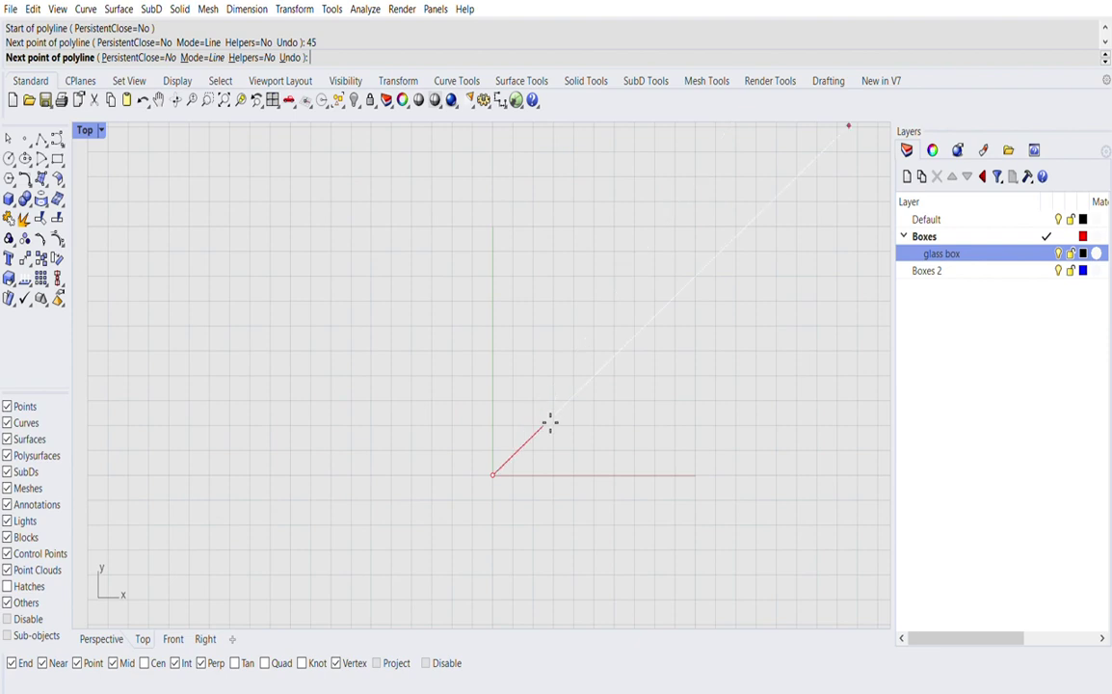
scroll(549, 421, down, 1)
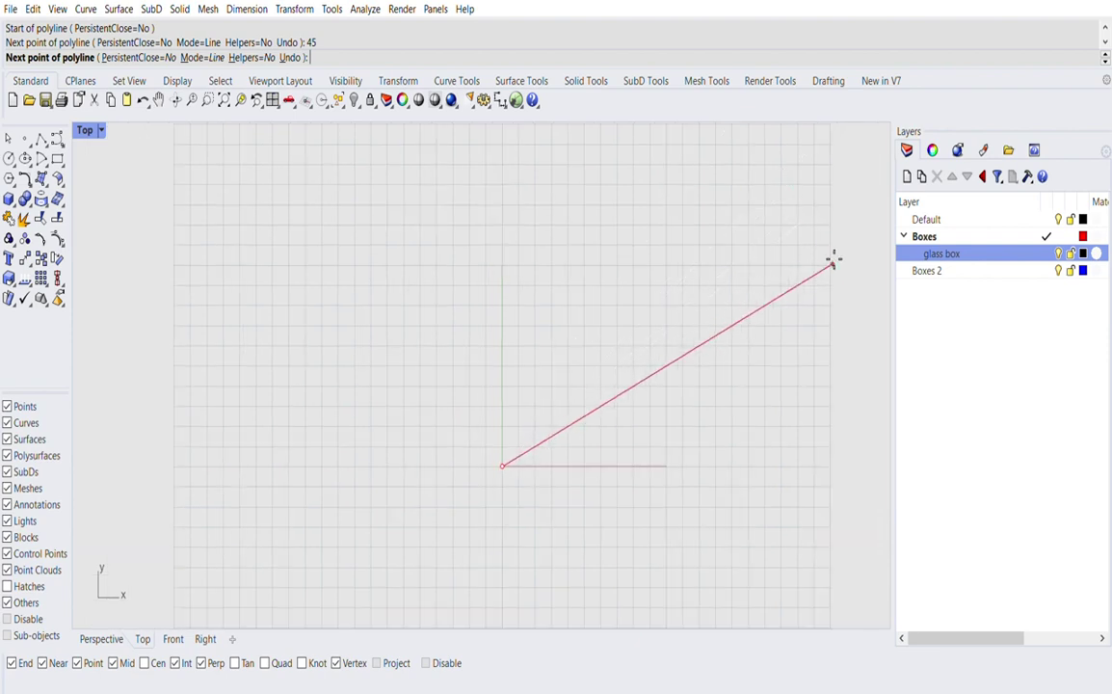
key(Escape)
Step: Restart the polyline at the origin in the Top view, with a 10-unit segment up the Y axis and a 15-unit horizontal segment to its right
key(Return)
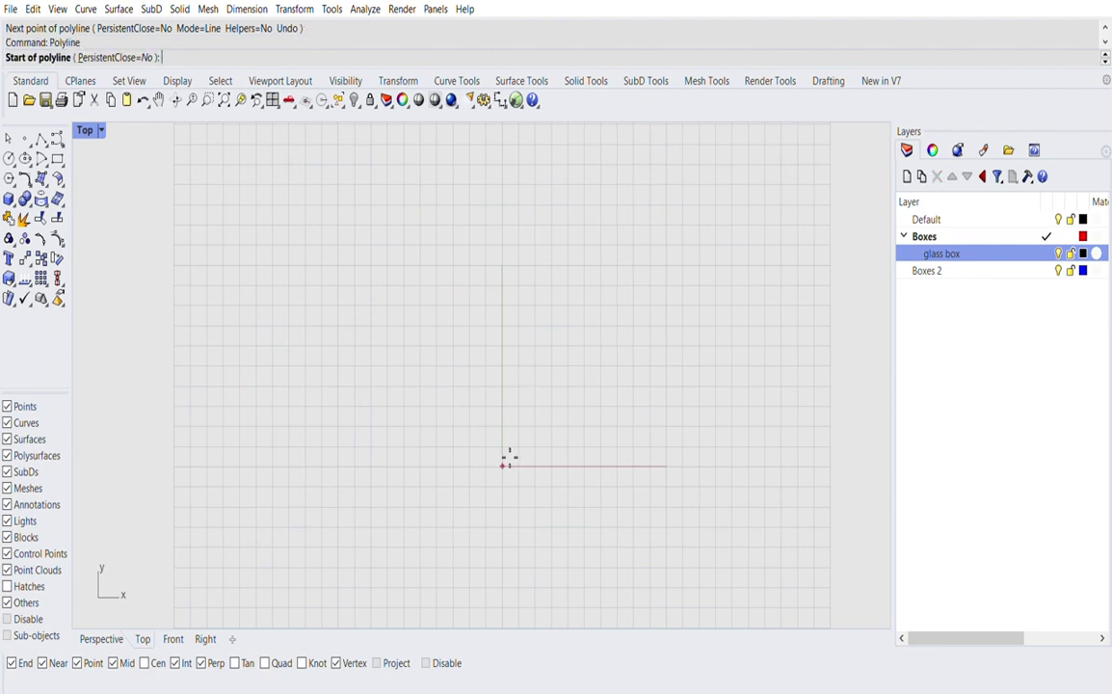
click(503, 463)
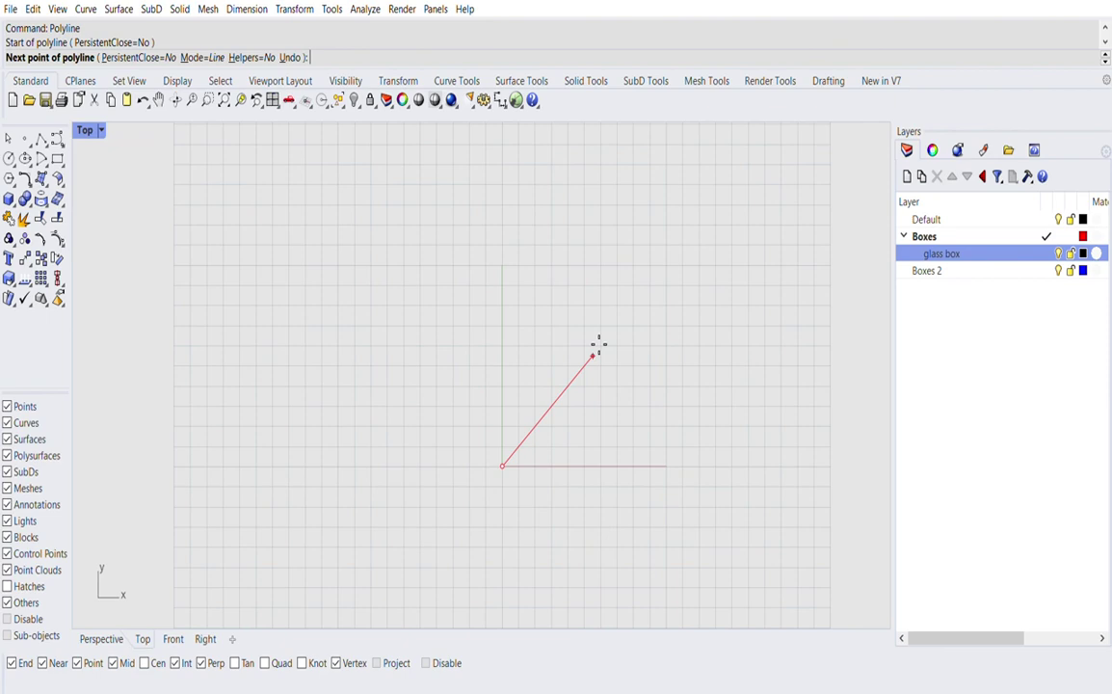
text(10)
scroll(570, 387, up, 2)
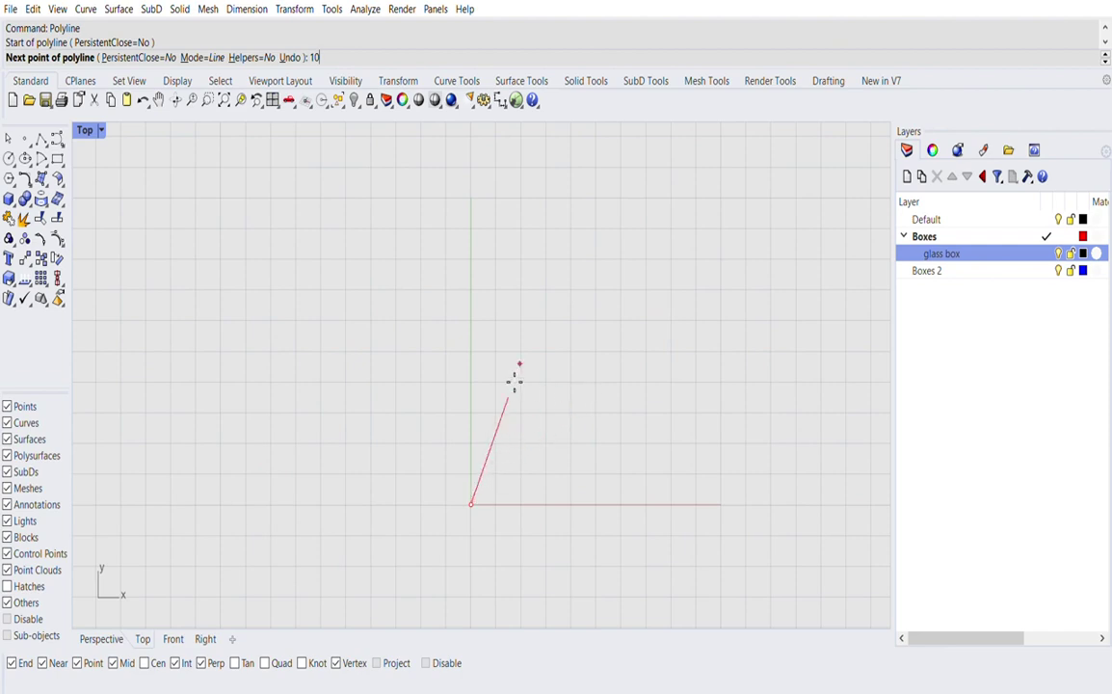
key(Return)
click(479, 267)
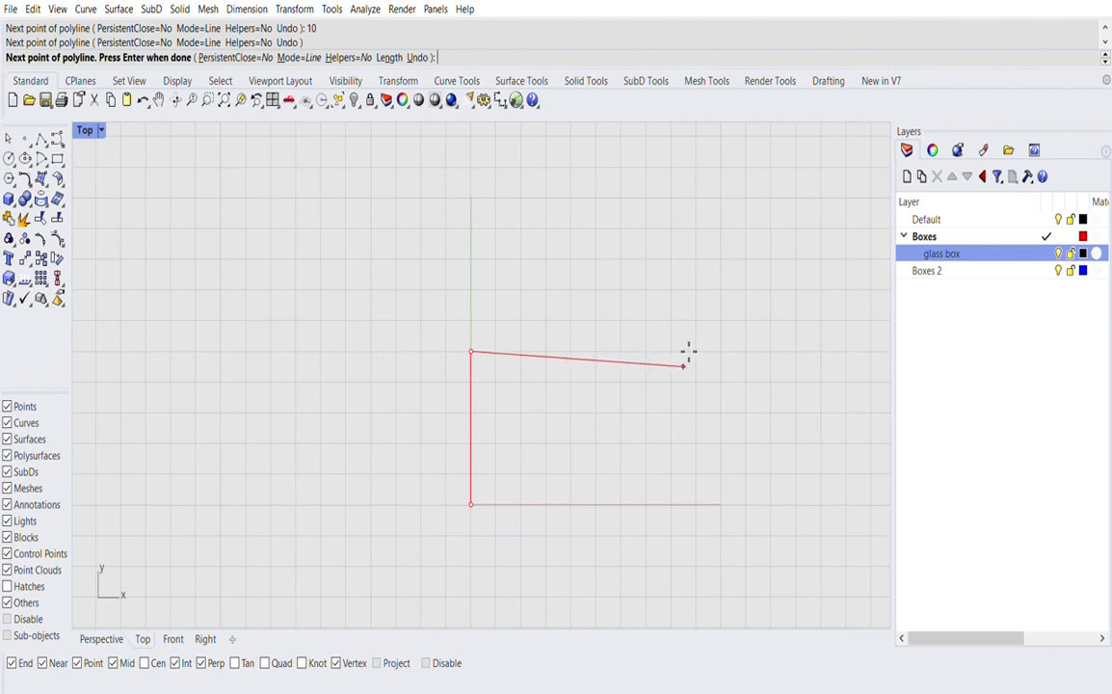
text(15)
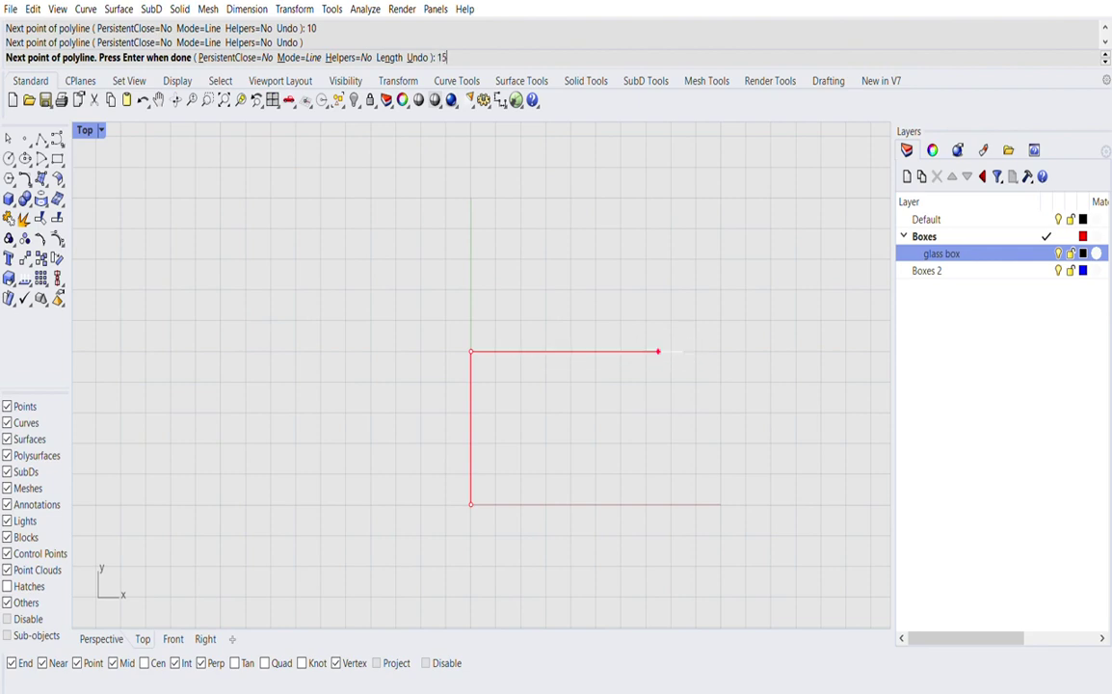
key(Return)
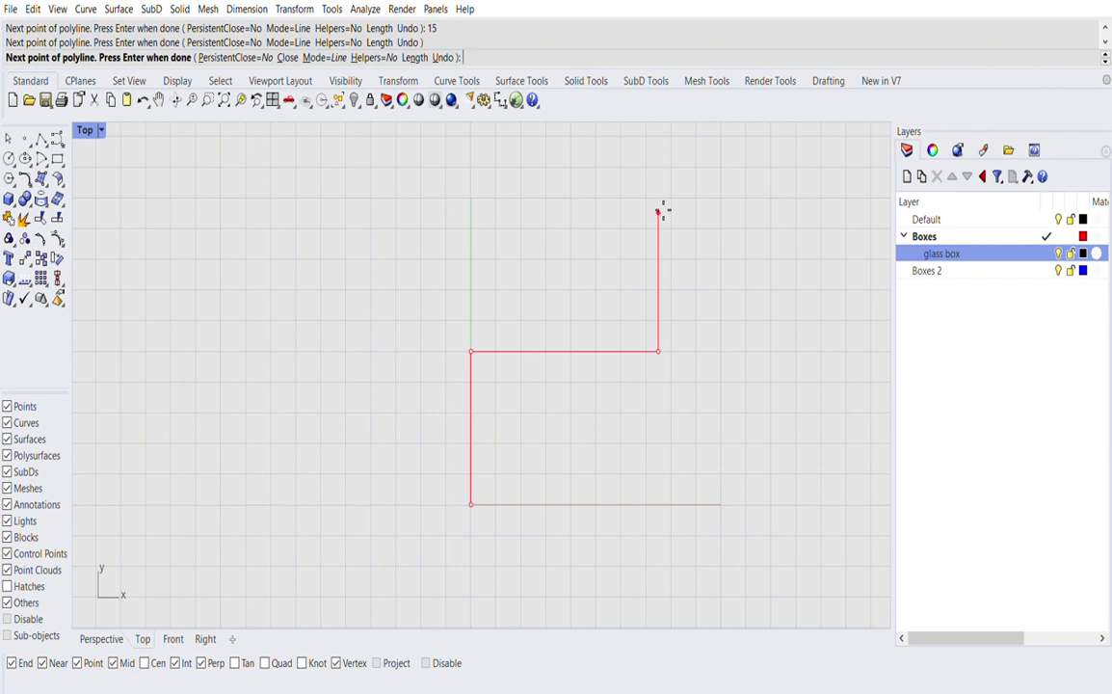
Step: Continue the polyline with a 7-unit vertical segment and a short horizontal one, and close the stepped outline back at the origin
text(7)
key(Return)
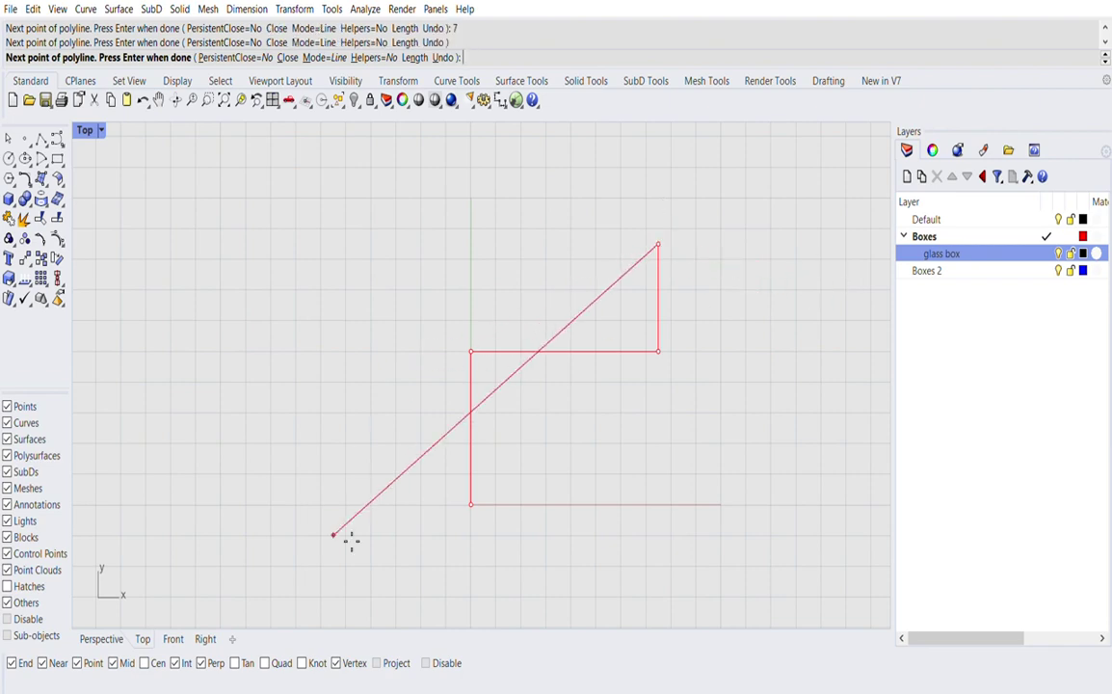
scroll(352, 540, down, 5)
scroll(578, 371, up, 5)
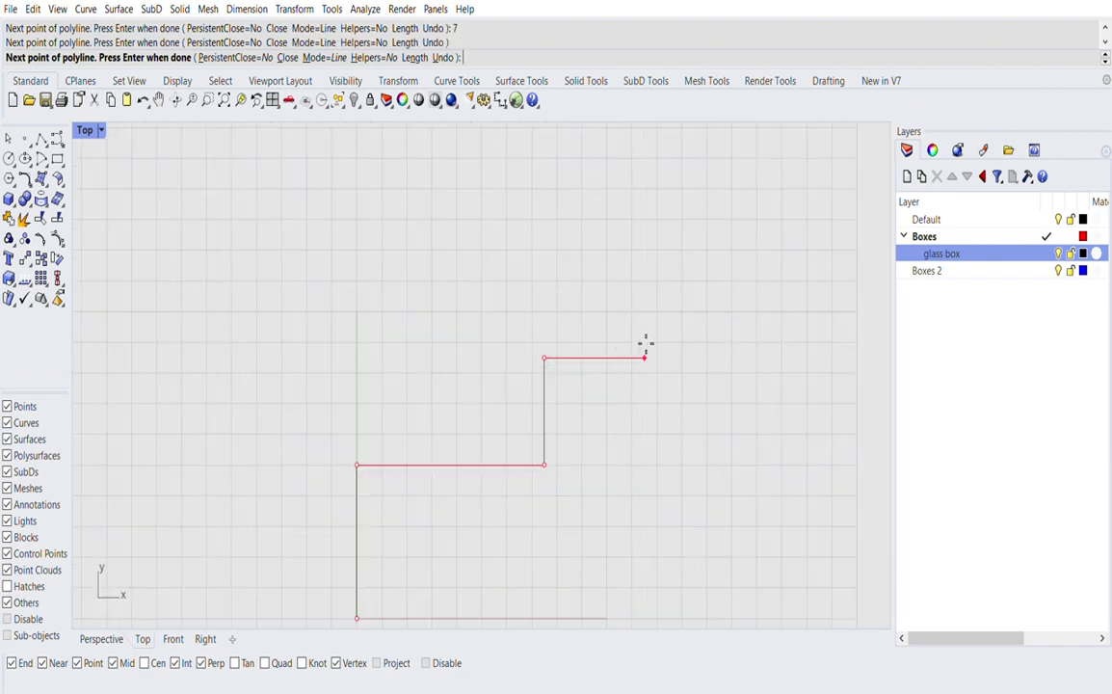
click(618, 357)
click(357, 618)
scroll(421, 511, down, 4)
right_drag(412, 539, 470, 474)
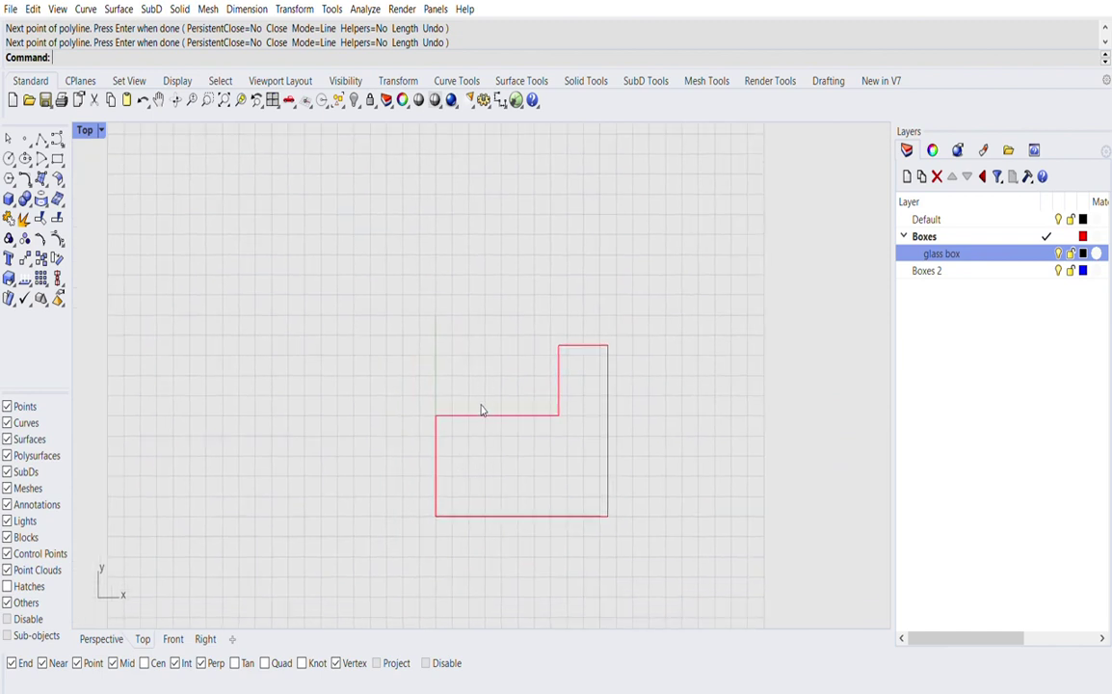
Step: Select the closed stepped polyline and delete it
click(487, 405)
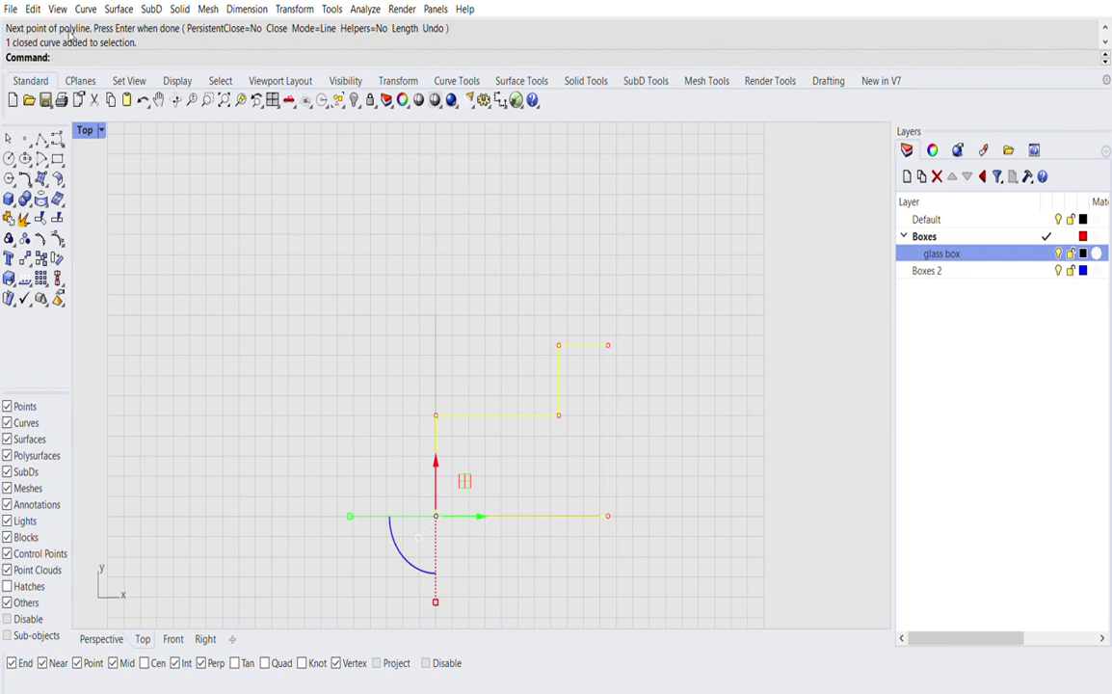
click(464, 297)
scroll(513, 403, down, 2)
drag(513, 383, 503, 404)
click(500, 413)
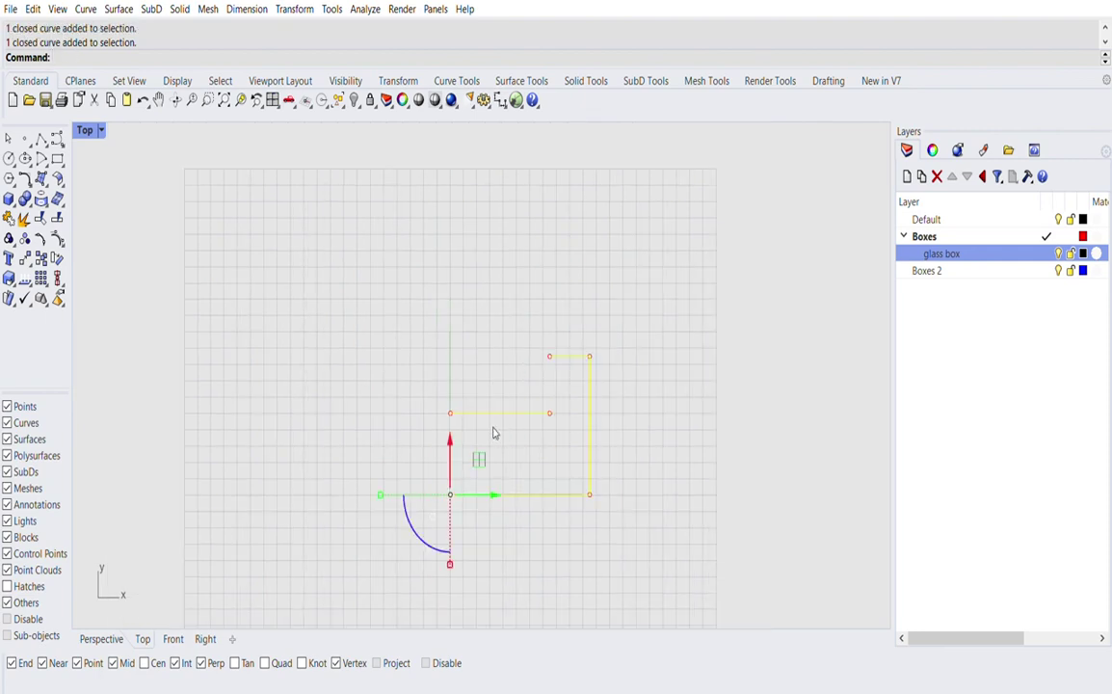
key(Delete)
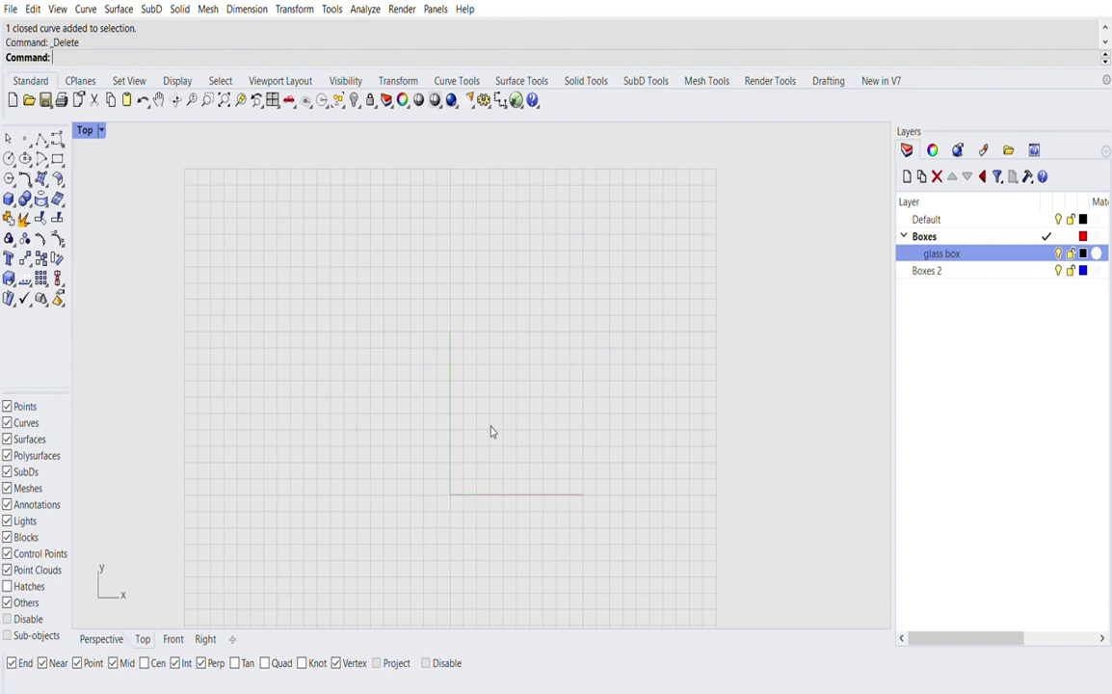
Step: Draw an open polyline in Arc mode with seven connected arc segments winding around the origin, starting on the X axis left of it
text(Polyline)
key(Return)
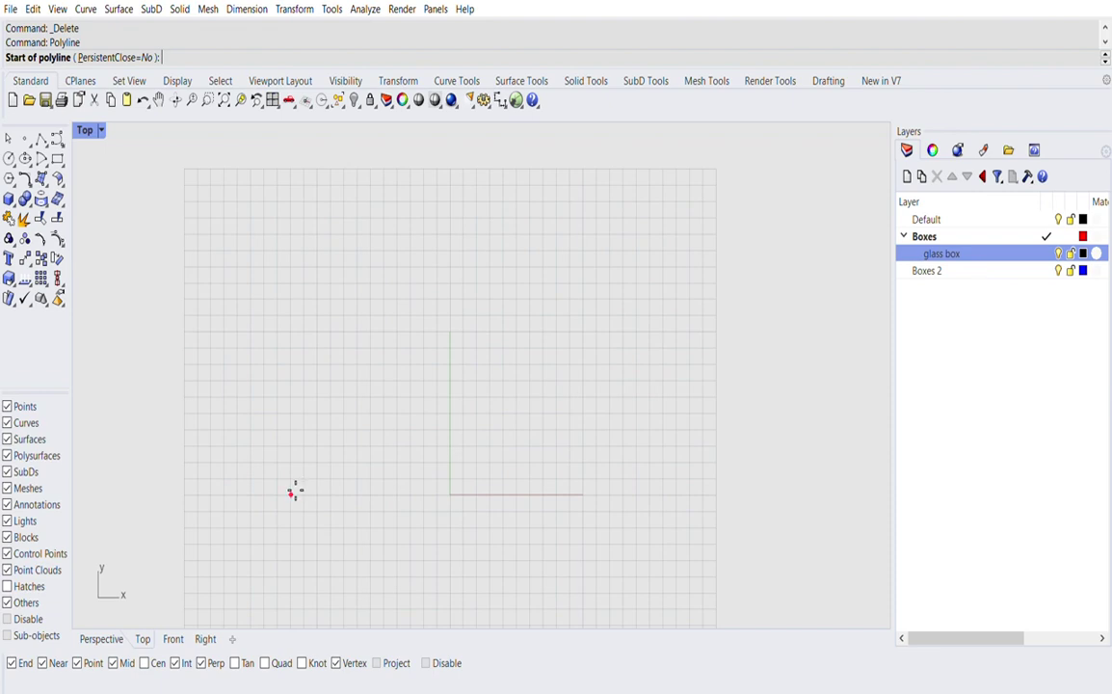
click(290, 495)
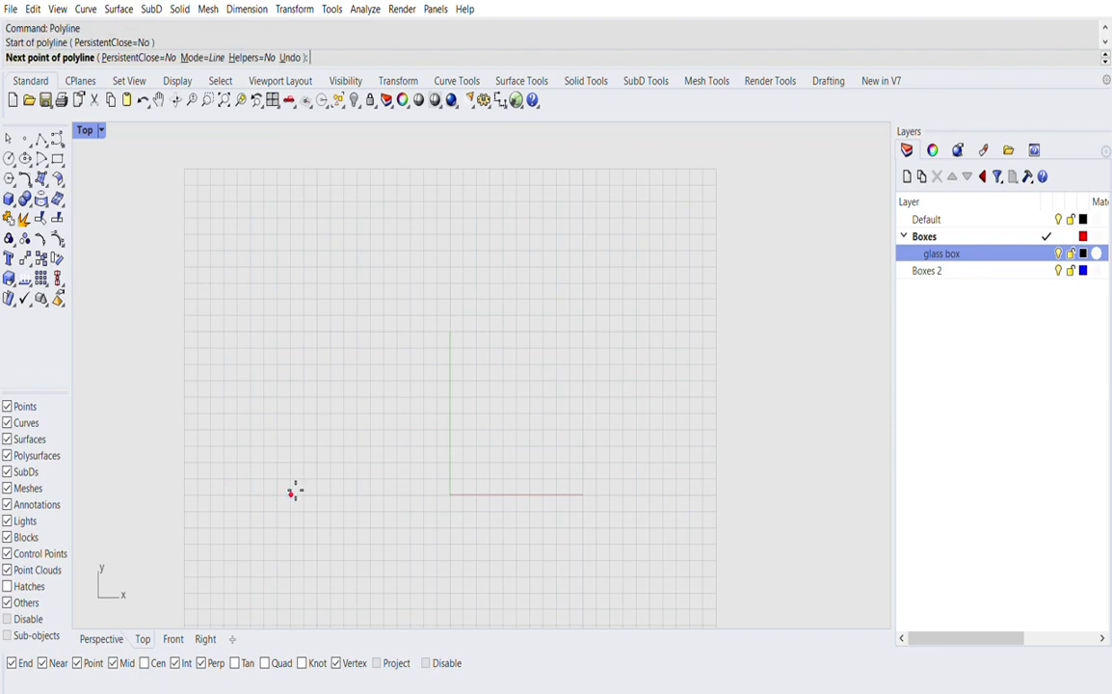
click(204, 57)
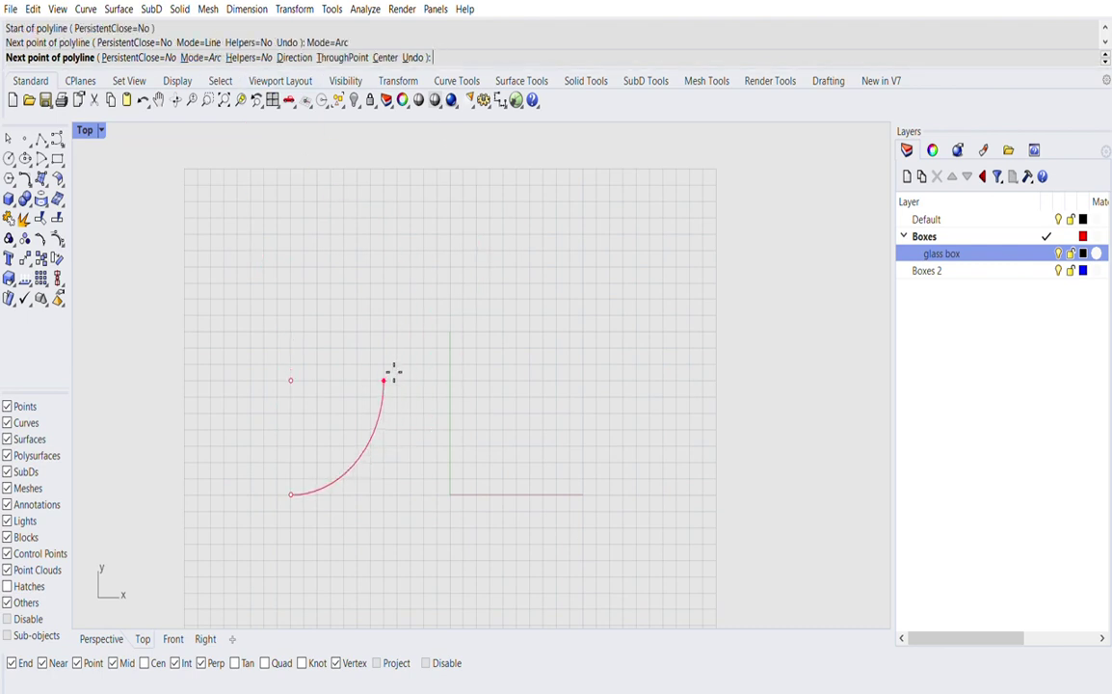
click(325, 355)
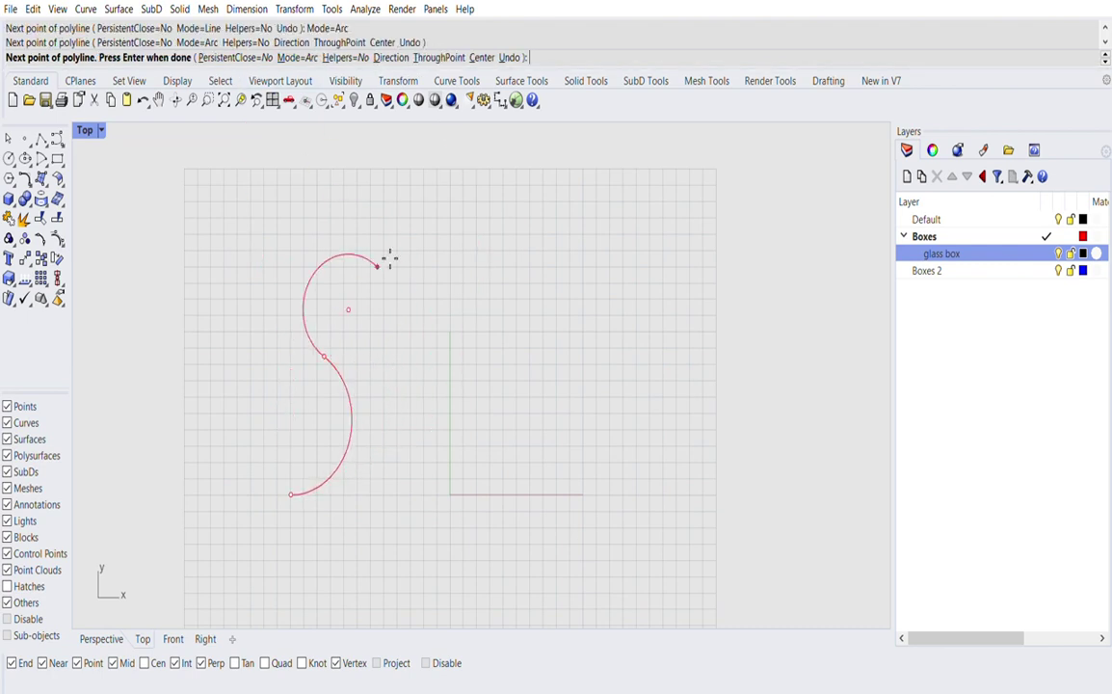
click(430, 258)
click(597, 275)
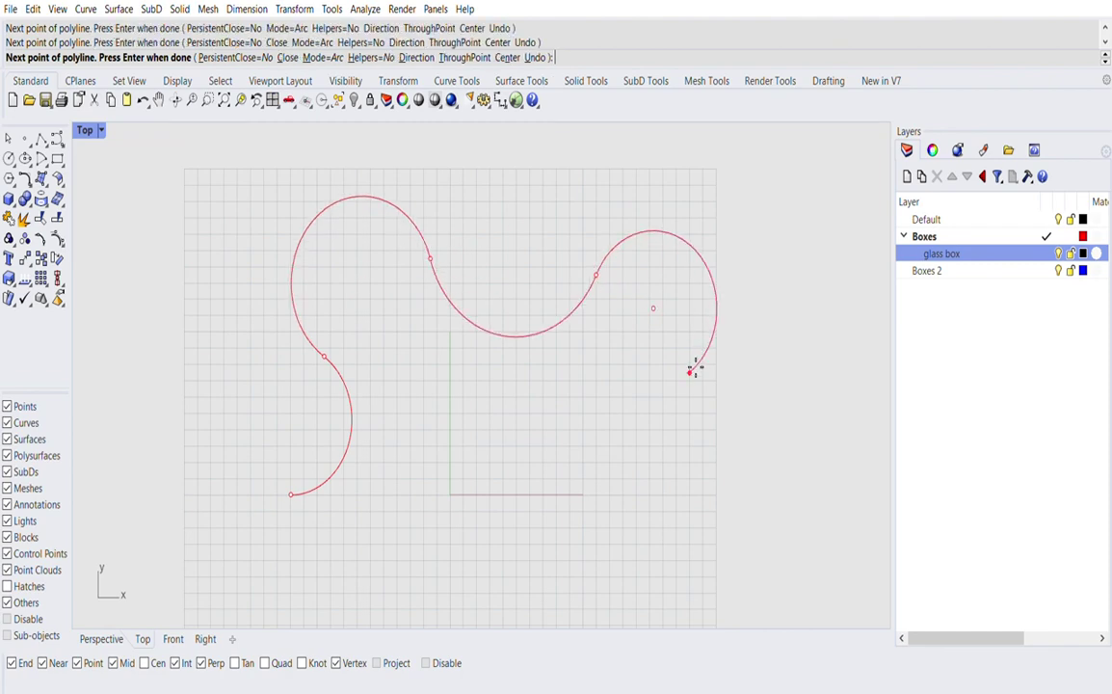
click(689, 373)
click(703, 486)
click(623, 566)
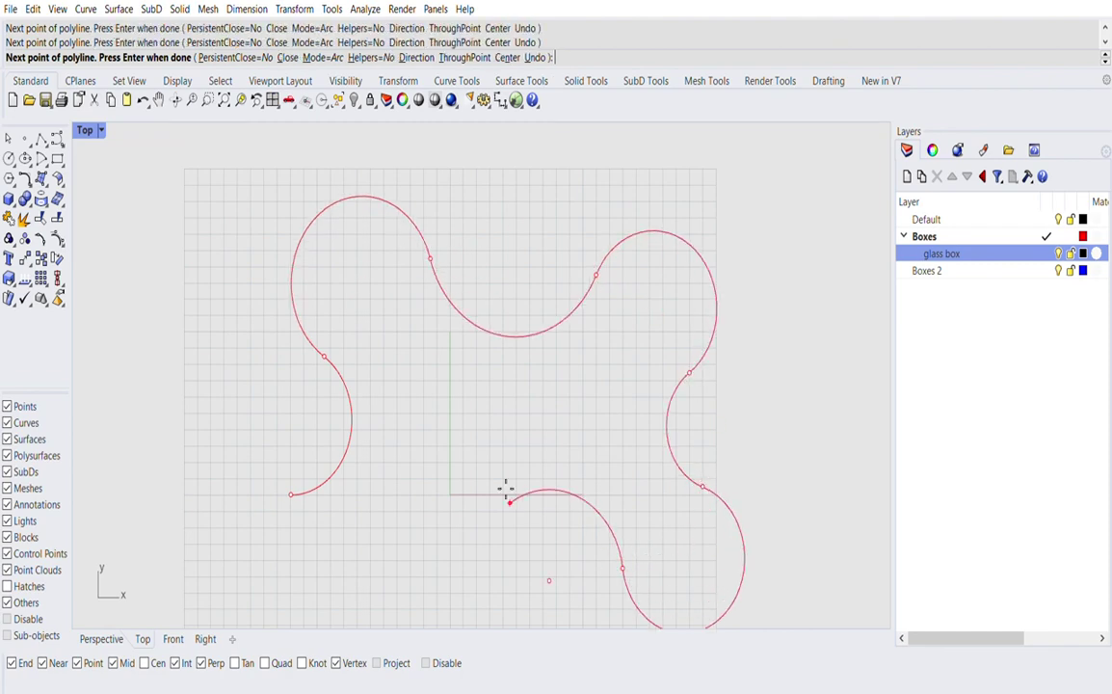
click(440, 490)
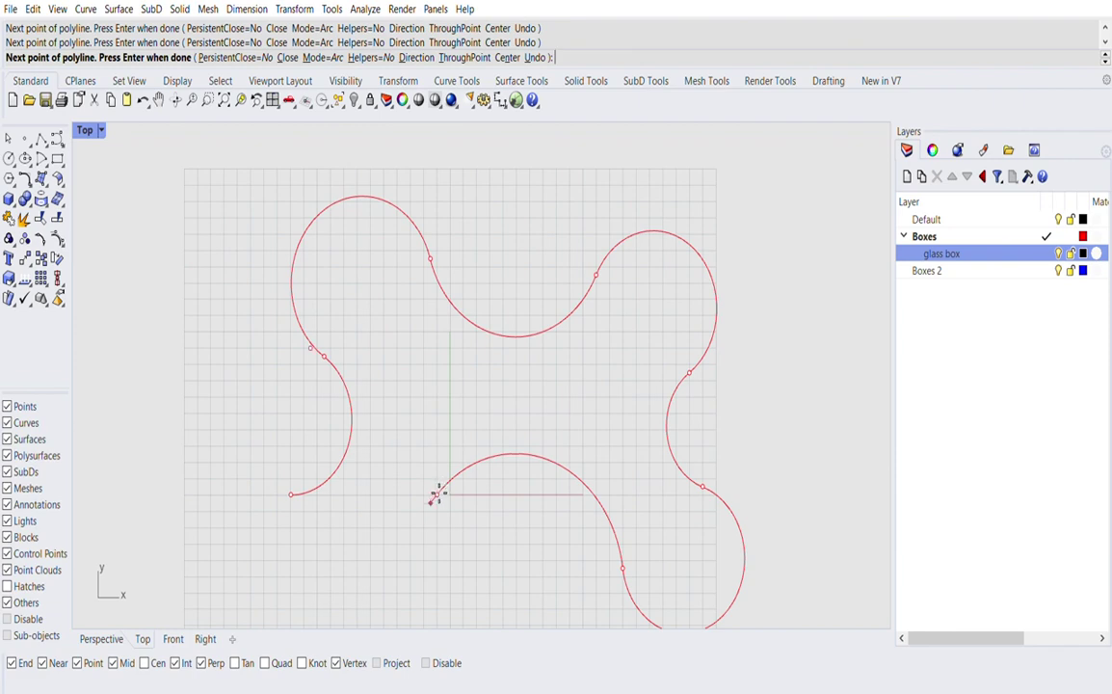
key(Return)
scroll(523, 413, down, 3)
scroll(454, 462, up, 3)
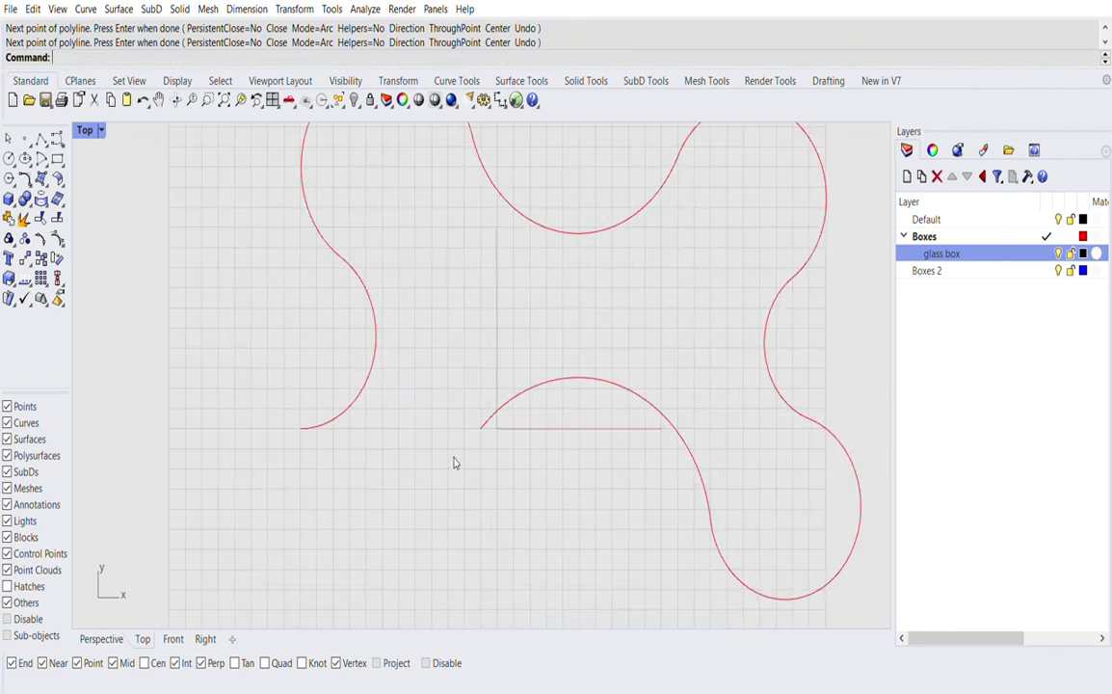
Step: Draw a smaller open arc polyline below the first, placing the first arc freely and constraining the second with 10 and the third with 7
key(Return)
click(300, 609)
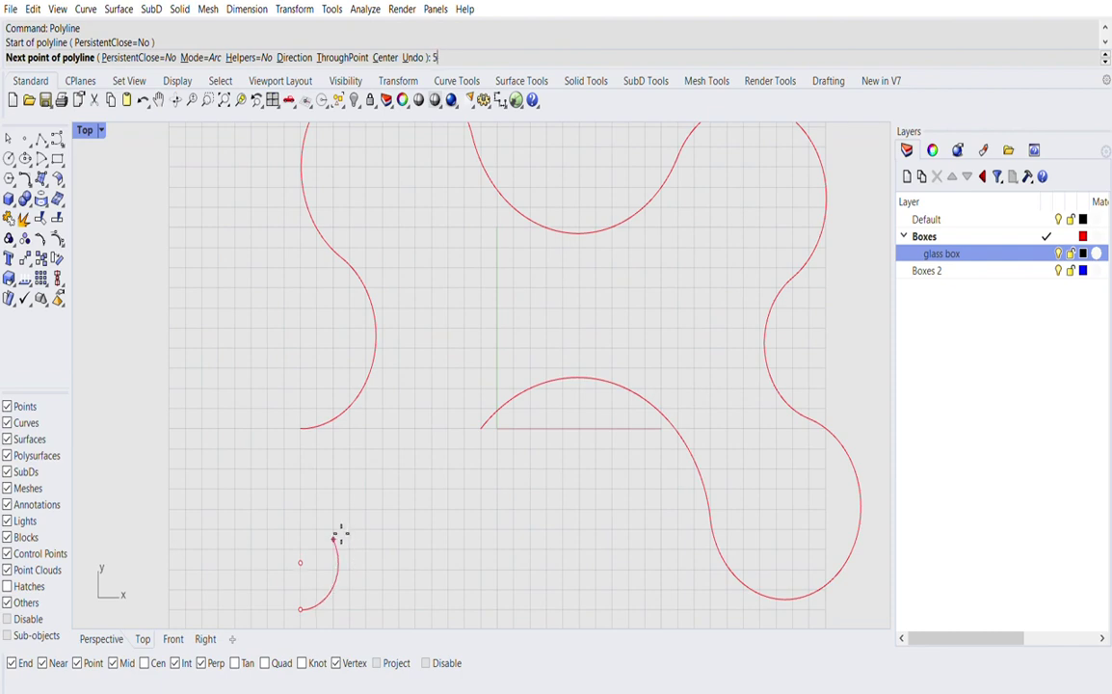
click(326, 528)
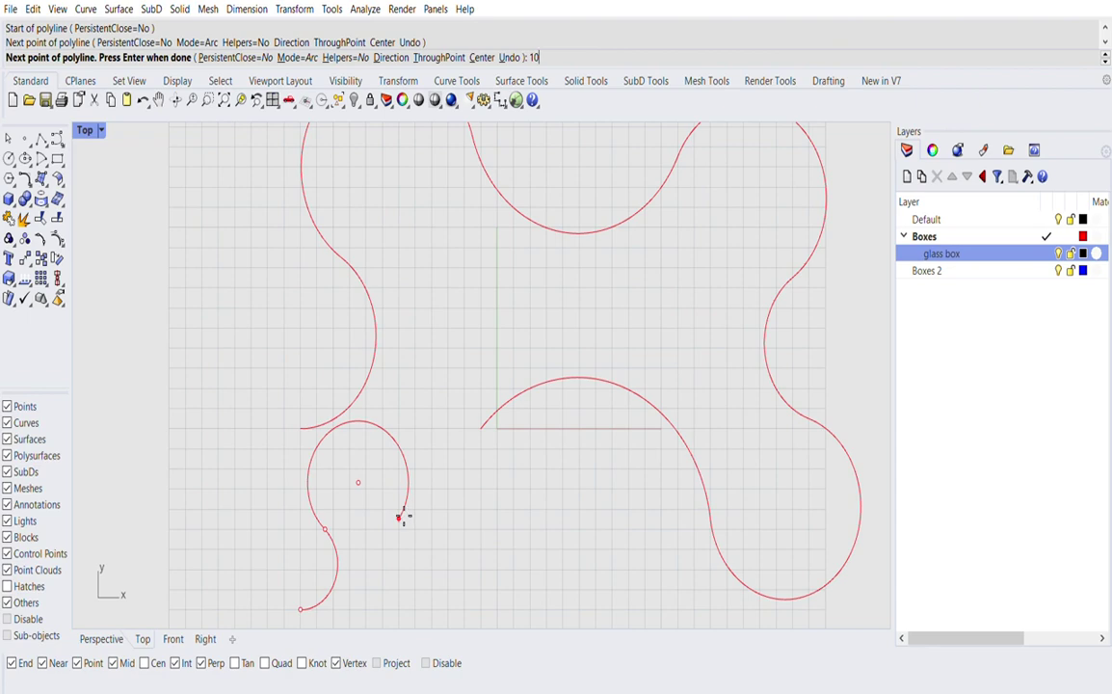
key(Return)
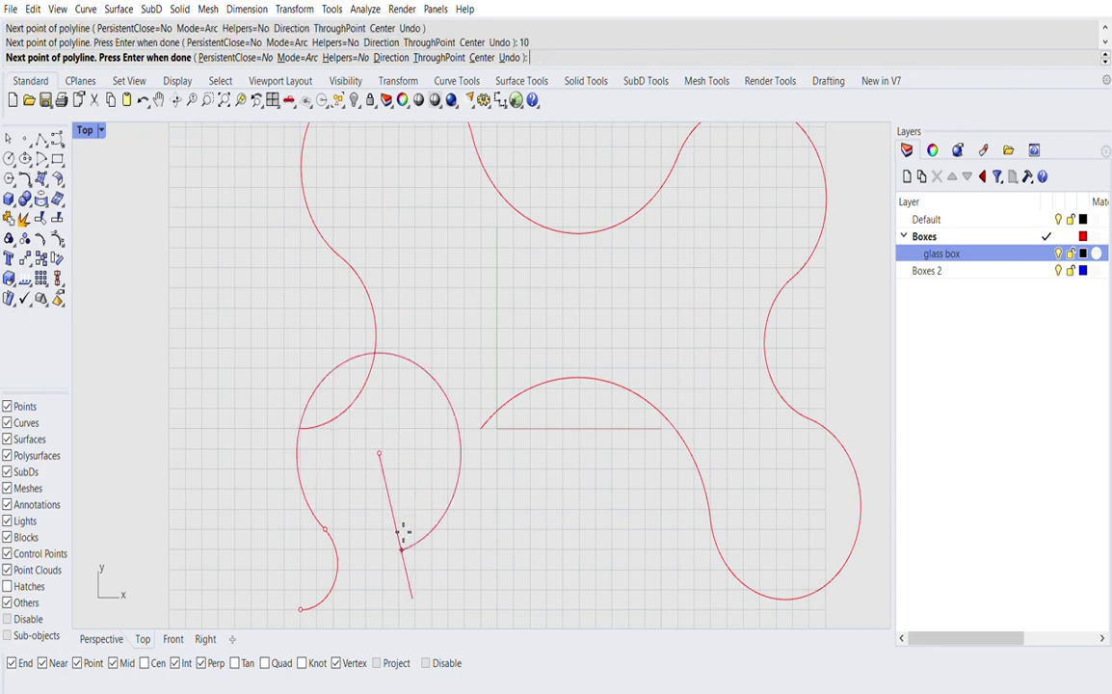
click(432, 528)
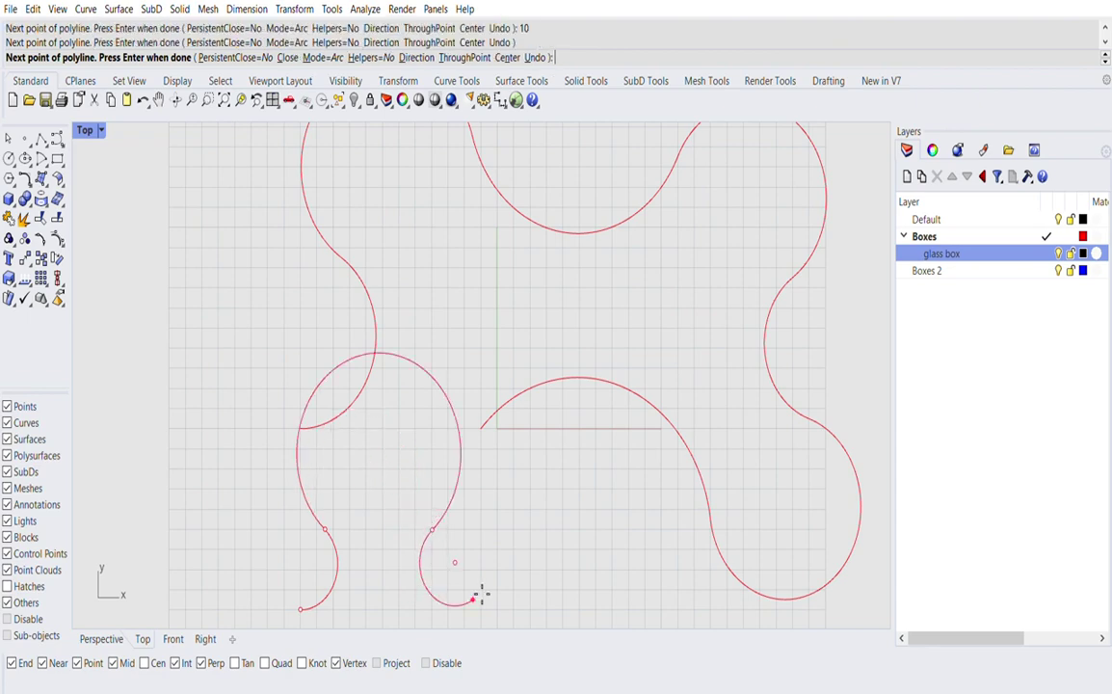
key(Return)
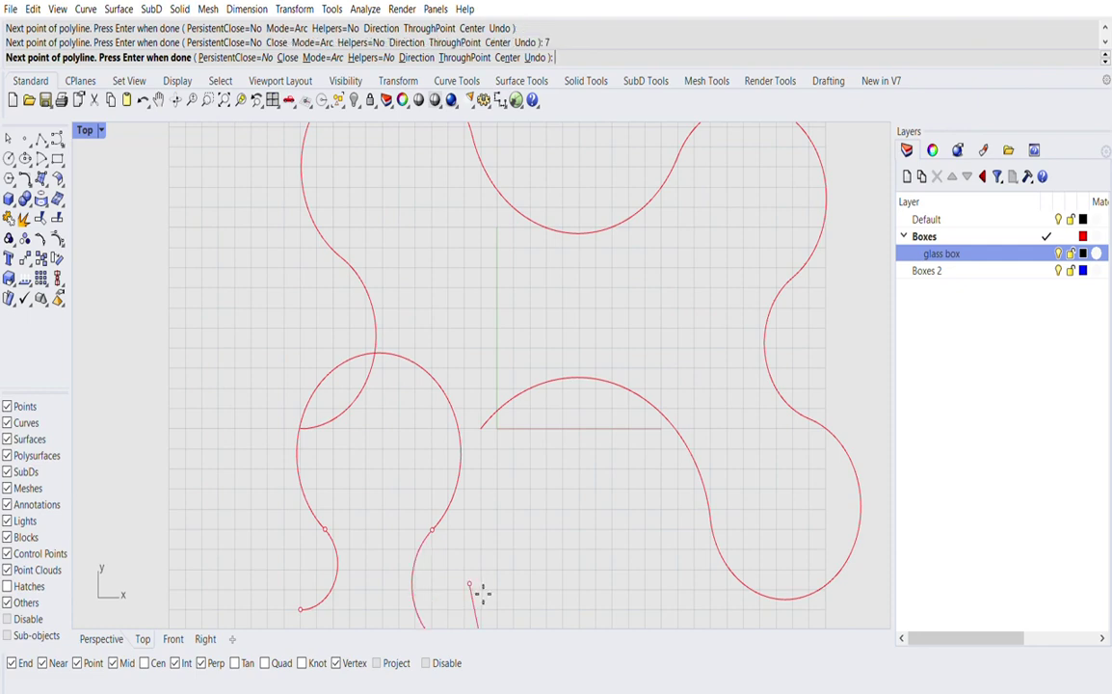
click(533, 529)
scroll(520, 514, down, 3)
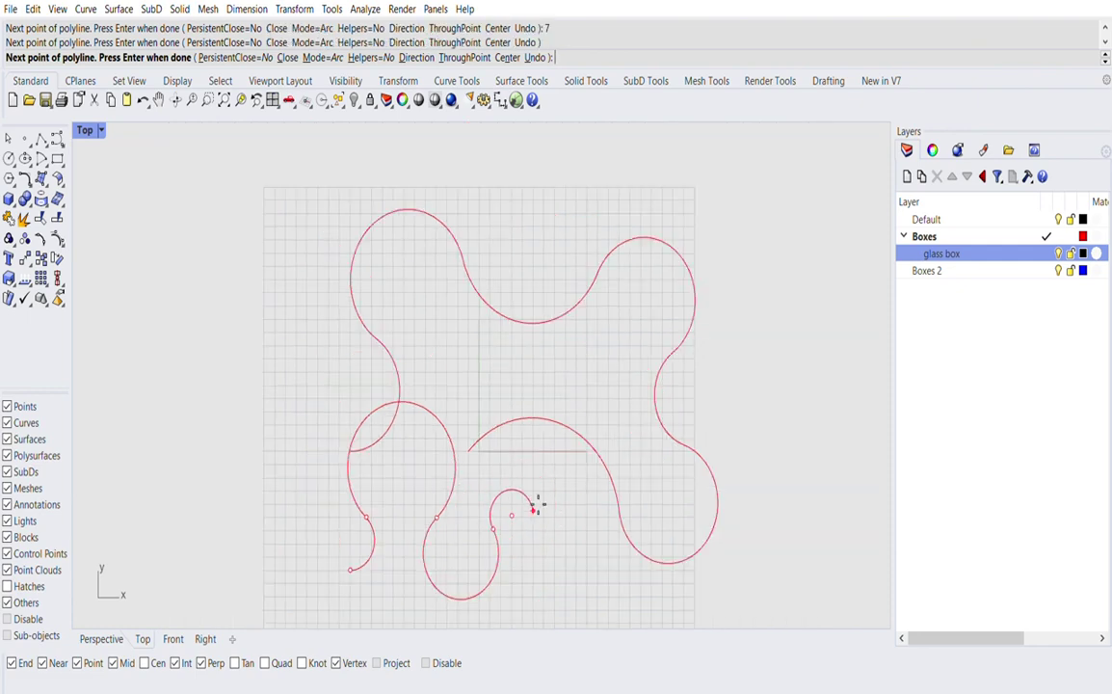
key(Return)
scroll(453, 478, down, 3)
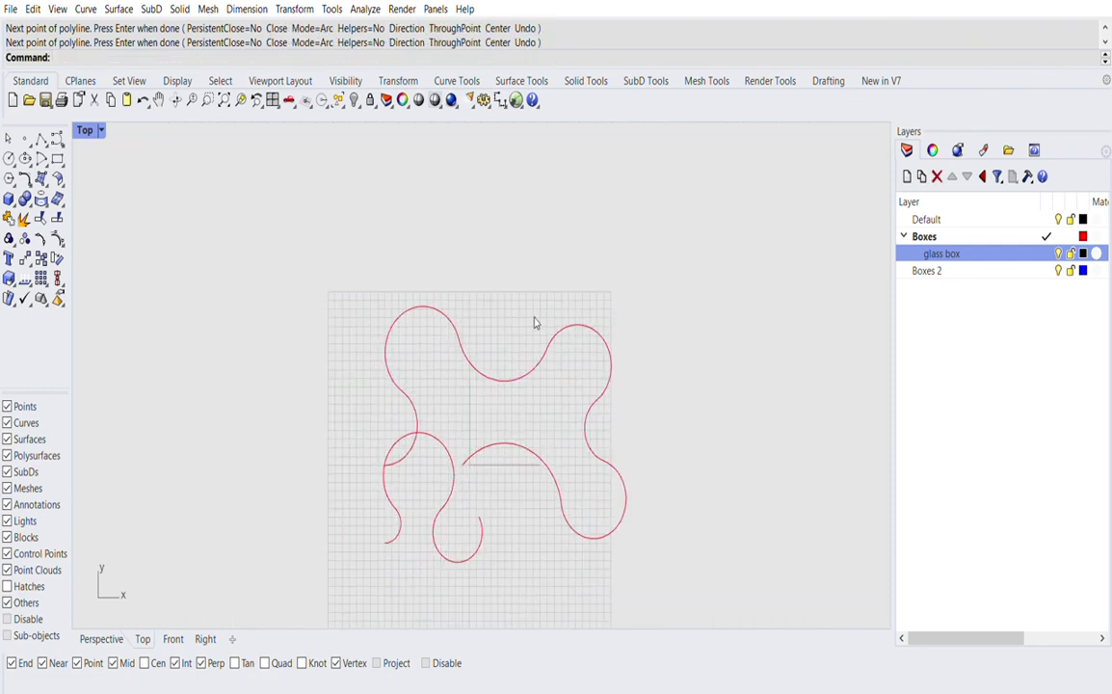
Step: Move the smaller arc polyline horizontally to the left, off the grid and clear of the larger one
drag(536, 328, 402, 528)
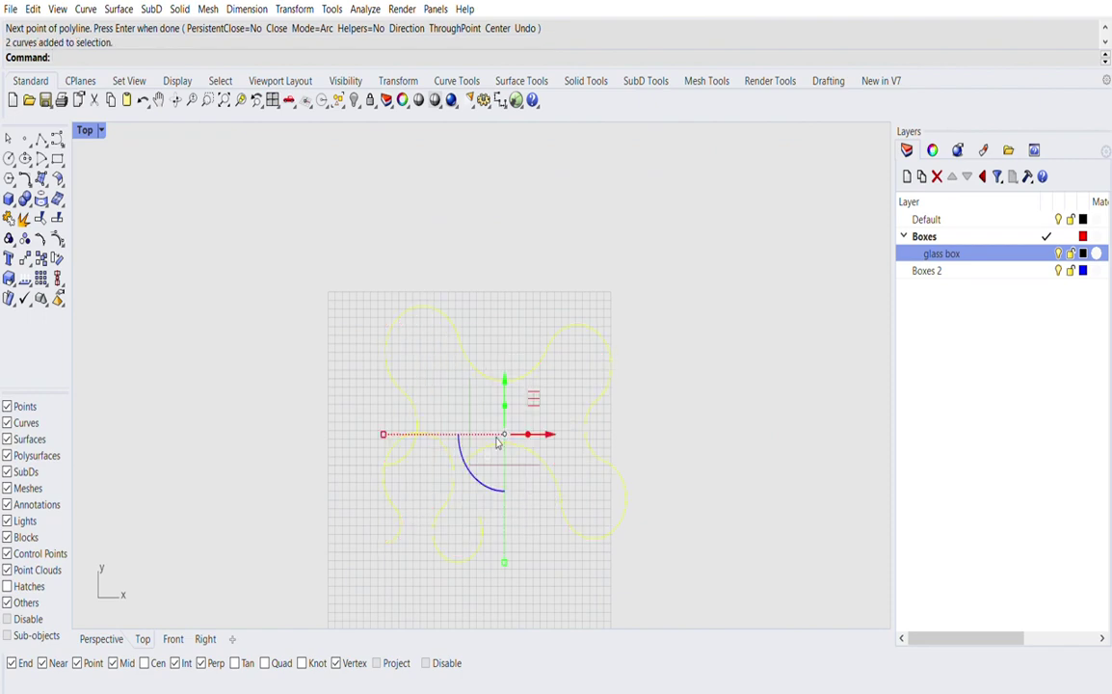
click(451, 385)
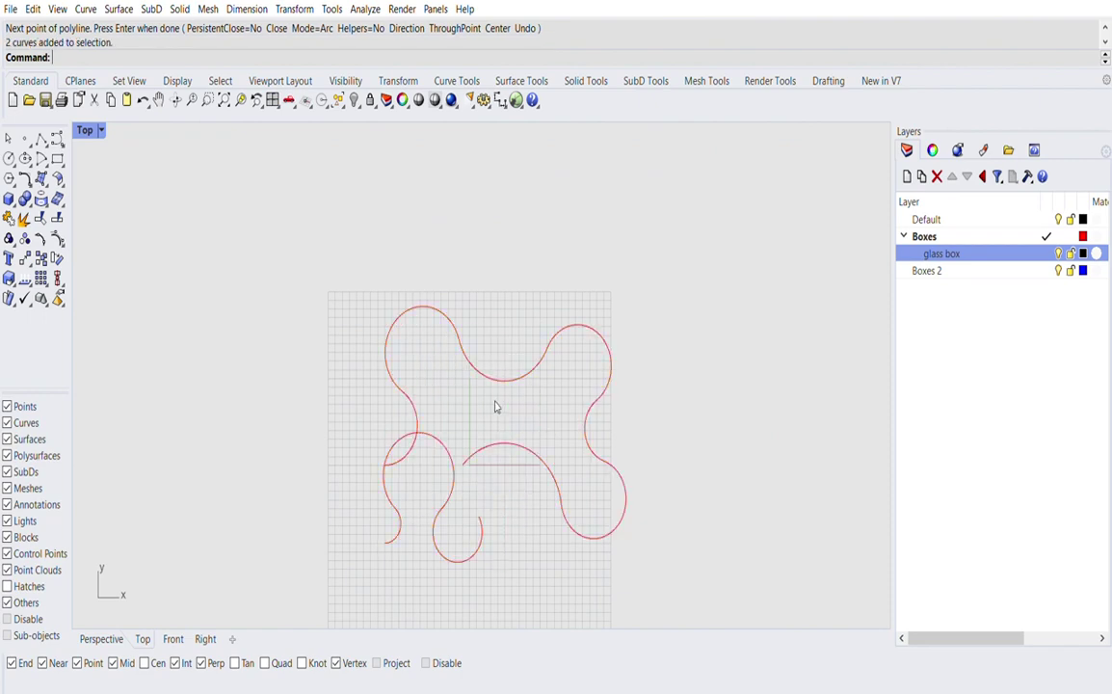
click(442, 476)
drag(427, 535, 284, 536)
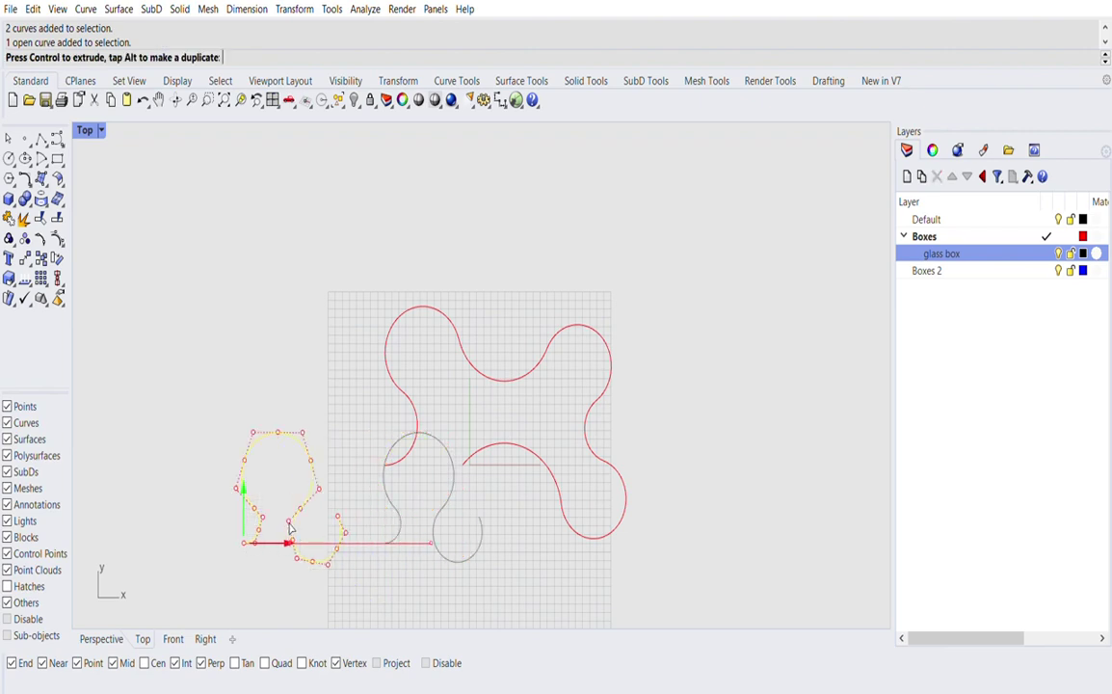
key(Escape)
Step: Explode the larger arc polyline into its separate arc segments and clear the selection
click(442, 305)
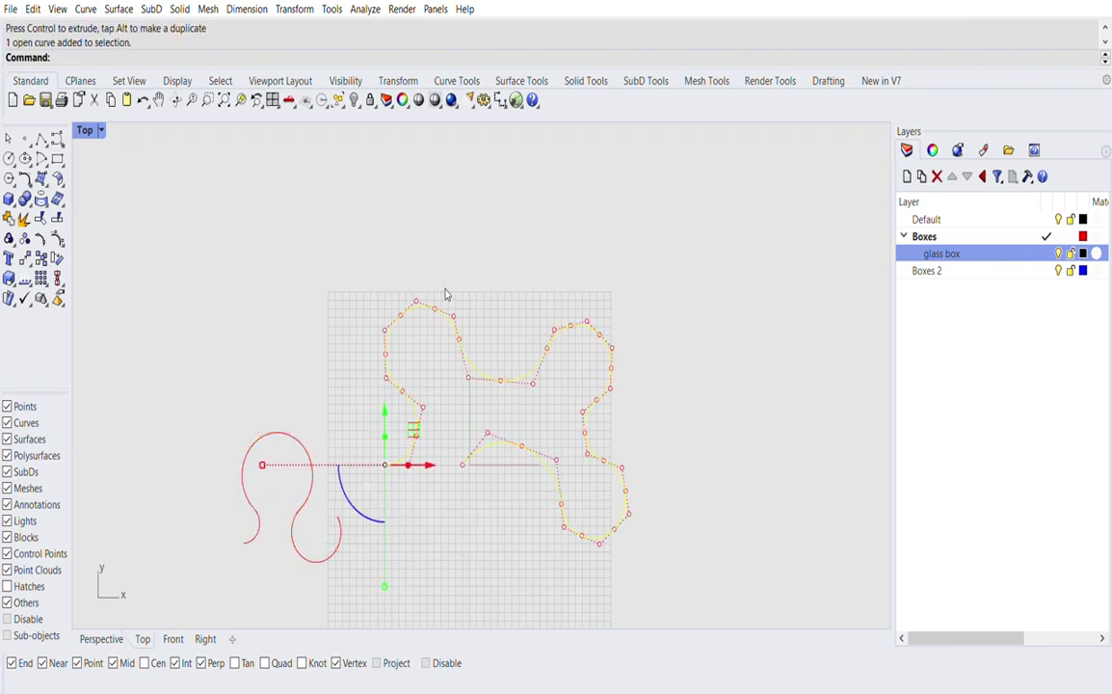
text(Explode)
key(Return)
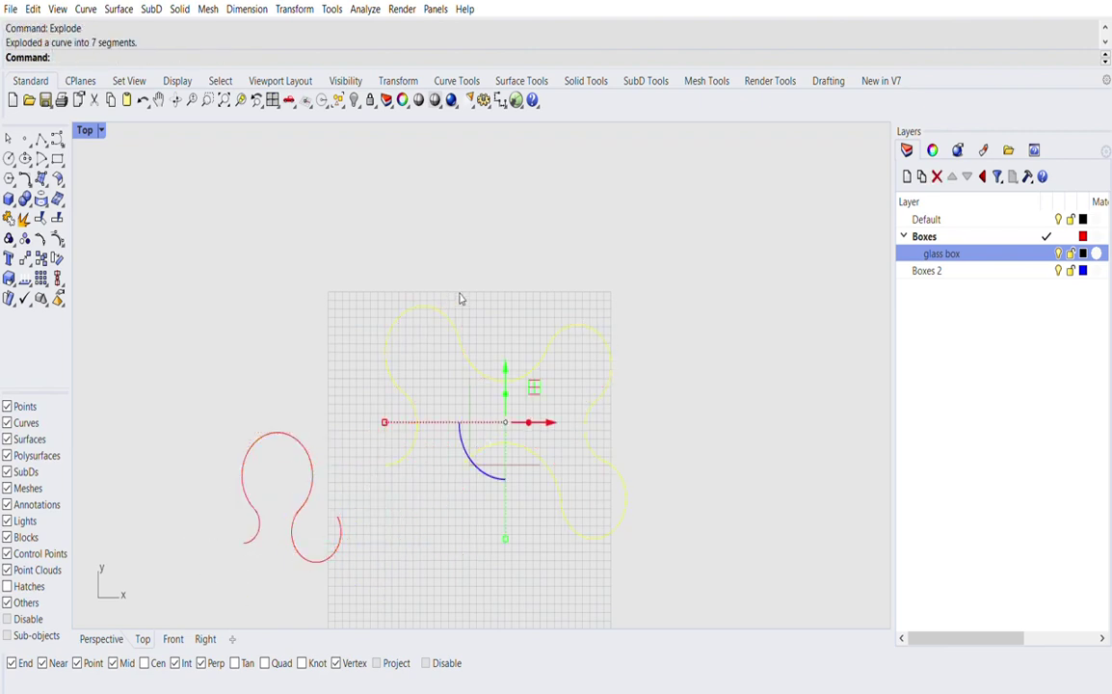
key(Escape)
Step: Move four of the exploded arc segments individually outward, away from the remaining segments around the grid
click(444, 307)
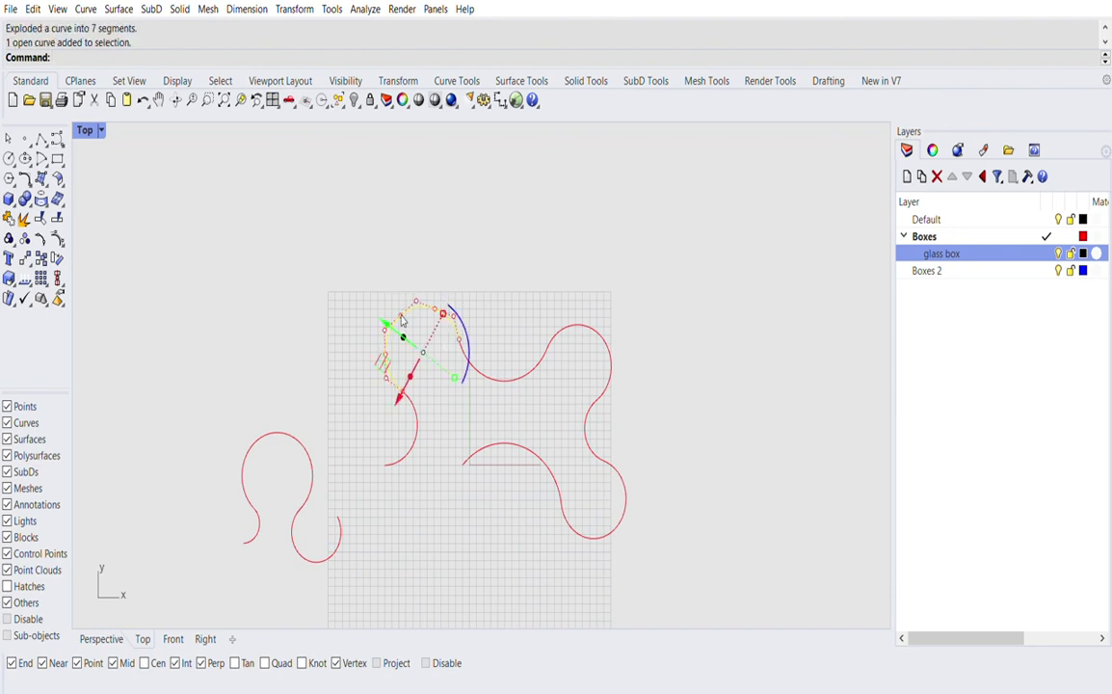
drag(384, 323, 305, 257)
click(394, 272)
click(466, 358)
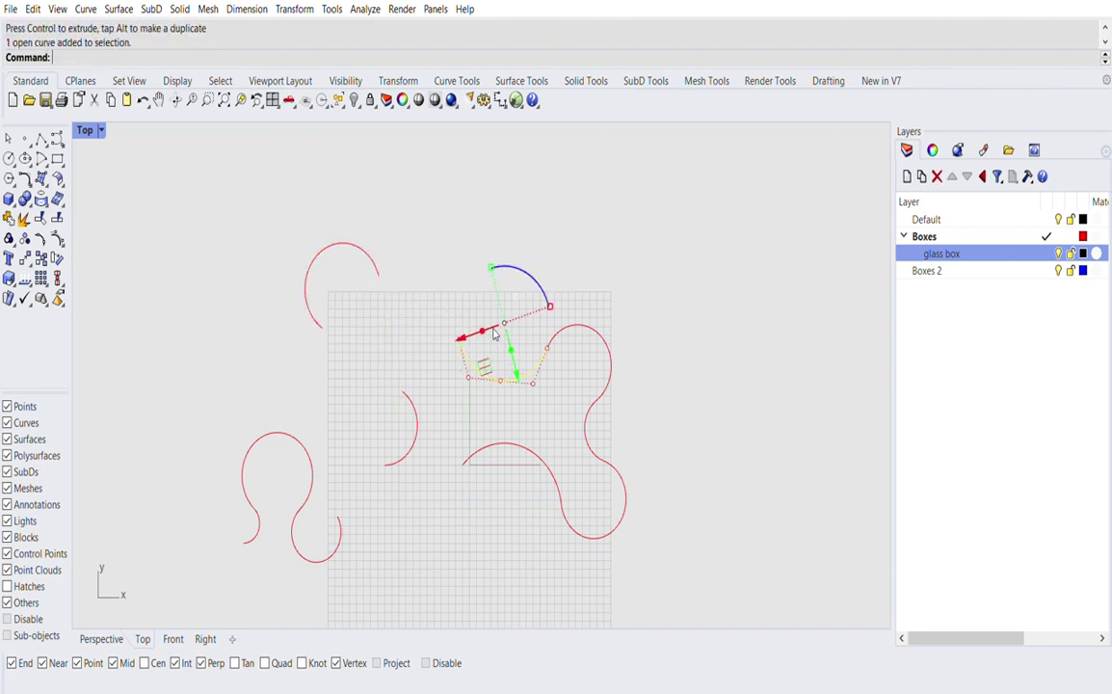
drag(482, 360, 503, 270)
click(607, 336)
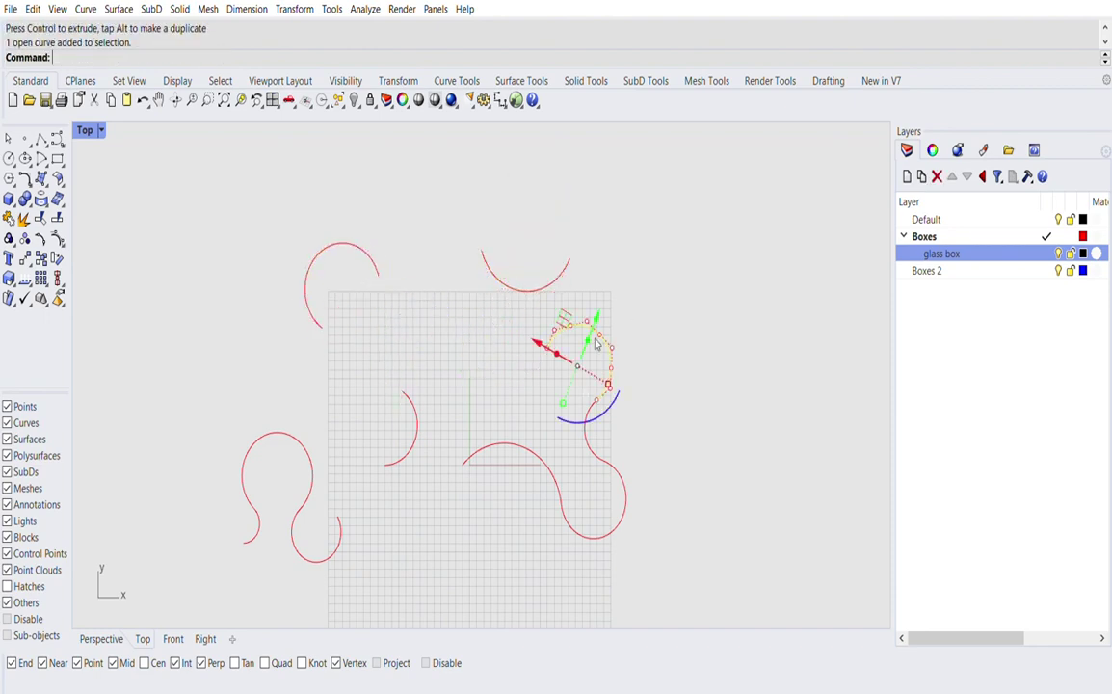
drag(568, 305, 665, 277)
click(672, 224)
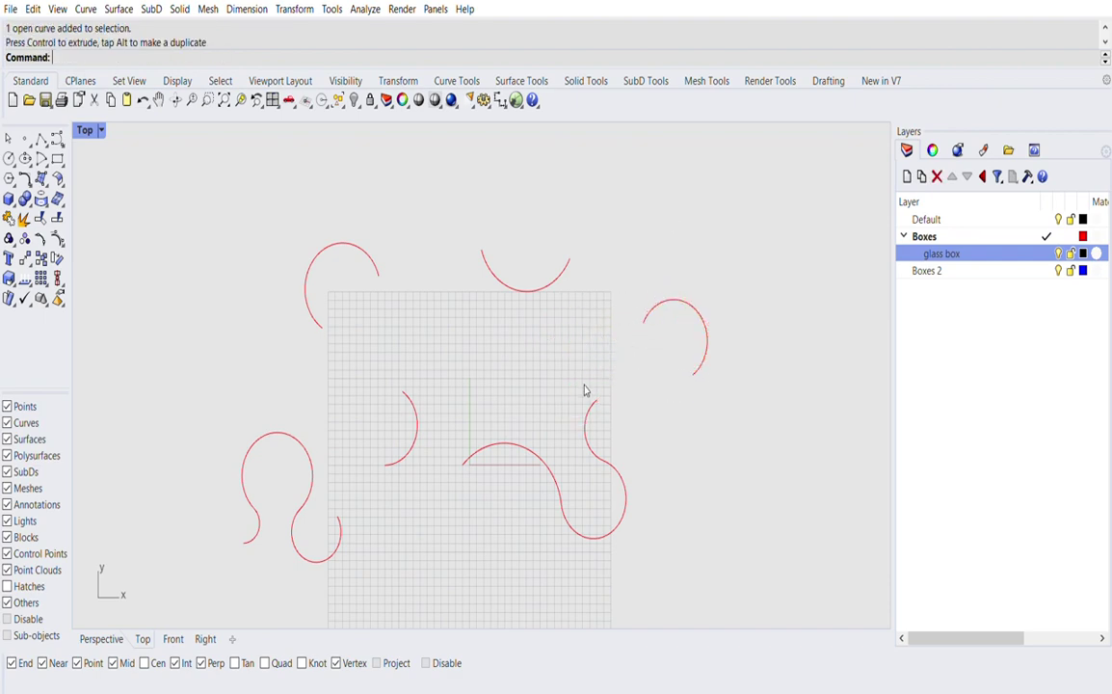
click(588, 405)
drag(574, 418, 682, 465)
key(Escape)
Step: Delete all curves in the Top view, including the separated arcs and the smaller arc polyline
scroll(444, 509, down, 2)
drag(679, 210, 249, 545)
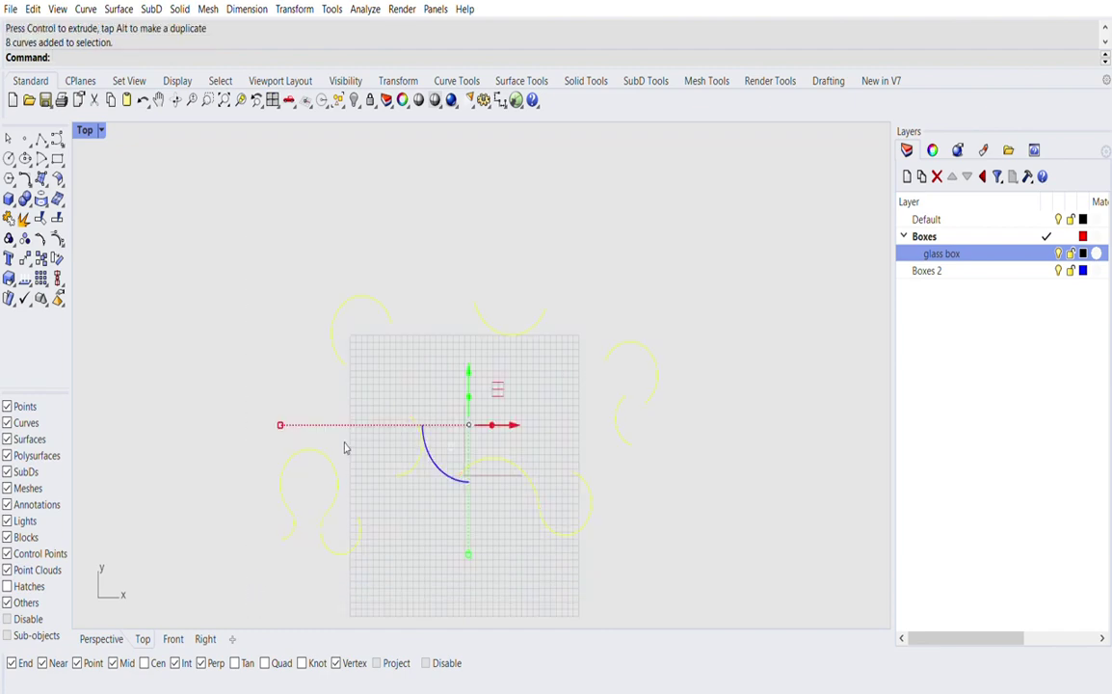
key(Delete)
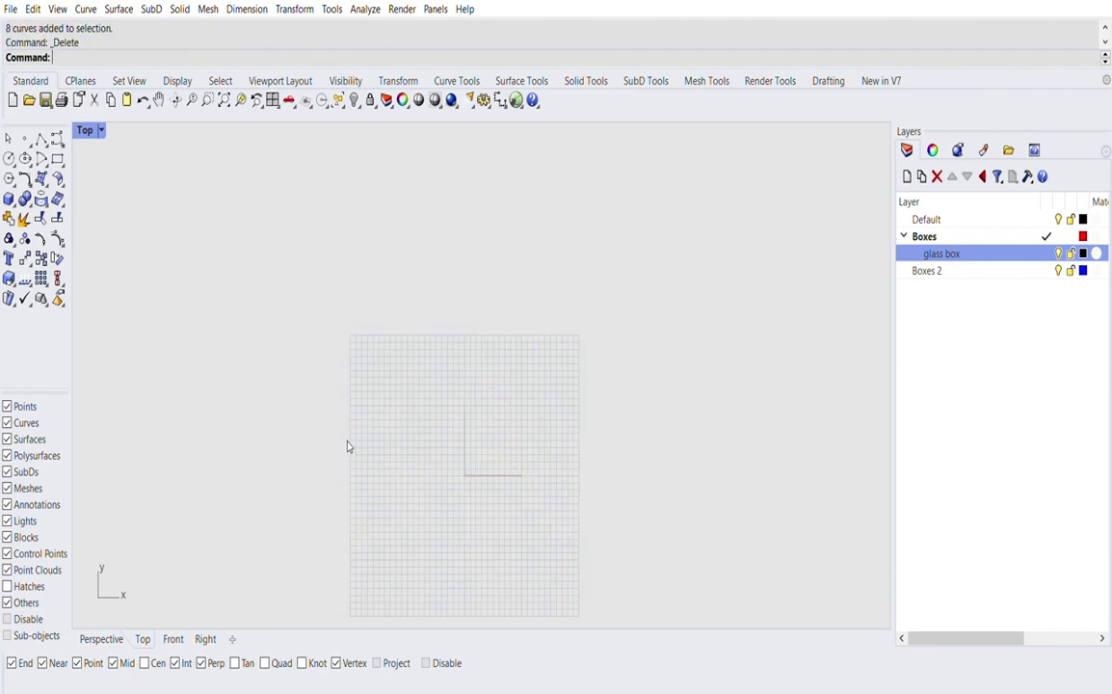
Step: Draw an open polyline in Arc mode with three connected arcs, running from the grid's left part up to above the grid
right_click(403, 397)
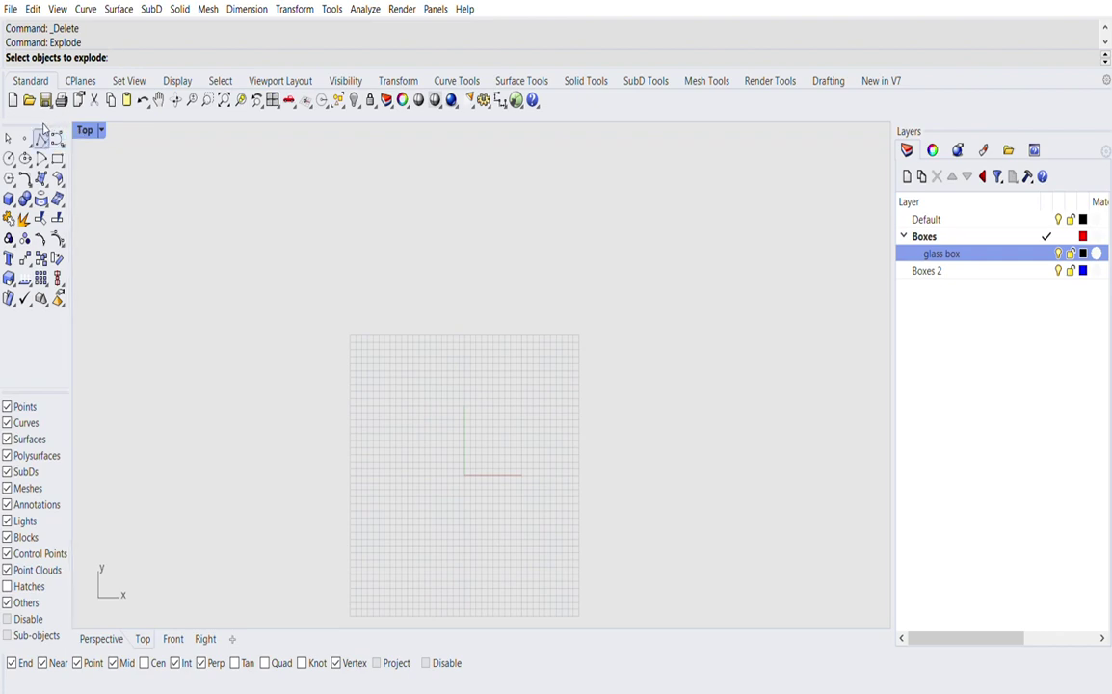
click(41, 137)
key(Escape)
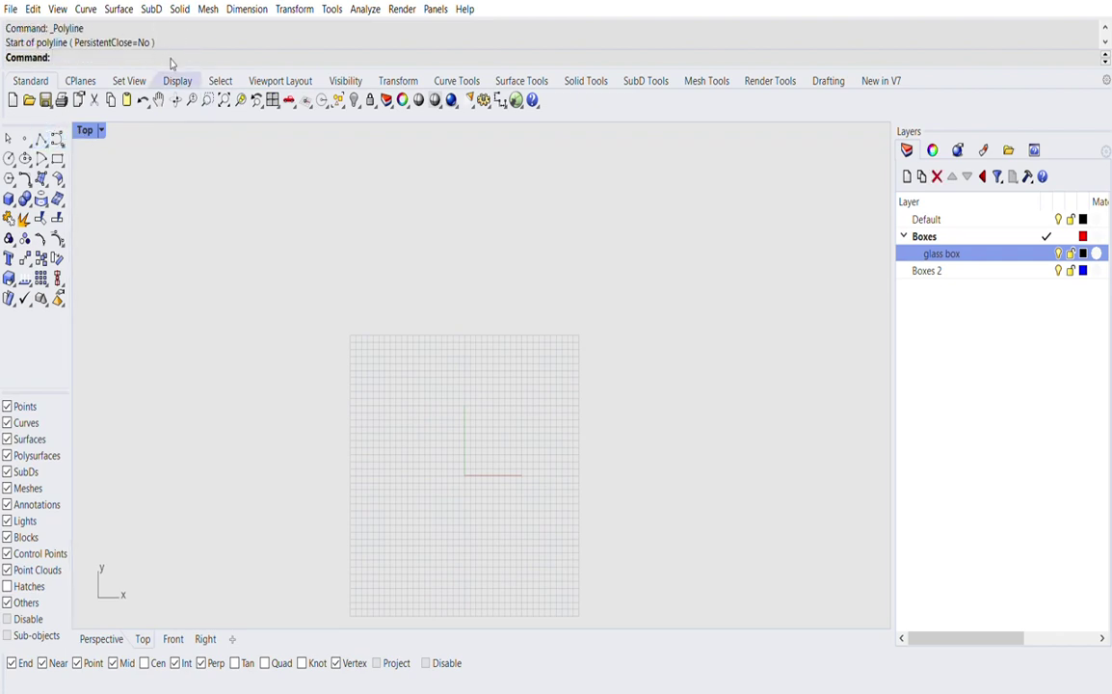
key(Return)
click(381, 492)
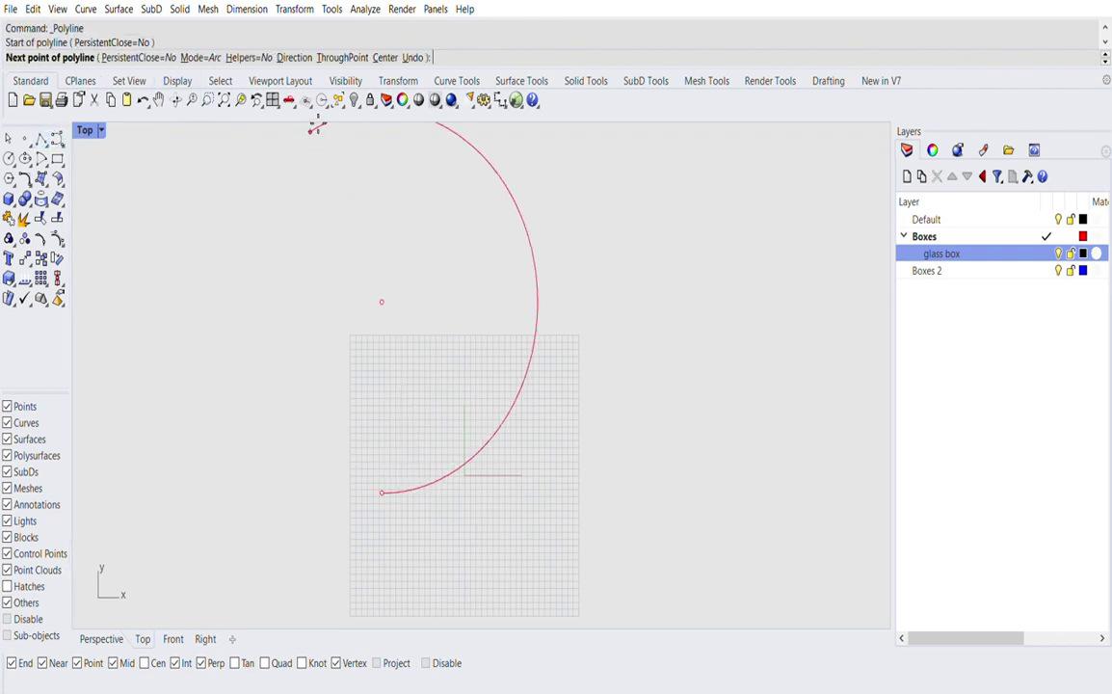
drag(205, 64, 207, 46)
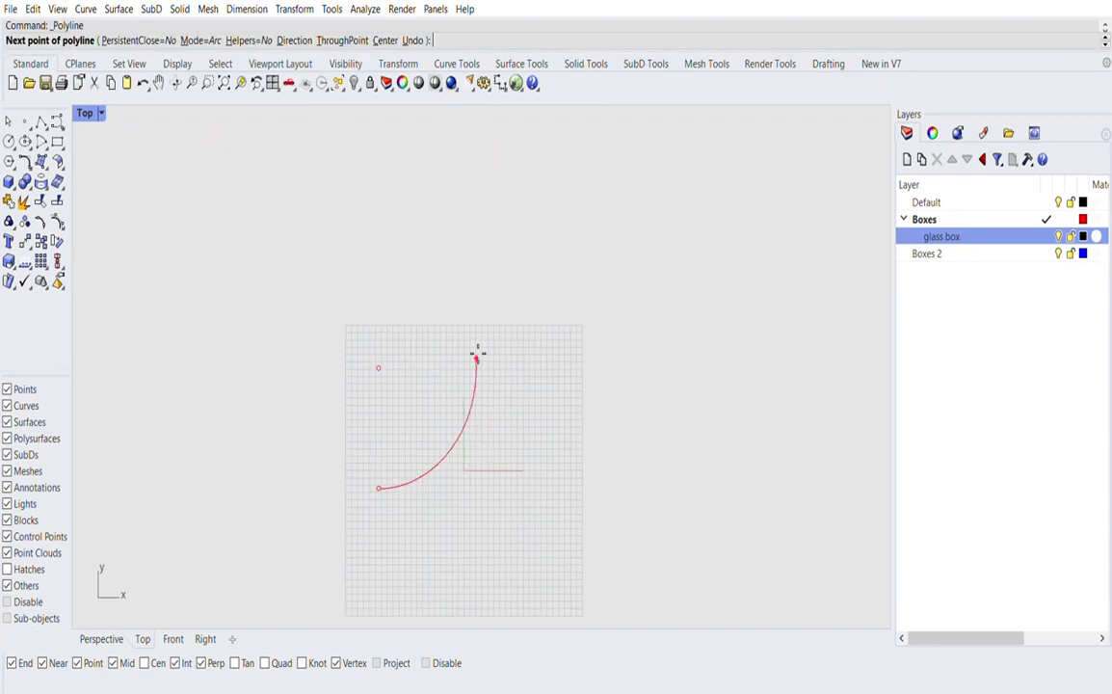
click(384, 438)
click(393, 347)
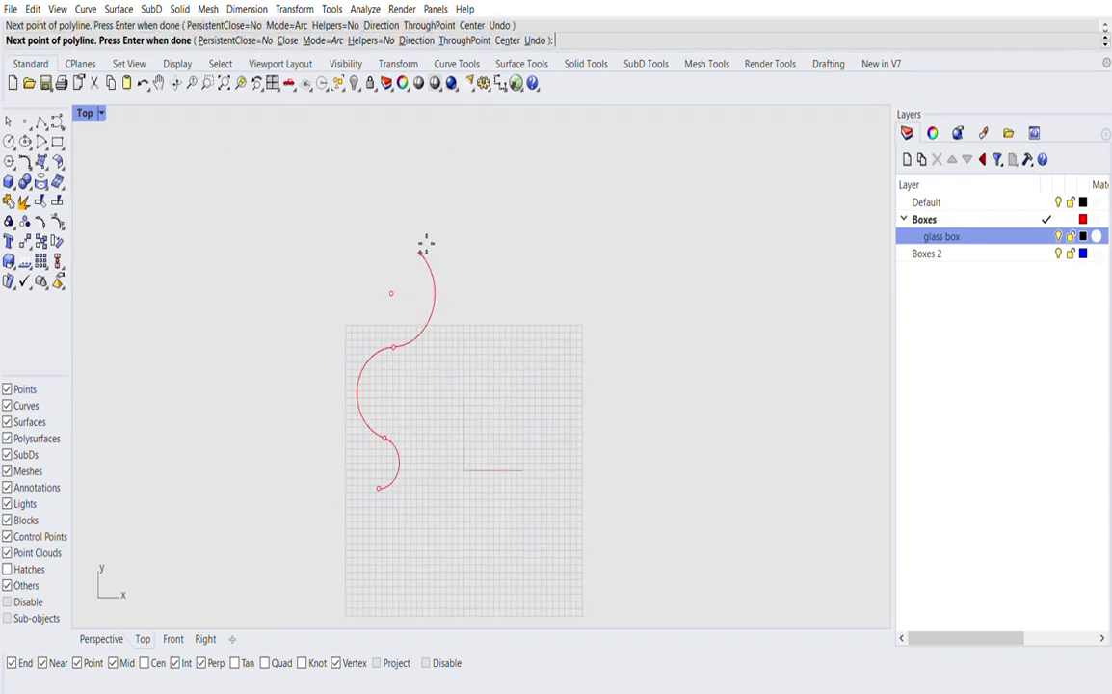
click(417, 238)
key(Return)
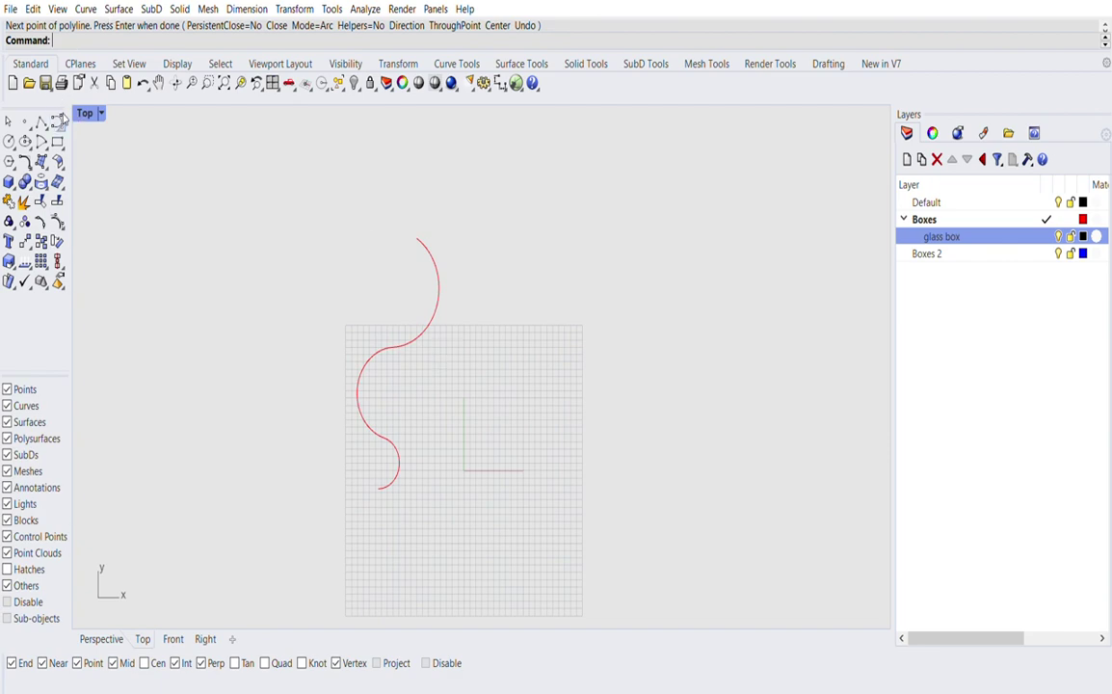
Step: Draw an open zigzag polyline in Line mode with four straight segments beside the arc polyline, from above the grid to its lower edge
click(41, 121)
click(449, 241)
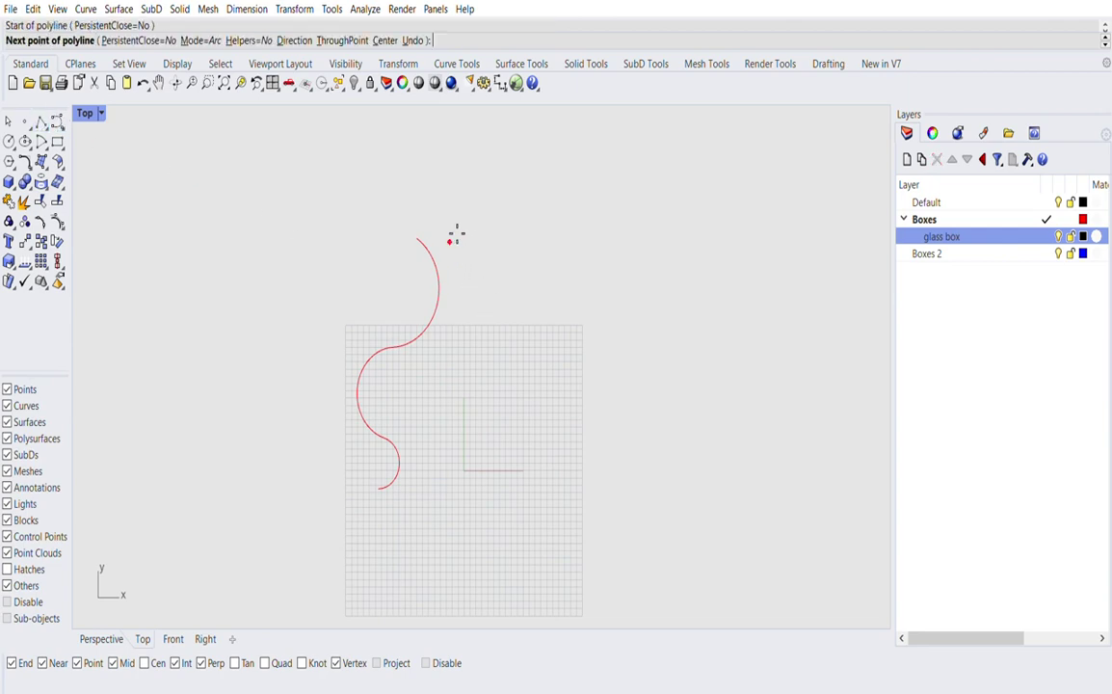
click(204, 41)
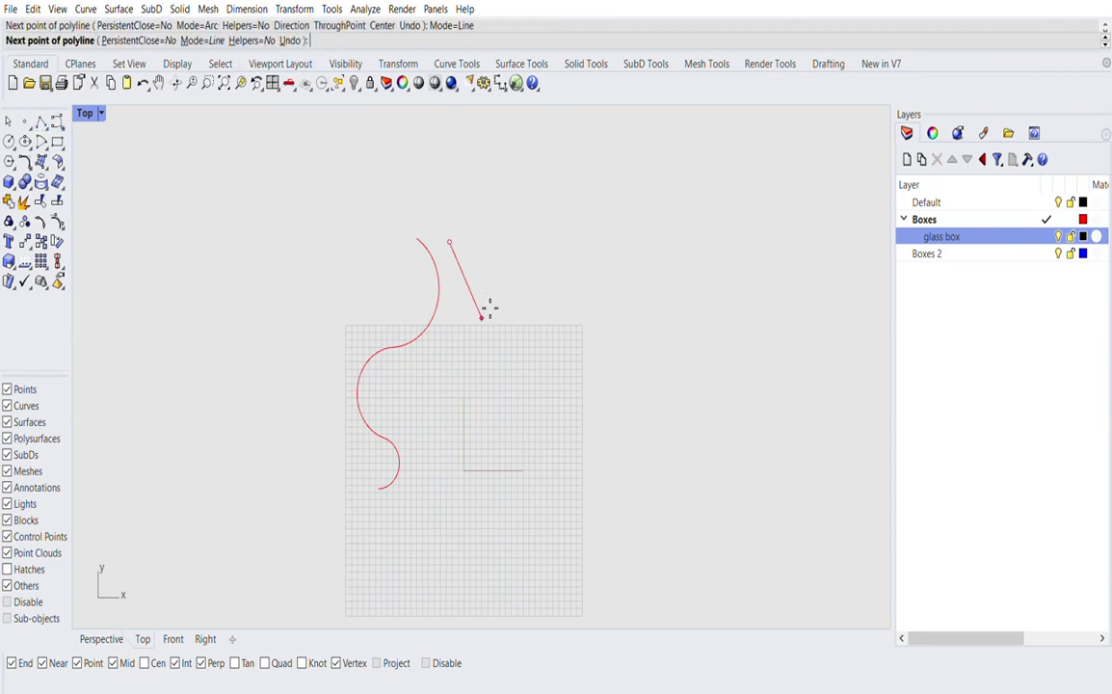
click(514, 299)
click(435, 420)
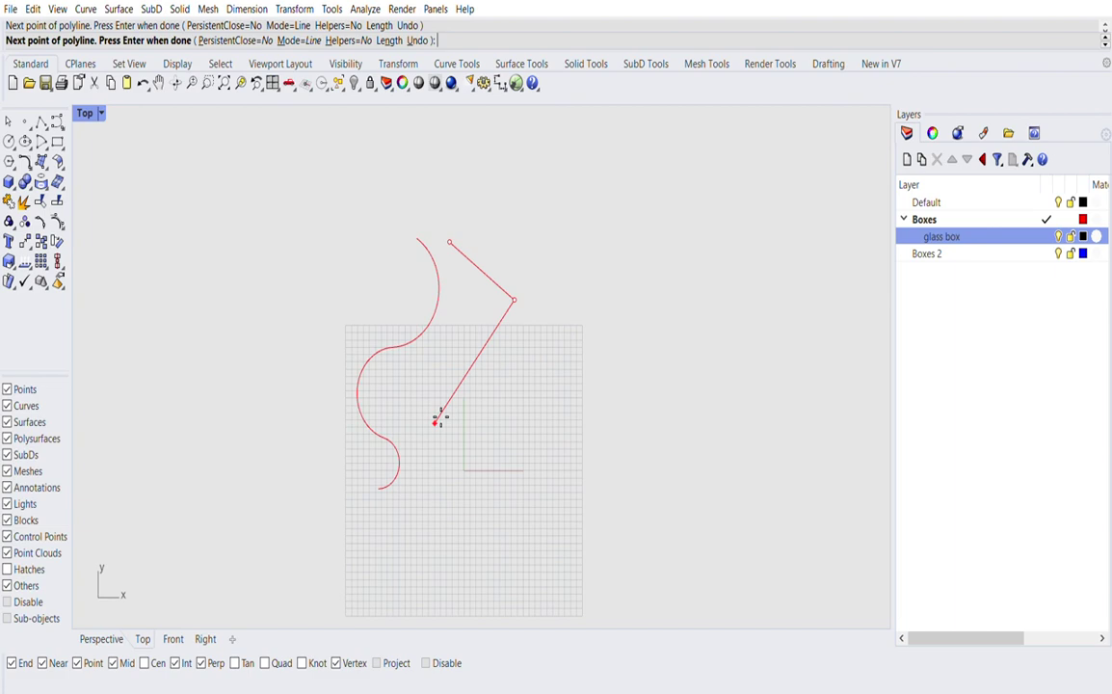
click(485, 543)
click(465, 604)
key(Return)
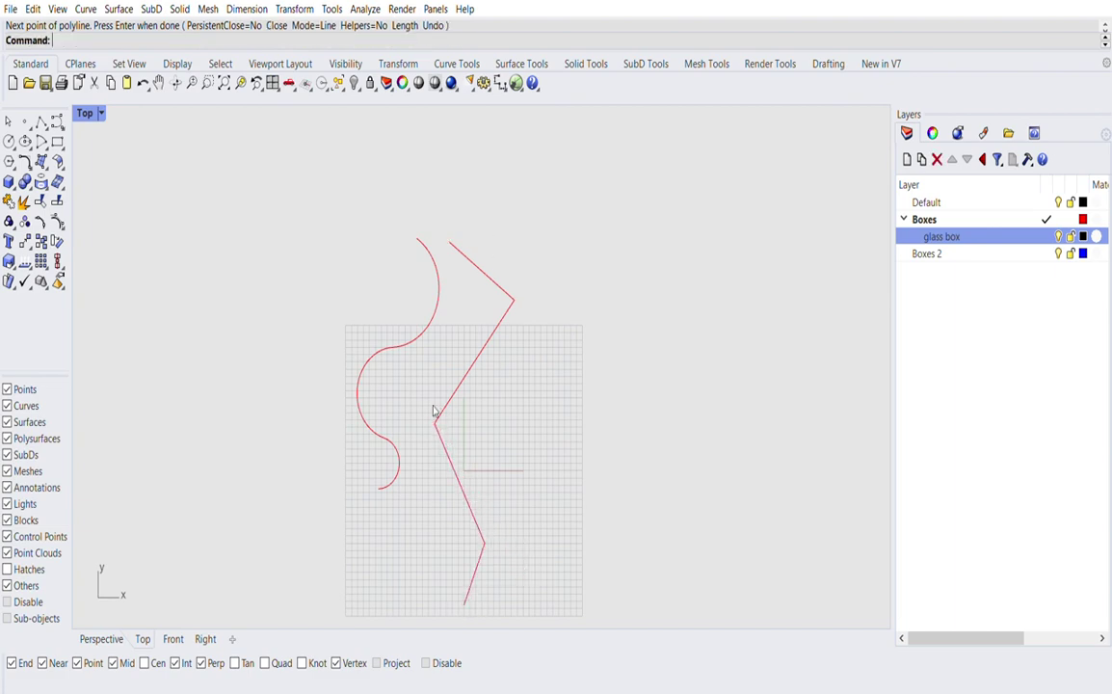
Step: Draw a degree 3 control point curve using the zigzag polyline's vertices as its control points
click(57, 119)
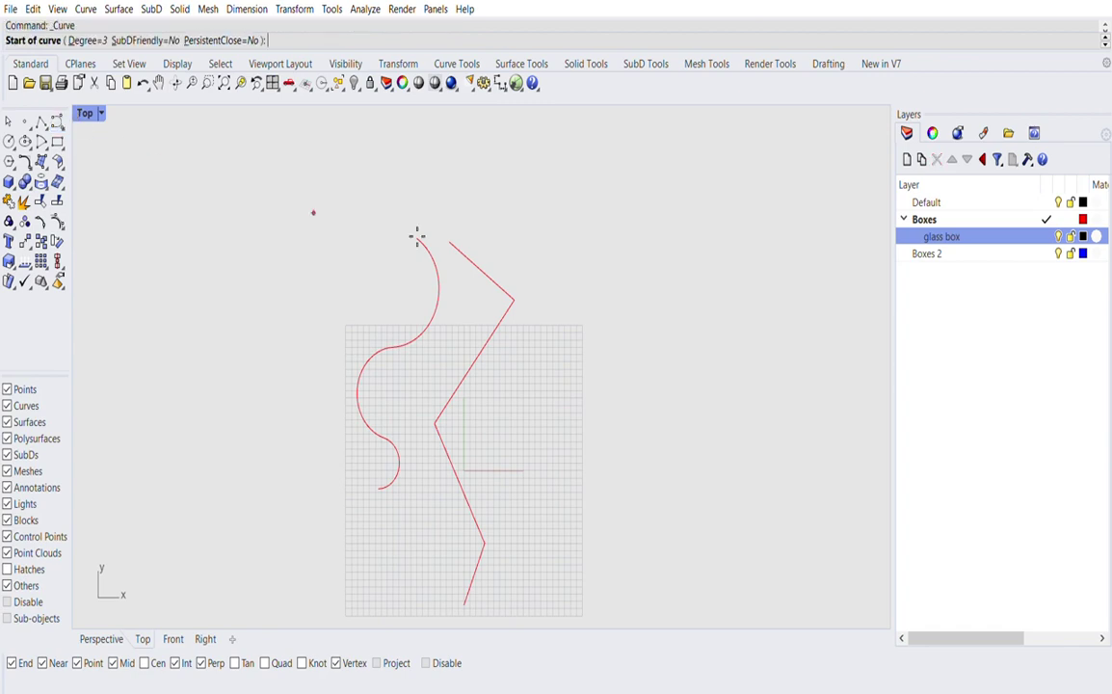
click(457, 229)
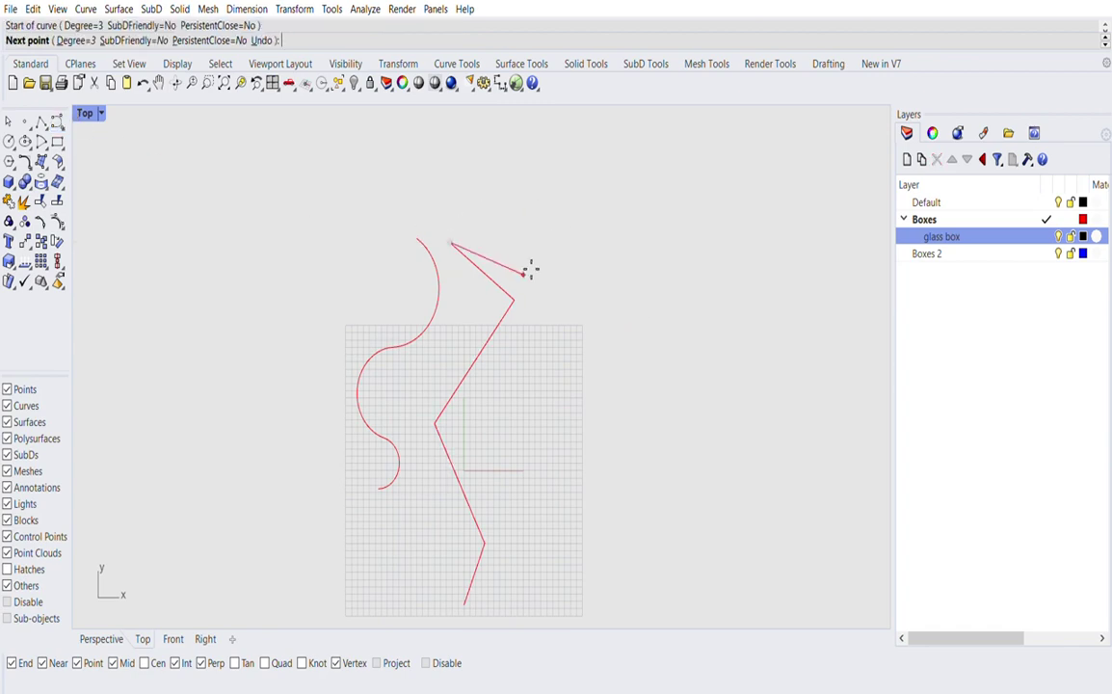
click(516, 298)
click(435, 410)
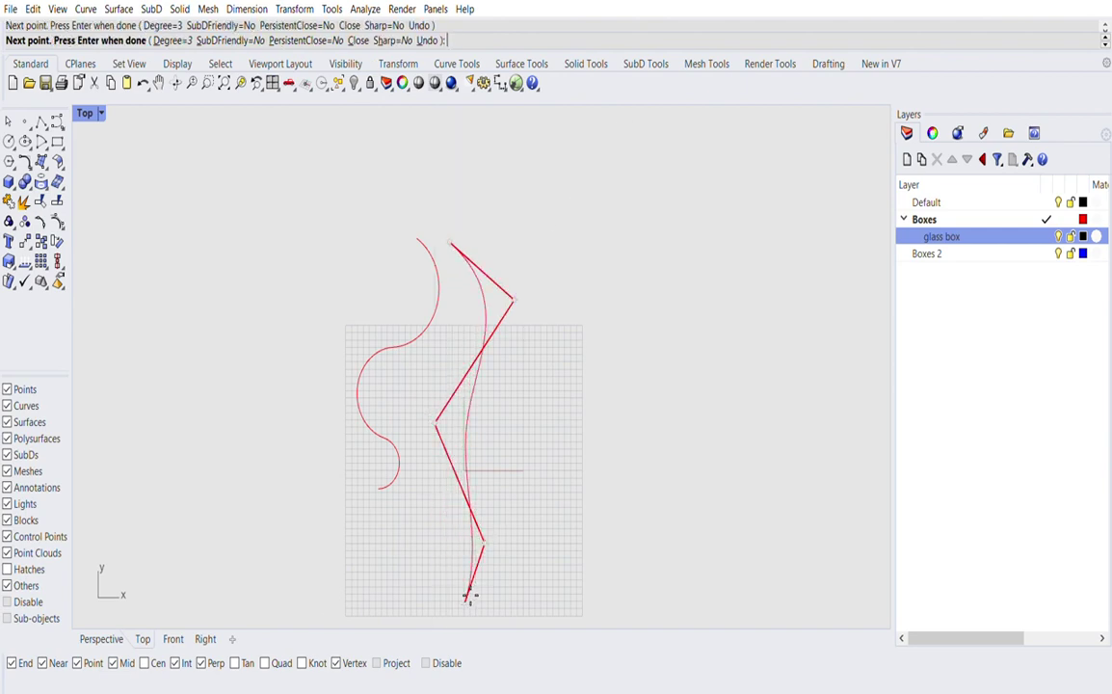
click(468, 594)
key(Return)
Step: Move the control point curve horizontally to the right, clear of the zigzag polyline
click(466, 441)
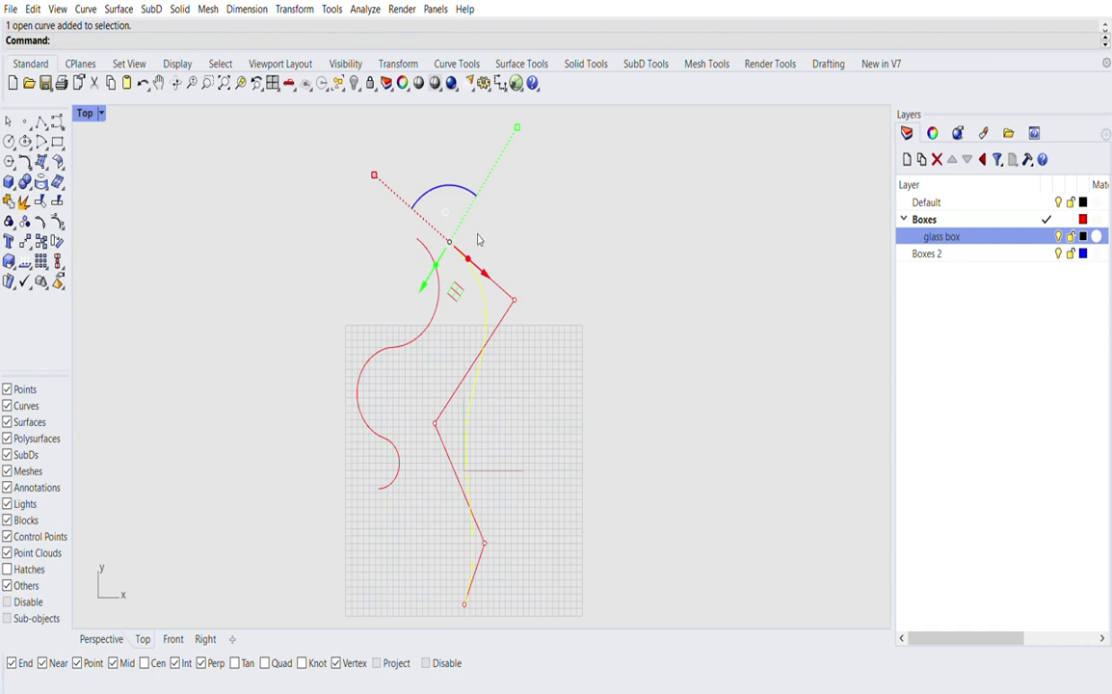
drag(488, 277, 561, 284)
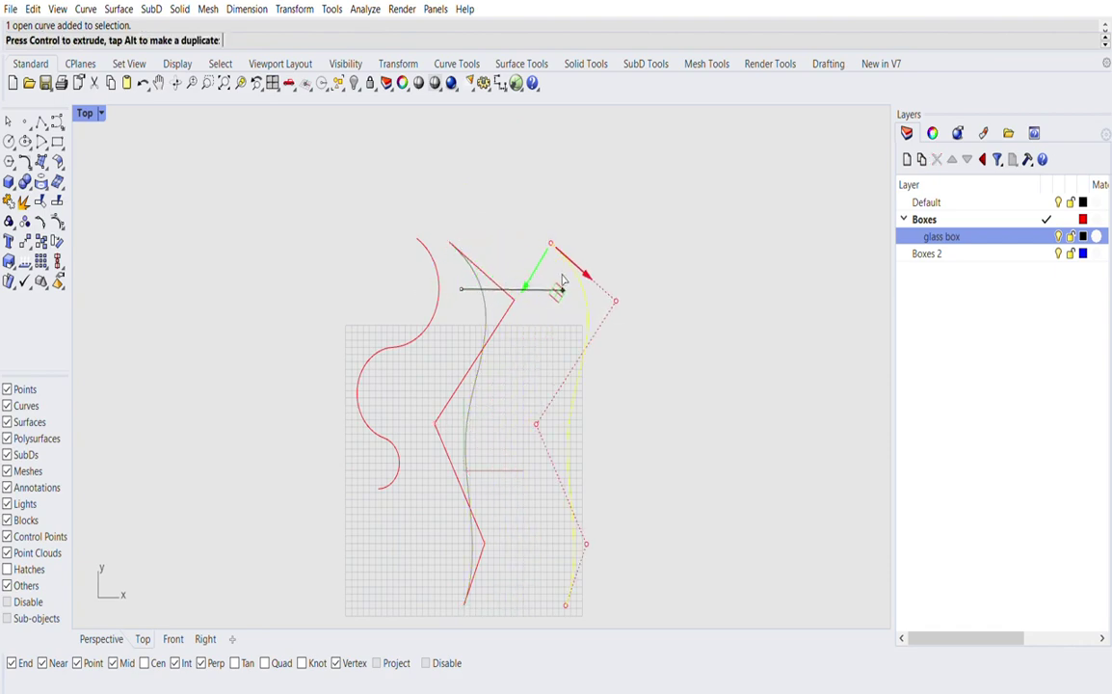
click(658, 298)
Step: Examine the smooth curve and its control polygon in comparison with the arc and zigzag polylines
scroll(626, 317, up, 3)
click(556, 293)
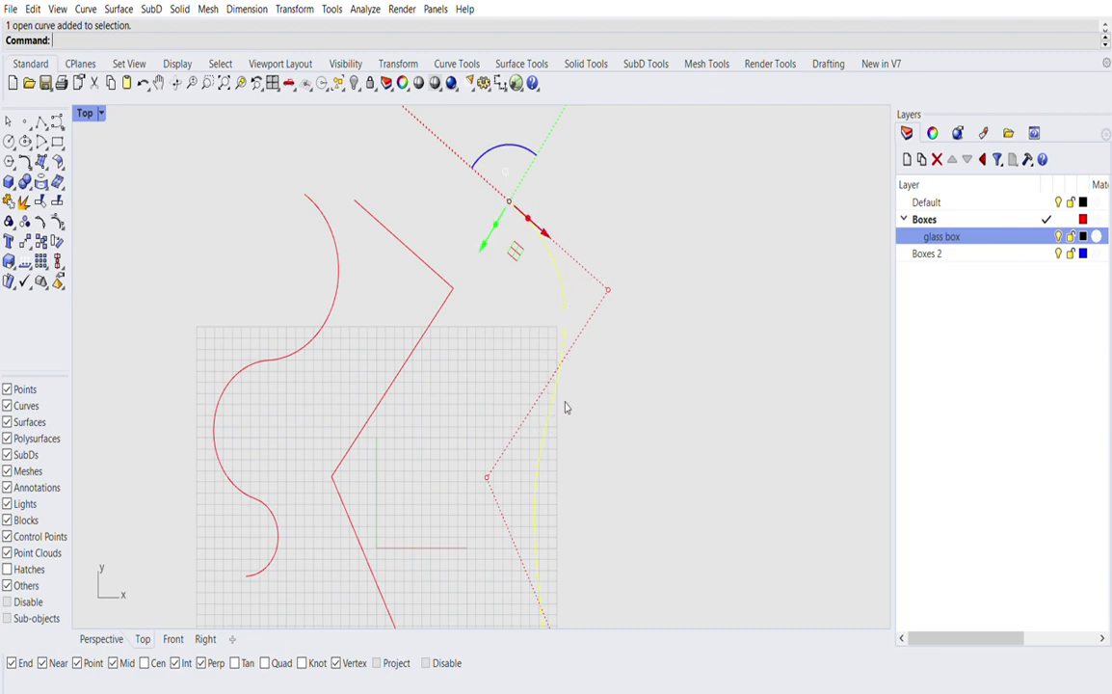
key(Escape)
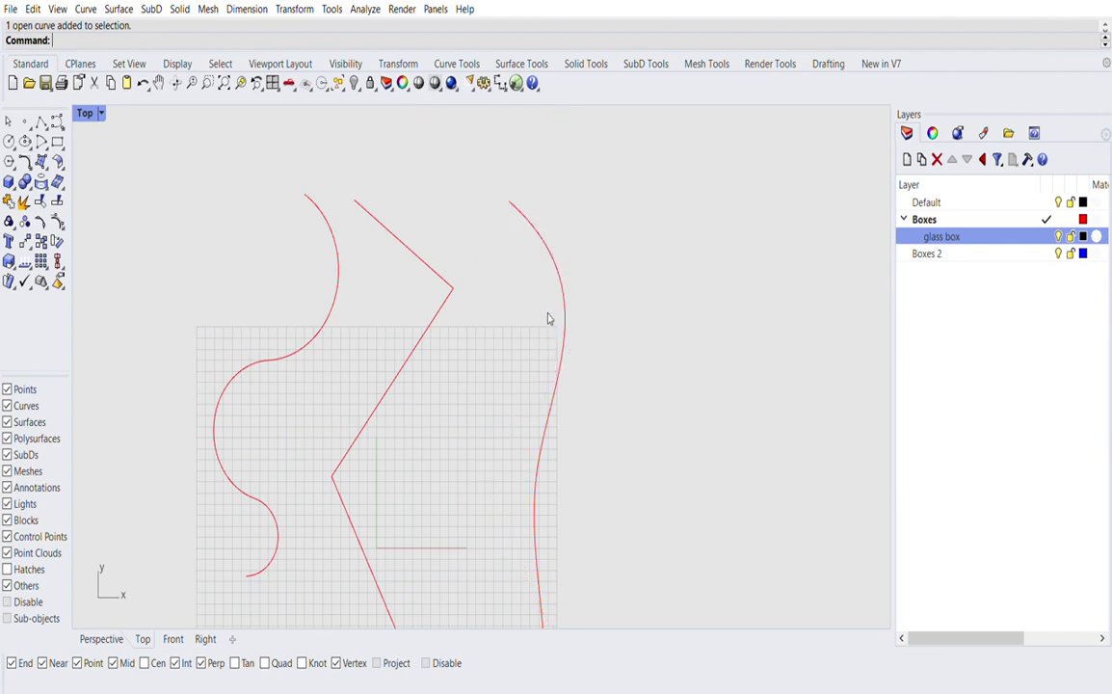
scroll(533, 316, down, 1)
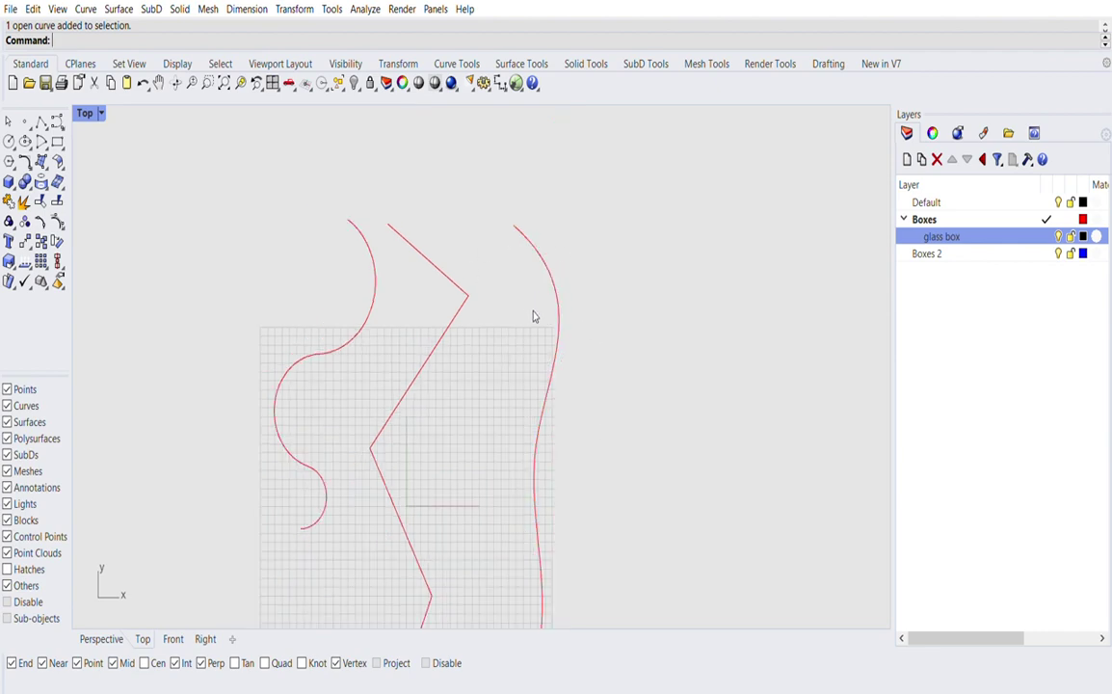
click(558, 313)
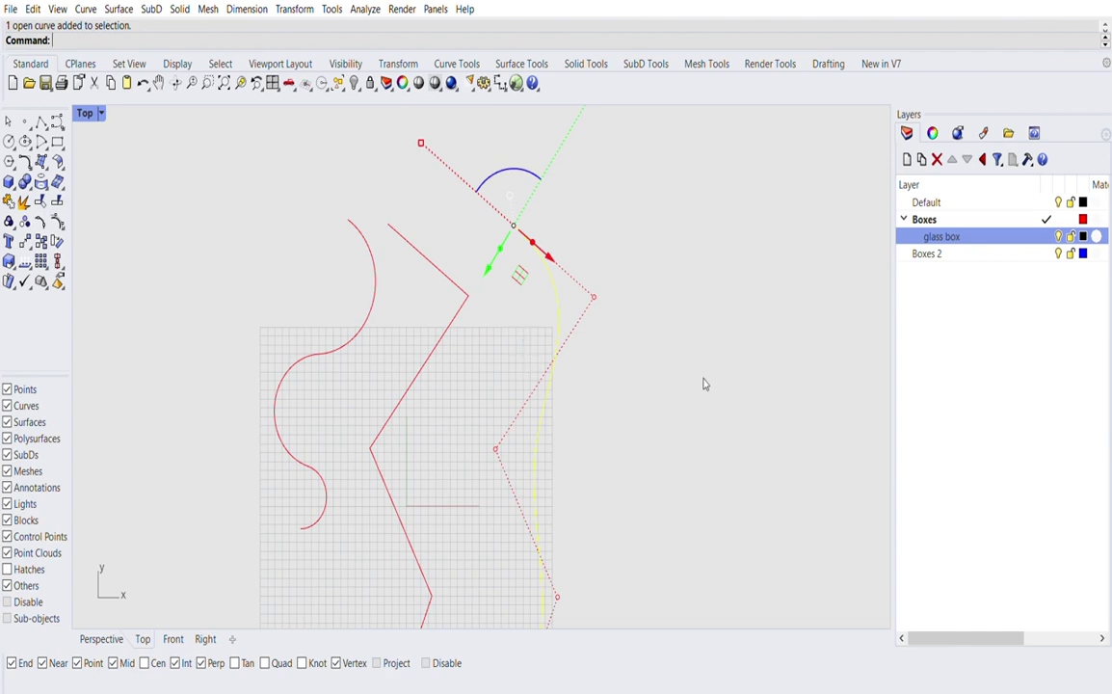
key(Escape)
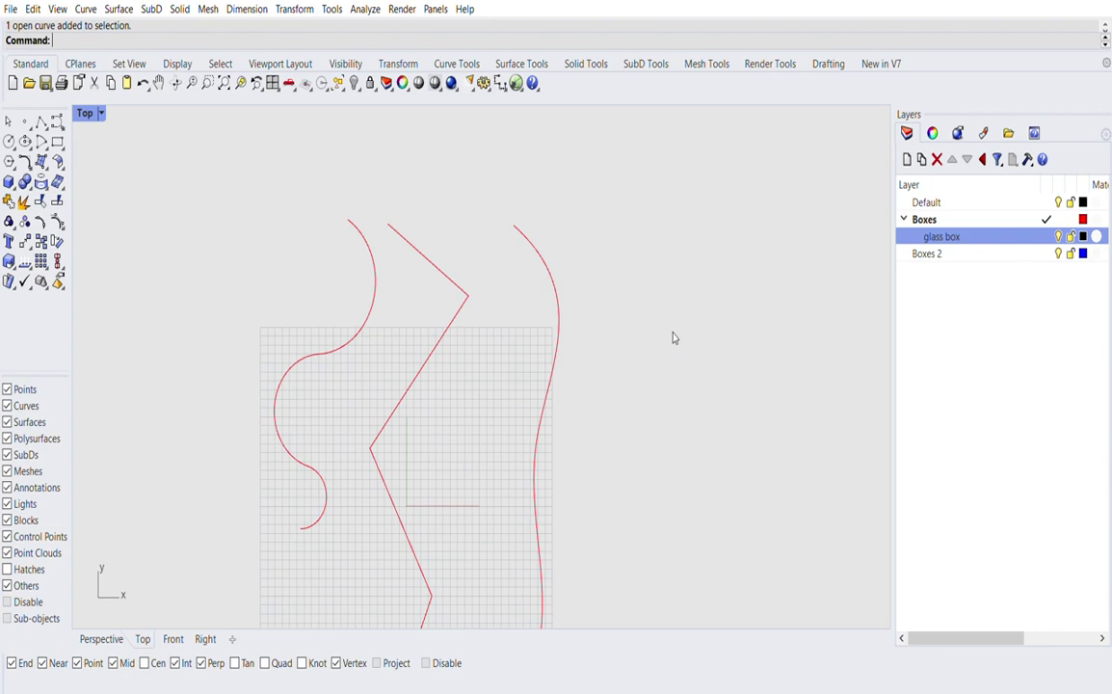
scroll(514, 229, down, 1)
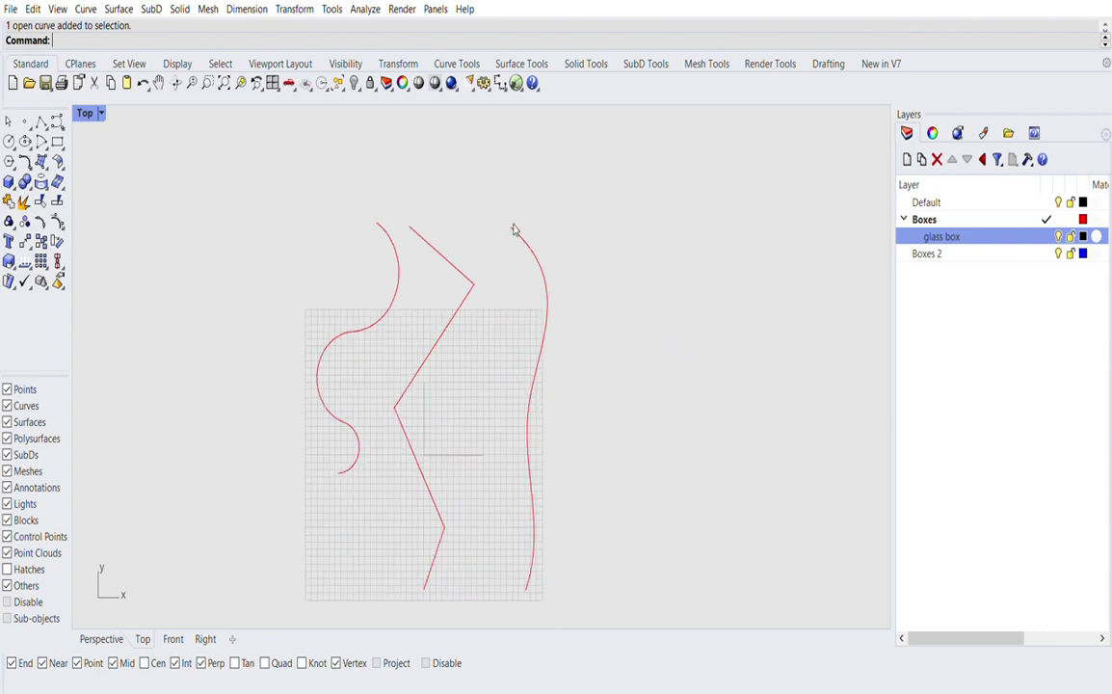
scroll(441, 206, up, 4)
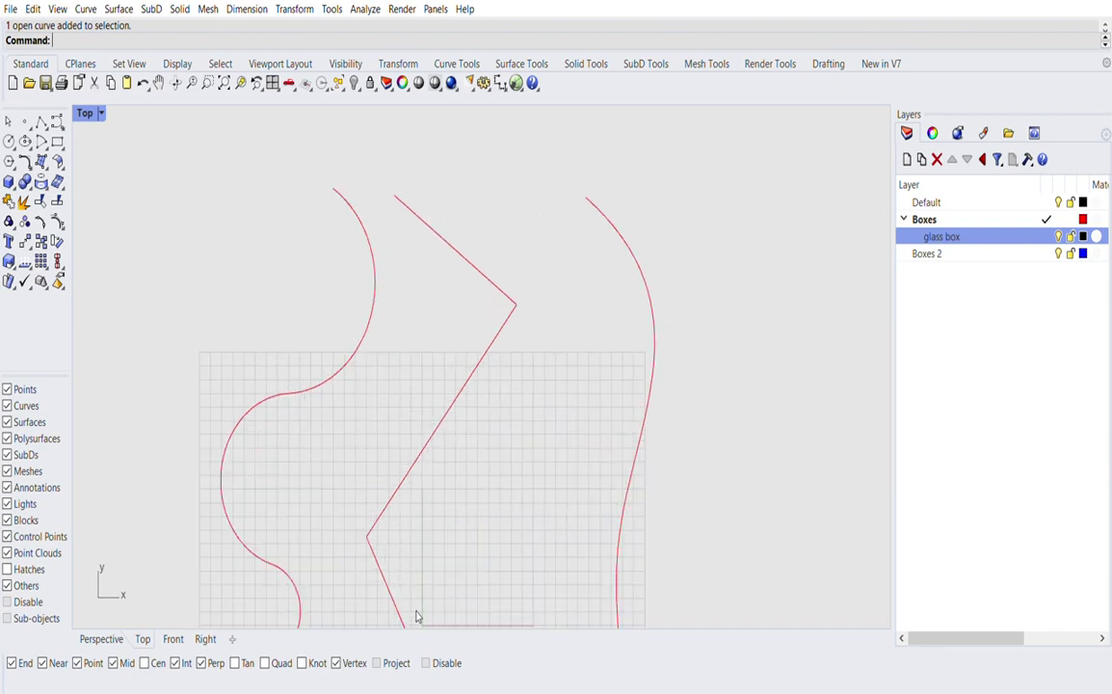
scroll(461, 320, down, 1)
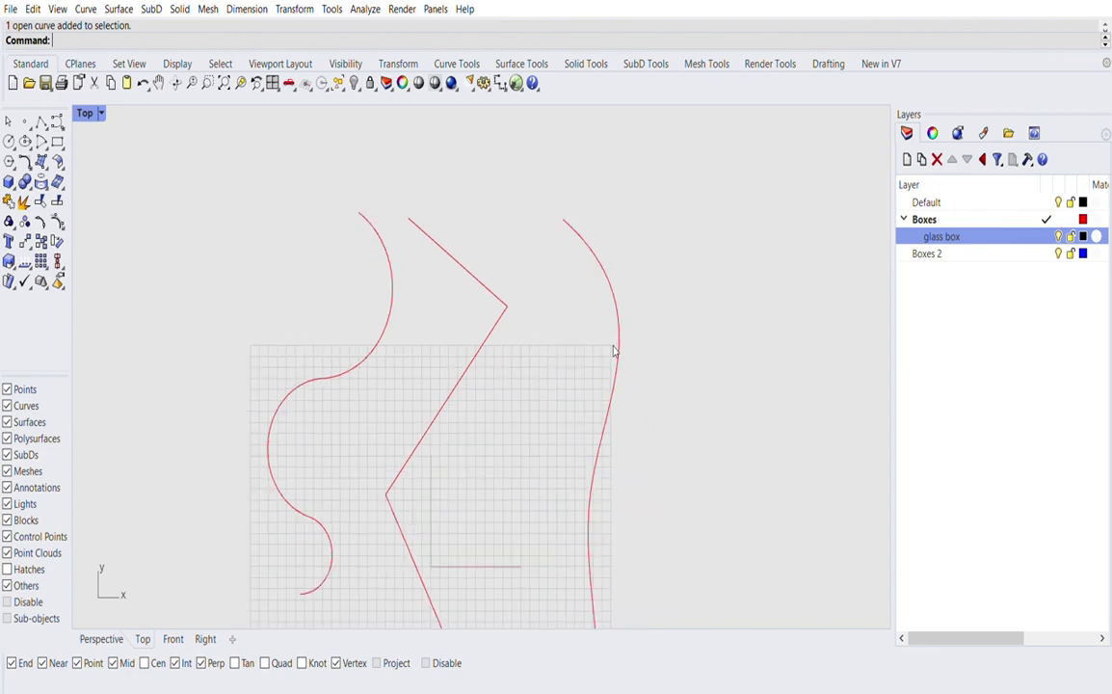
click(612, 350)
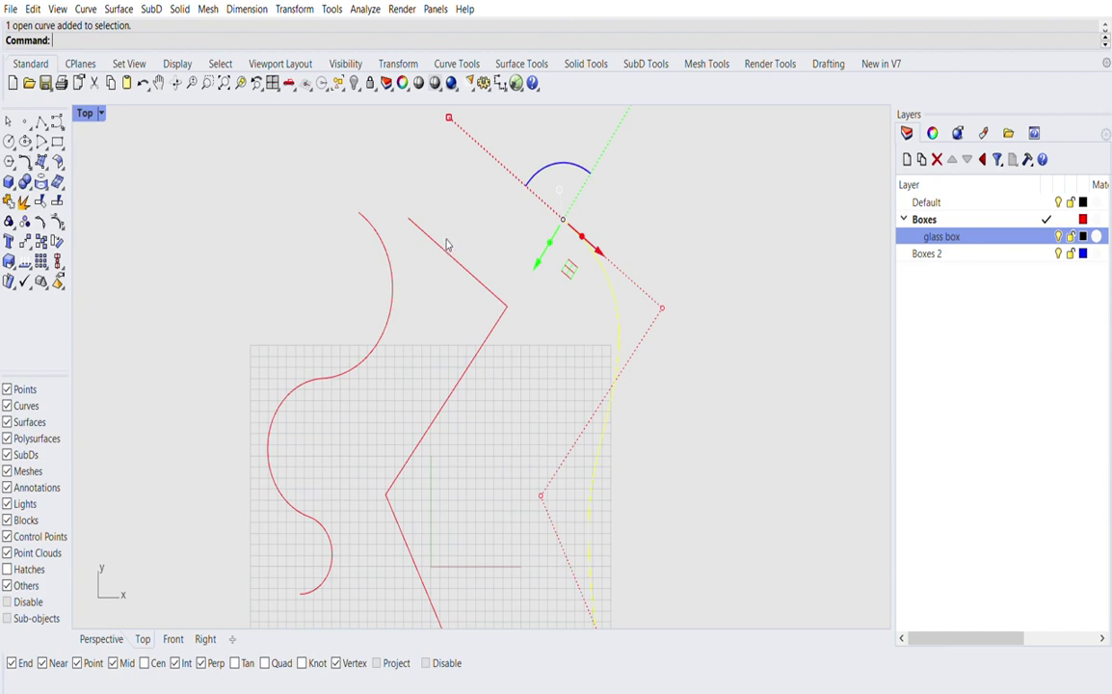
key(Escape)
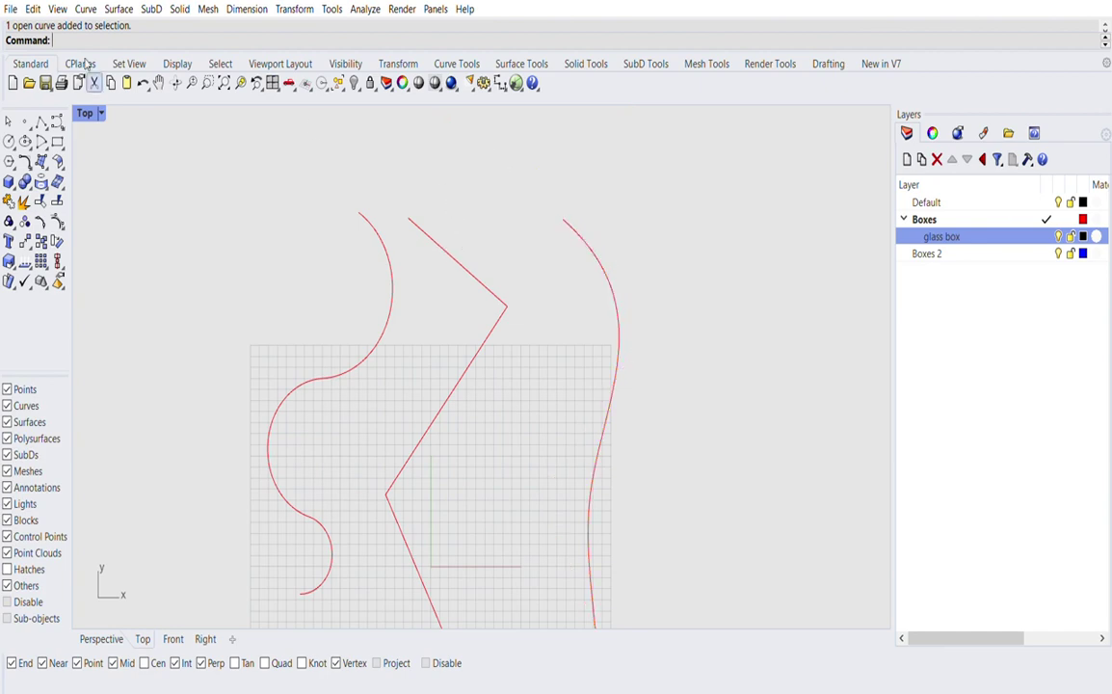
Step: Draw a Line-mode polyline from the zigzag polyline's upper end through points about midway along its segments to its lower end
click(40, 121)
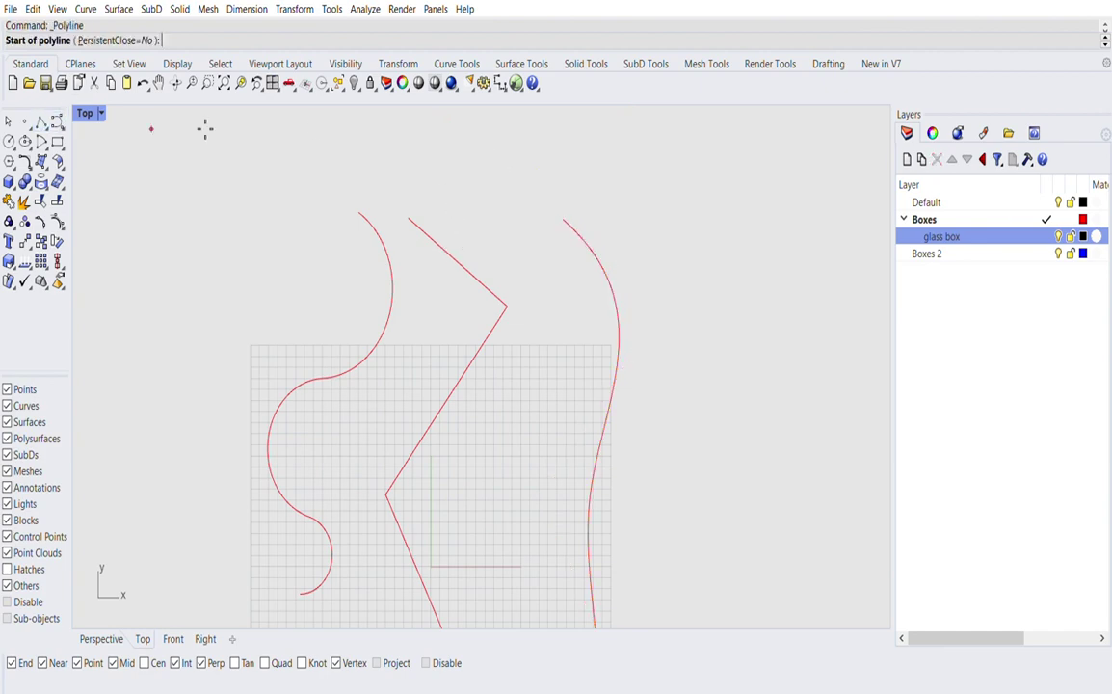
click(411, 212)
click(459, 259)
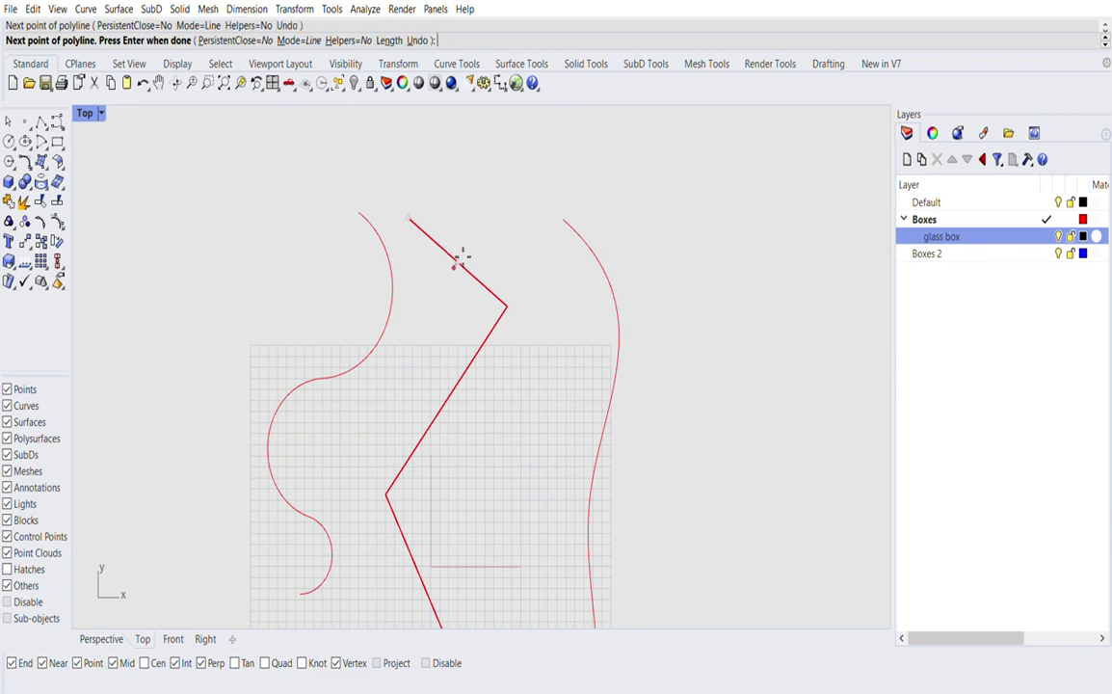
click(447, 398)
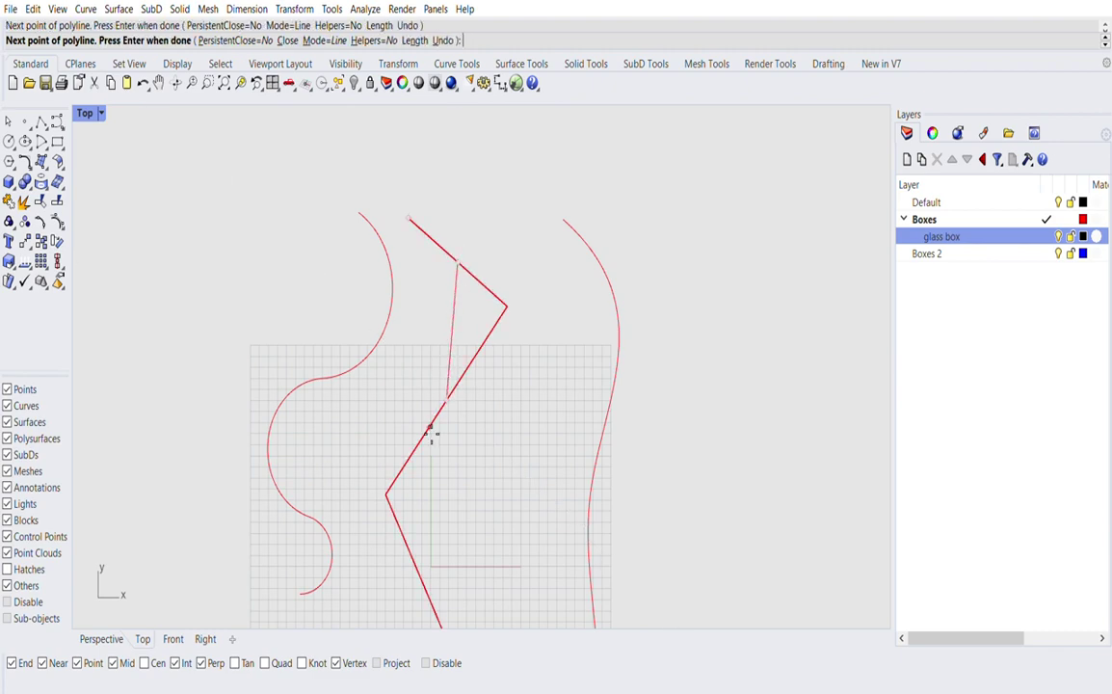
click(424, 572)
scroll(372, 231, down, 8)
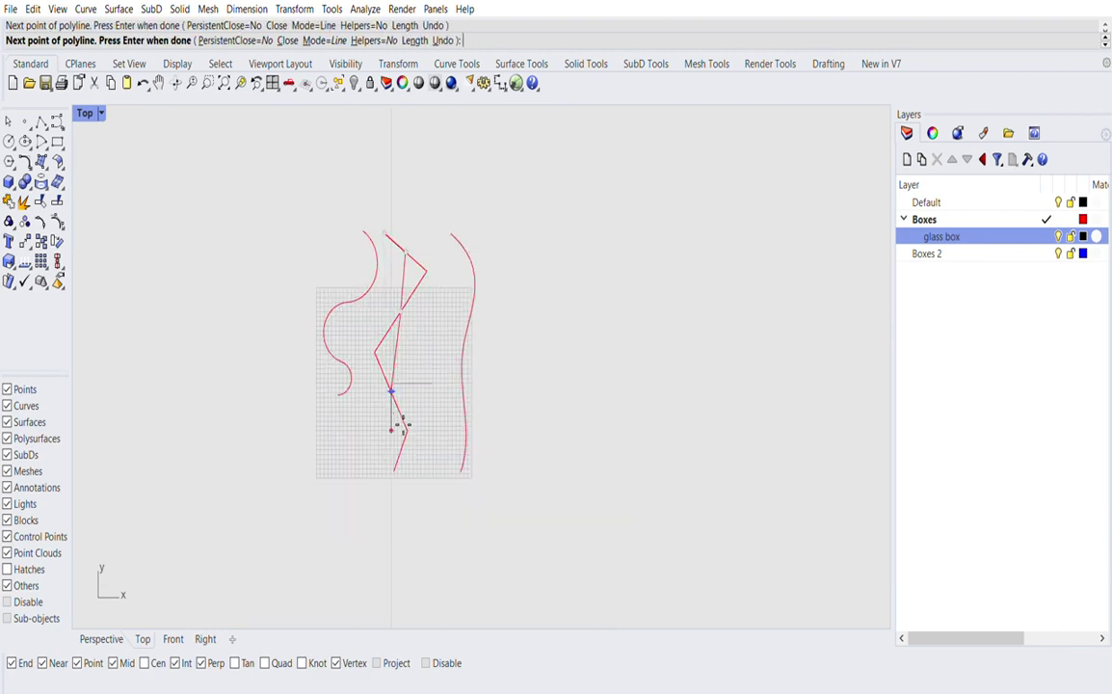
scroll(409, 434, up, 6)
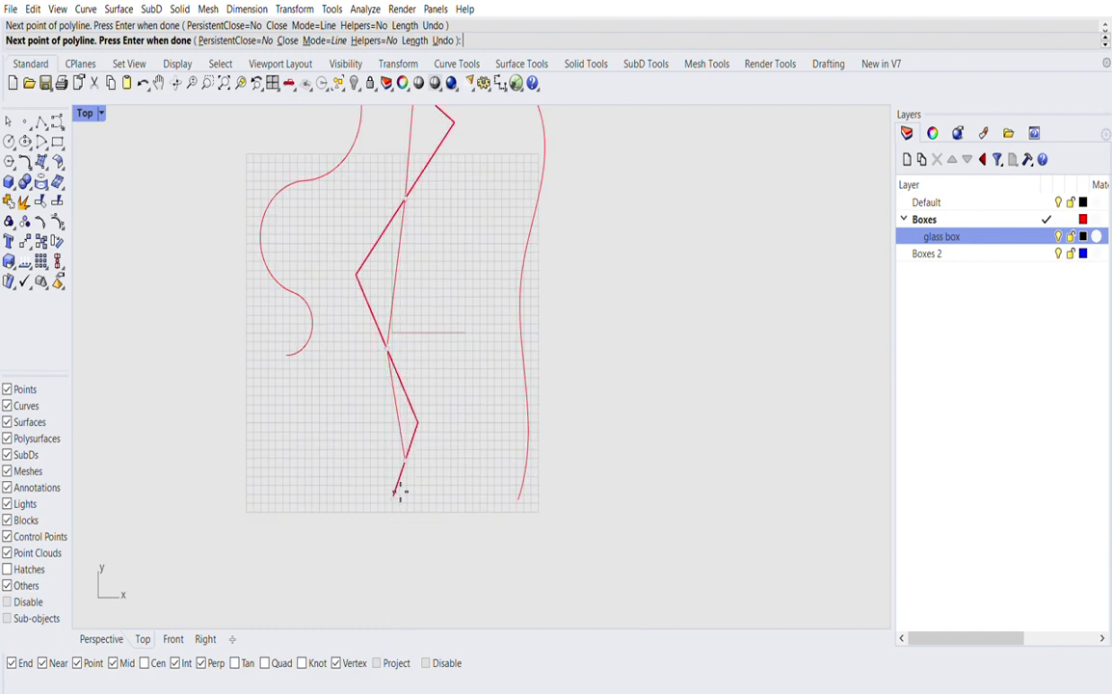
key(Return)
scroll(405, 414, up, 3)
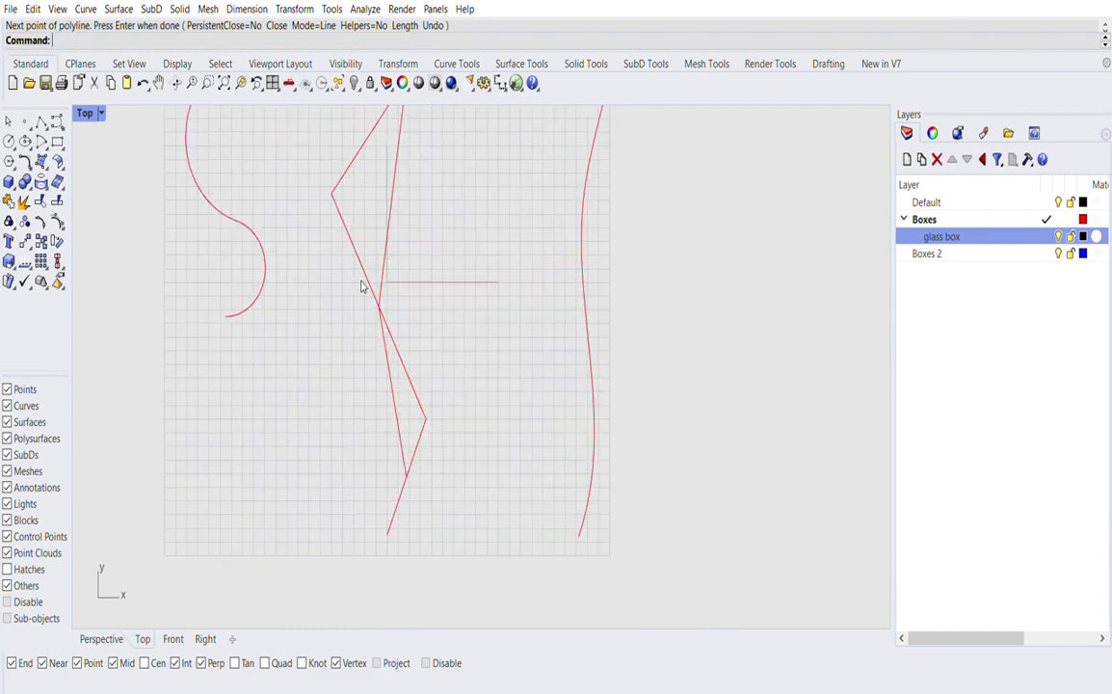
Step: Move the new midpoint polyline to the right, clear of the control point curve
click(389, 414)
scroll(422, 315, down, 5)
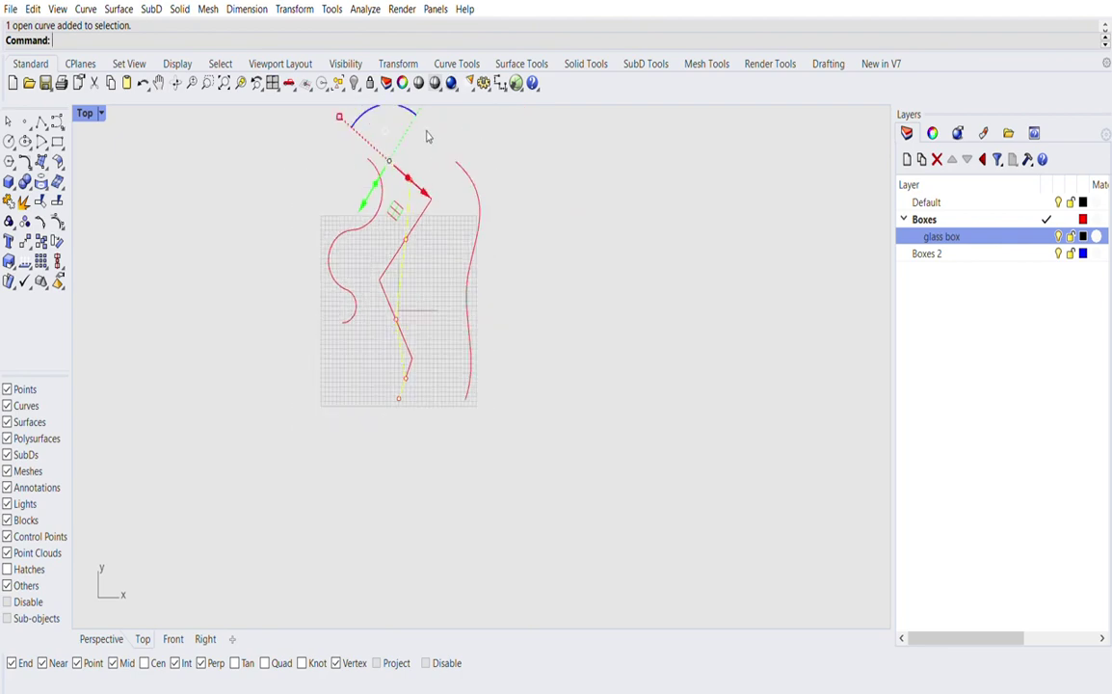
drag(398, 207, 535, 180)
scroll(535, 179, up, 3)
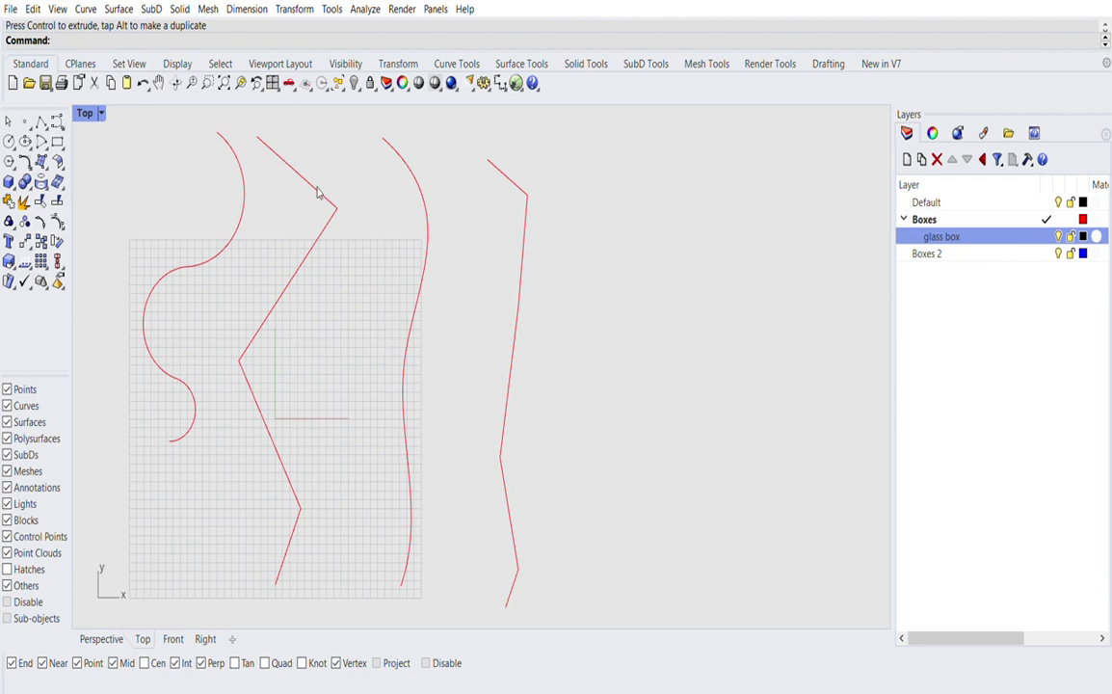
scroll(299, 192, down, 3)
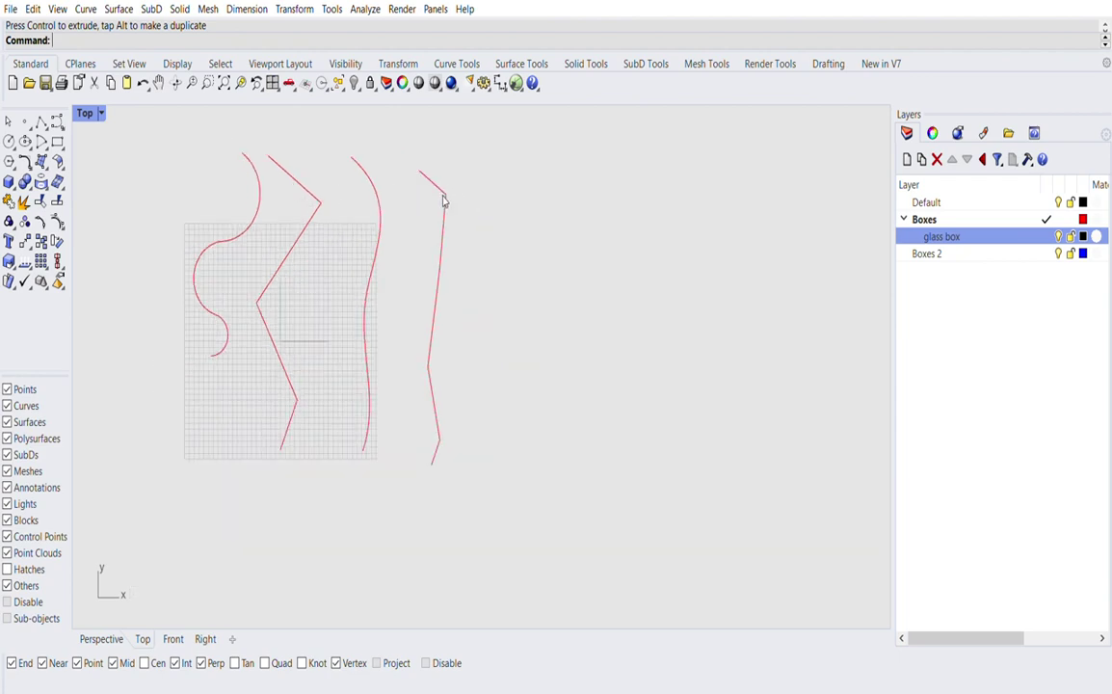
scroll(243, 152, up, 3)
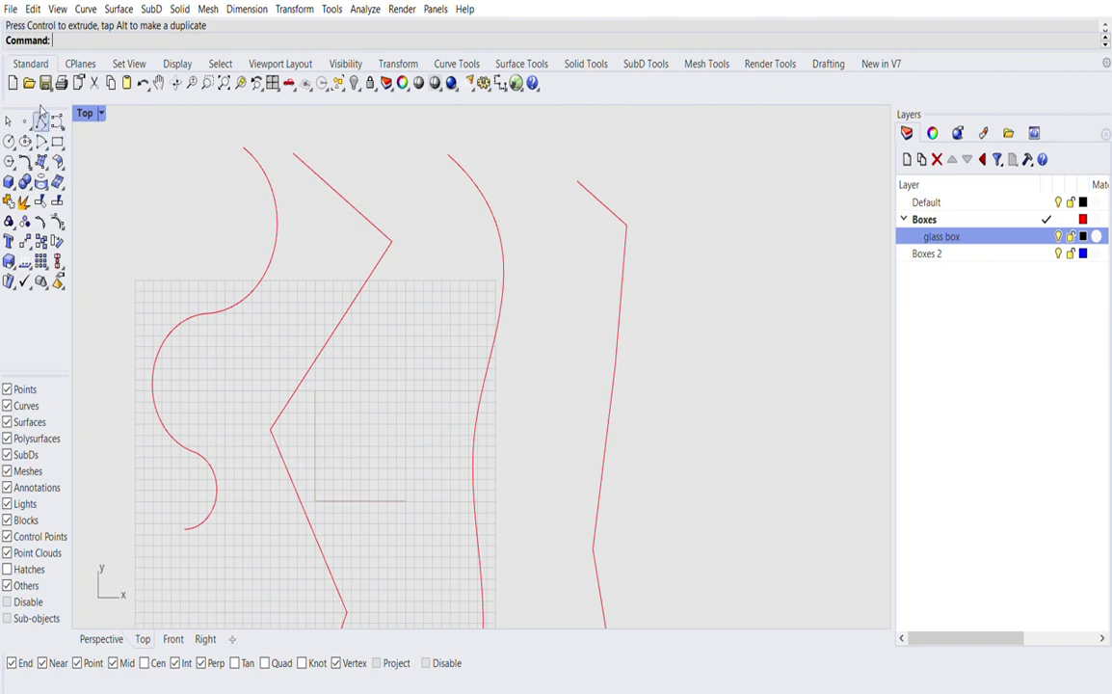
Step: Undo the last move of the midpoint polyline and deselect it
click(40, 122)
key(ctrl+z)
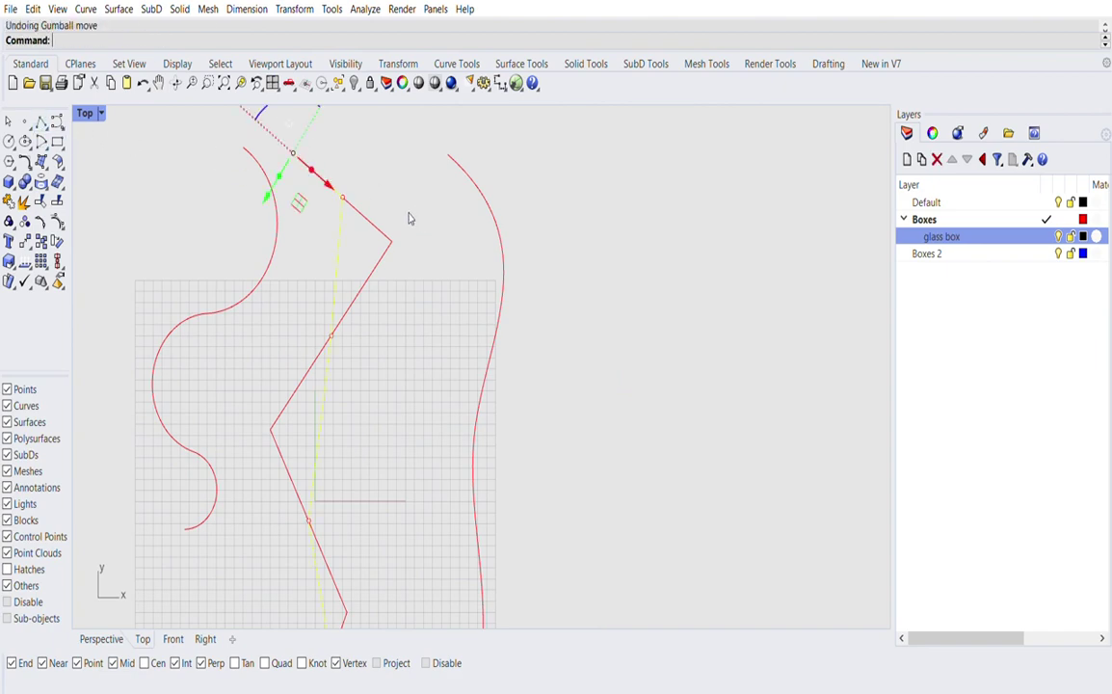
key(Escape)
scroll(345, 192, up, 1)
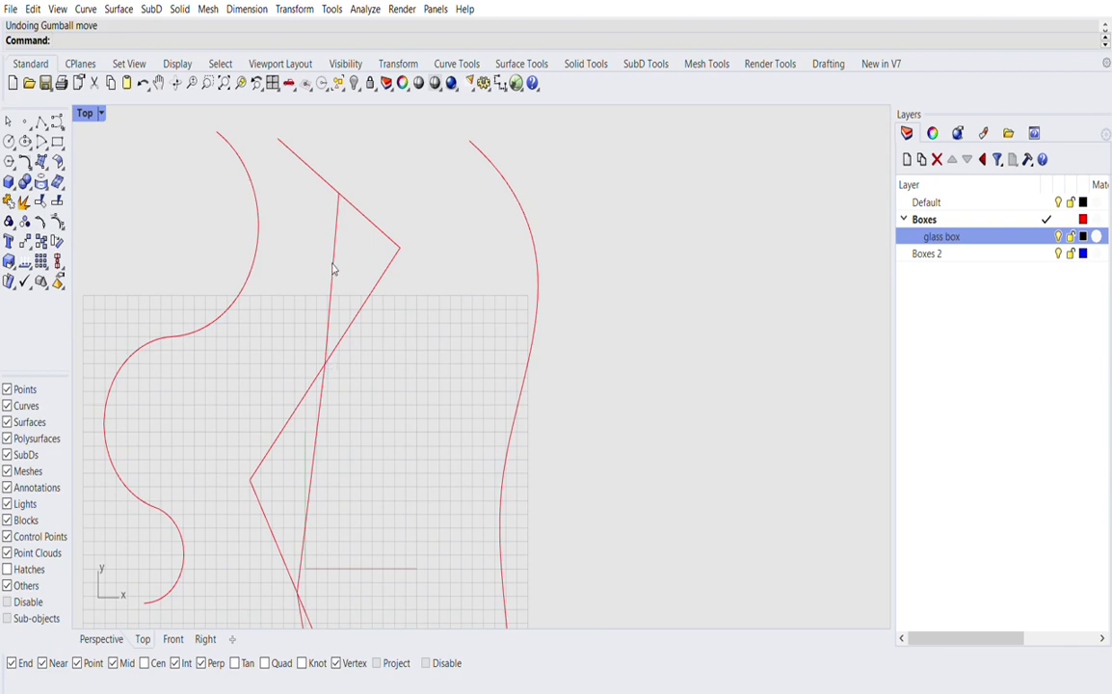
Step: Place a point midway on the midpoint polyline's second segment, and draw a line from that segment's upper end to the zigzag's second segment
click(24, 121)
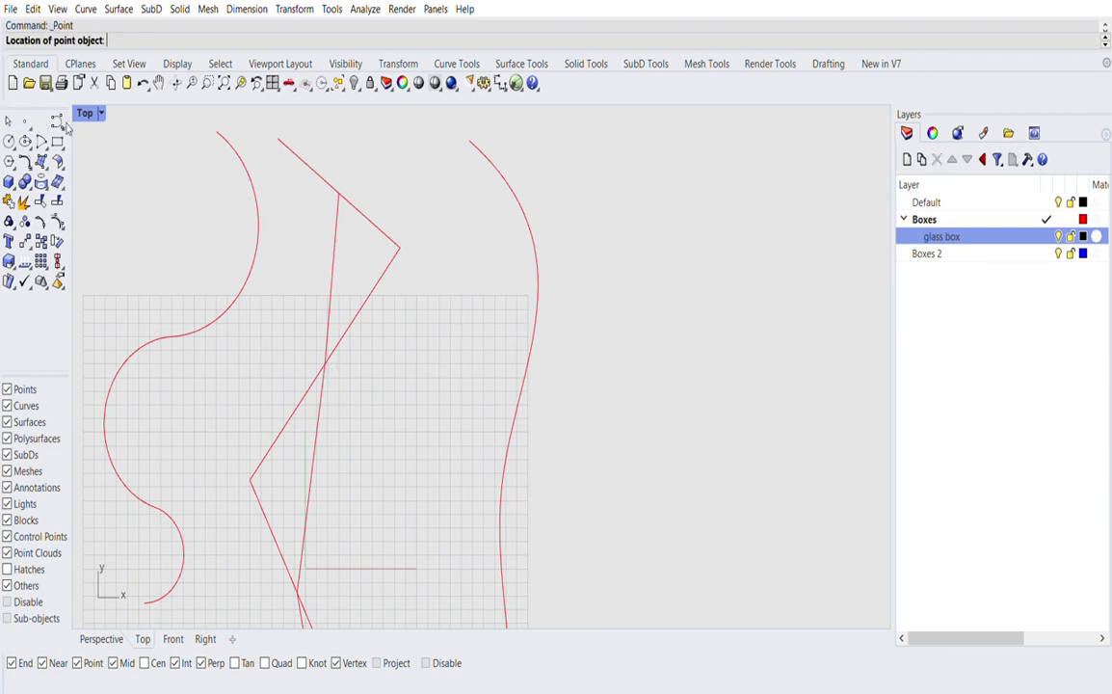
click(332, 276)
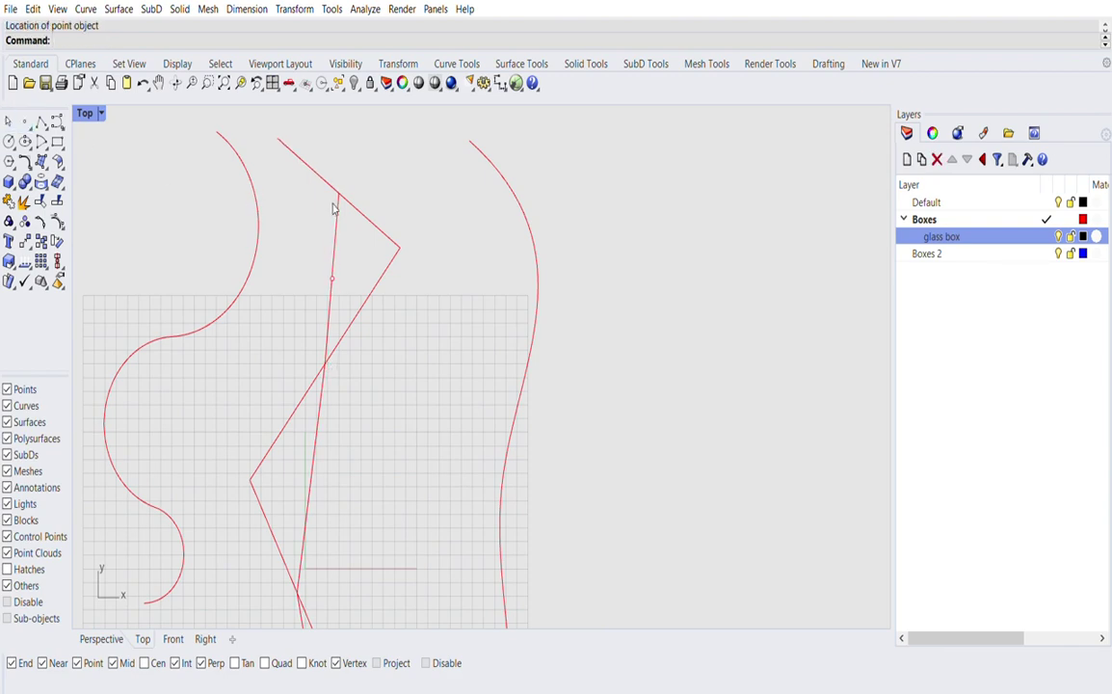
click(40, 121)
click(342, 187)
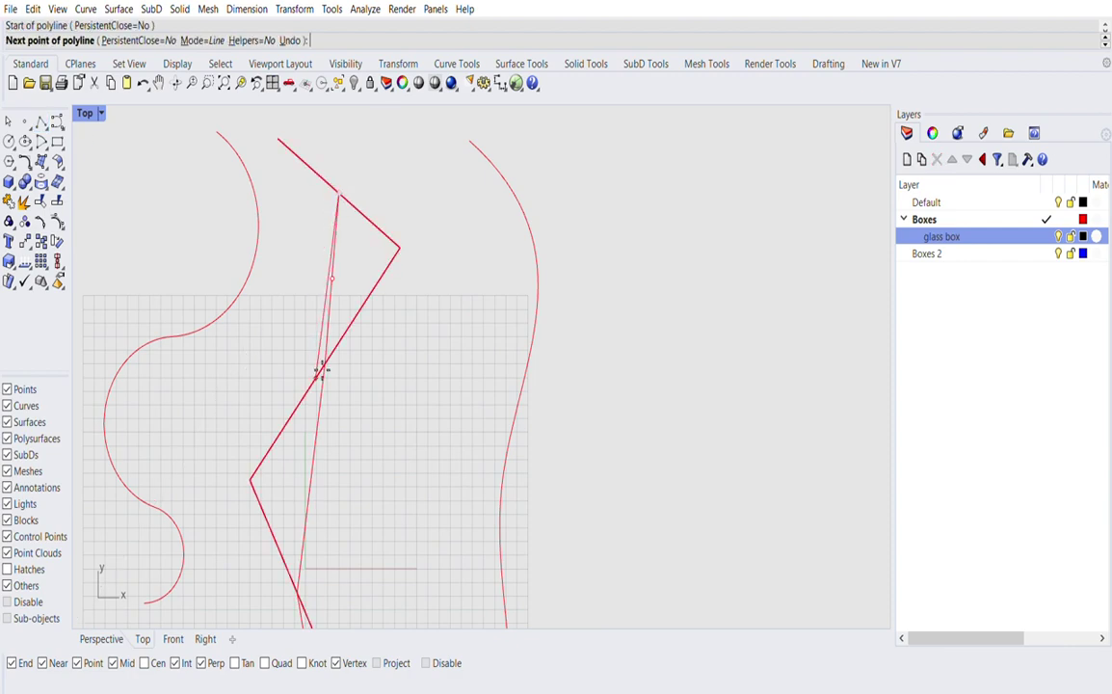
click(308, 387)
key(Return)
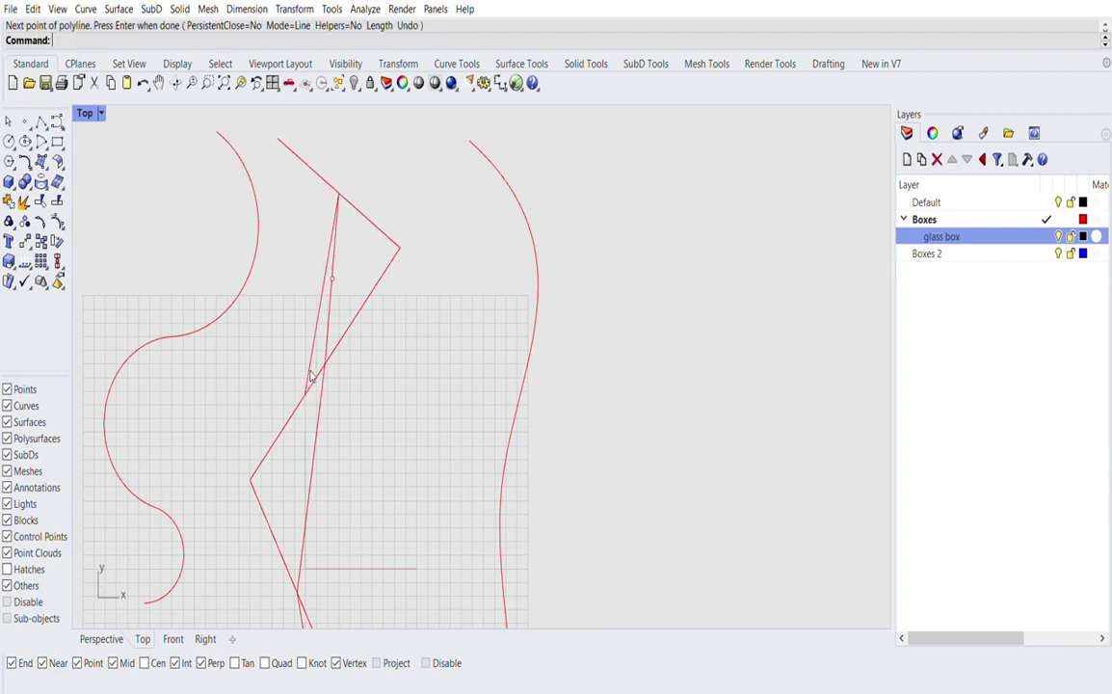
Step: Place a point object about midway along the short line just drawn inside the zigzag polyline
click(27, 119)
click(318, 316)
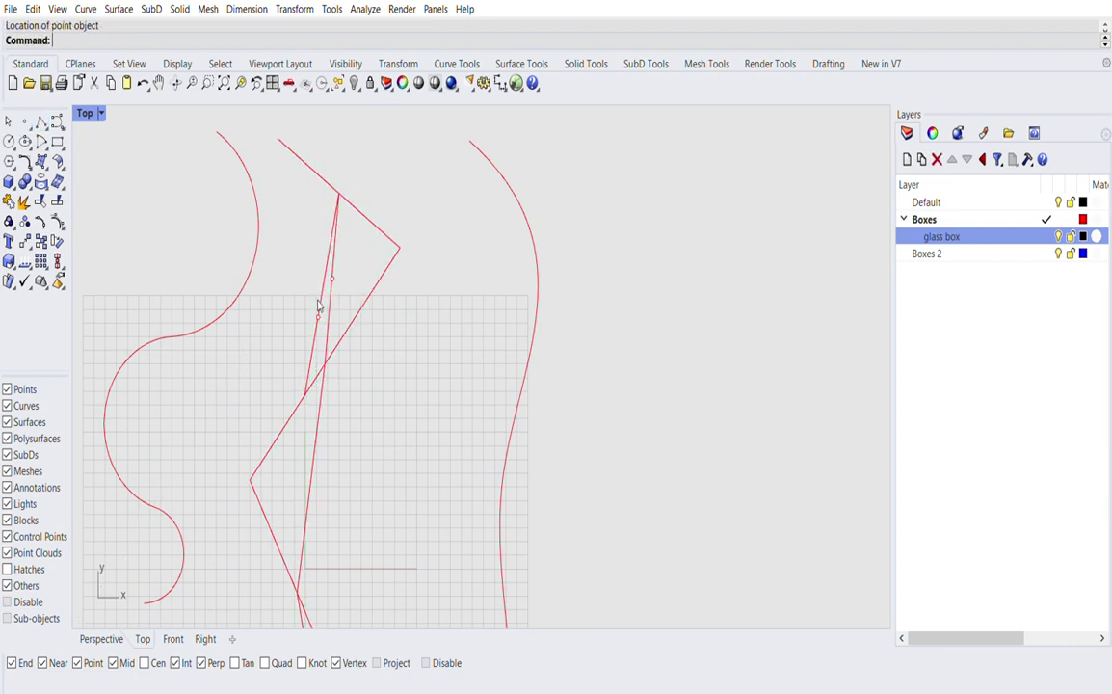
key(Return)
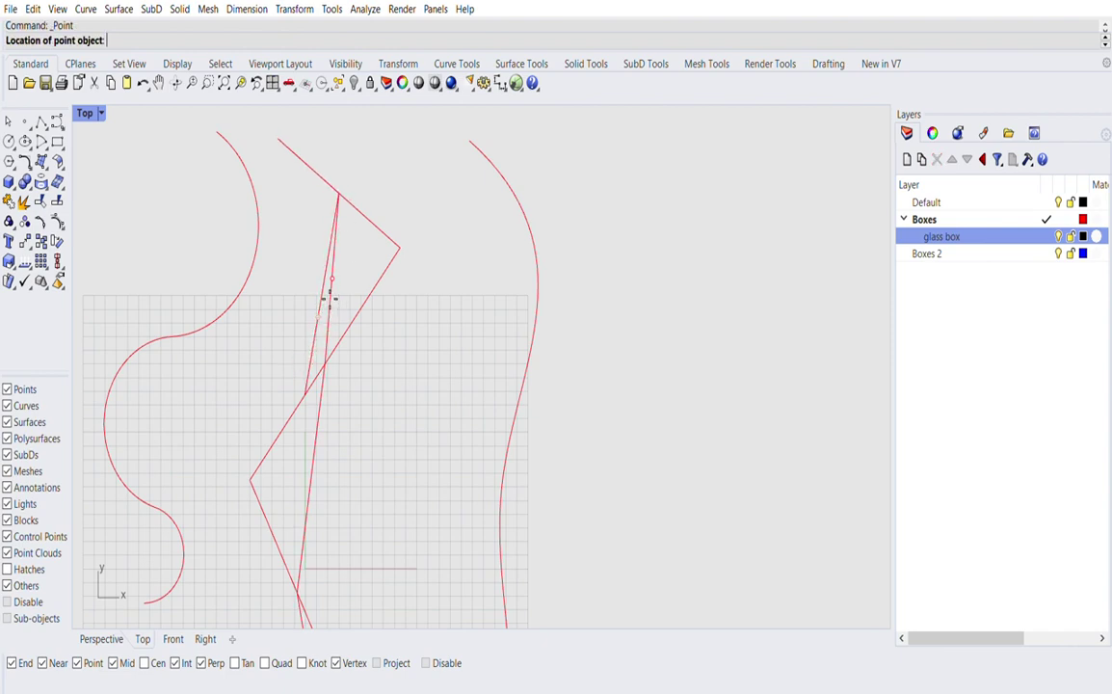
scroll(329, 299, up, 5)
scroll(345, 243, down, 3)
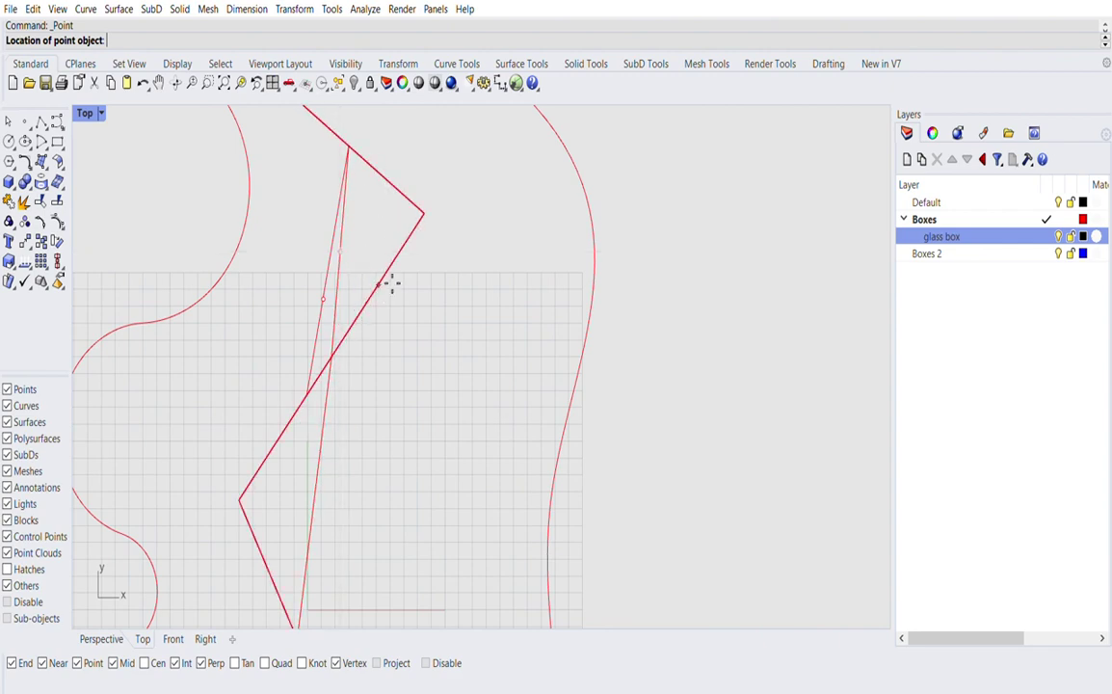
scroll(385, 290, down, 4)
key(Escape)
Step: Add the text label "bezier curve" and position it above the zigzag polyline
text(Text)
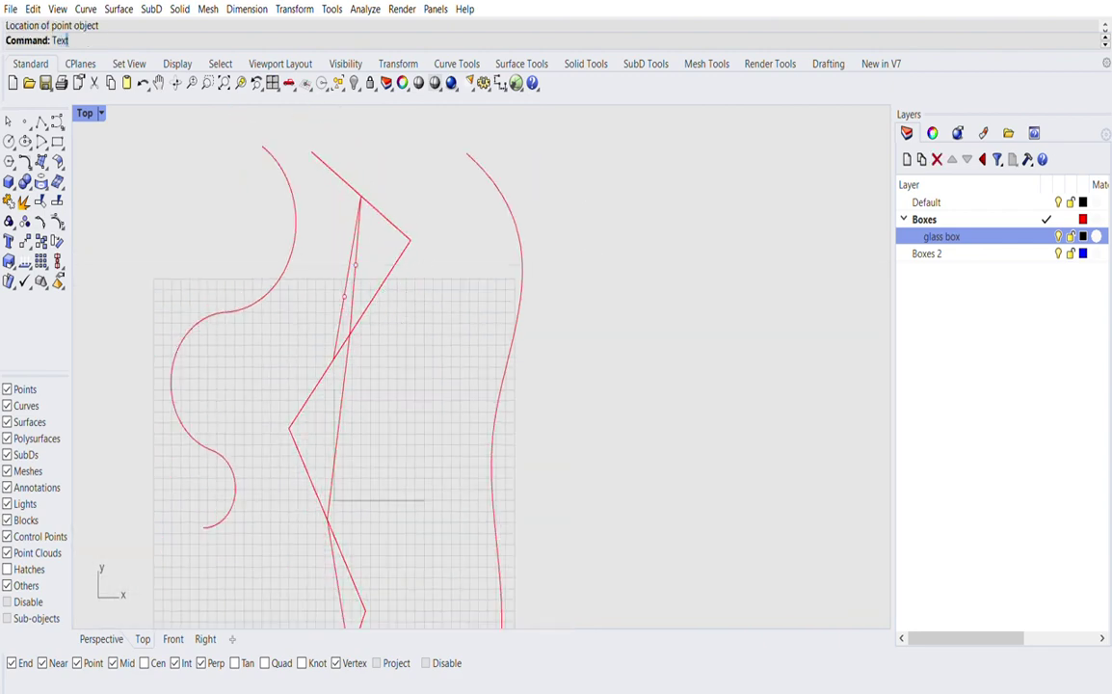
key(Return)
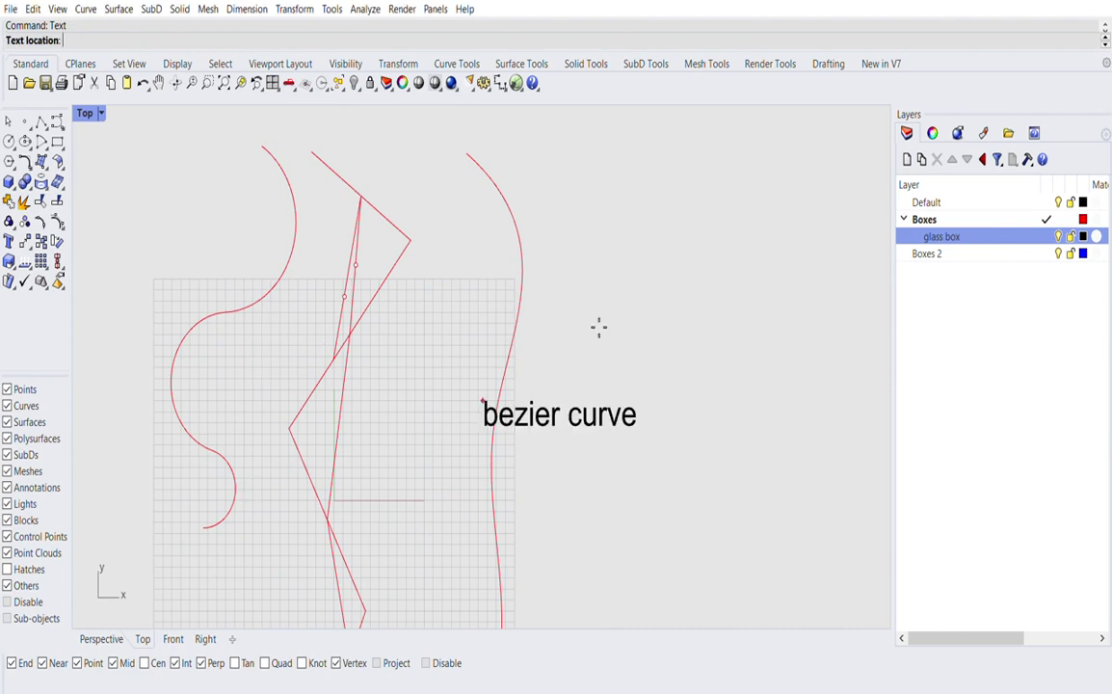
scroll(523, 341, down, 2)
click(604, 235)
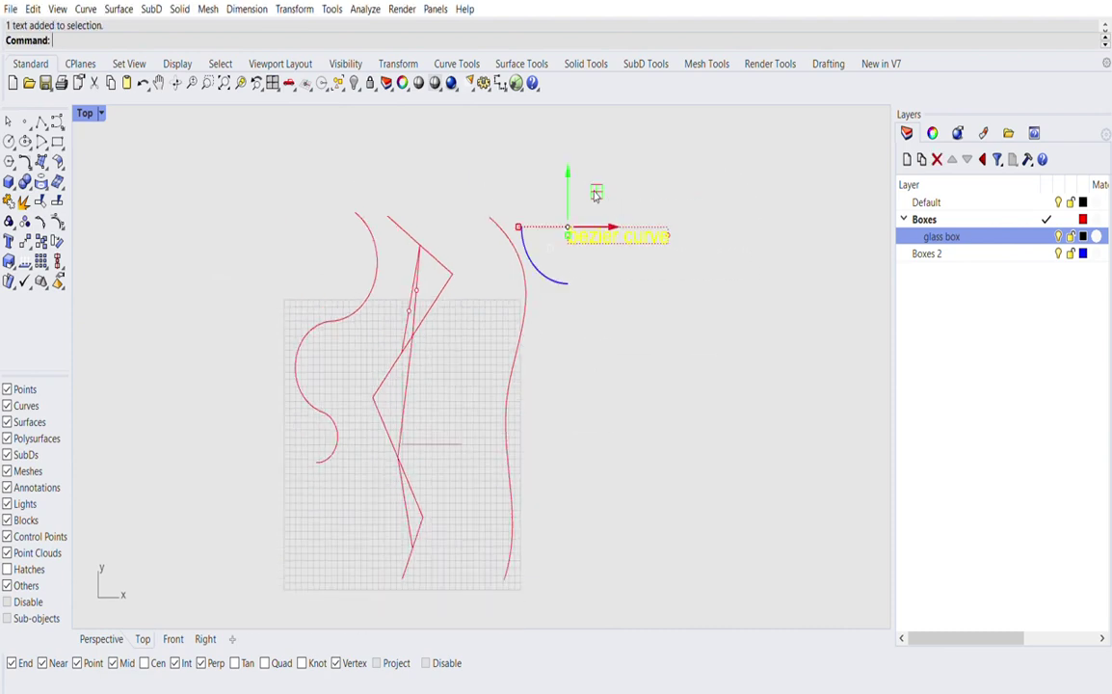
drag(595, 193, 395, 132)
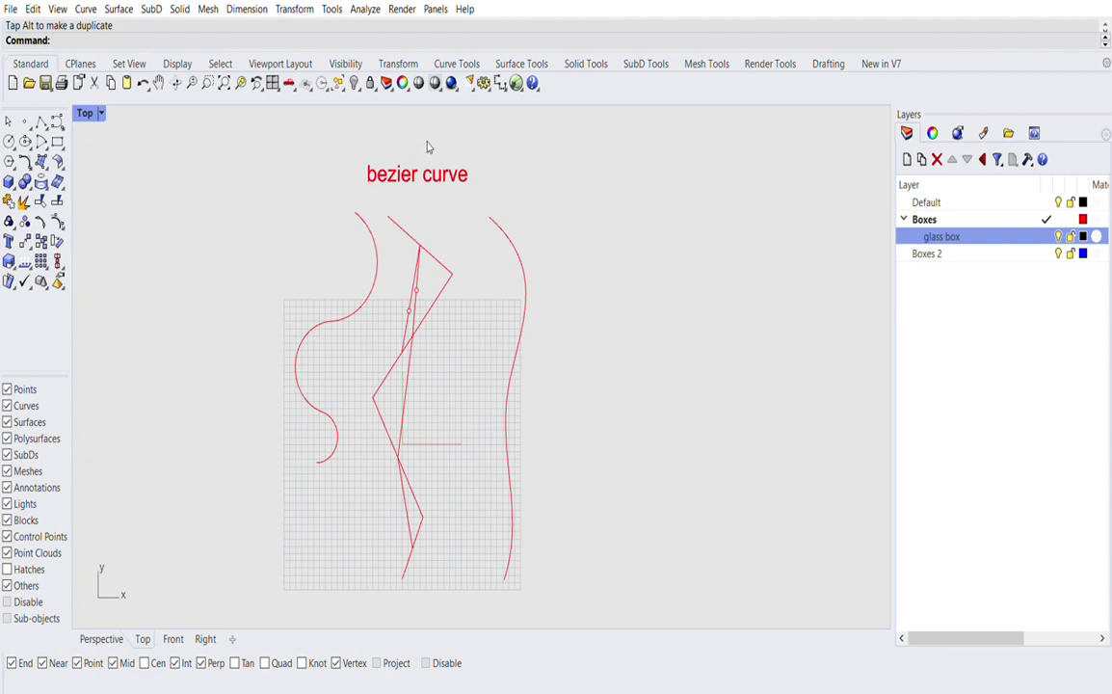
Step: Add the text label "NURBS curves" above the control point curve
text(Text)
key(Return)
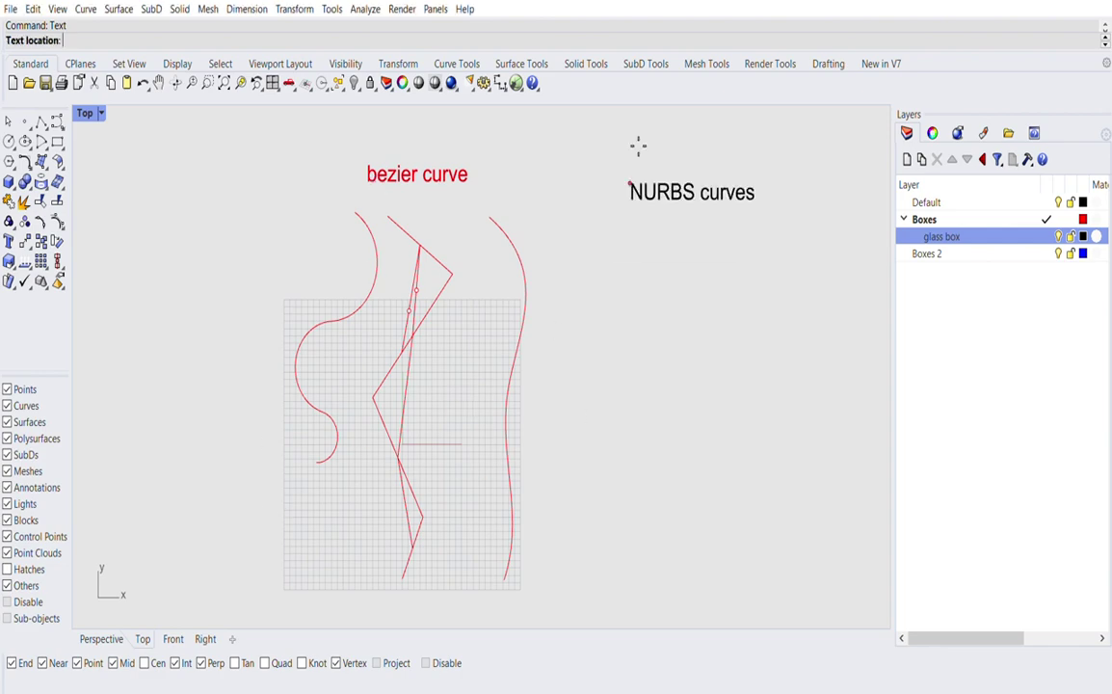
click(521, 162)
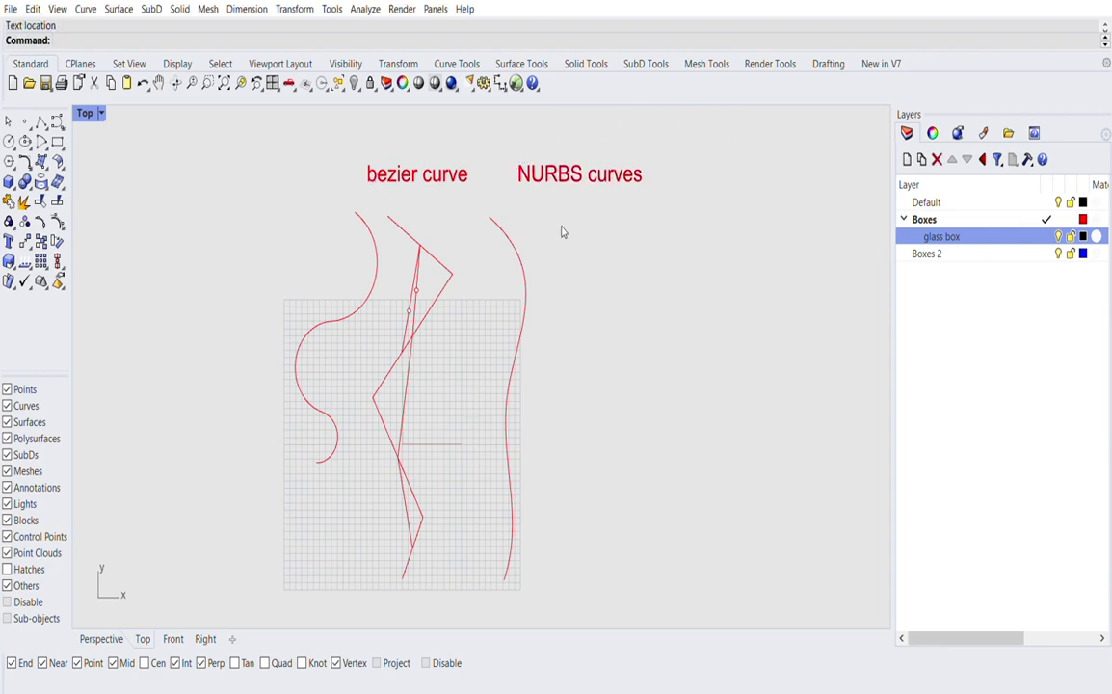
Step: Examine the control point curve under the NURBS label together with its control polygon
click(525, 292)
scroll(516, 231, up, 5)
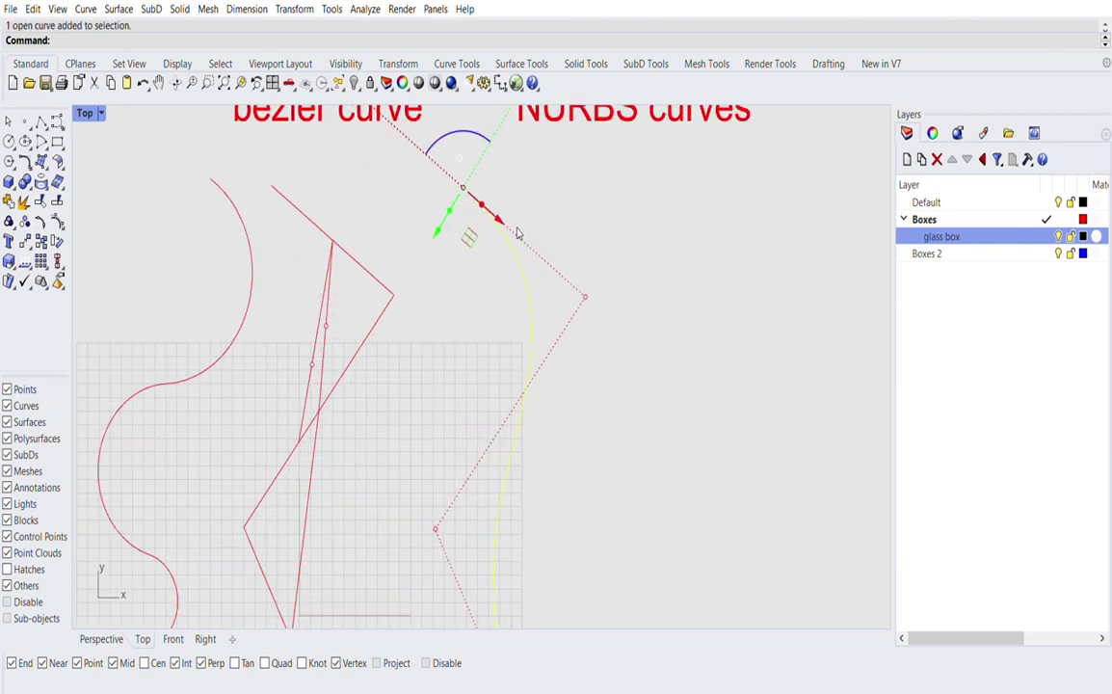
scroll(509, 215, down, 3)
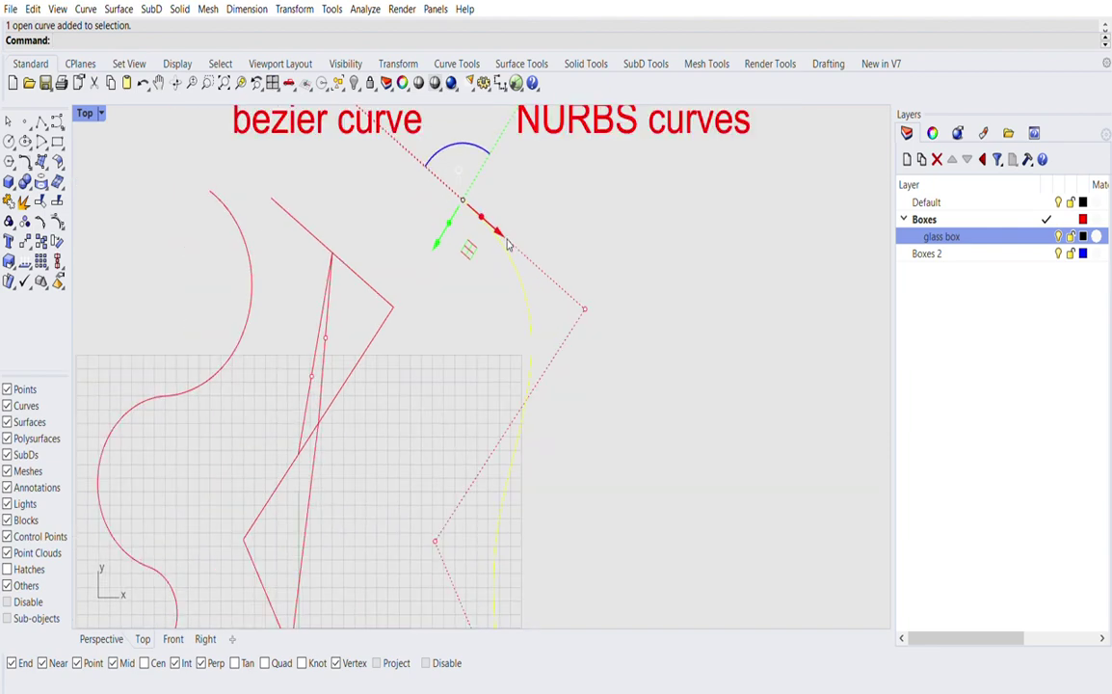
click(622, 291)
scroll(582, 295, down, 2)
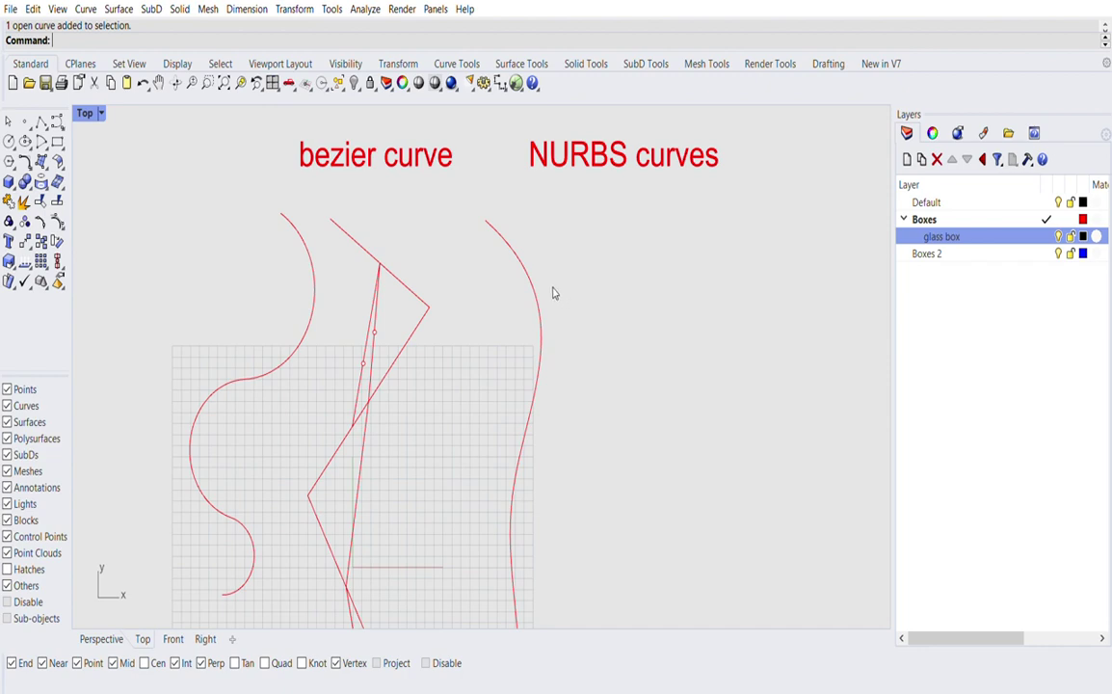
Step: Draw a degree 2 interpolated curve with chord knots through the zigzag polyline's vertices
scroll(552, 291, down, 2)
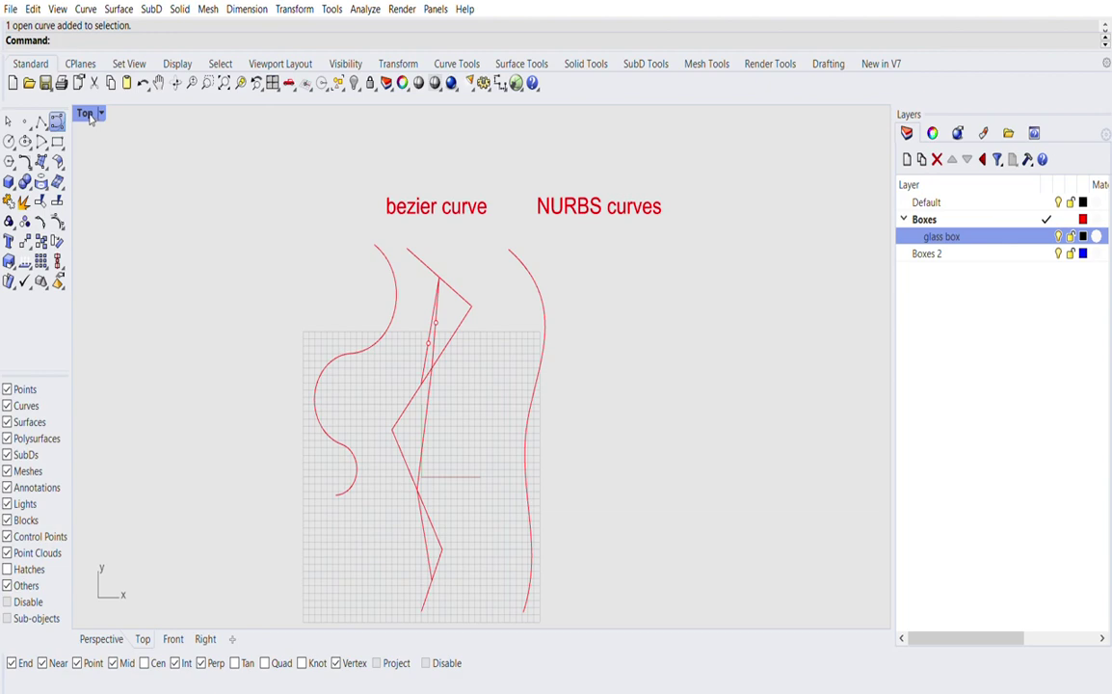
click(411, 237)
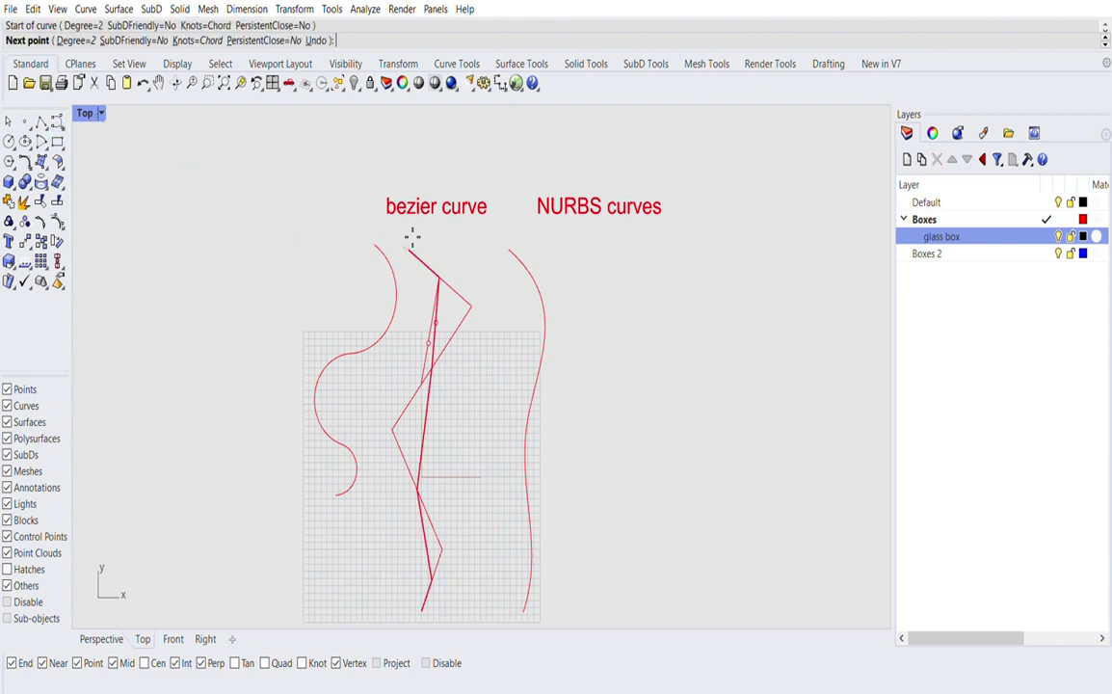
click(471, 306)
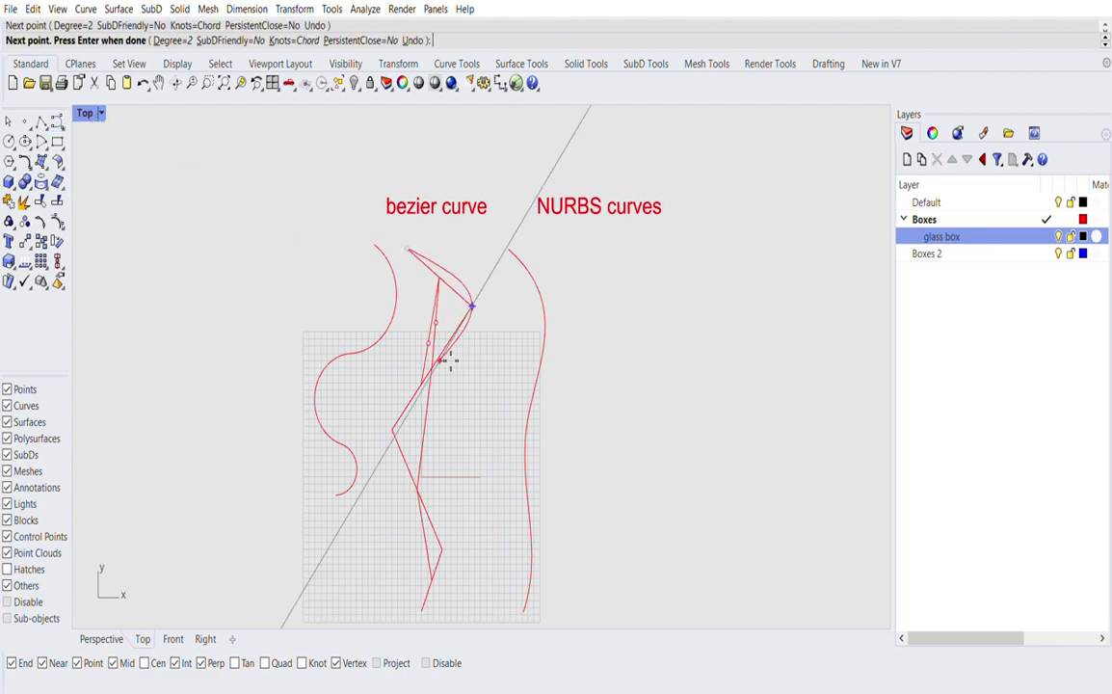
click(393, 425)
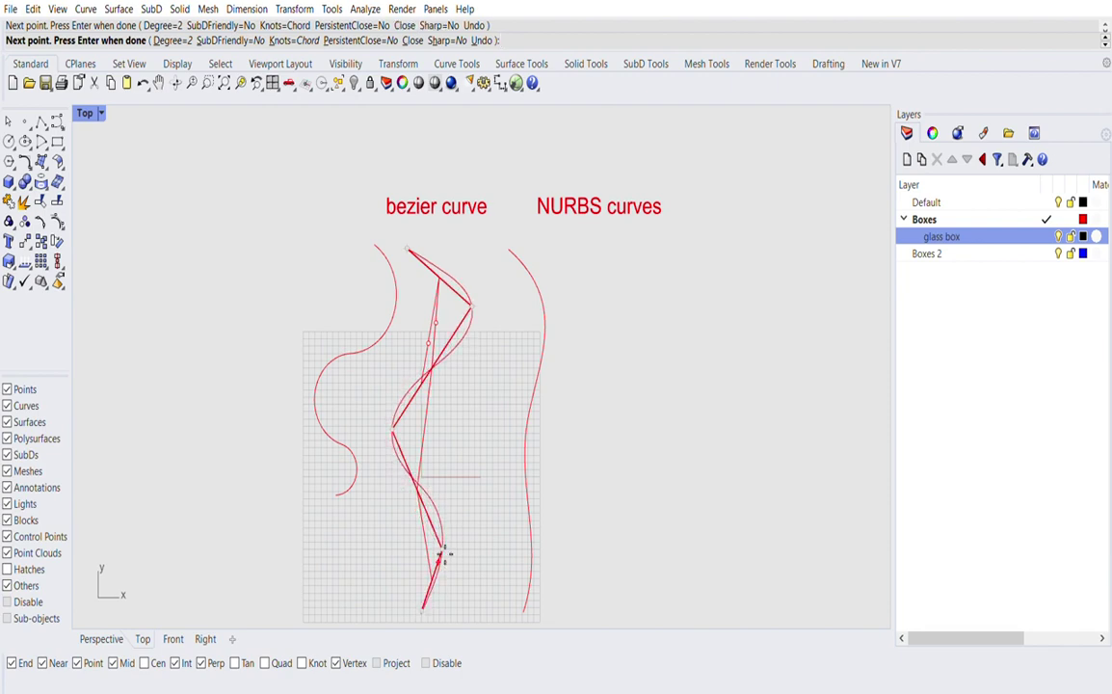
click(442, 554)
key(Return)
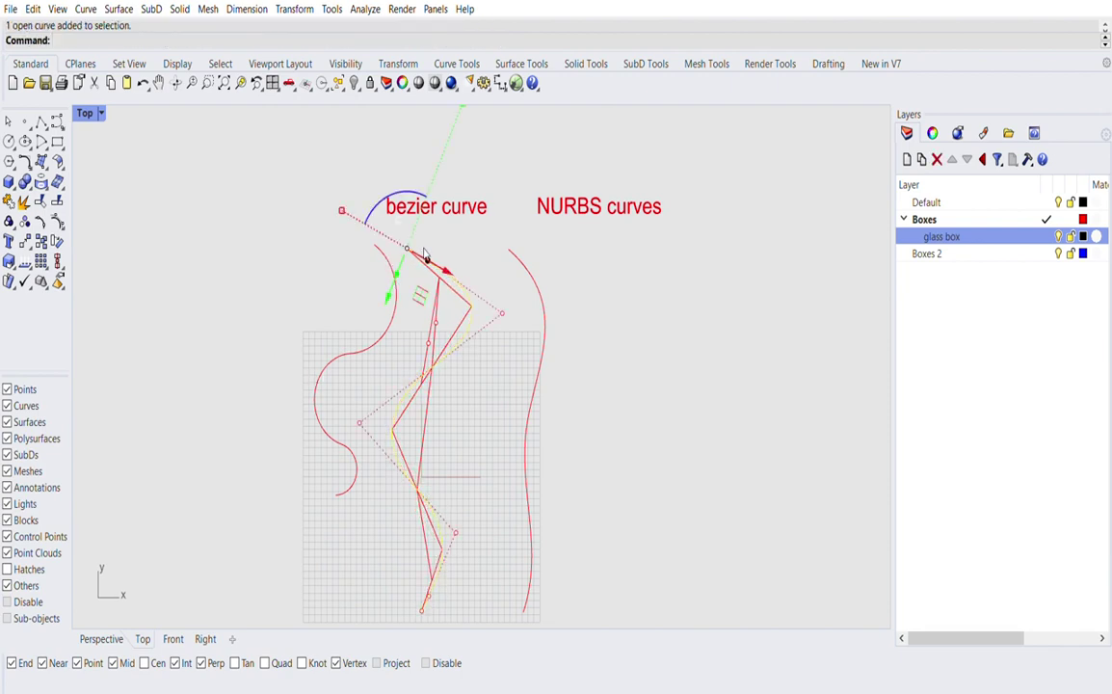
Step: Move the interpolated curve to the right, clear of the control point curve, and deselect it
drag(419, 294, 623, 303)
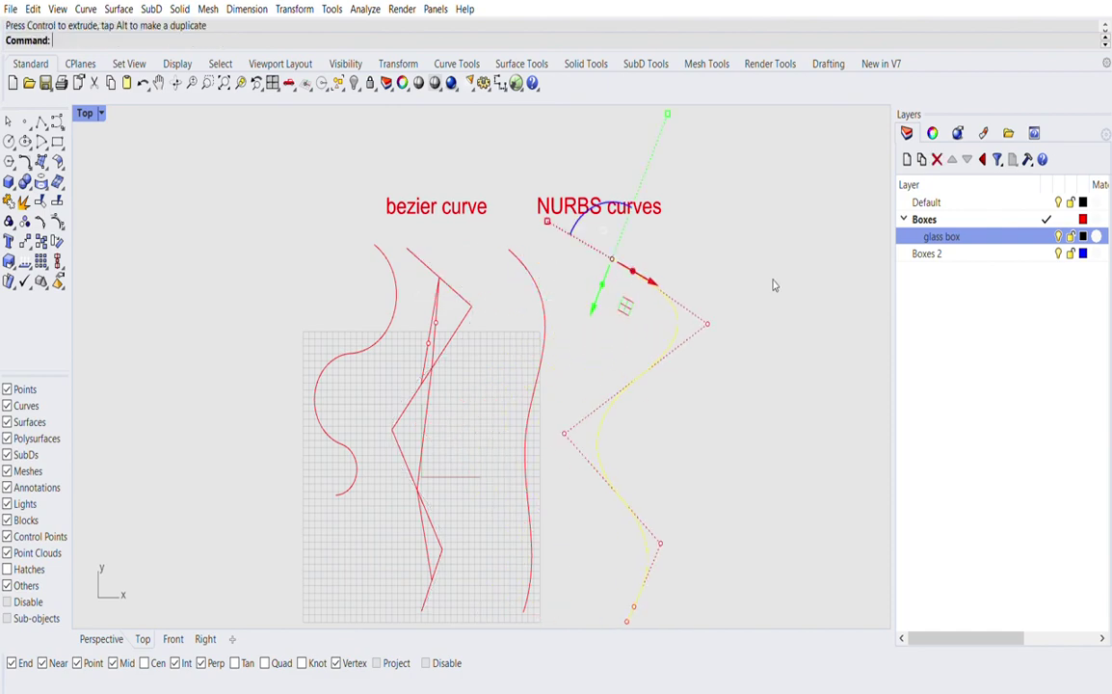
click(772, 284)
scroll(496, 276, down, 6)
scroll(535, 292, up, 6)
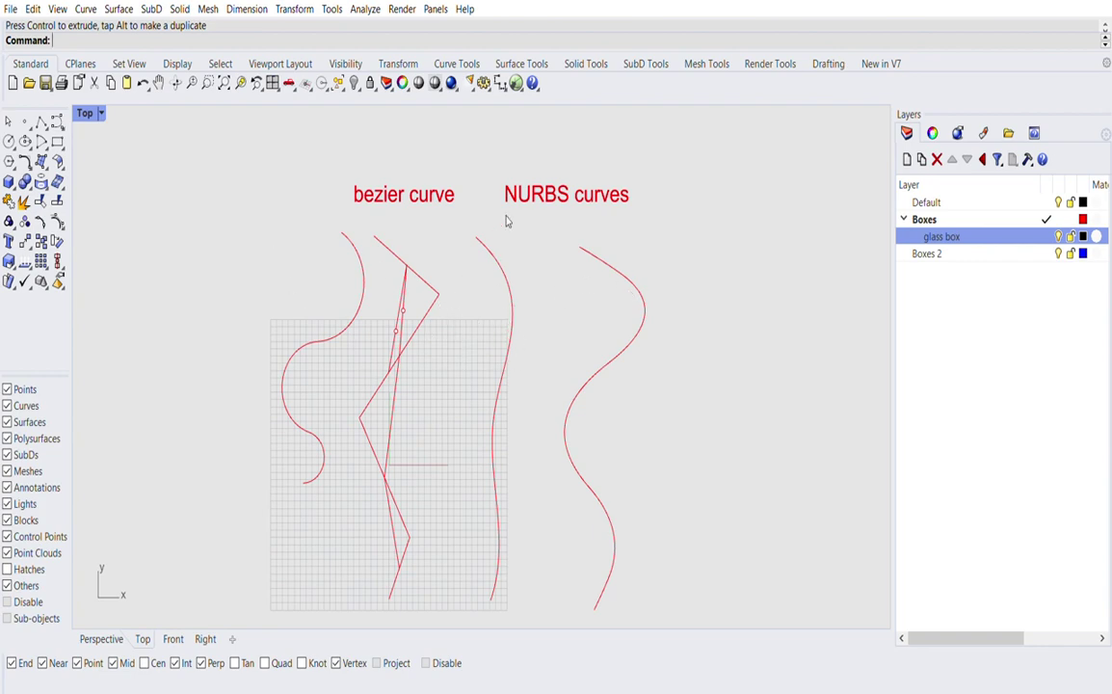
Step: Copy the zigzag polyline to the right of the interpolated curve and deselect the copy
scroll(395, 347, up, 2)
click(403, 322)
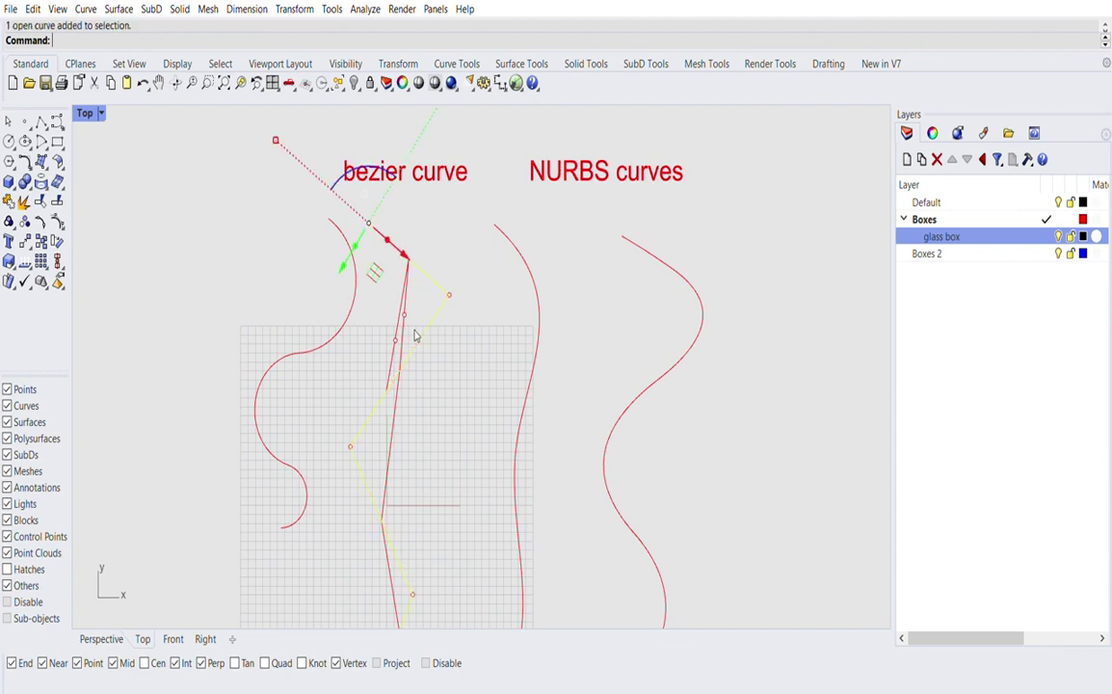
scroll(356, 308, down, 2)
key(alt)
drag(366, 306, 676, 315)
key(Escape)
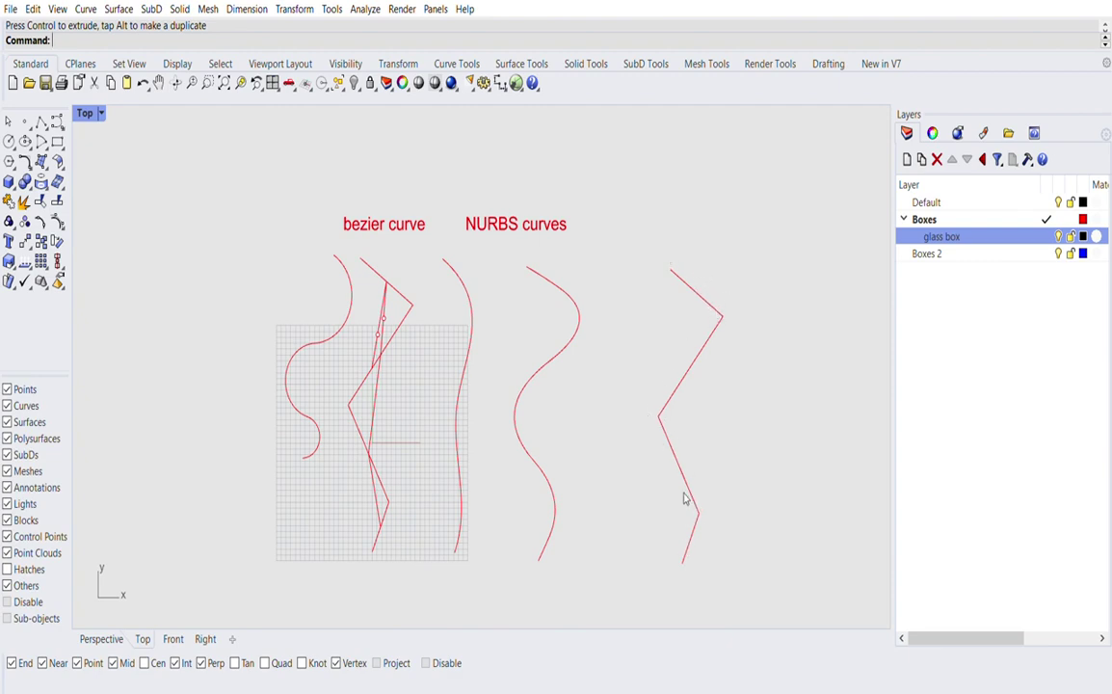
Step: Rebuild the copied zigzag polyline as a smooth curve with 5 control points and inspect its control polygon
click(679, 464)
text(Rebuild)
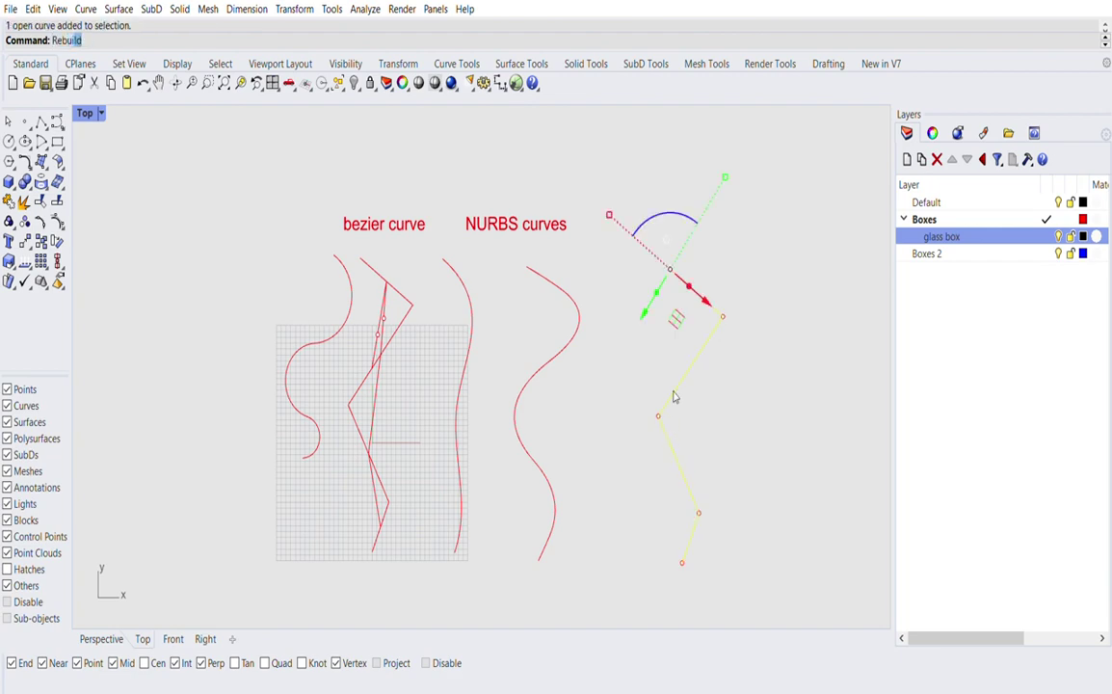
key(Return)
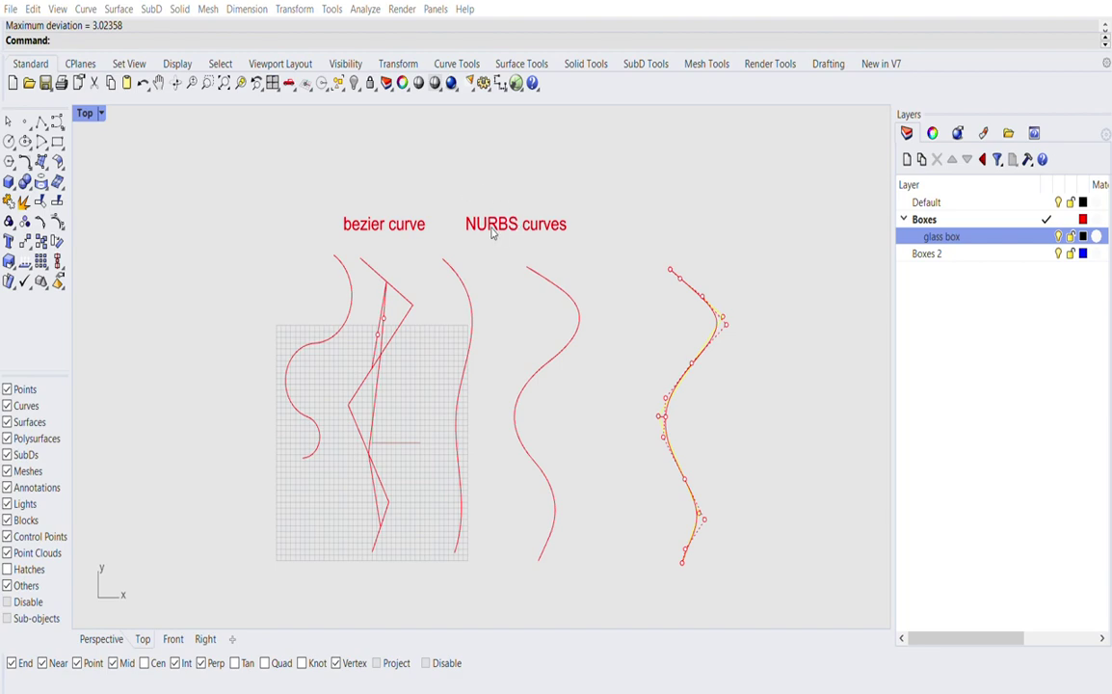
text(5)
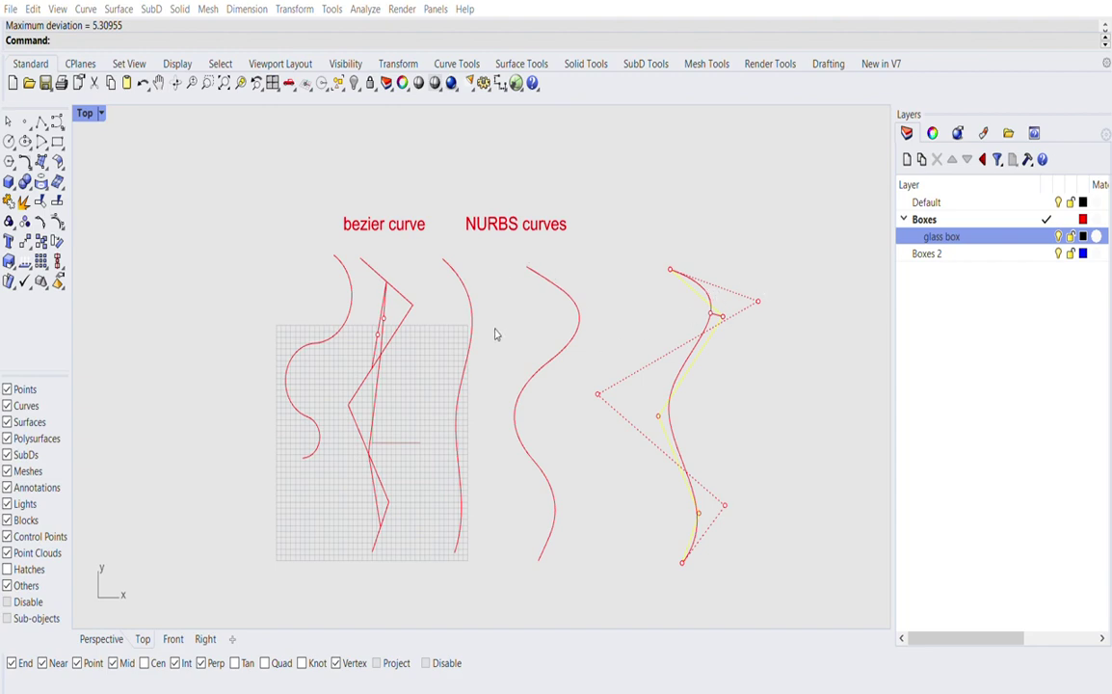
click(459, 445)
click(710, 420)
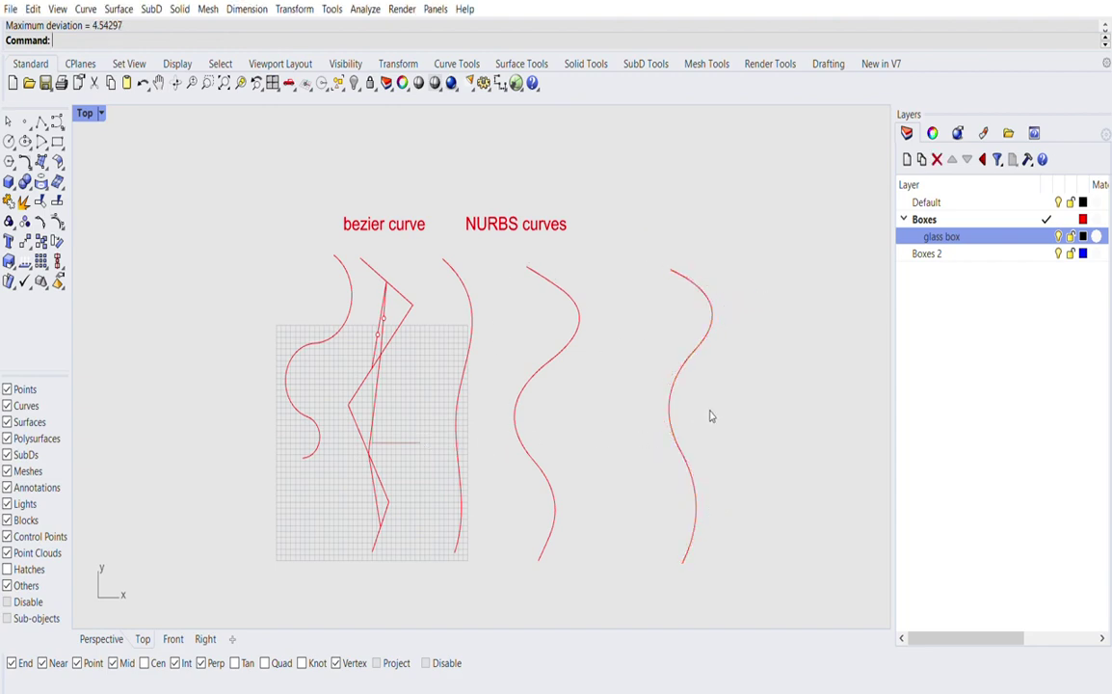
click(684, 357)
scroll(610, 436, down, 2)
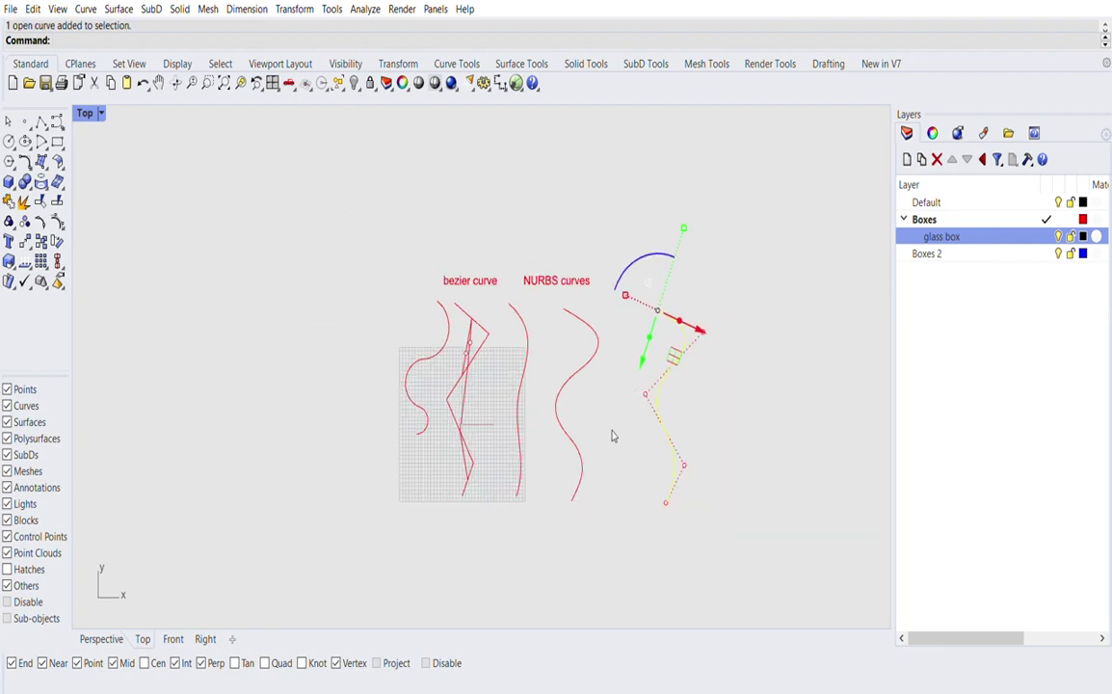
click(610, 436)
click(481, 324)
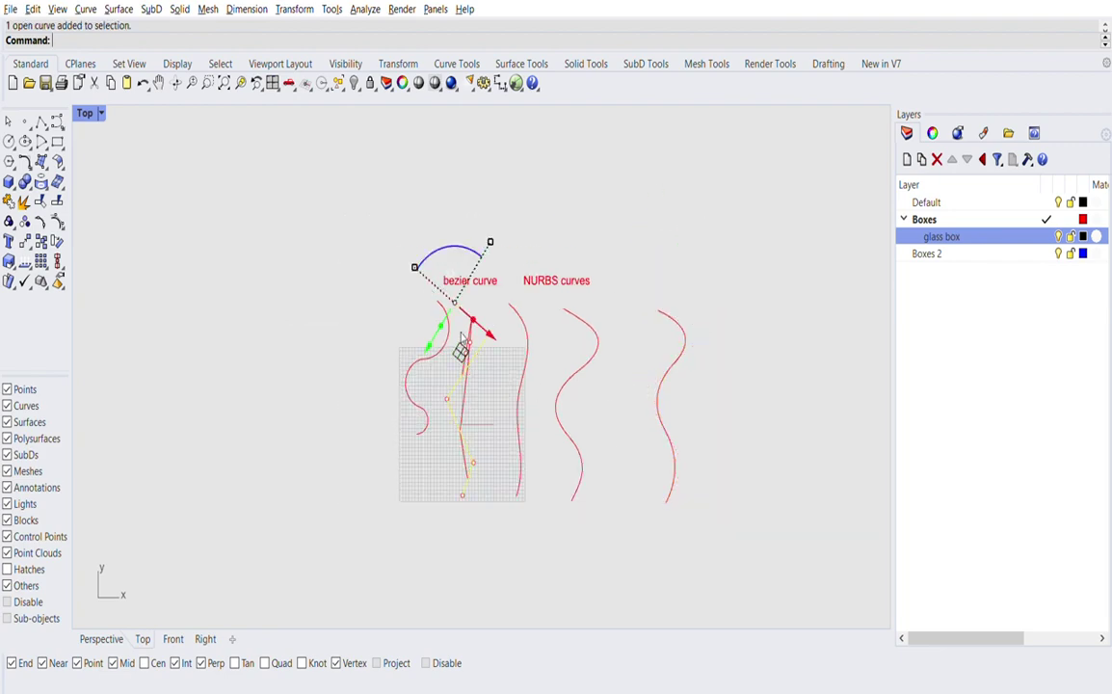
drag(460, 337, 727, 375)
key(ctrl+z)
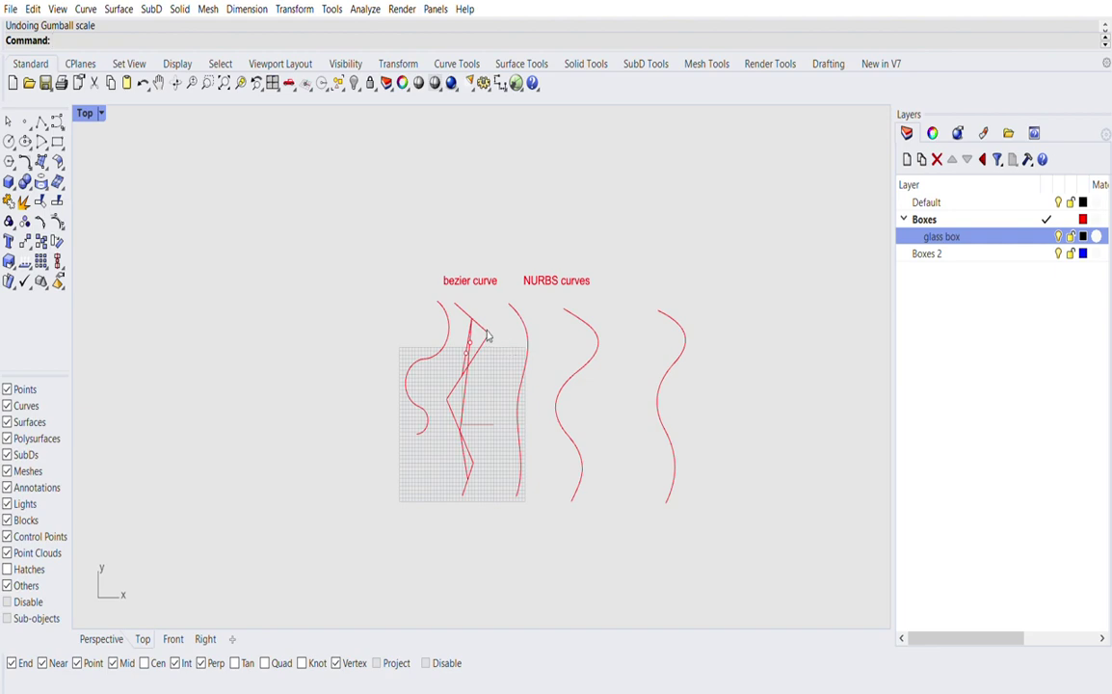
Step: Copy the zigzag polyline to the right of the rebuilt curve and rebuild the copy with 5 control points
click(487, 334)
drag(460, 349, 725, 359)
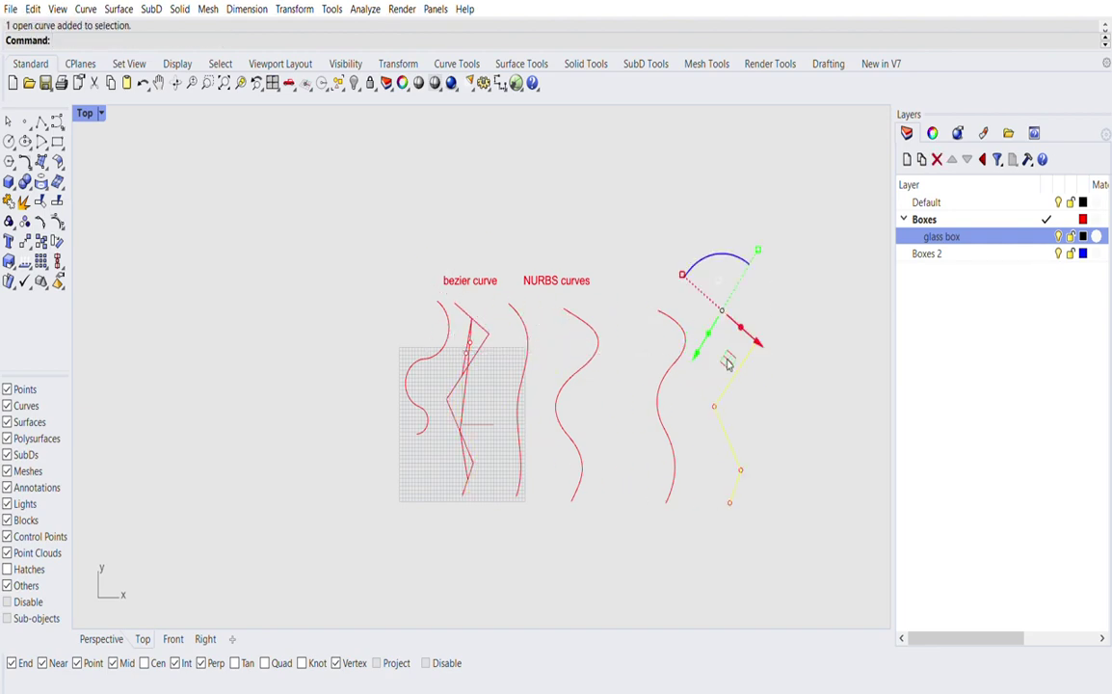
text(Rebuild)
key(Return)
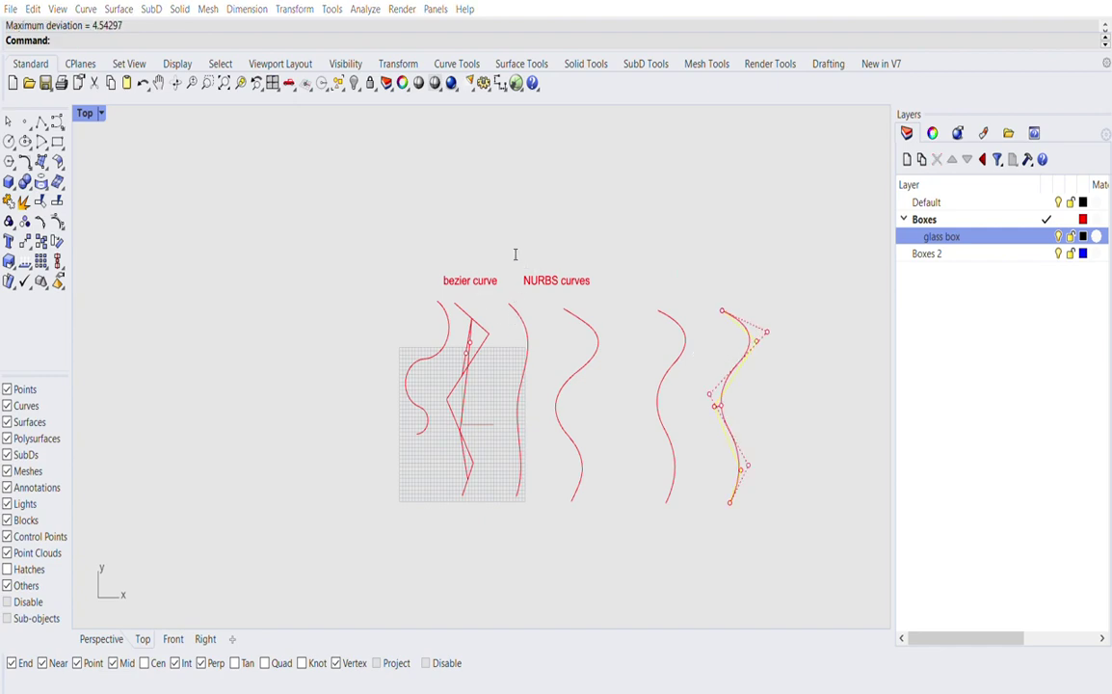
key(Return)
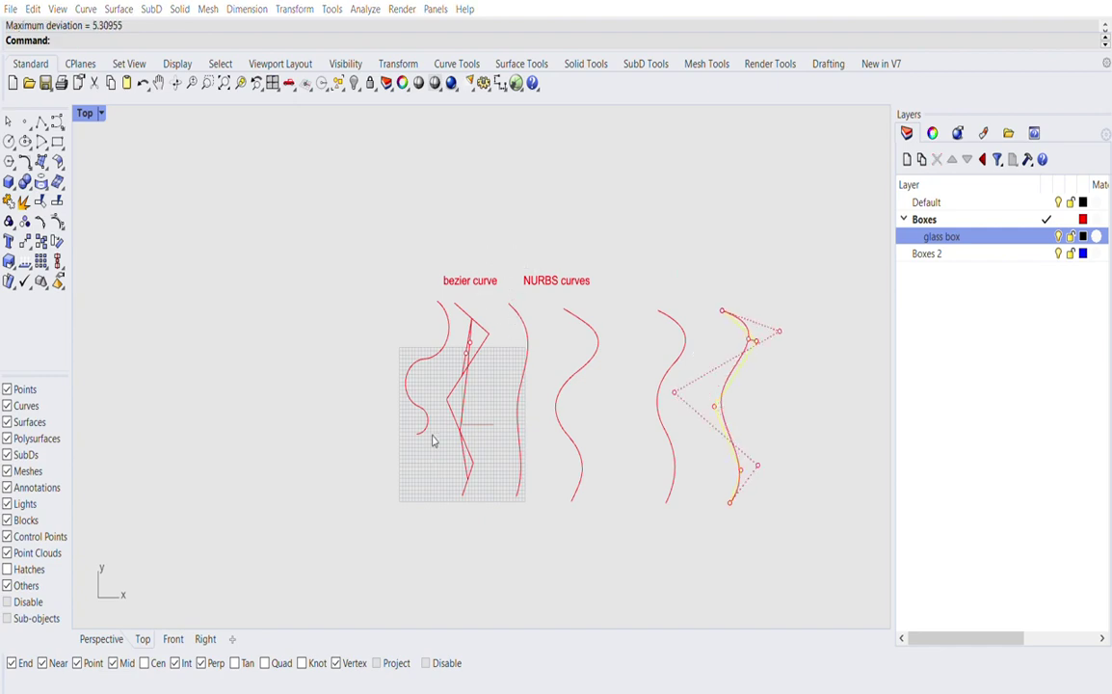
click(797, 388)
Step: Draw a closed degree 3 control point curve with seven control points to the left of the existing curves
scroll(754, 339, up, 4)
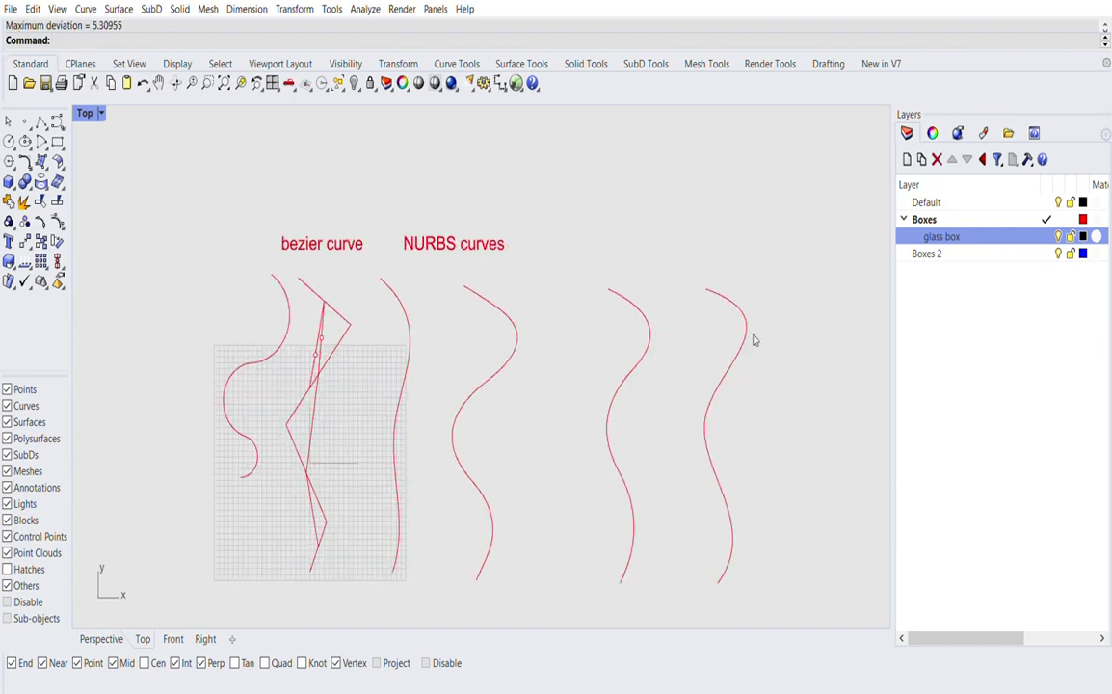
scroll(731, 377, down, 4)
scroll(712, 409, up, 2)
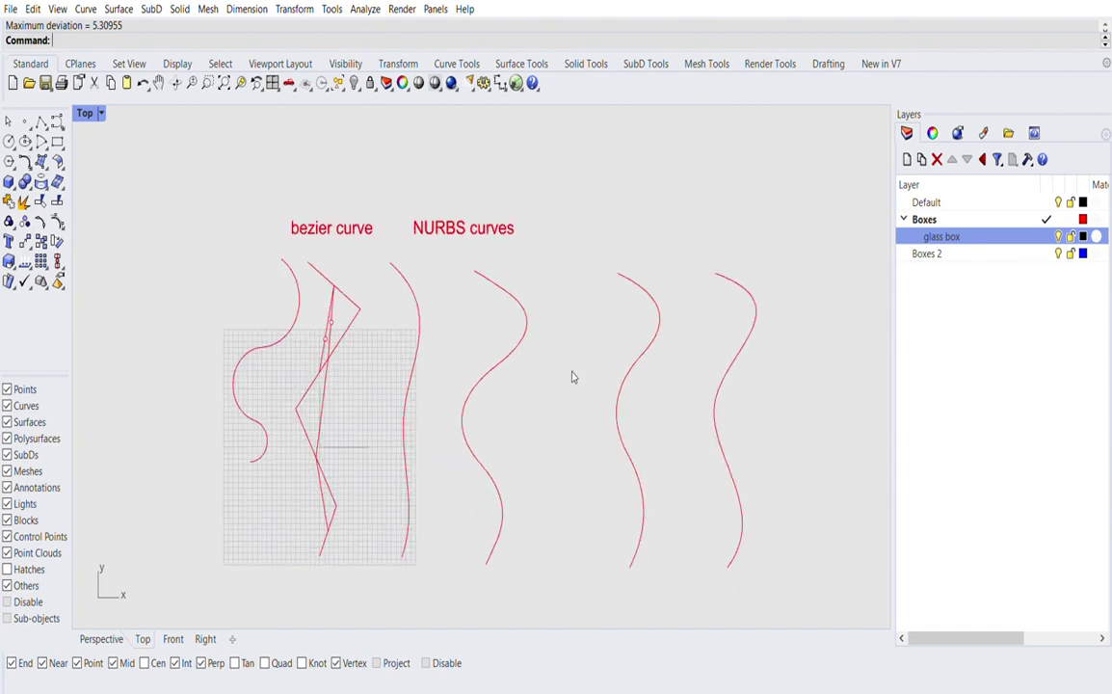
scroll(570, 385, down, 1)
scroll(632, 325, down, 2)
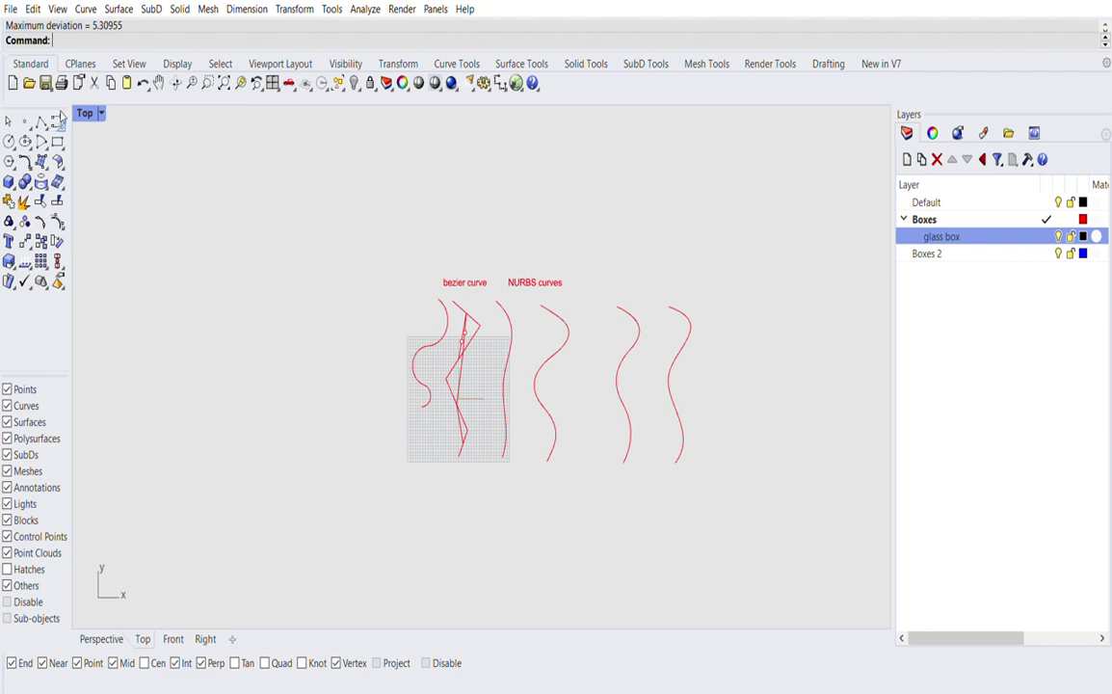
key(Return)
click(296, 431)
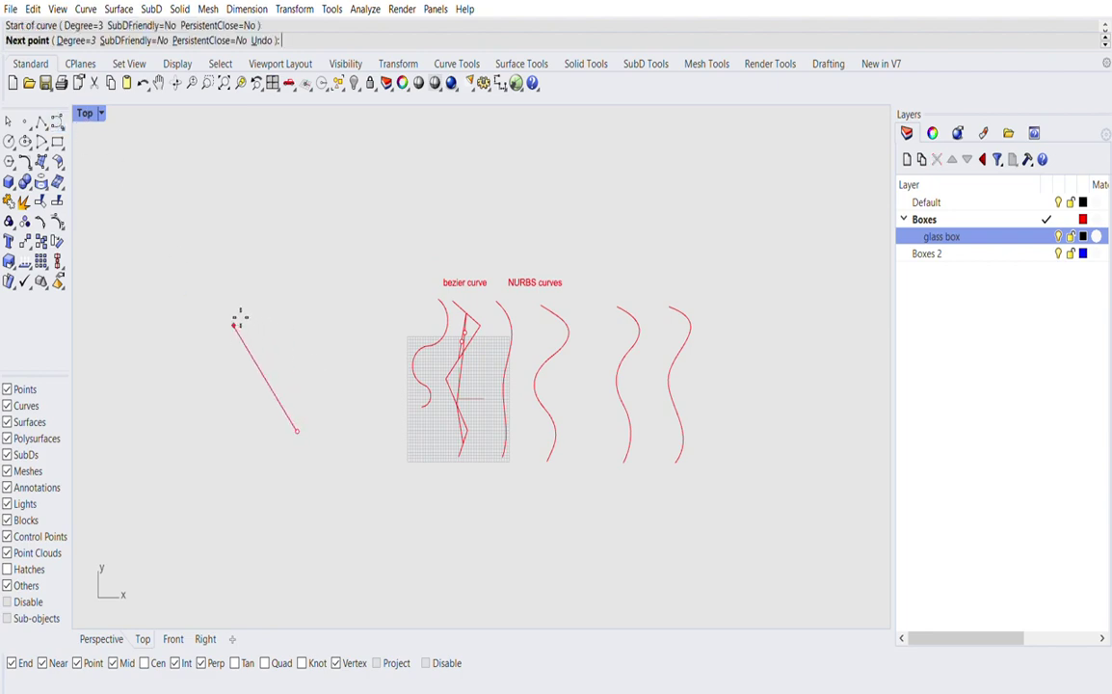
click(233, 324)
click(270, 232)
click(367, 241)
click(341, 366)
click(396, 433)
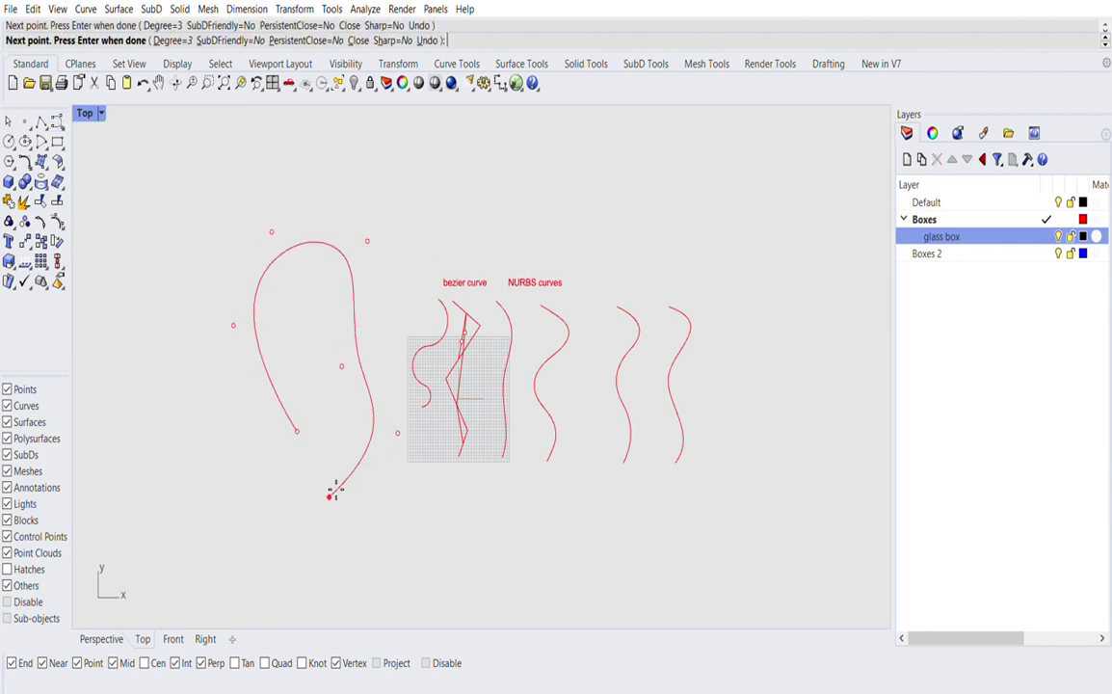
click(328, 497)
click(298, 432)
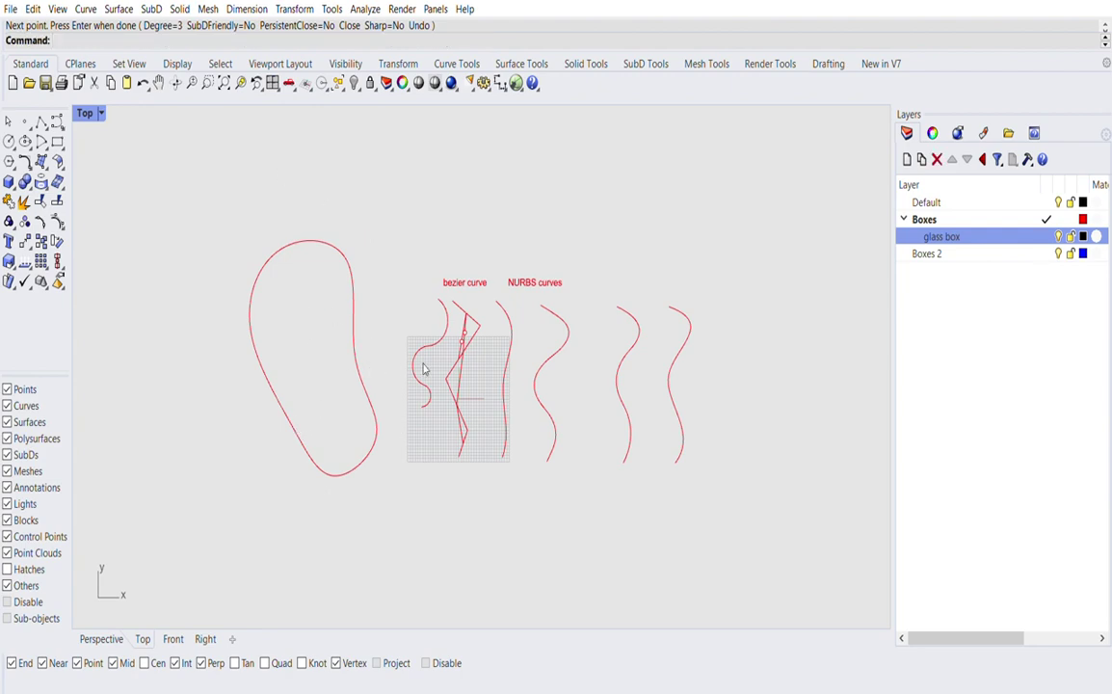
Step: Try to explode the closed control point curve into segments
scroll(405, 335, up, 3)
scroll(403, 354, up, 2)
click(280, 371)
scroll(340, 311, down, 4)
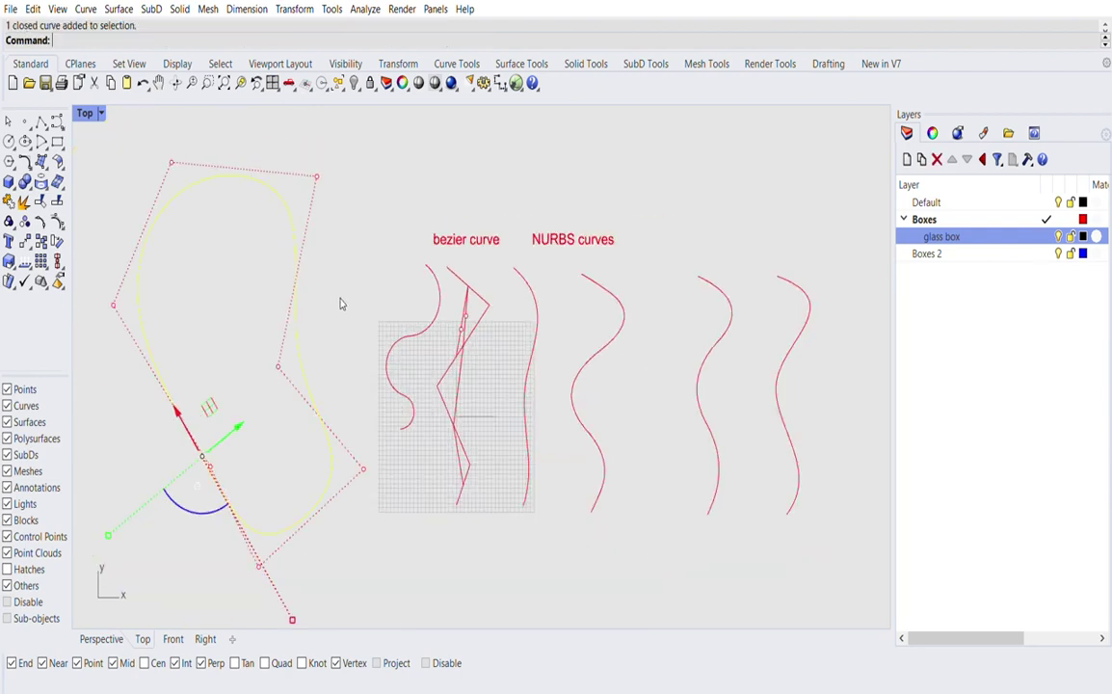
text(Explode)
key(Return)
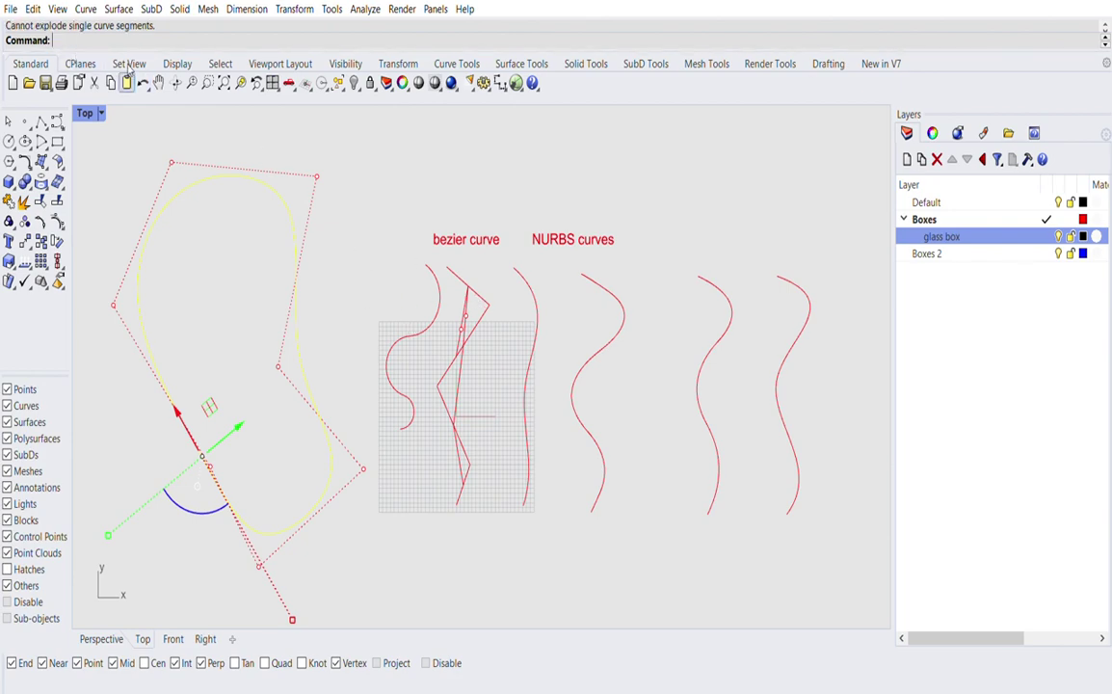
key(Escape)
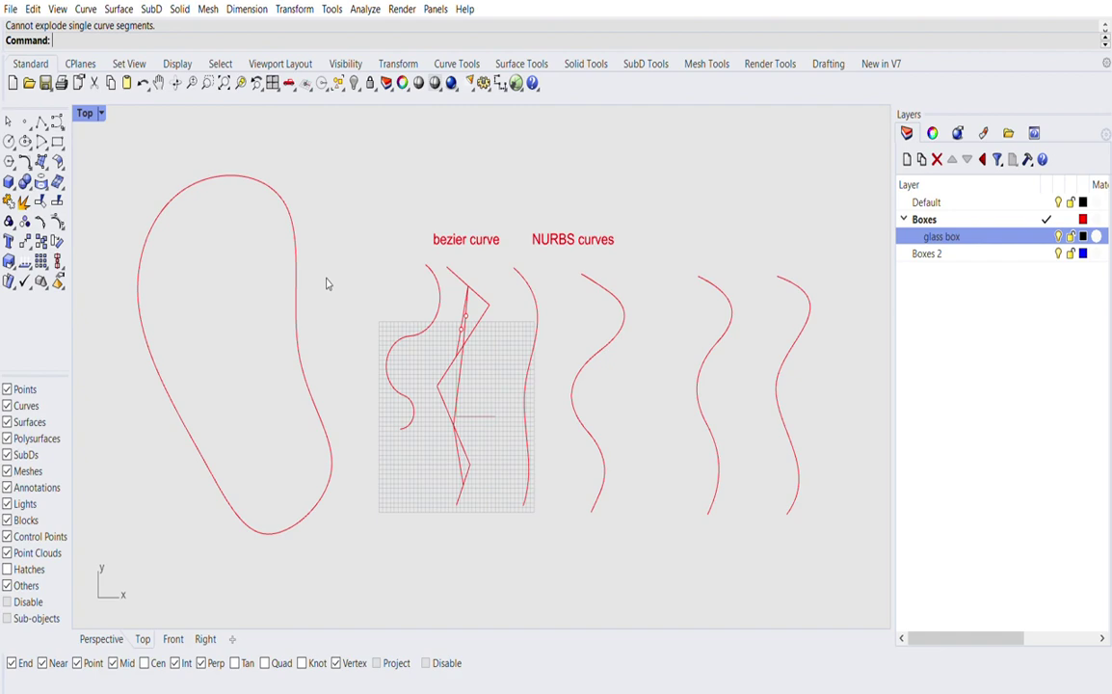
click(297, 319)
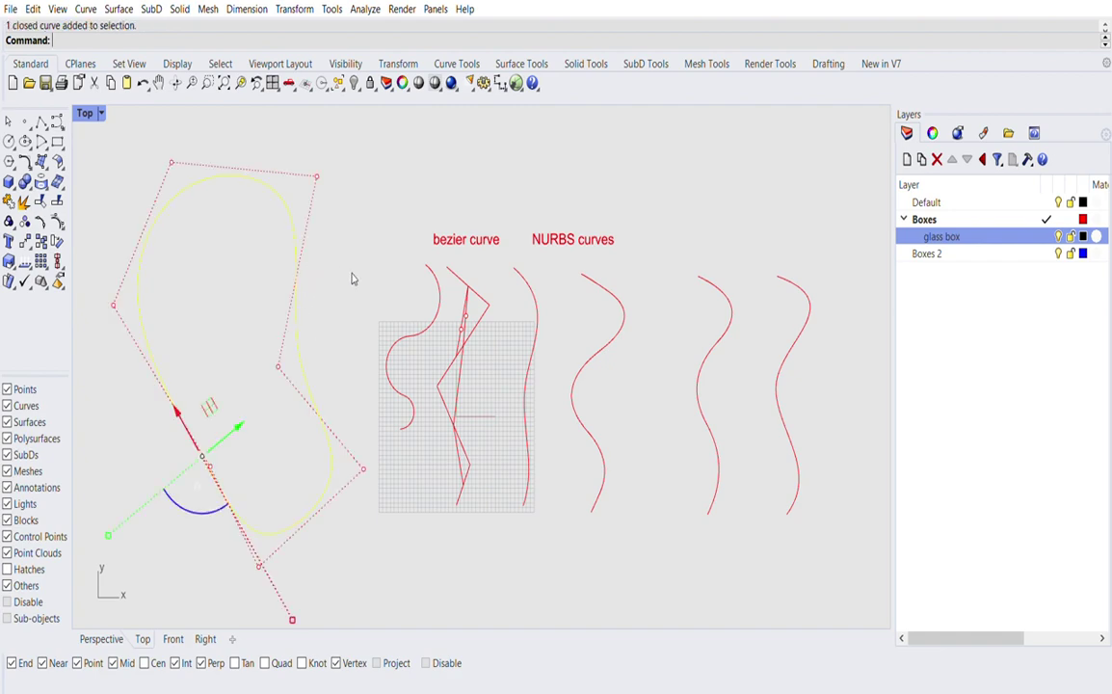
Step: Explode the arc polyline and move its upper and middle arcs apart to the left
click(403, 349)
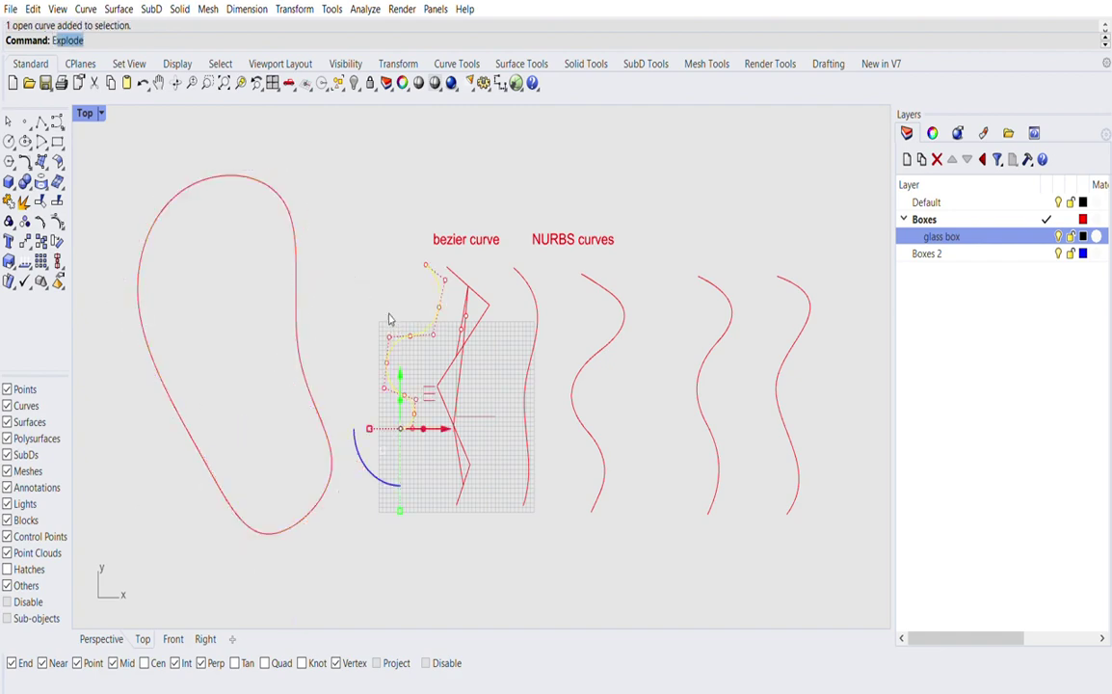
key(Return)
click(438, 310)
drag(438, 329, 346, 335)
click(374, 239)
click(383, 374)
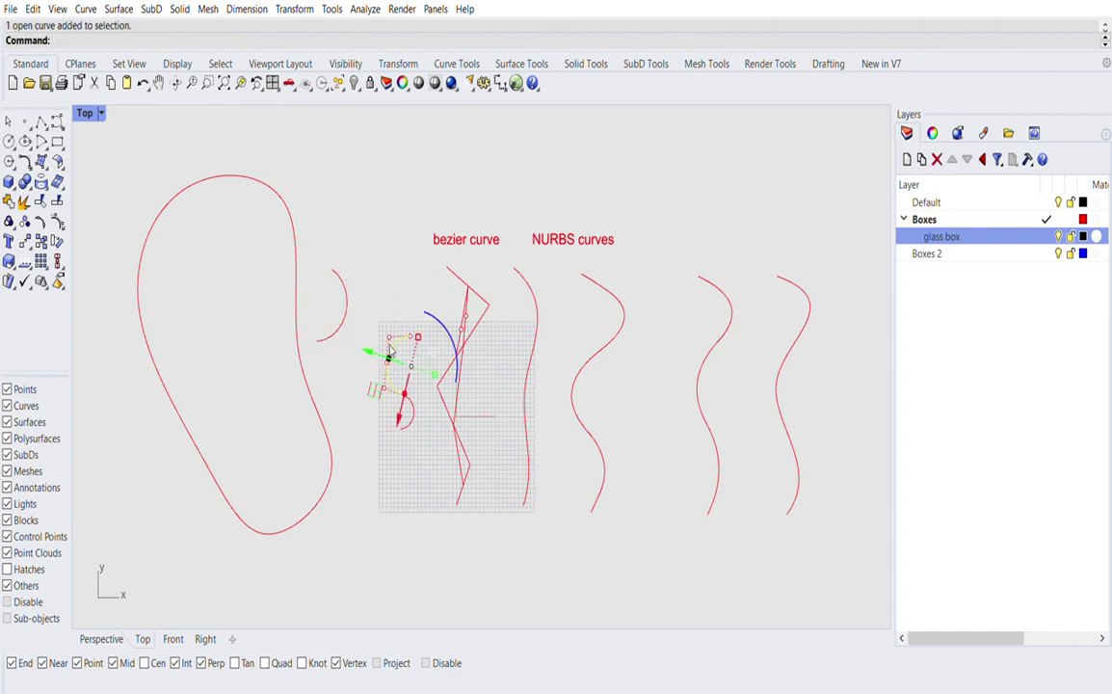
drag(375, 389, 333, 390)
click(384, 439)
Step: Copy the zigzag polyline to the right of the last rebuilt curve and try rebuilding the copy
click(439, 384)
scroll(441, 385, down, 4)
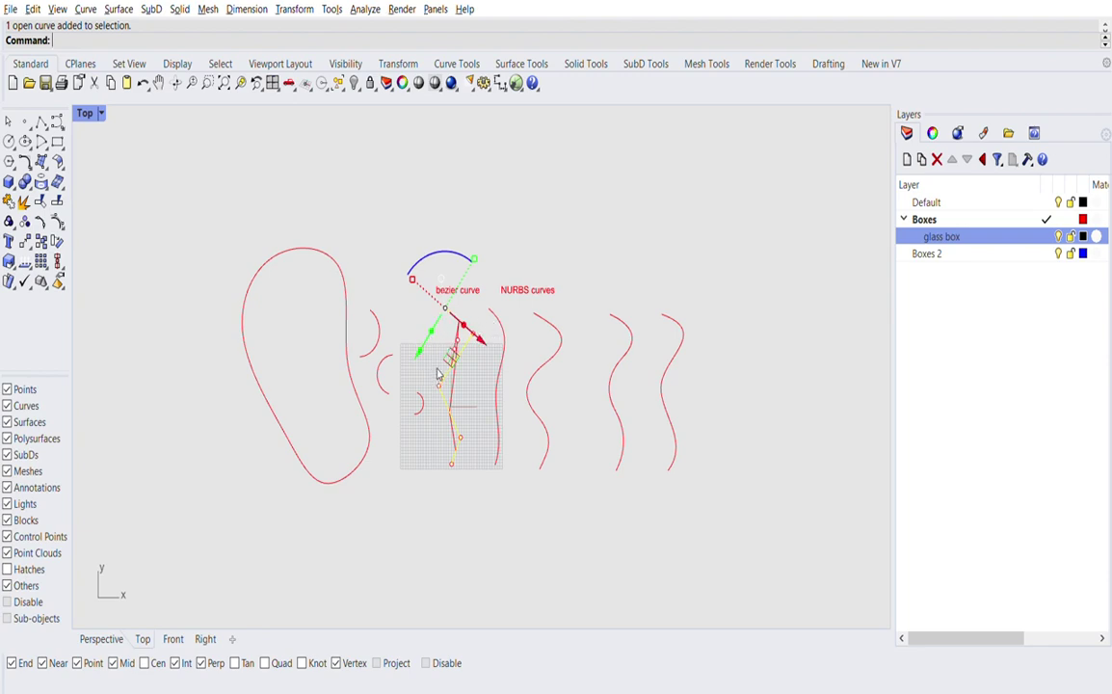
drag(451, 357, 736, 360)
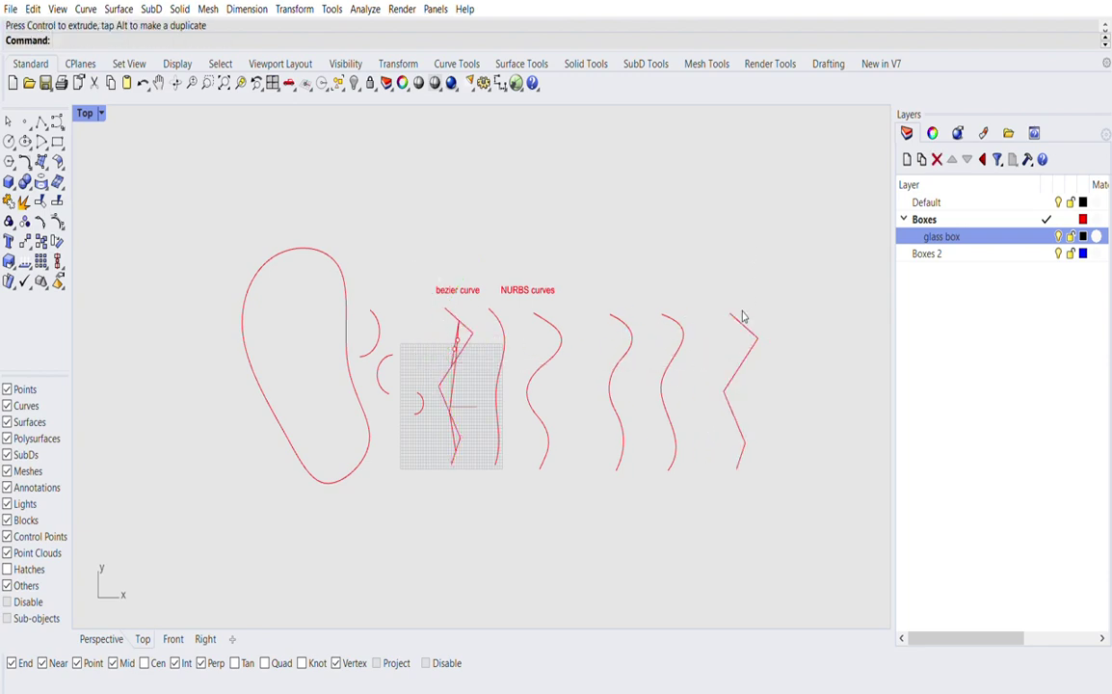
text(Rebuild)
key(Return)
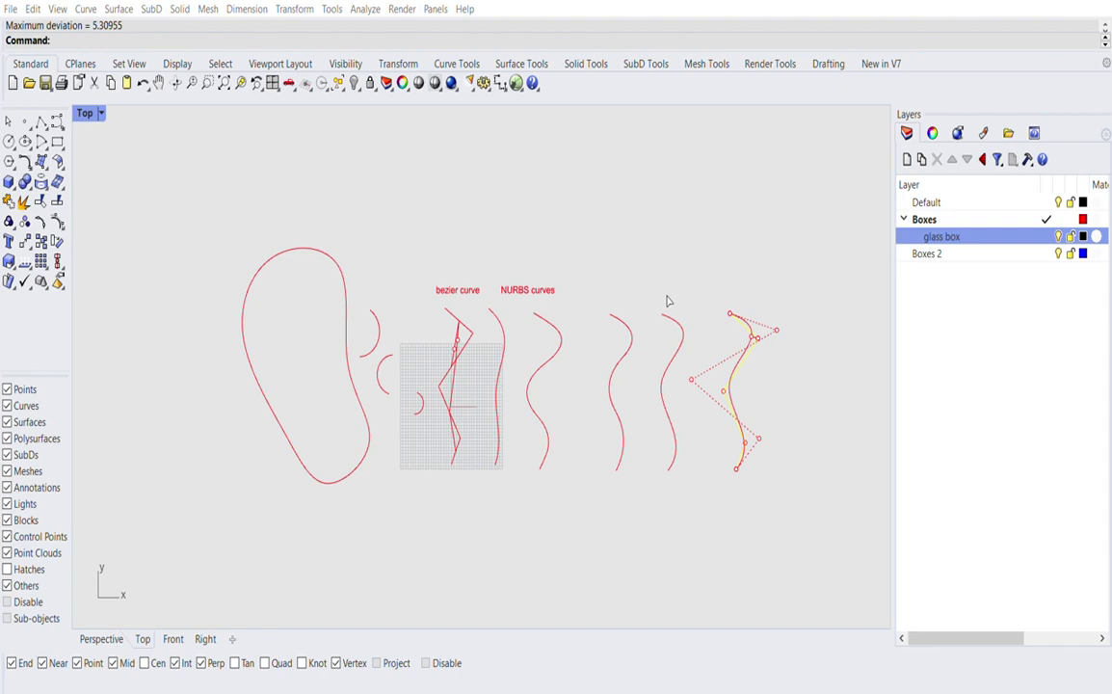
click(537, 260)
click(539, 249)
click(495, 432)
click(684, 354)
Step: Move the second rebuilt curve by its upper endpoint onto the upper endpoint of the first rebuilt curve
scroll(683, 358, up, 6)
click(667, 340)
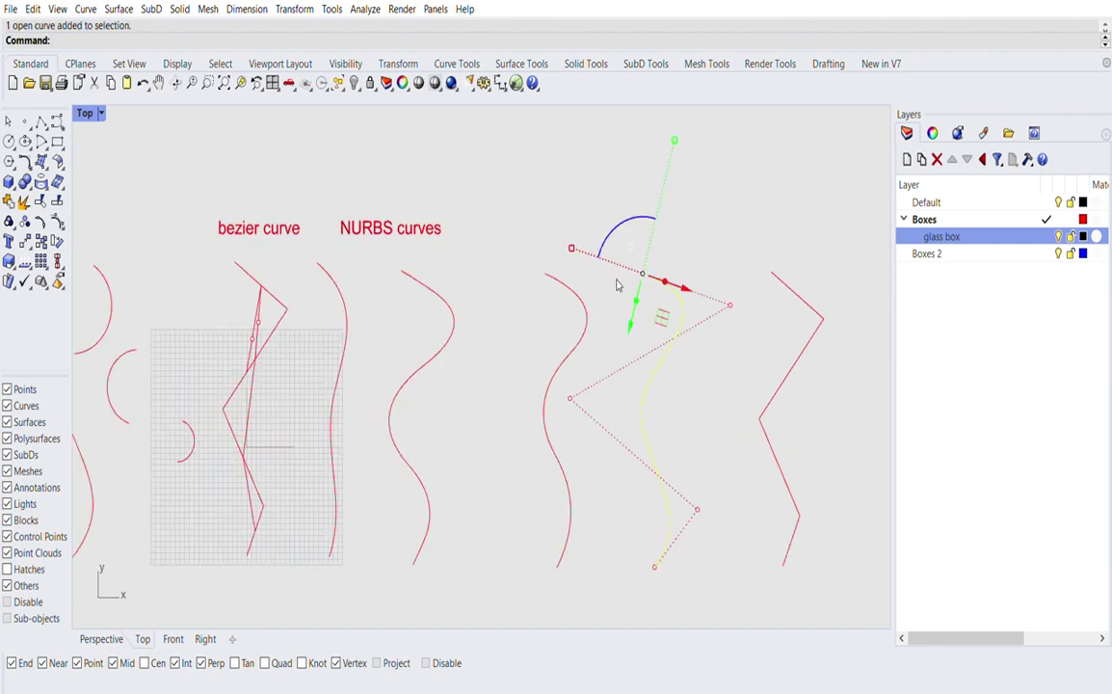
text(Move)
key(Return)
scroll(645, 262, up, 4)
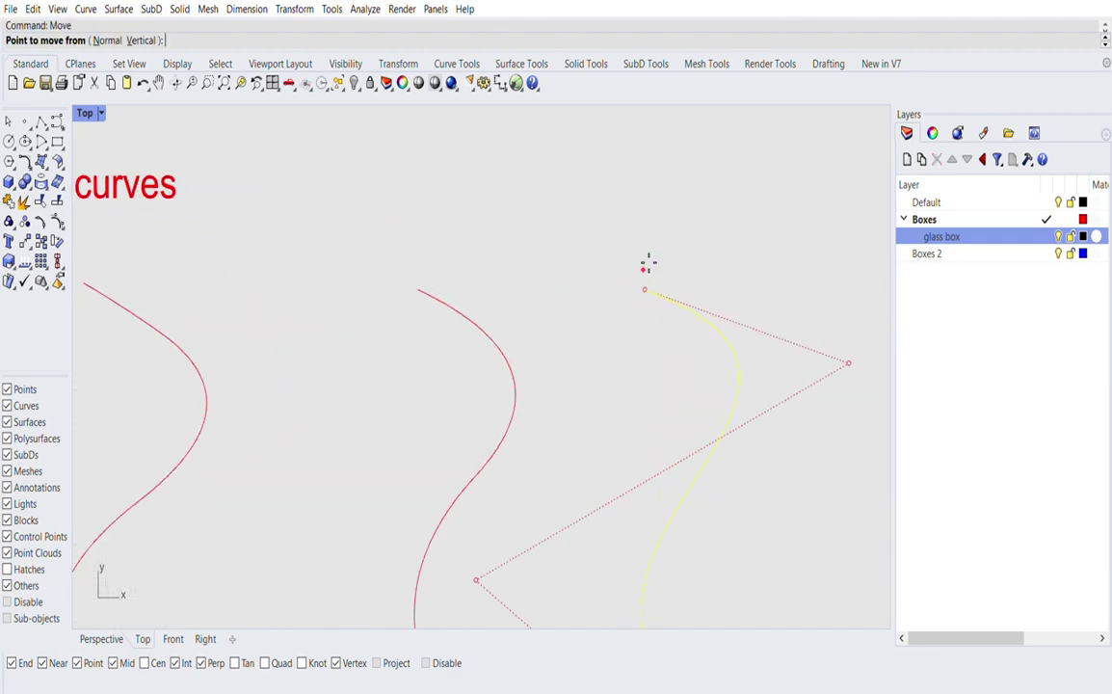
click(644, 288)
click(423, 287)
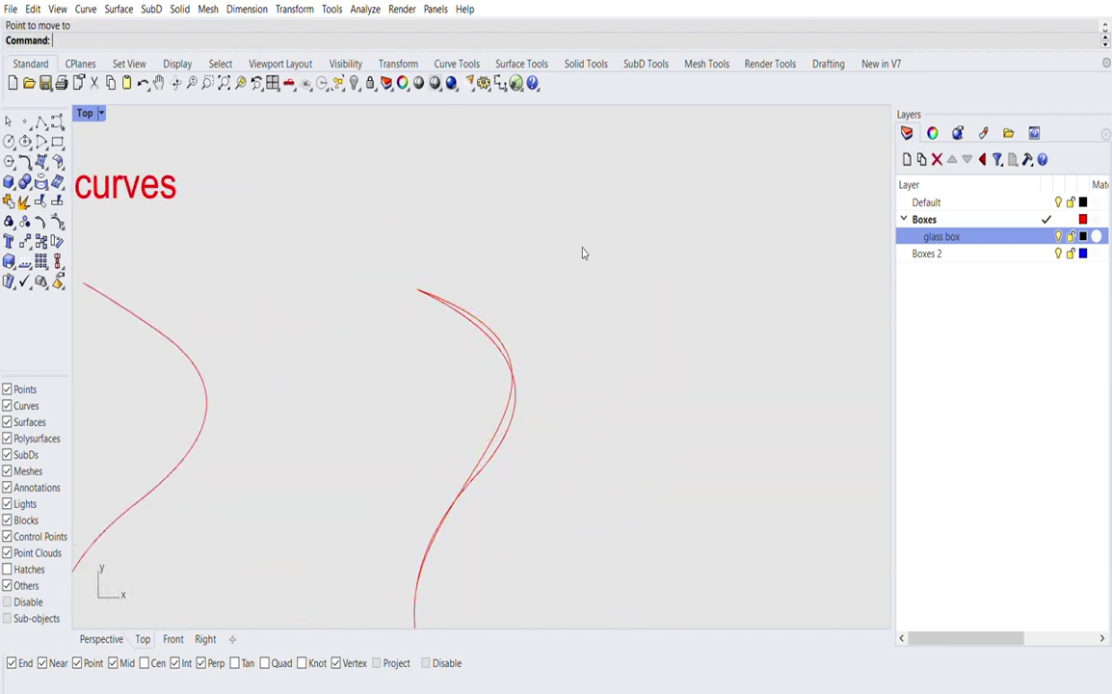
Step: Delete the zigzag polyline copy to the right of the overlapping rebuilt curves
scroll(583, 250, down, 4)
drag(781, 260, 705, 389)
key(Delete)
Step: Move the second rebuilt curve off the first one to the right and deselect it
click(509, 304)
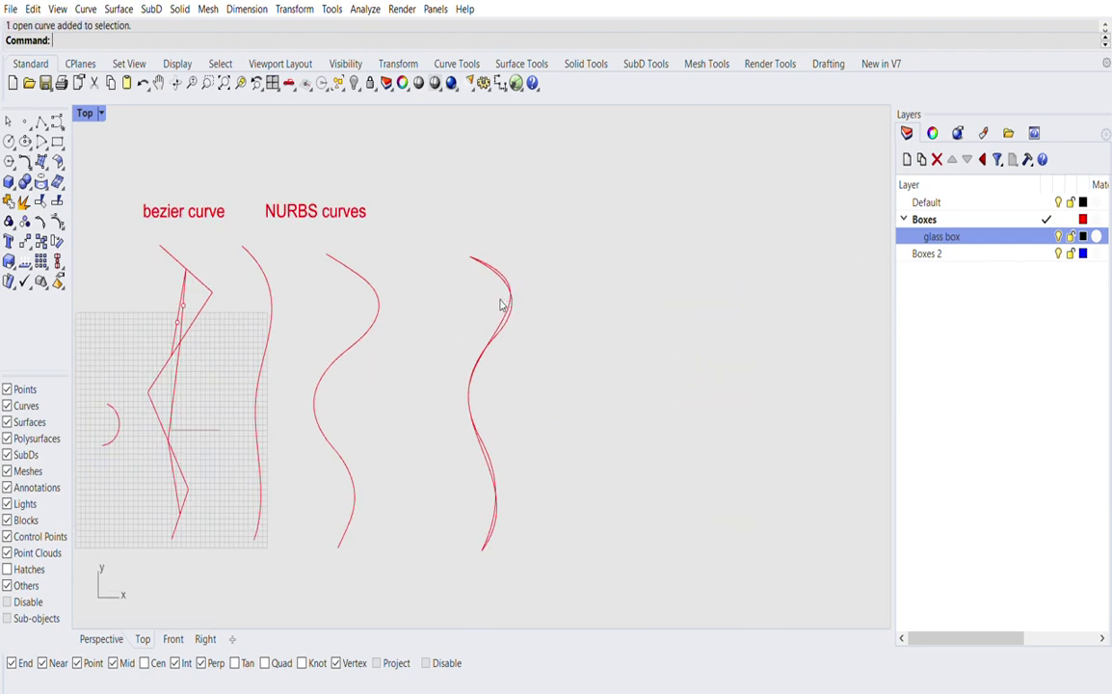
drag(458, 222, 640, 255)
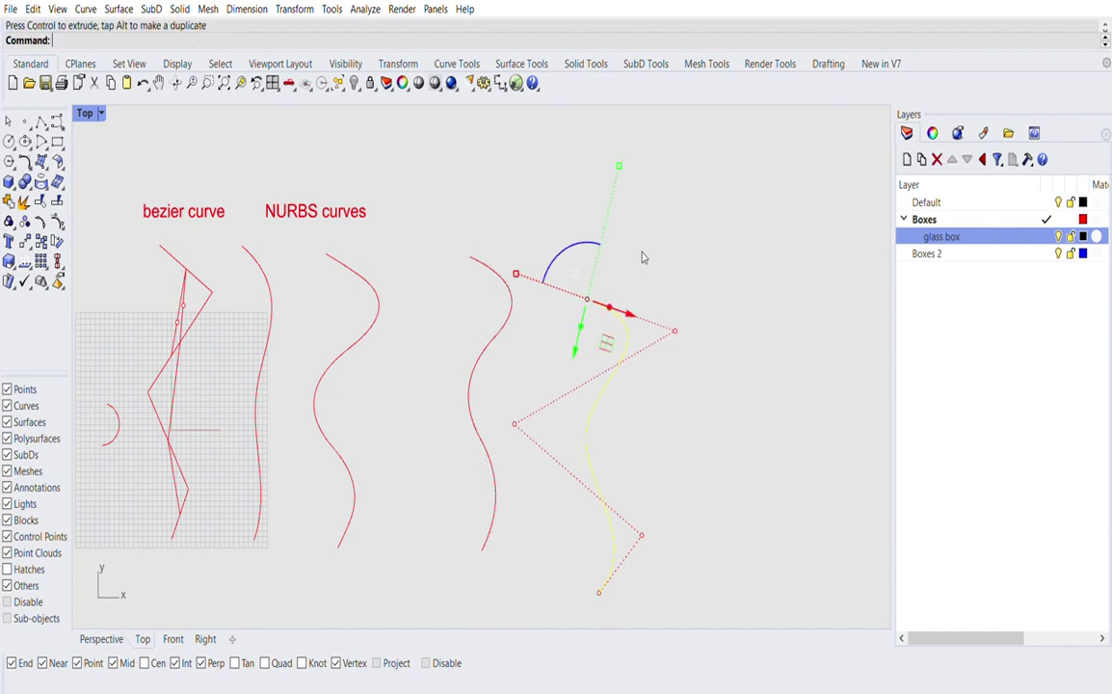
click(682, 250)
click(606, 340)
drag(610, 340, 643, 303)
click(655, 216)
key(Escape)
Step: Move all the existing curves, points and text labels together up and clear of the grid
scroll(587, 315, down, 10)
scroll(496, 308, up, 4)
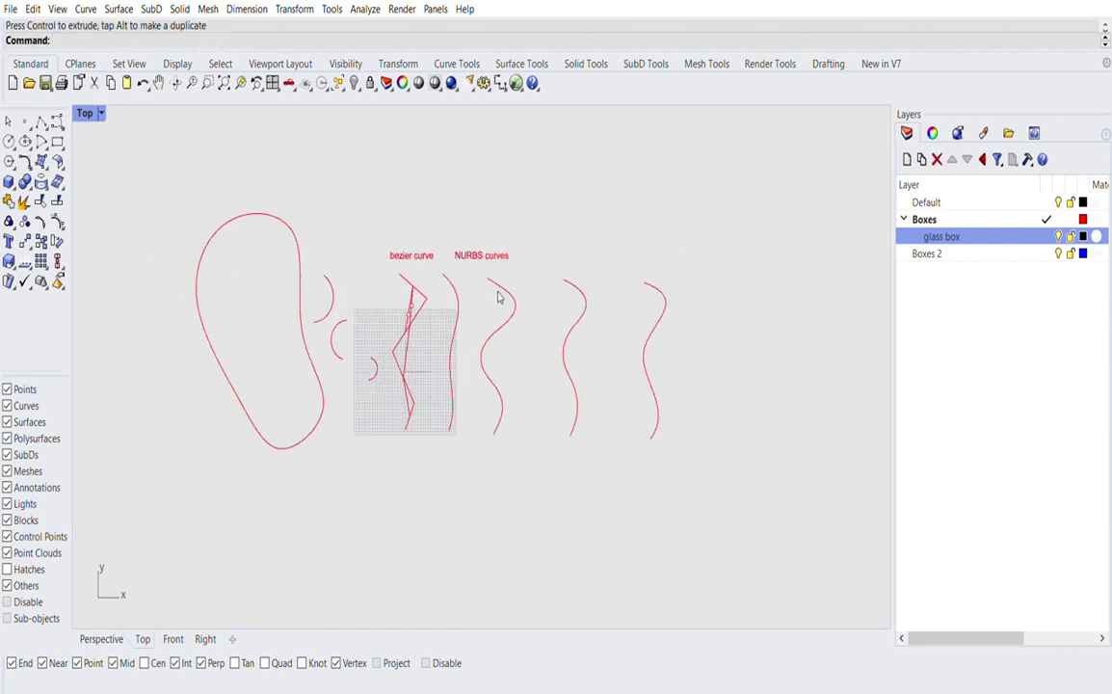
scroll(452, 308, up, 2)
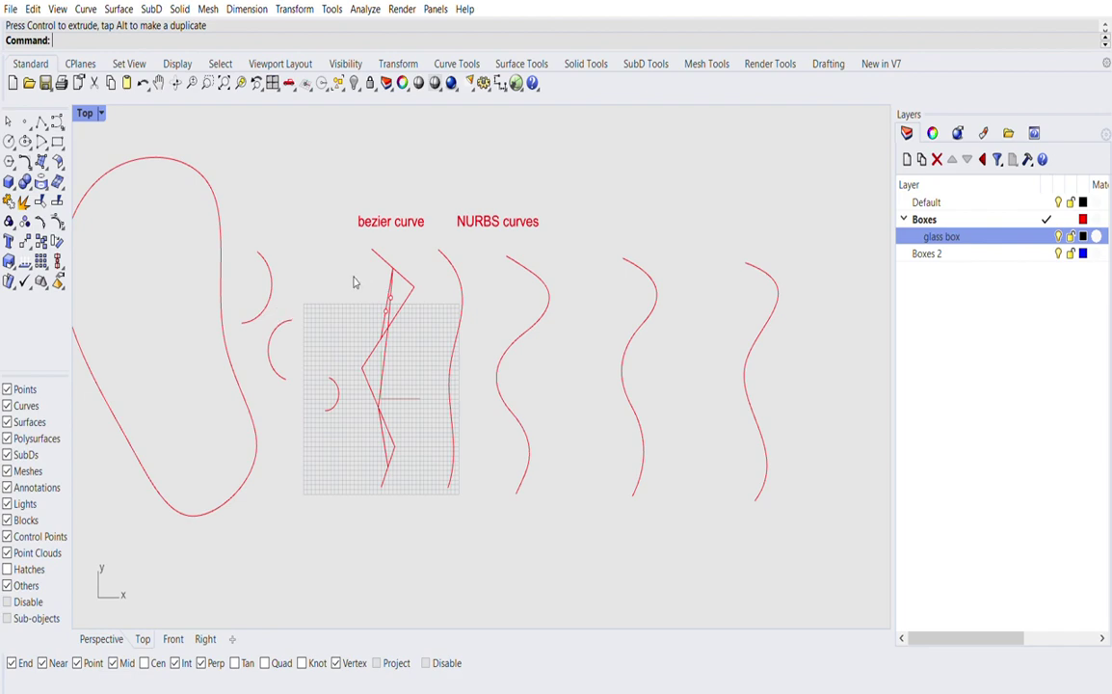
scroll(347, 302, down, 2)
drag(675, 318, 273, 426)
click(698, 213)
drag(697, 212, 243, 560)
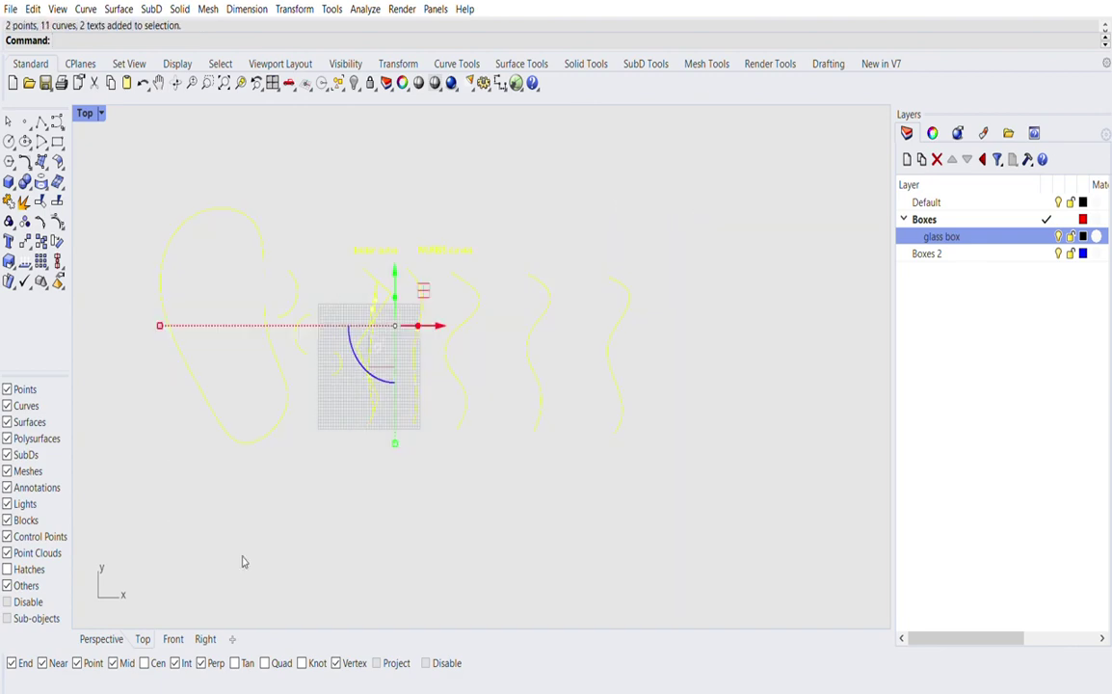
scroll(243, 560, down, 3)
drag(323, 384, 342, 232)
click(173, 501)
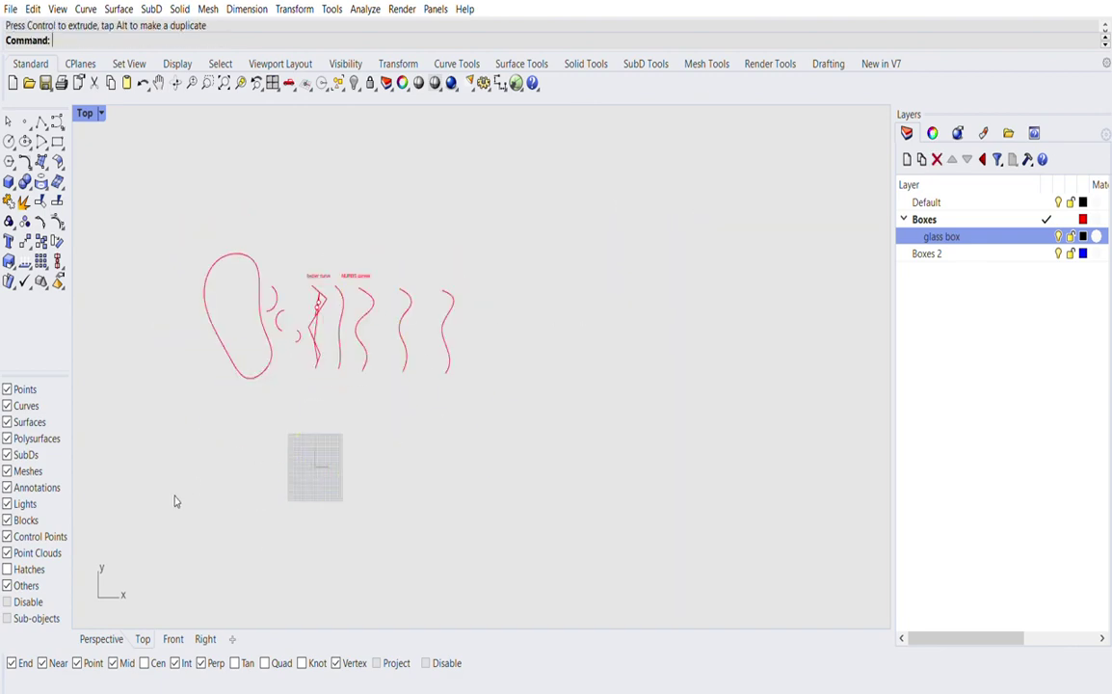
Step: Draw a center-based circle with a radius of 5 on the grid, left of the origin
scroll(456, 375, up, 6)
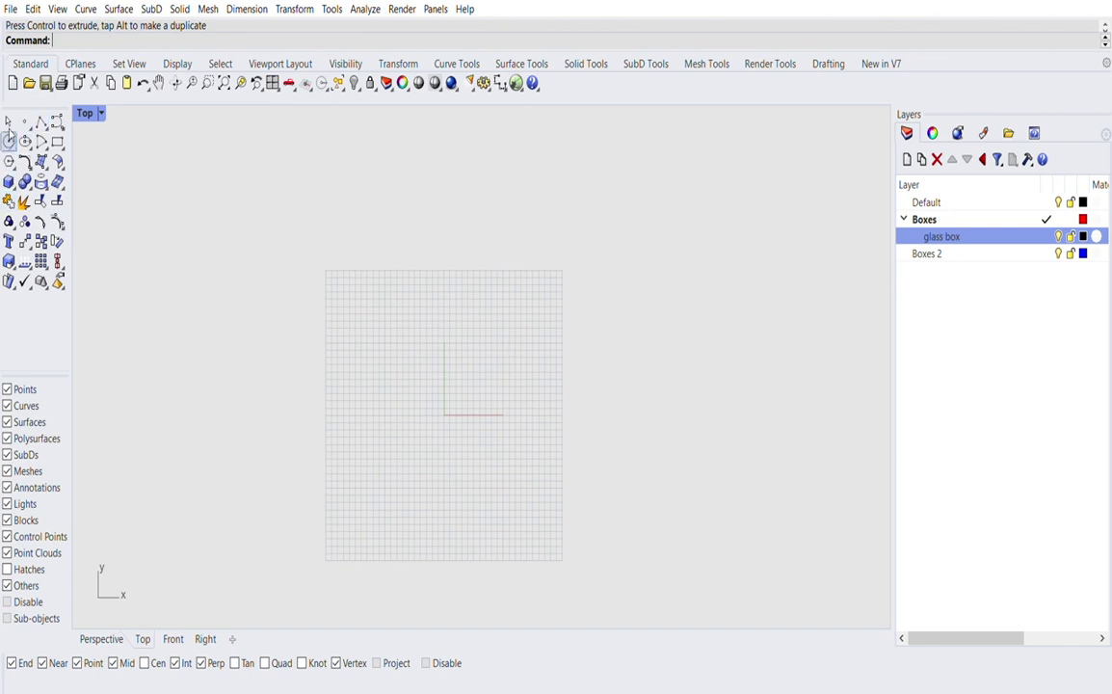
click(9, 142)
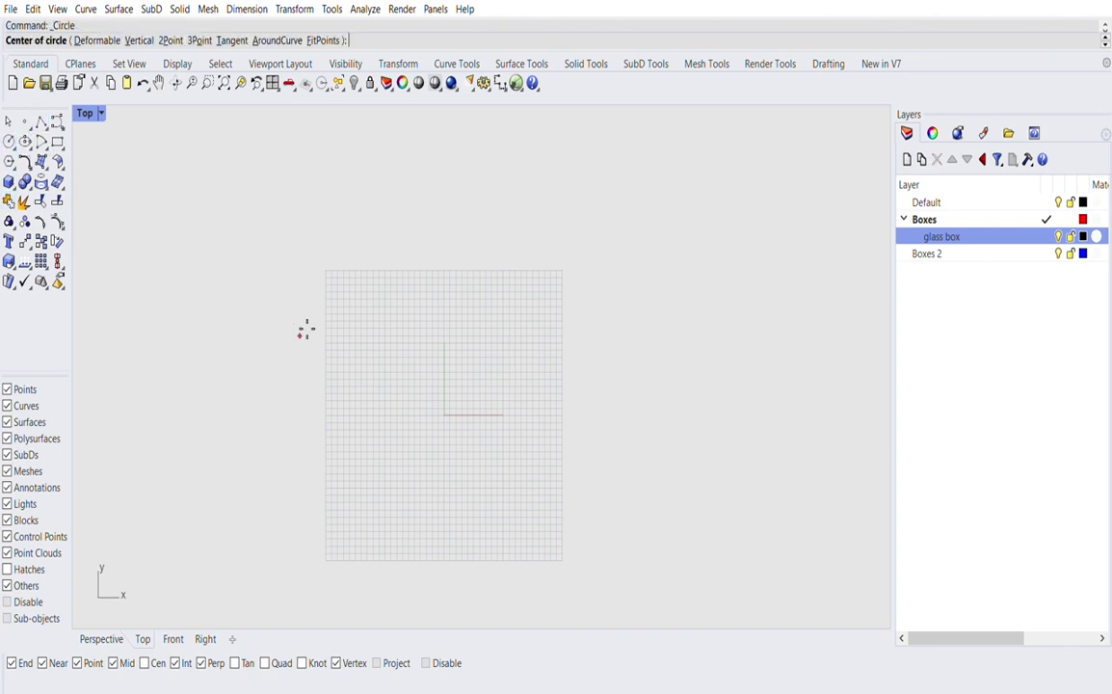
scroll(379, 395, up, 3)
click(374, 398)
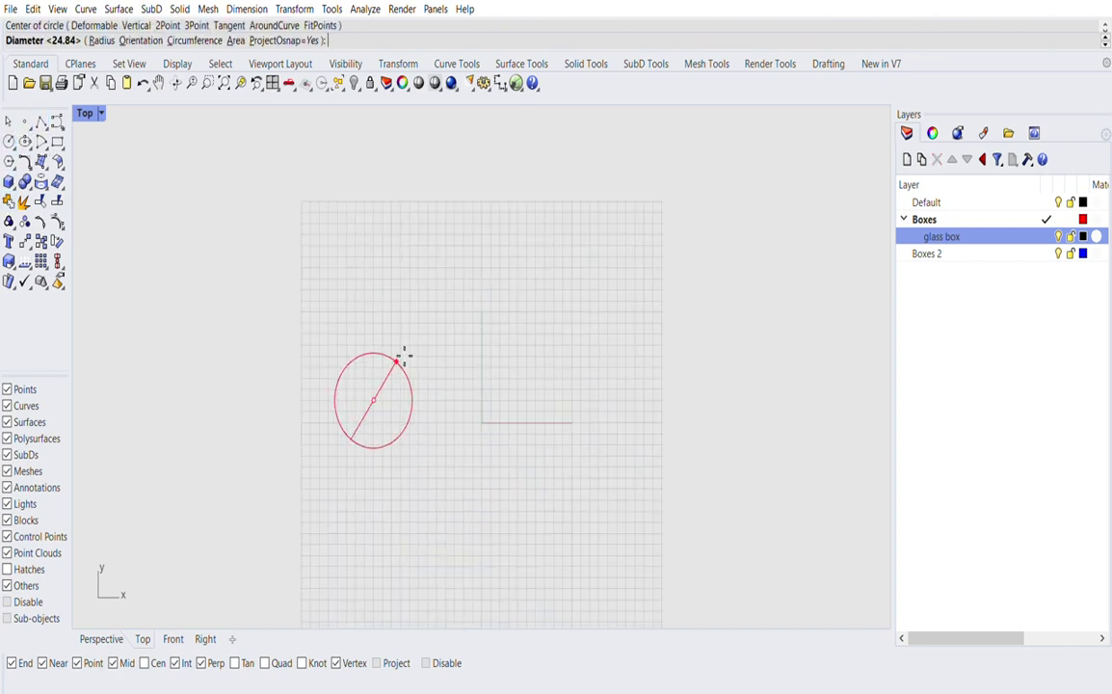
text(5)
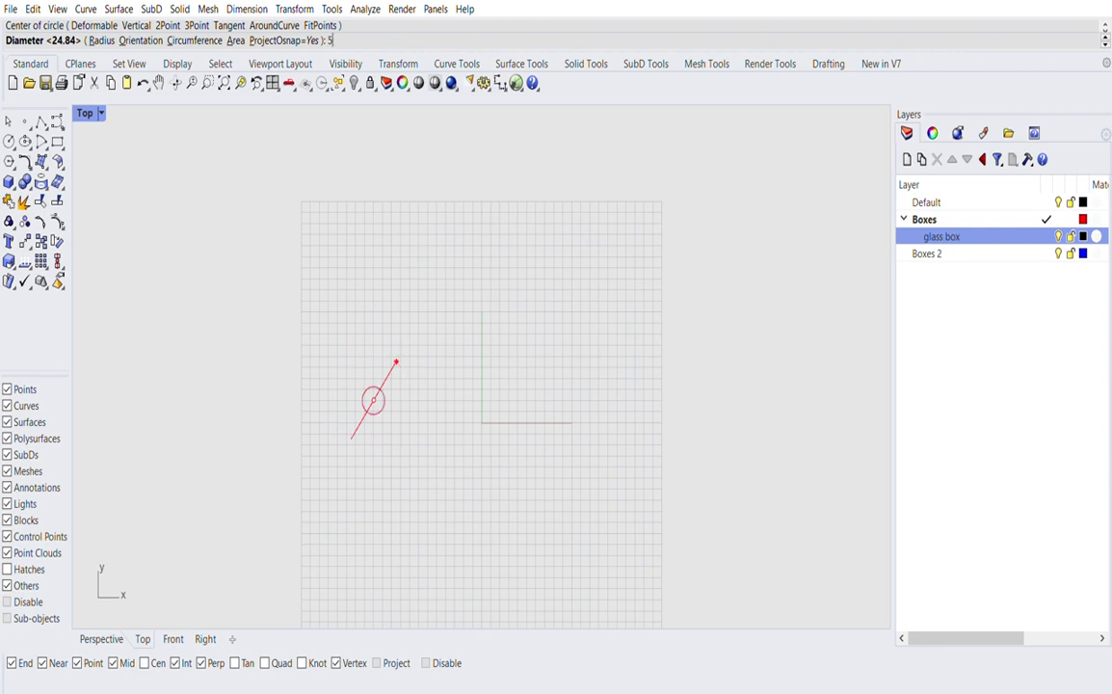
click(101, 40)
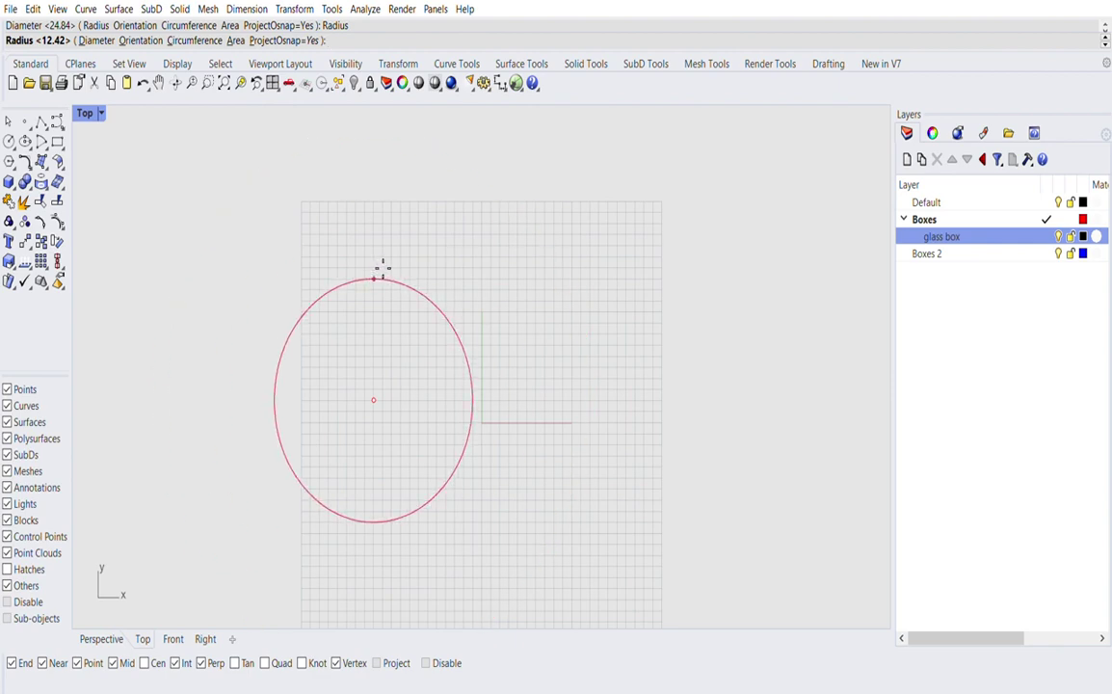
text(5)
key(Return)
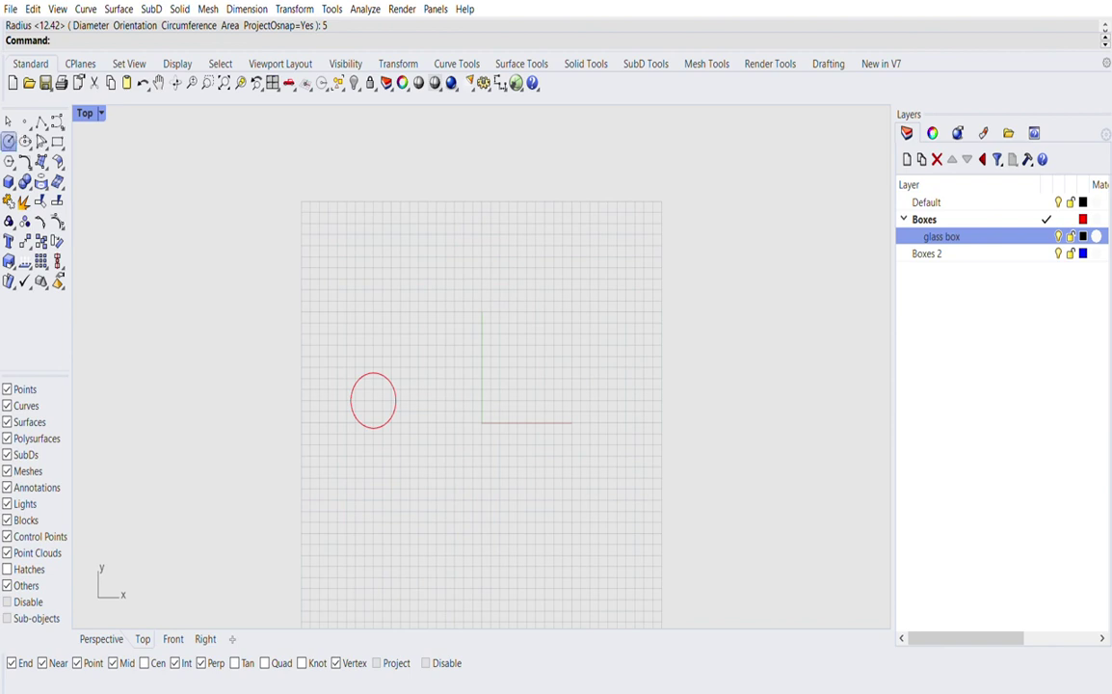
Step: Draw two separate slanted single-segment polylines to the right of the small circle, one on each side of the vertical axis
right_click(9, 141)
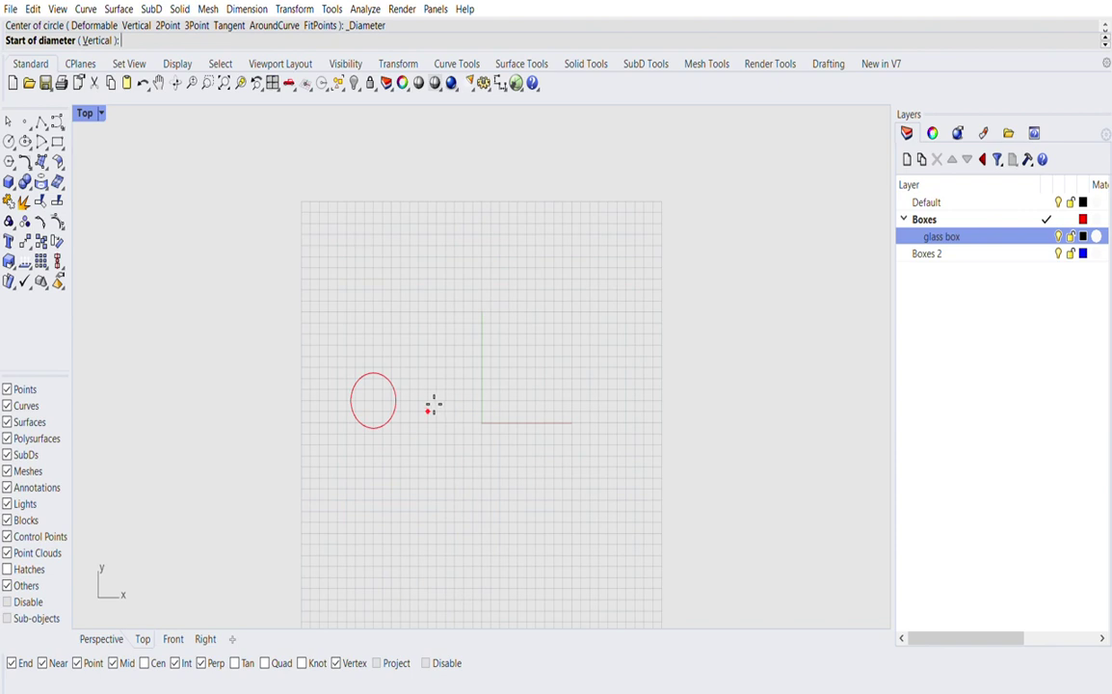
key(Escape)
text(Polyline)
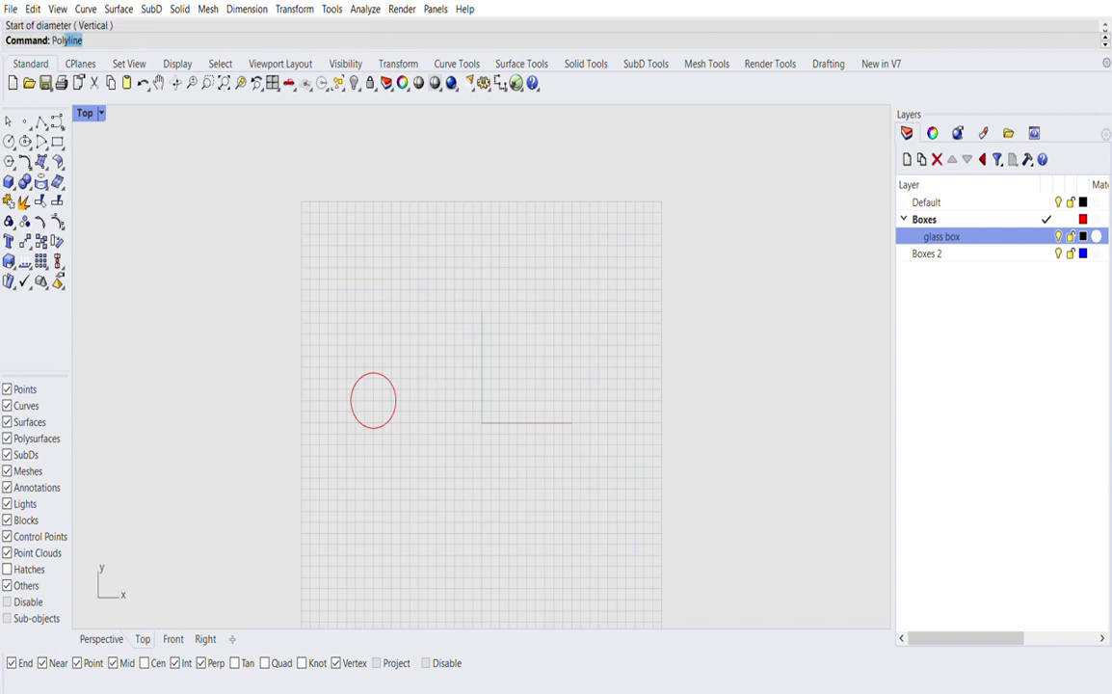
key(Return)
click(428, 493)
click(467, 297)
right_click(564, 351)
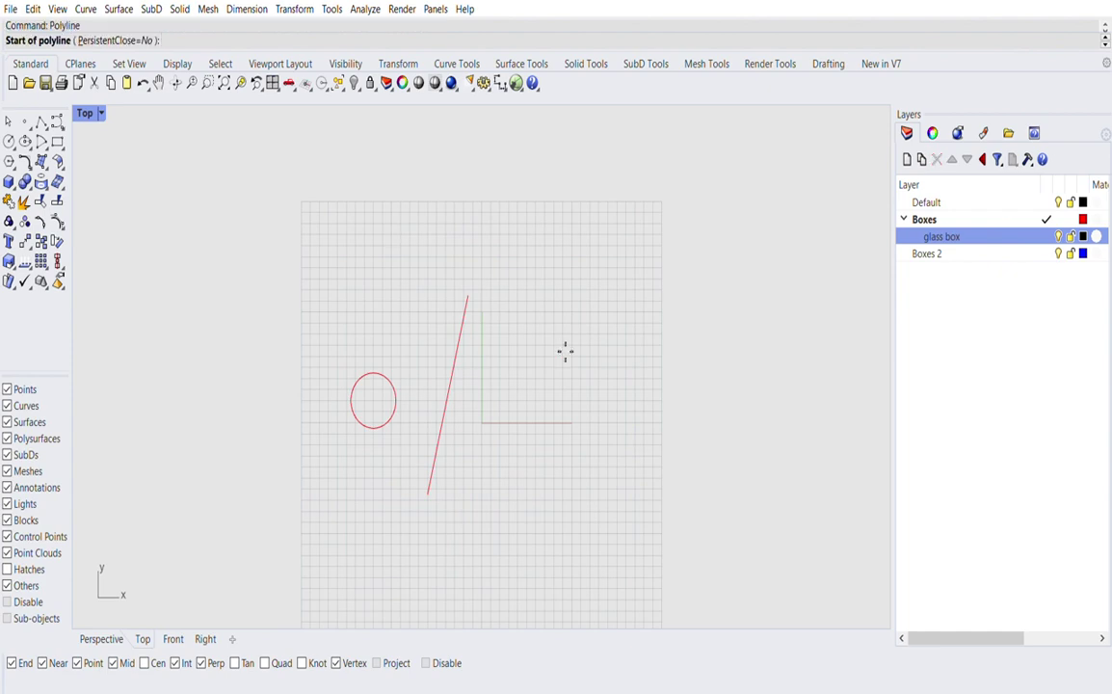
click(557, 362)
click(576, 516)
right_click(568, 446)
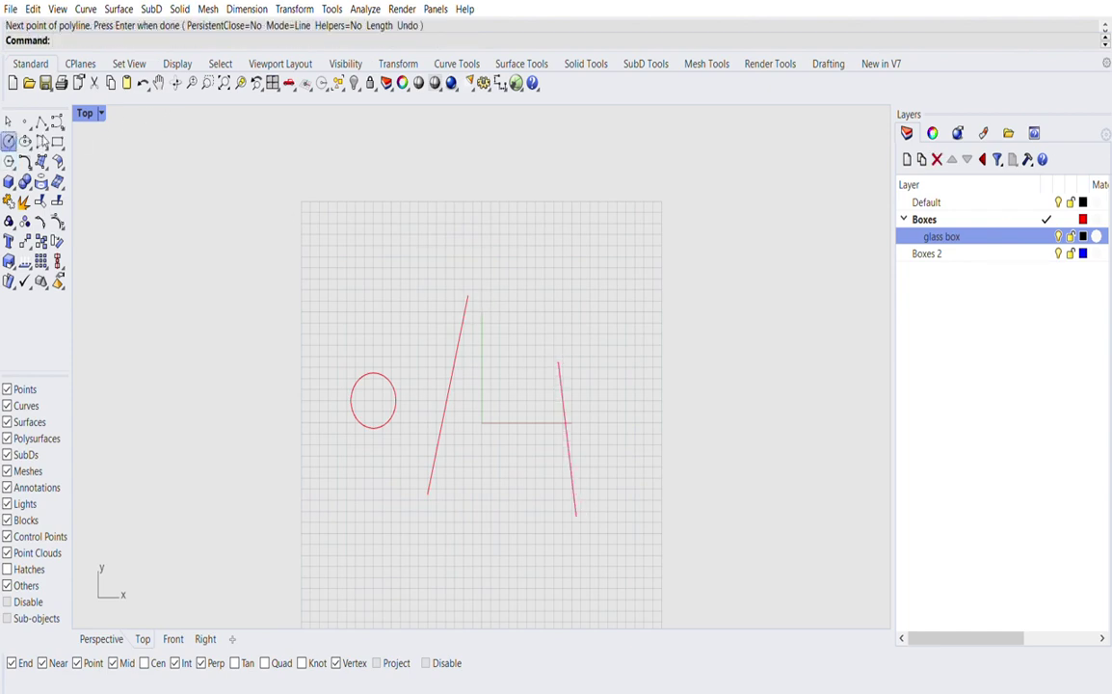
Step: Draw a diameter circle spanning the upper endpoints of the two slanted lines
click(8, 140)
click(467, 297)
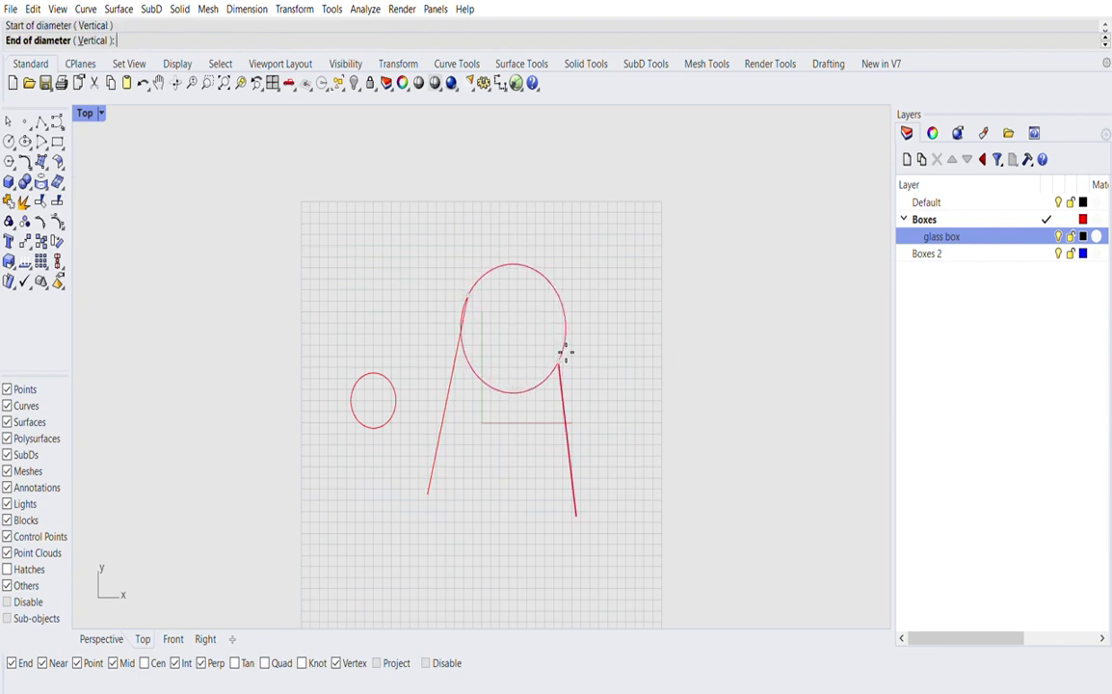
click(566, 352)
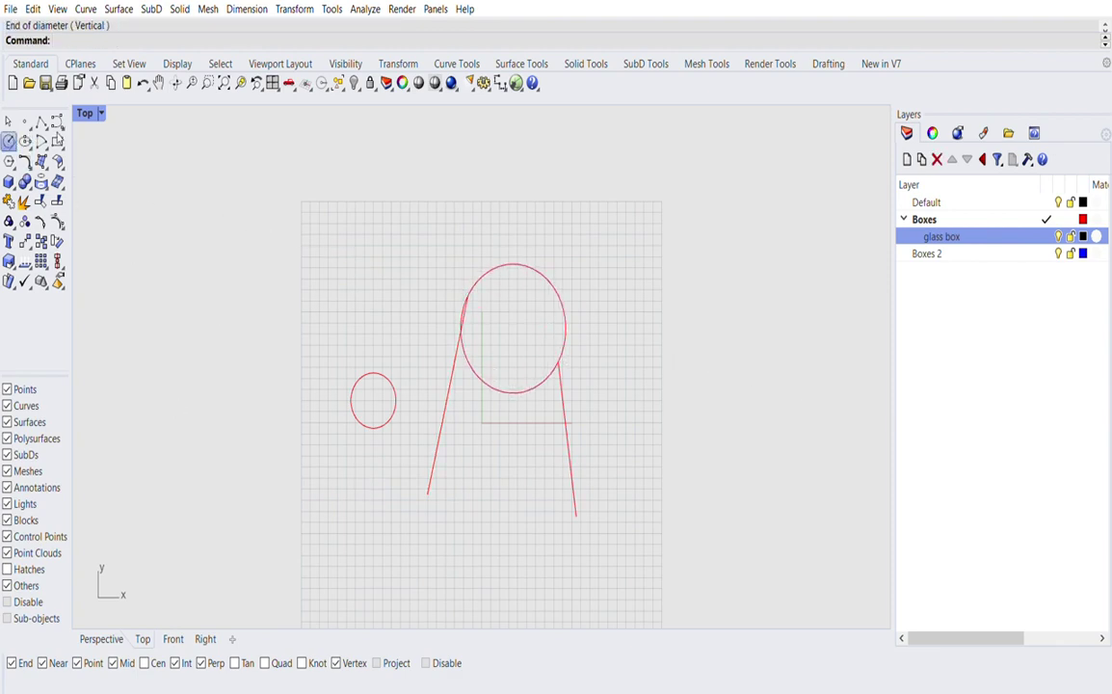
click(57, 141)
click(350, 278)
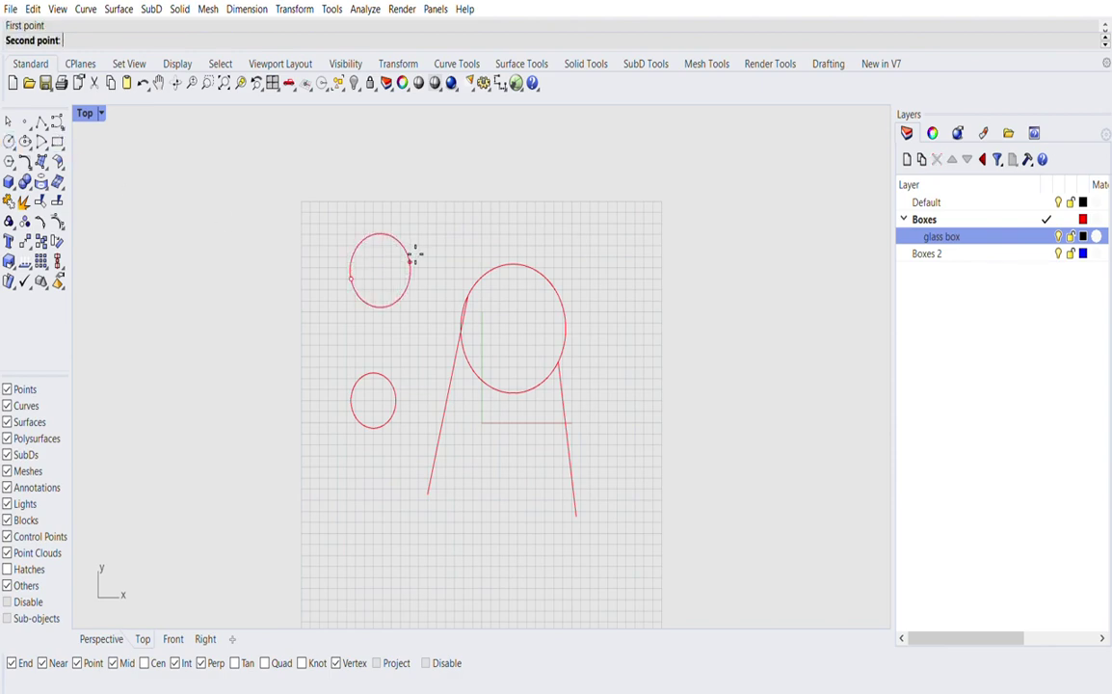
click(406, 261)
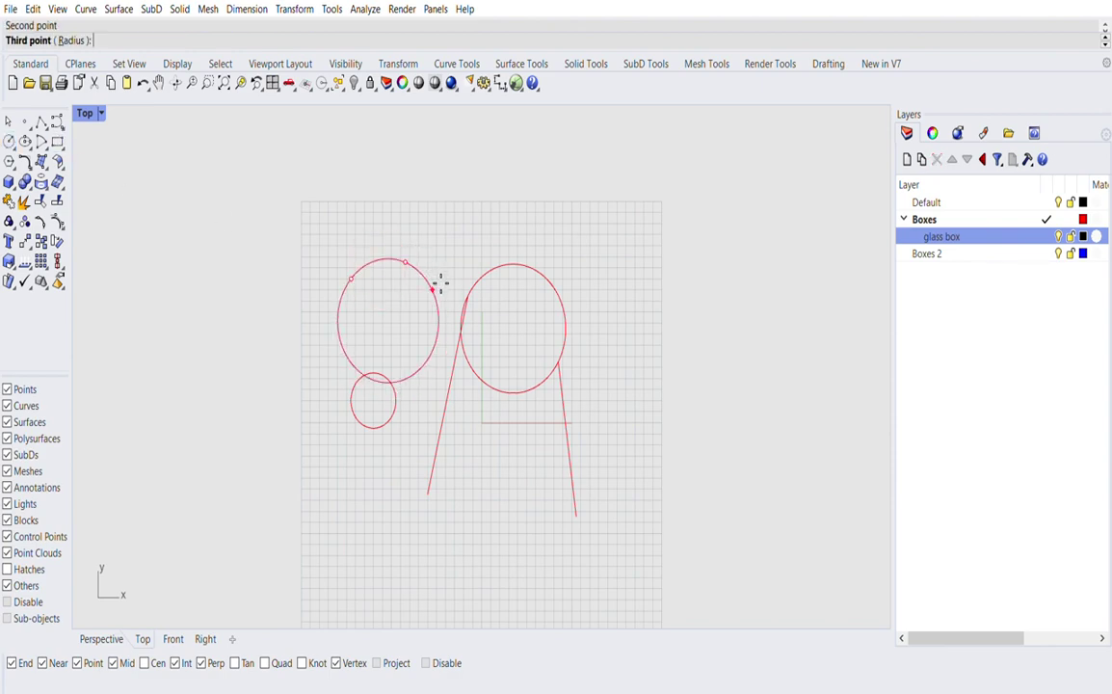
key(Escape)
Step: Draw a three-point circle through the upper endpoints of both slanted lines and a point between and below them
right_click(486, 292)
click(469, 296)
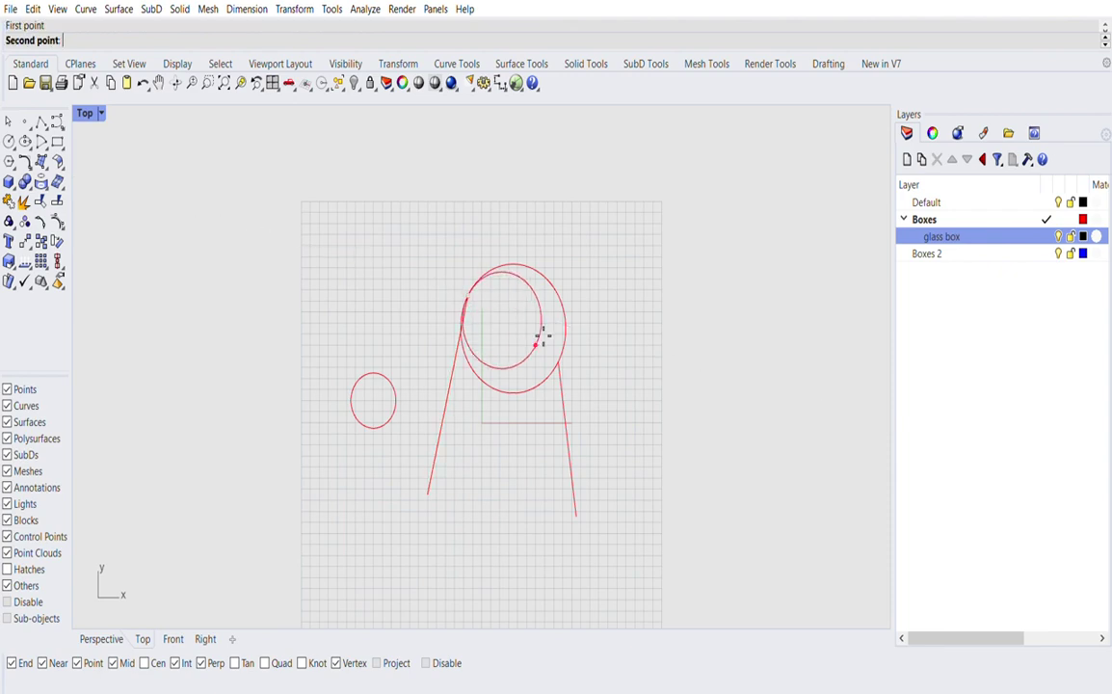
click(559, 359)
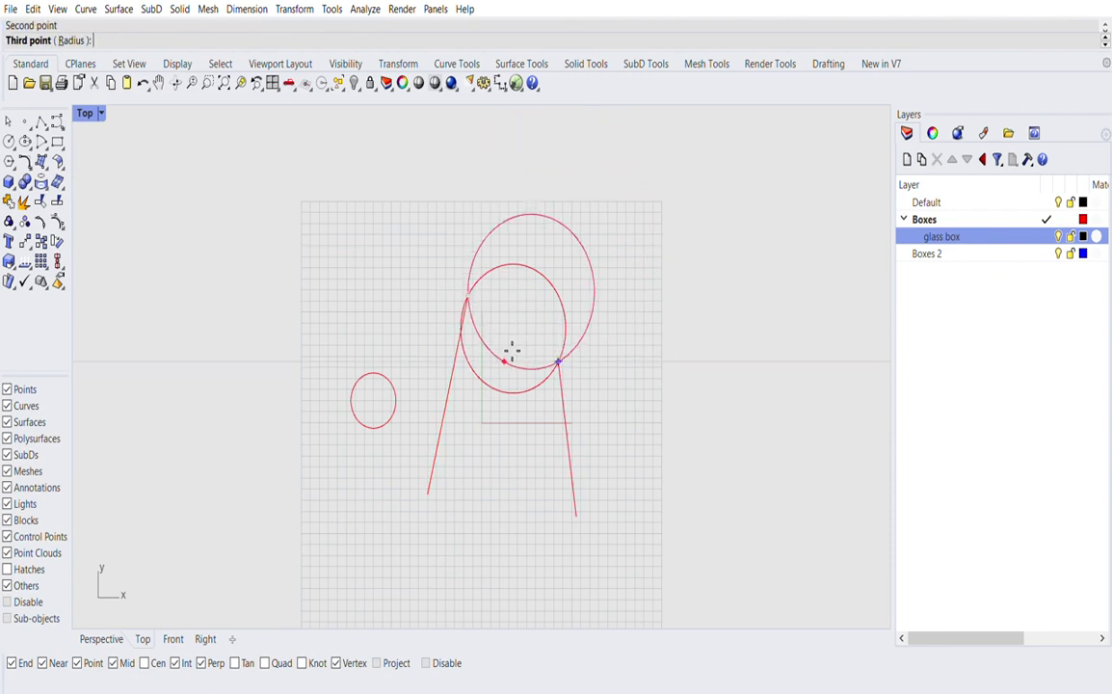
click(496, 376)
Step: Move the diameter circle away from the slanted lines to the left of the small circle
click(497, 389)
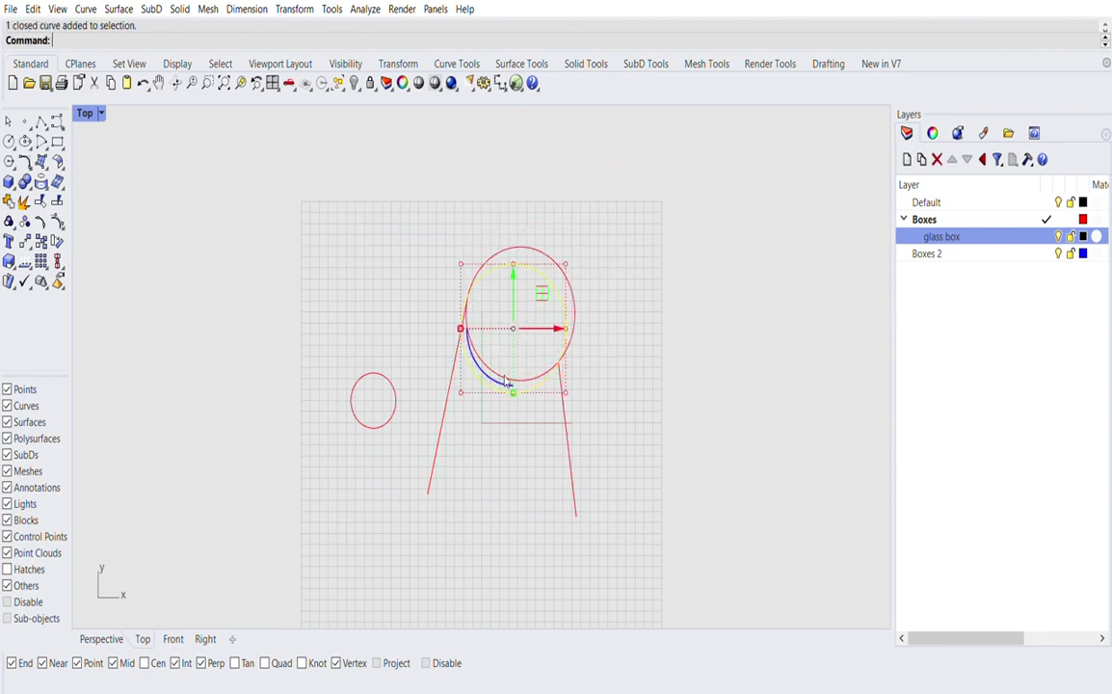
drag(557, 326, 310, 297)
scroll(603, 372, up, 3)
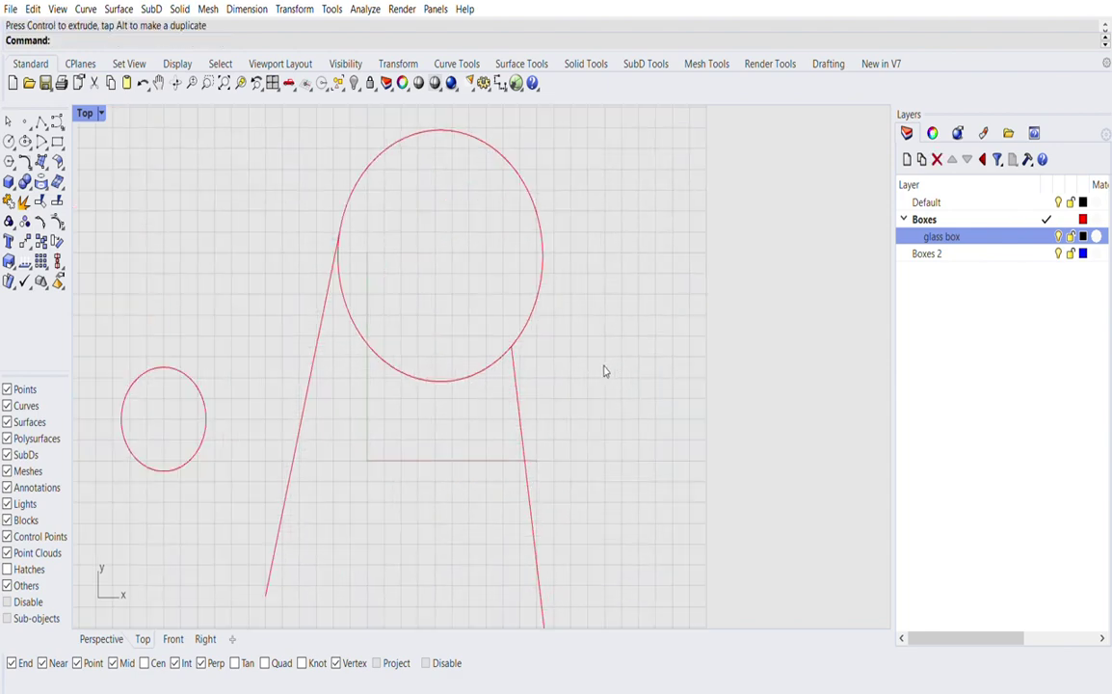
Step: Delete the three-point circle between the two slanted lines
scroll(501, 354, up, 2)
click(514, 372)
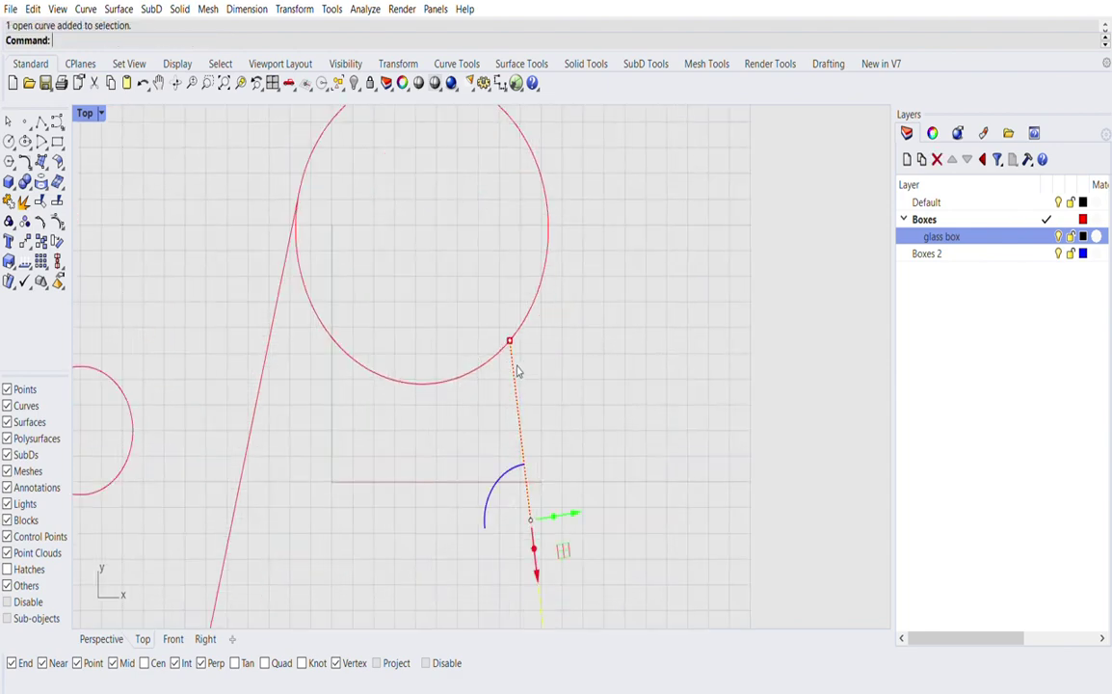
scroll(477, 389, down, 3)
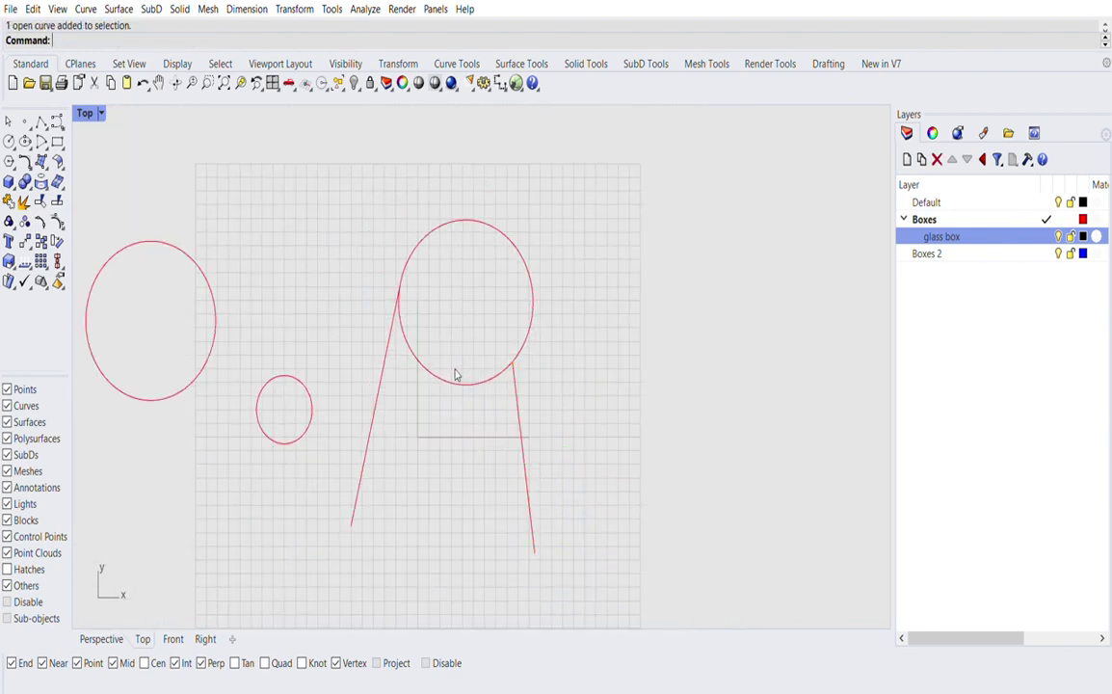
click(458, 381)
key(Delete)
Step: Redraw a three-point circle through the upper endpoints of both slanted lines and a third point between and below them
key(Return)
click(399, 281)
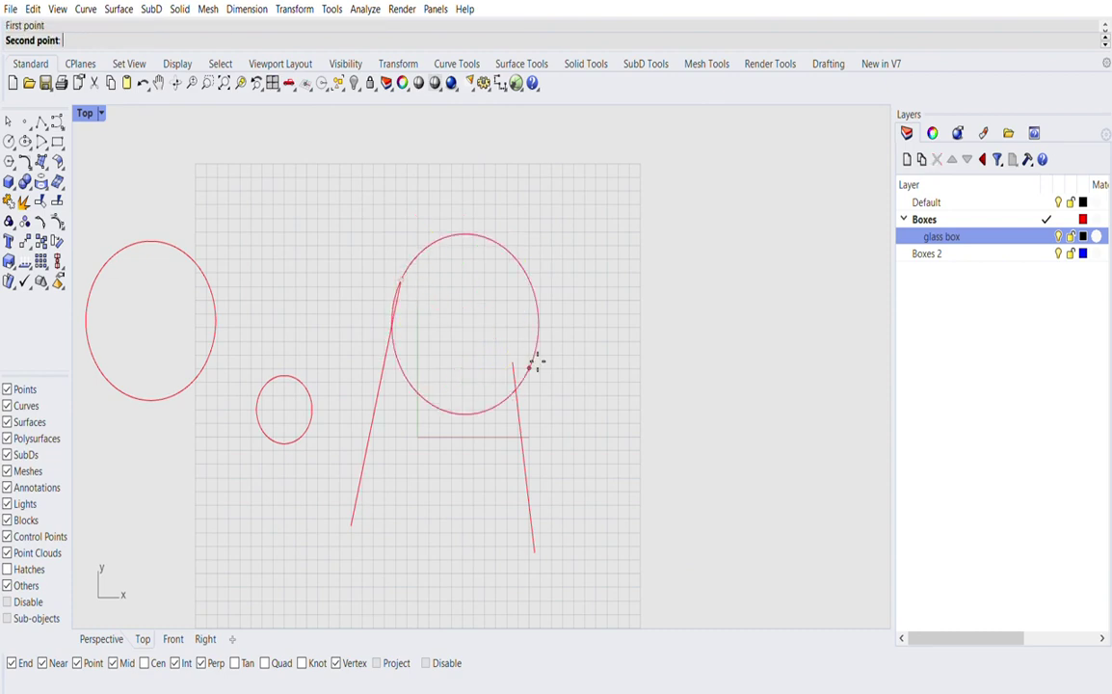
click(519, 358)
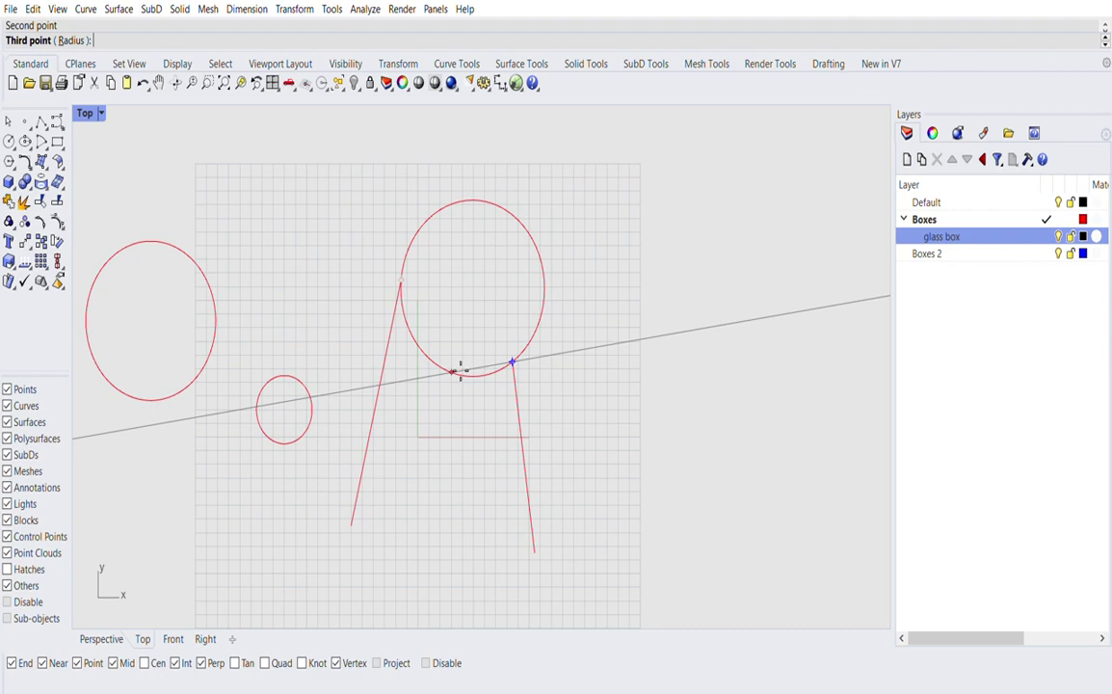
click(457, 370)
scroll(521, 293, down, 2)
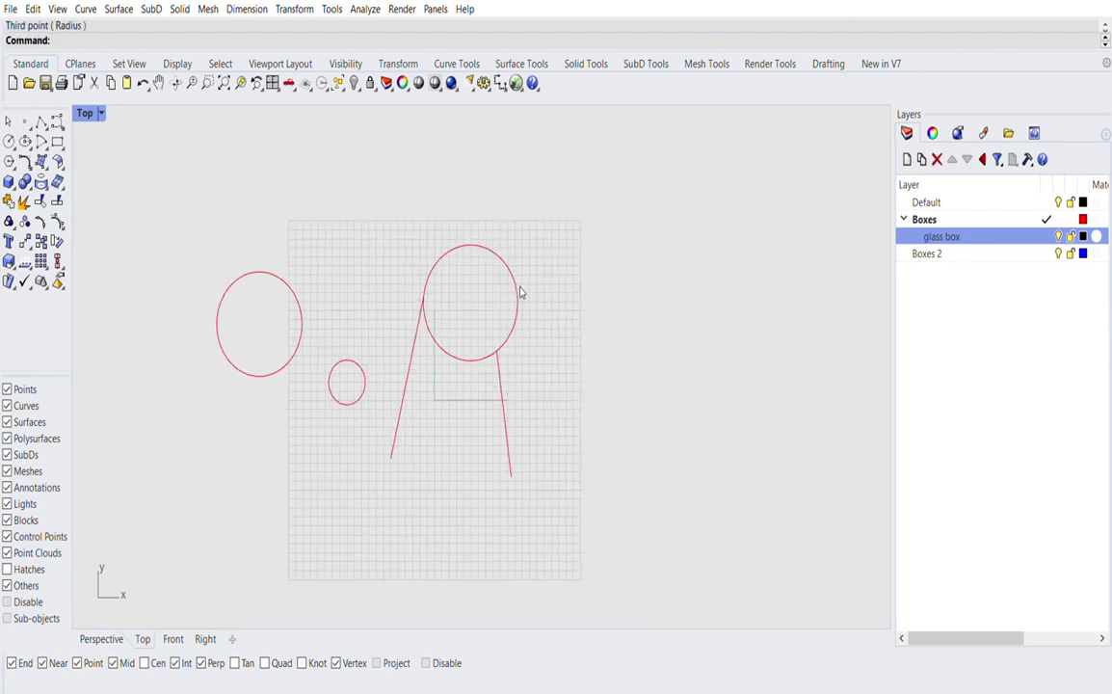
Step: Draw a horizontal ellipse from its center above the small circle, setting both axes freehand
scroll(416, 317, up, 2)
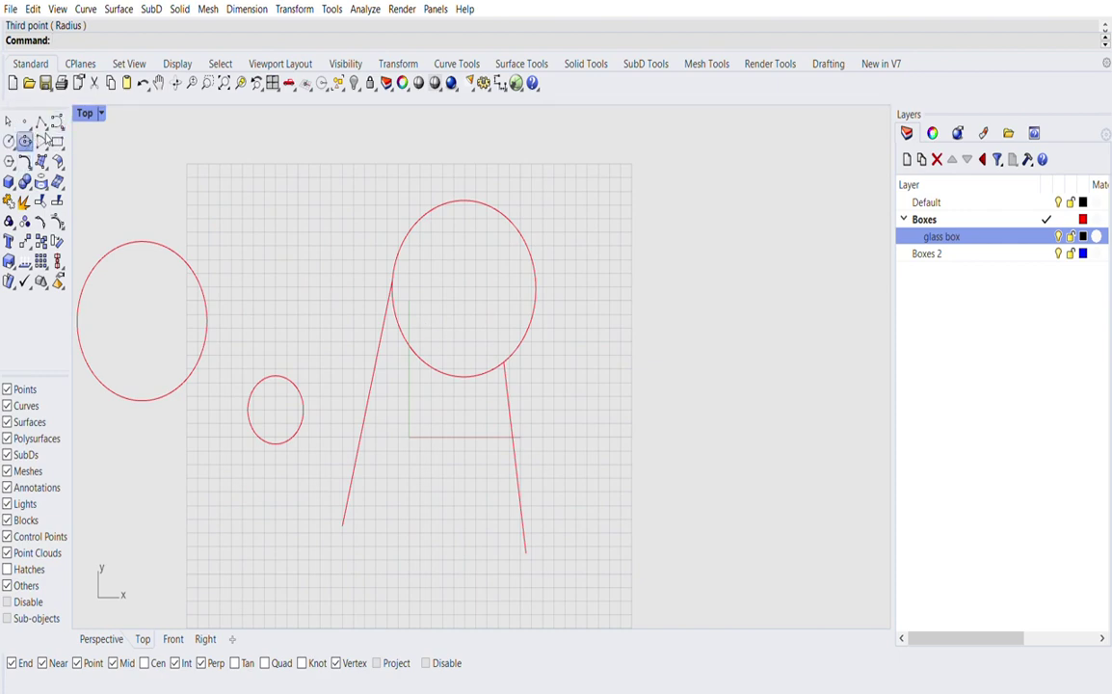
click(27, 141)
click(265, 204)
click(331, 204)
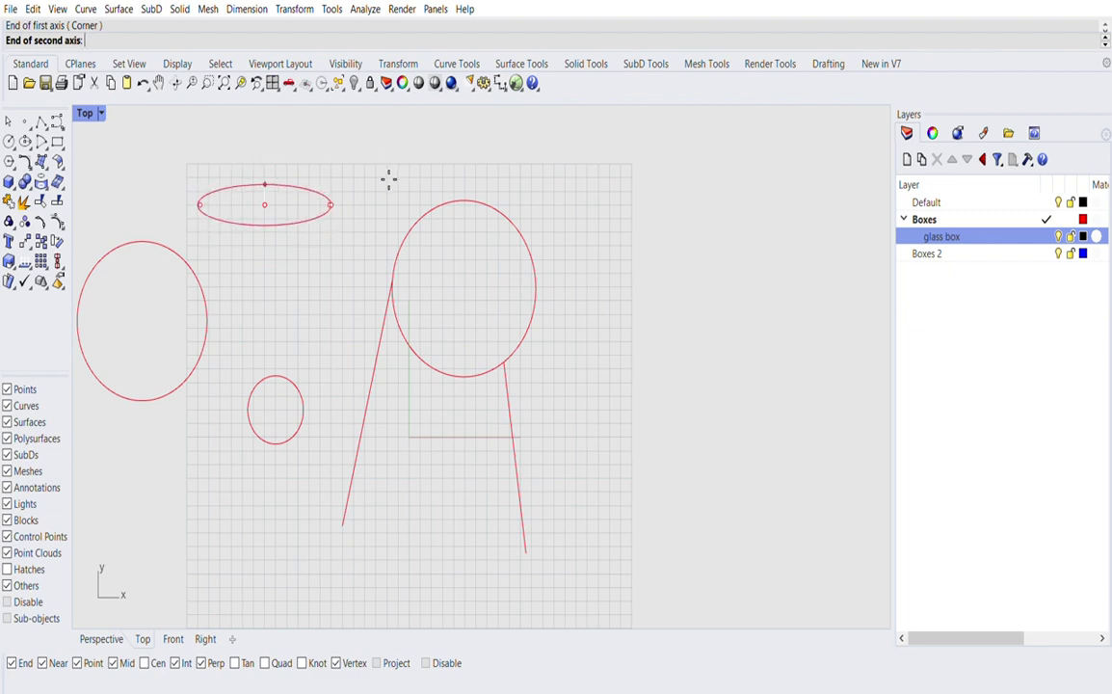
click(287, 152)
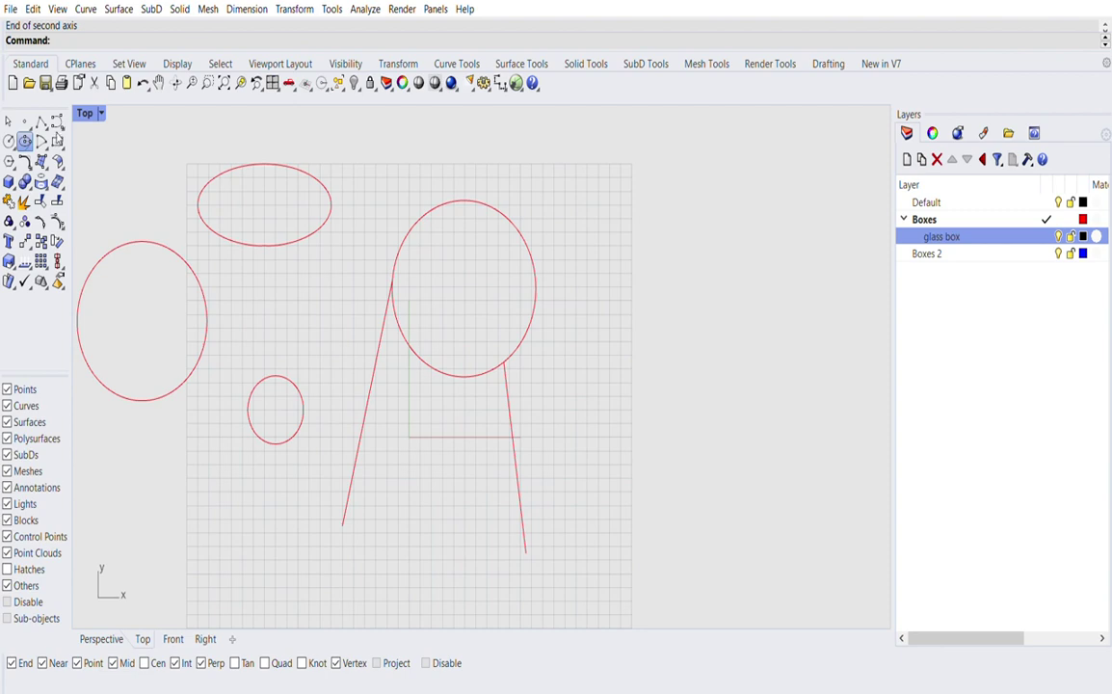
Step: Draw a second horizontal ellipse by diameter to the upper right of the three-point circle
right_click(24, 140)
click(537, 225)
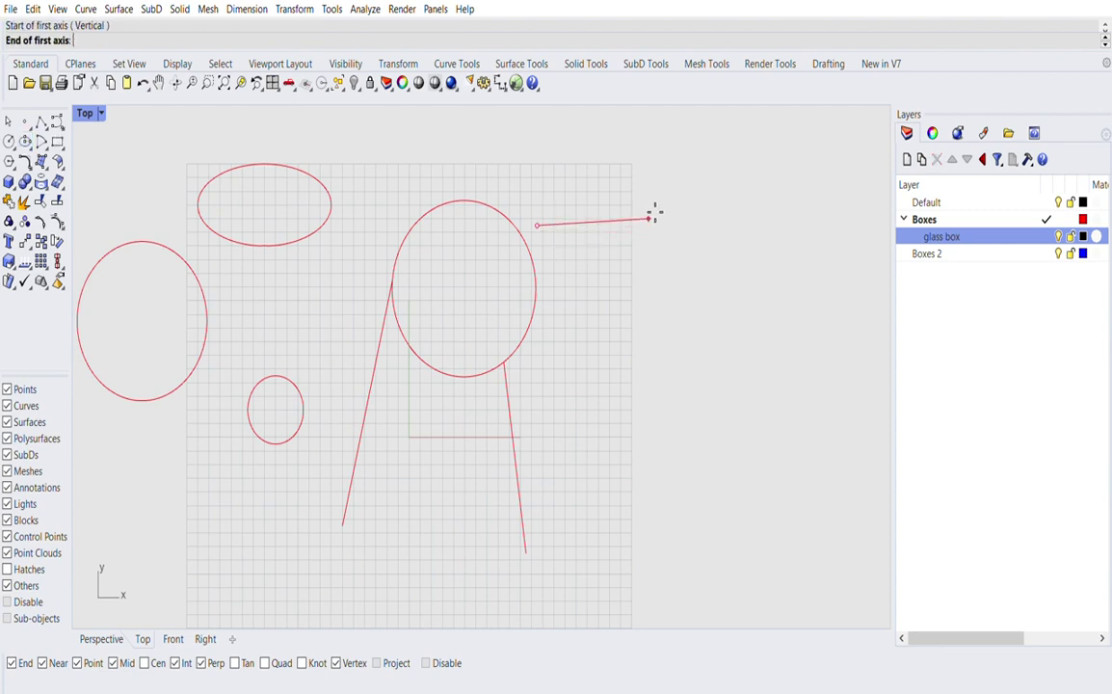
click(651, 220)
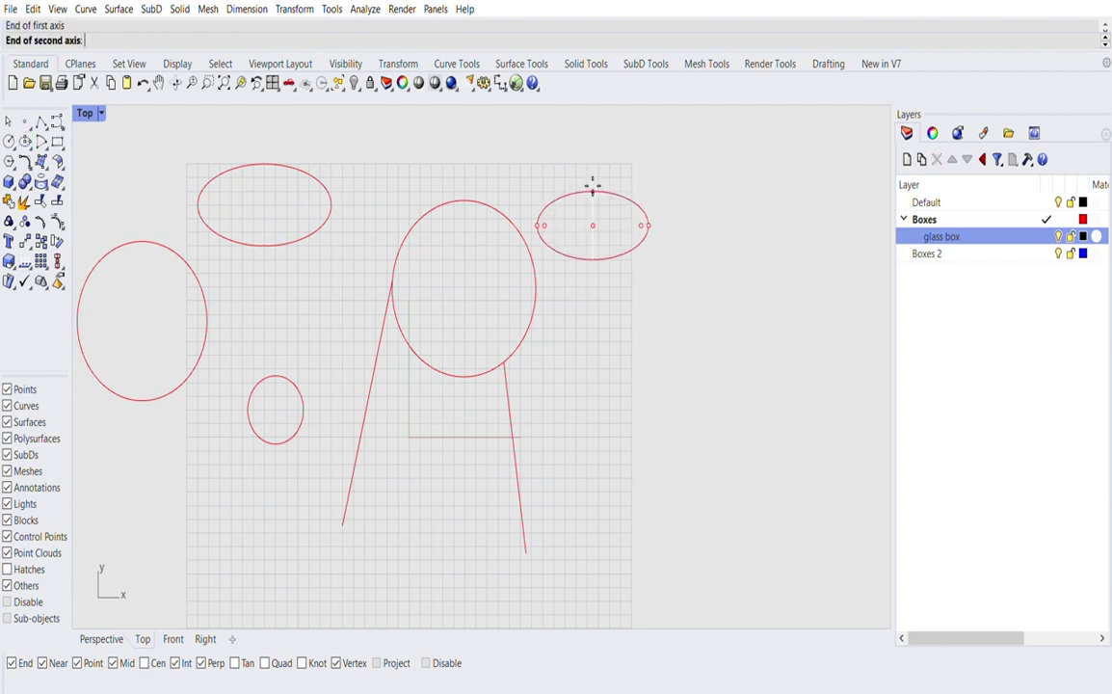
click(593, 186)
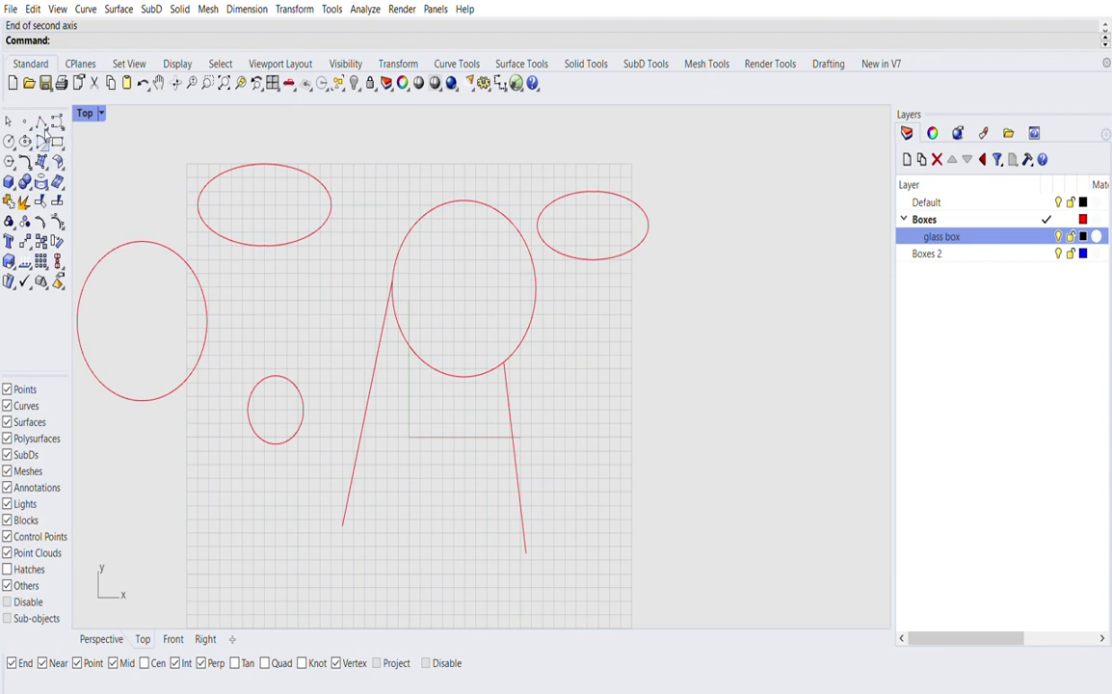
Step: Draw an arc to the right of the right slanted line from its center, start and end points, set freehand
click(44, 135)
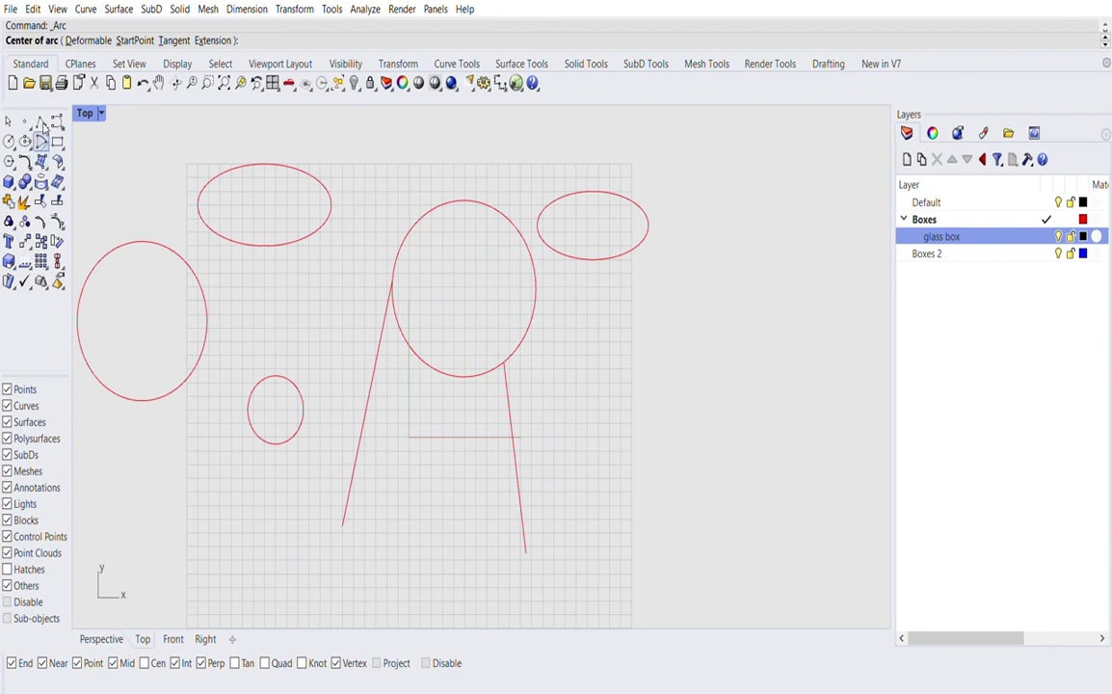
click(542, 462)
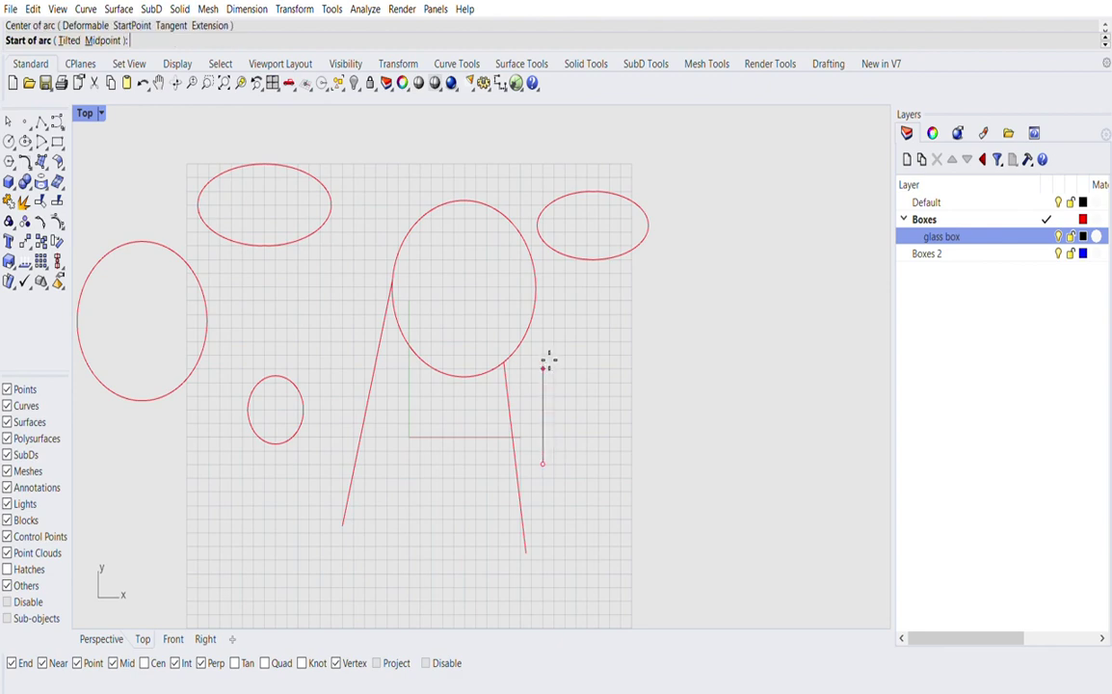
click(542, 427)
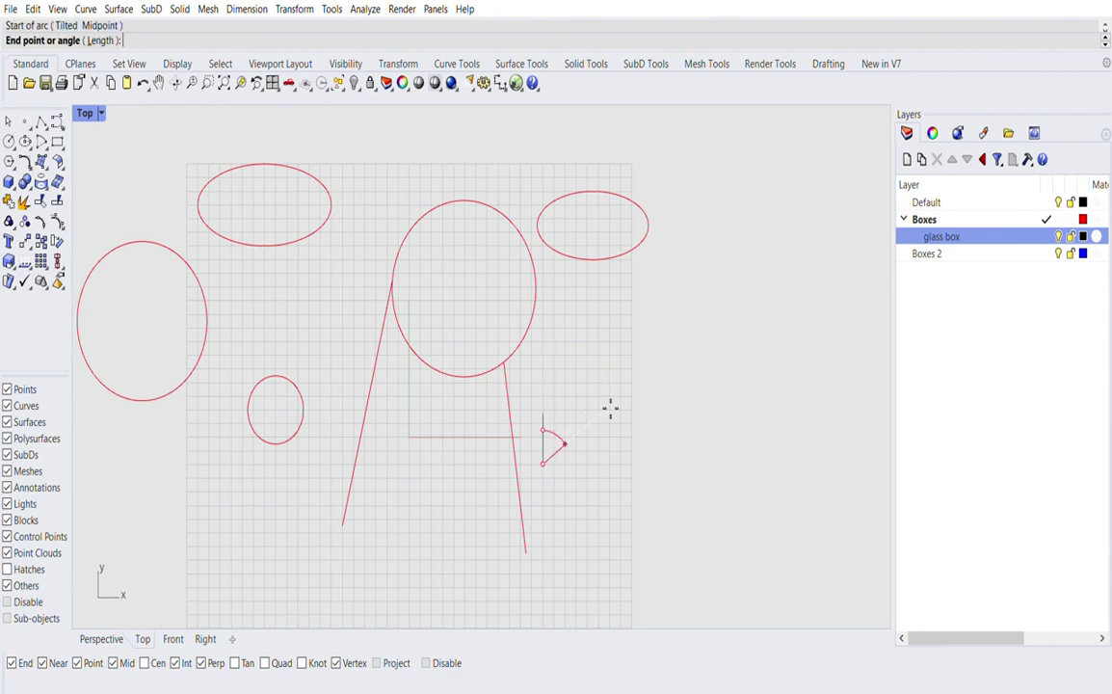
click(589, 479)
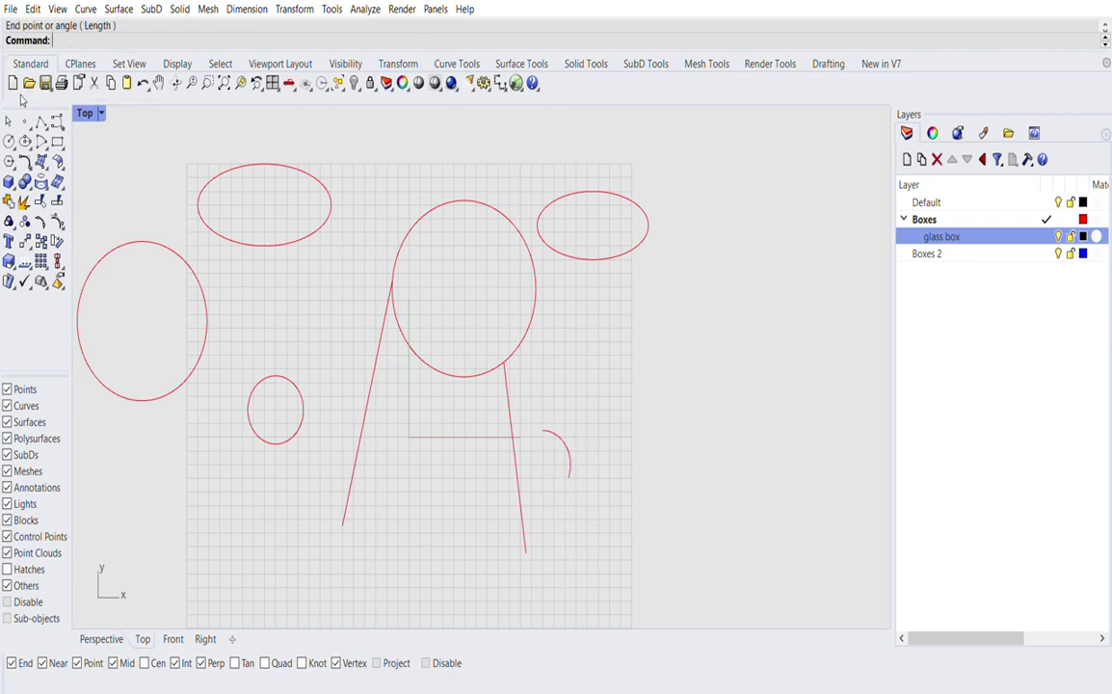
Step: Draw an arc by start, end and point on arc between the slanted lines' upper endpoints, bulging downward
click(80, 137)
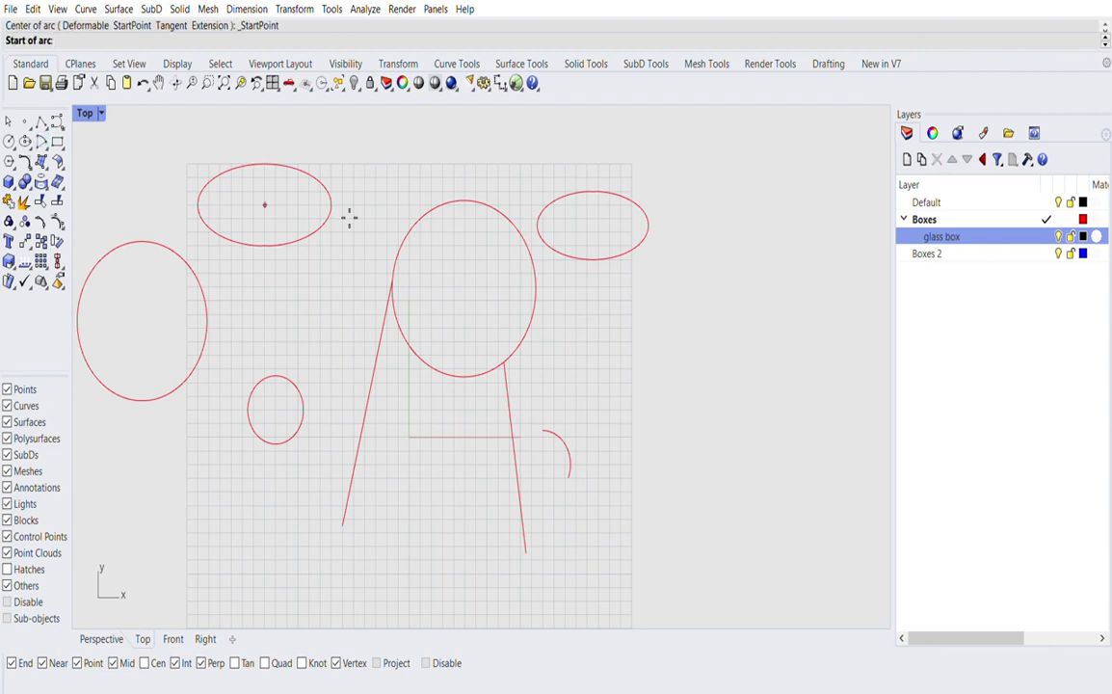
click(395, 279)
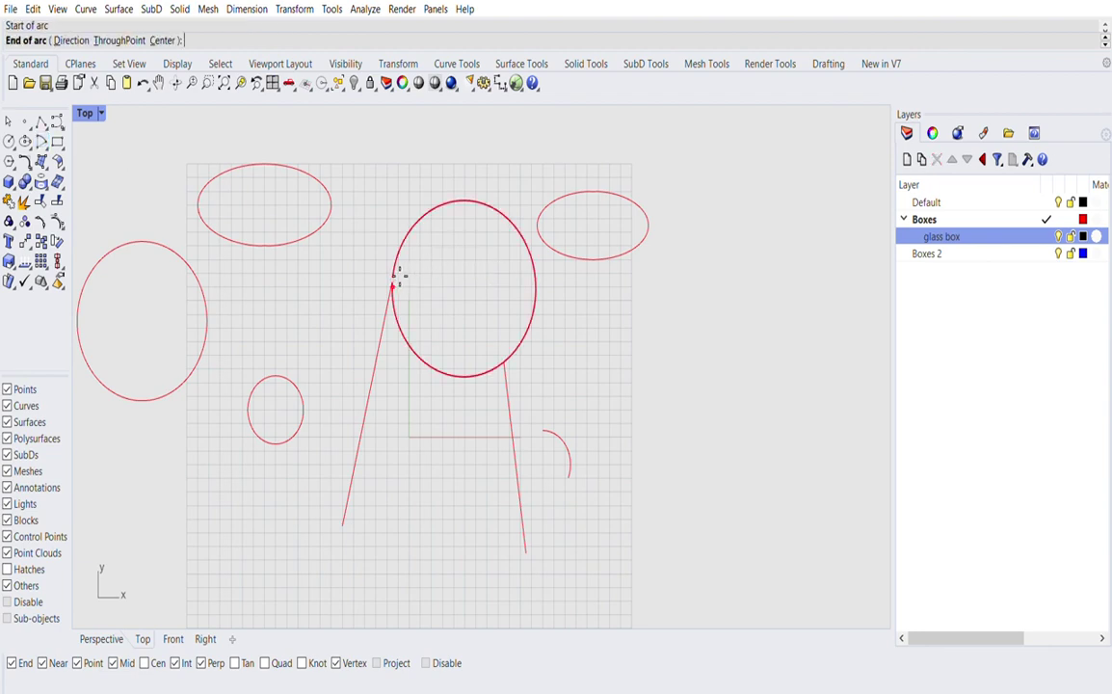
click(507, 352)
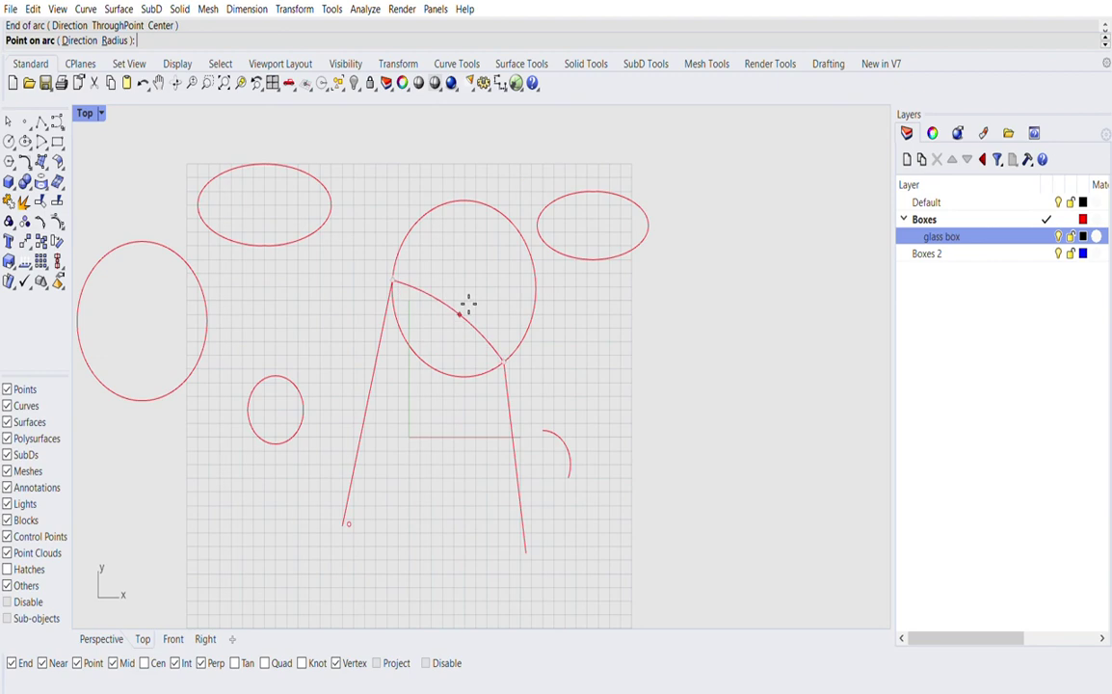
click(454, 340)
Step: Delete the three-point circle around the new connecting arc
click(536, 313)
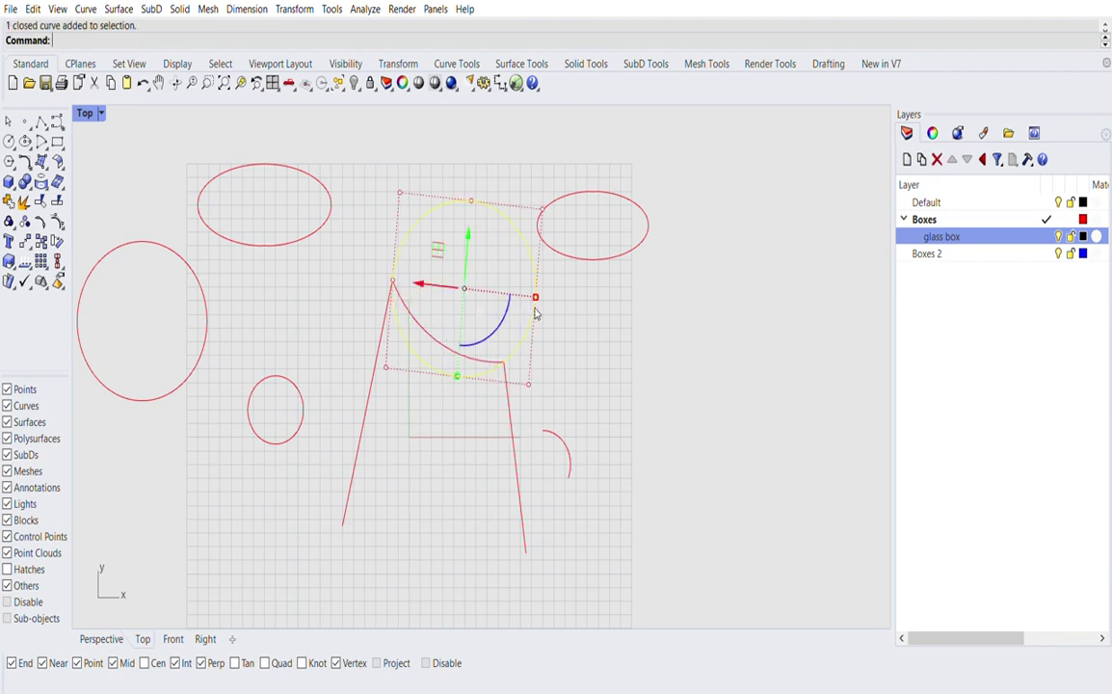
key(Delete)
scroll(526, 284, up, 4)
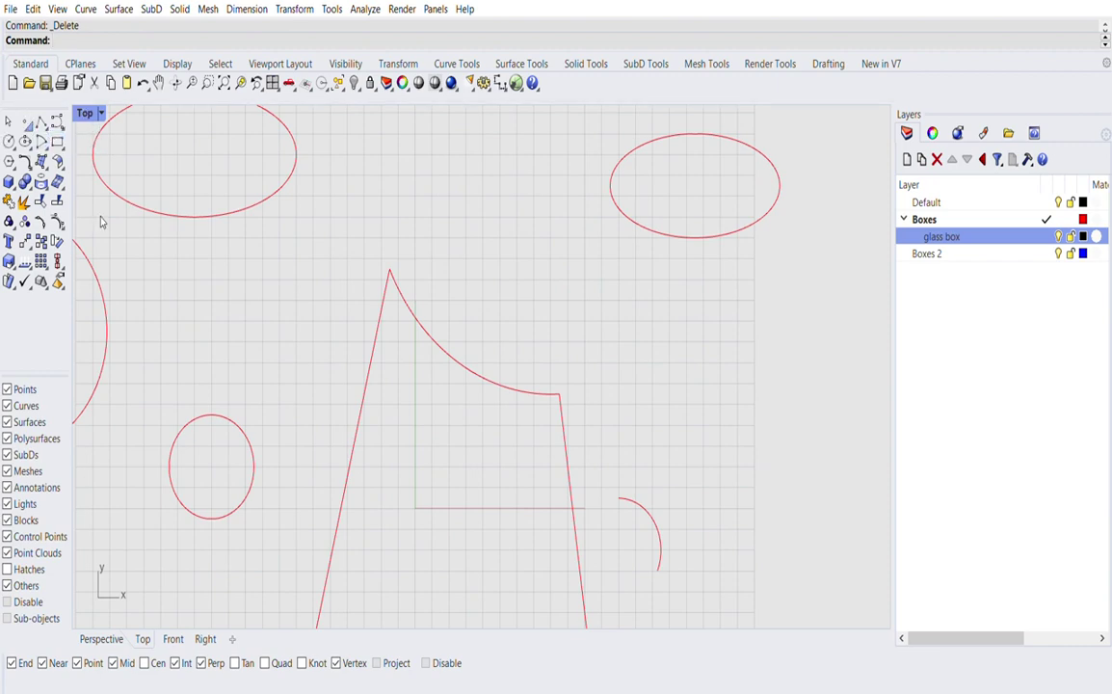
Step: Draw a corner-to-corner rectangle between the two ellipses with a length of 7 and a width of 10
click(57, 140)
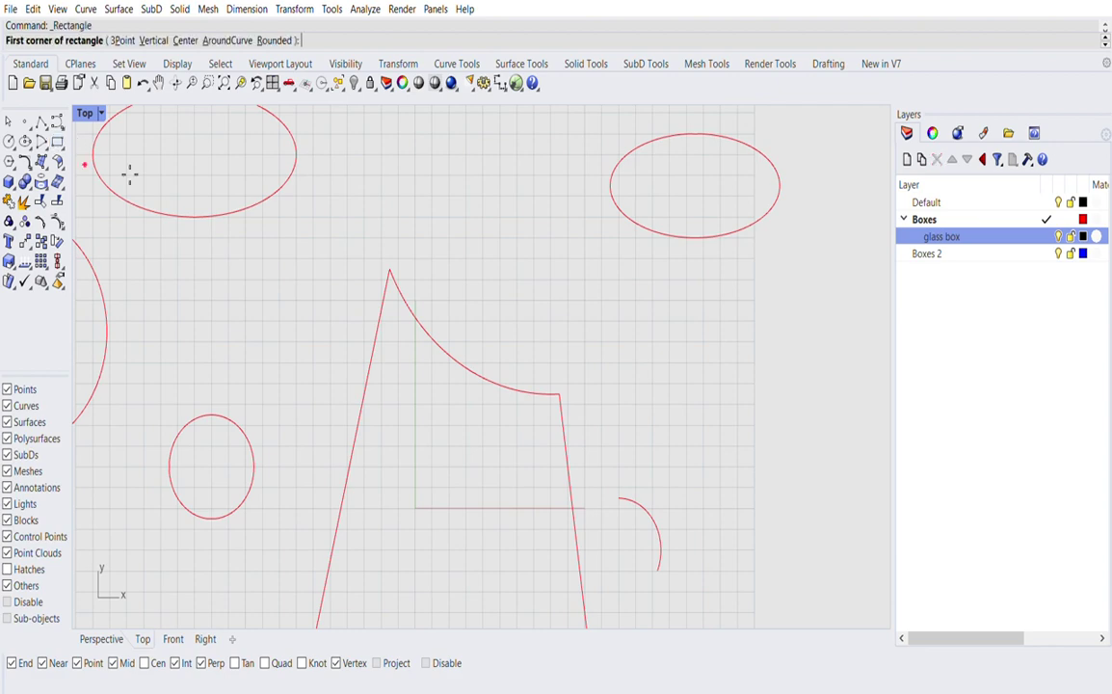
scroll(349, 238, down, 2)
click(339, 240)
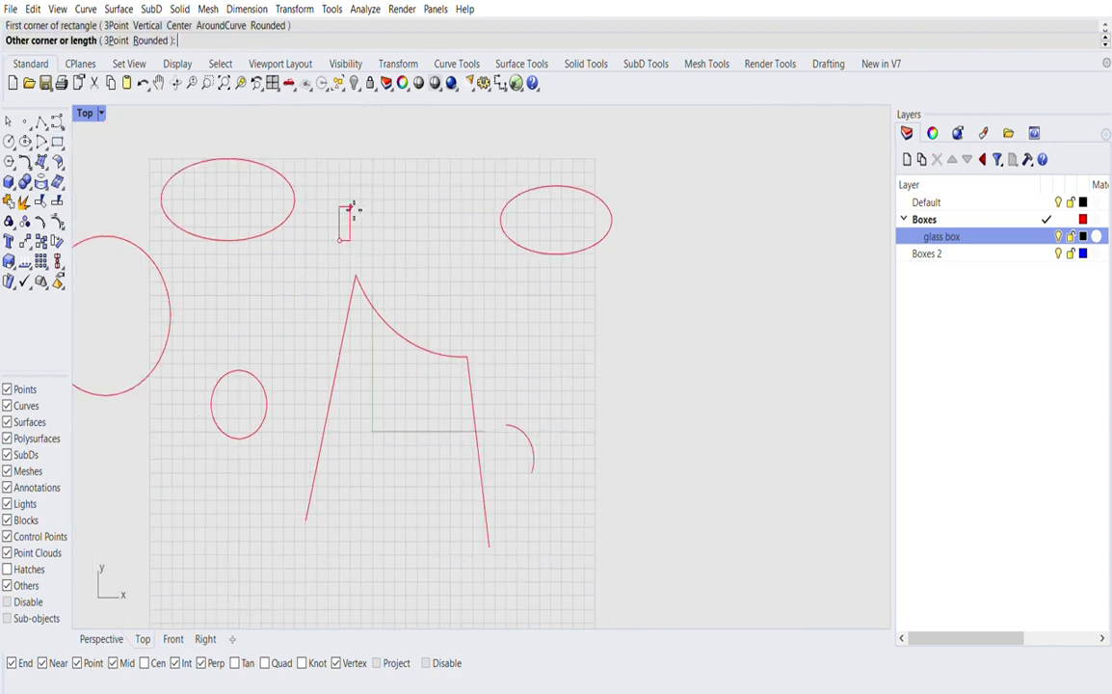
text(7)
key(Return)
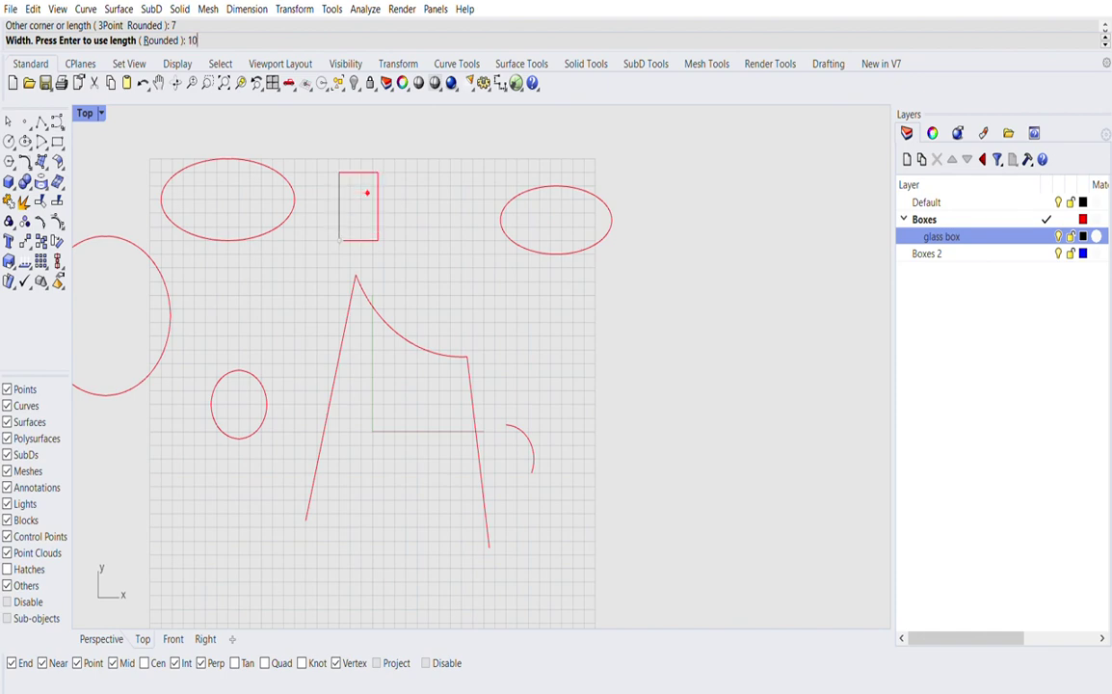
click(367, 179)
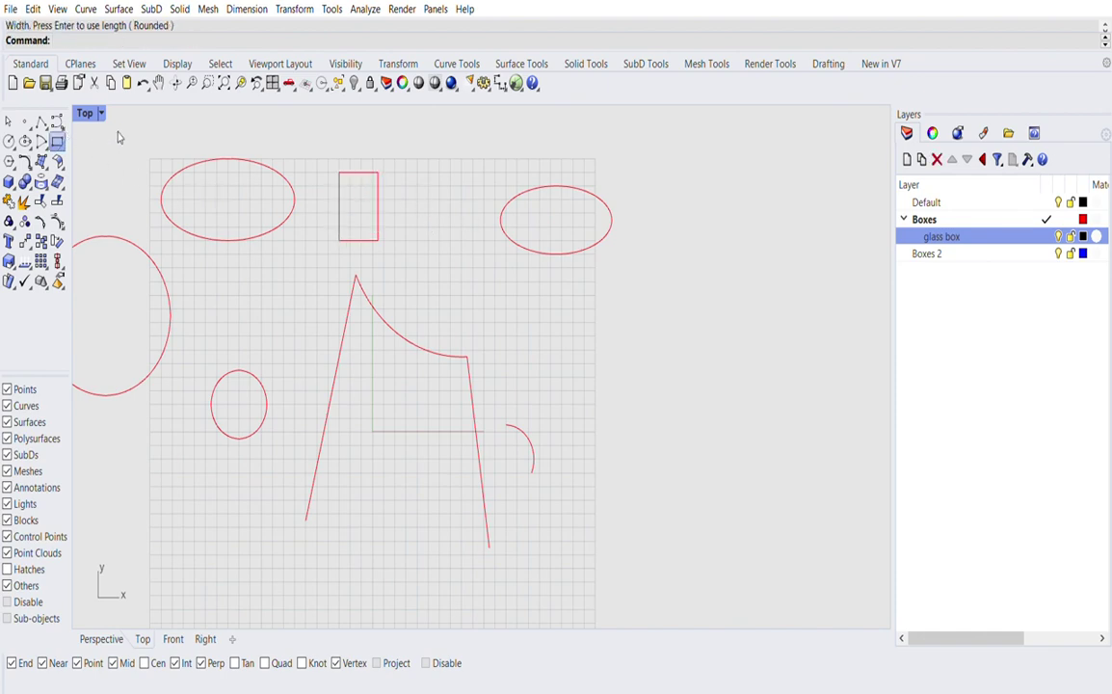
key(Return)
click(445, 287)
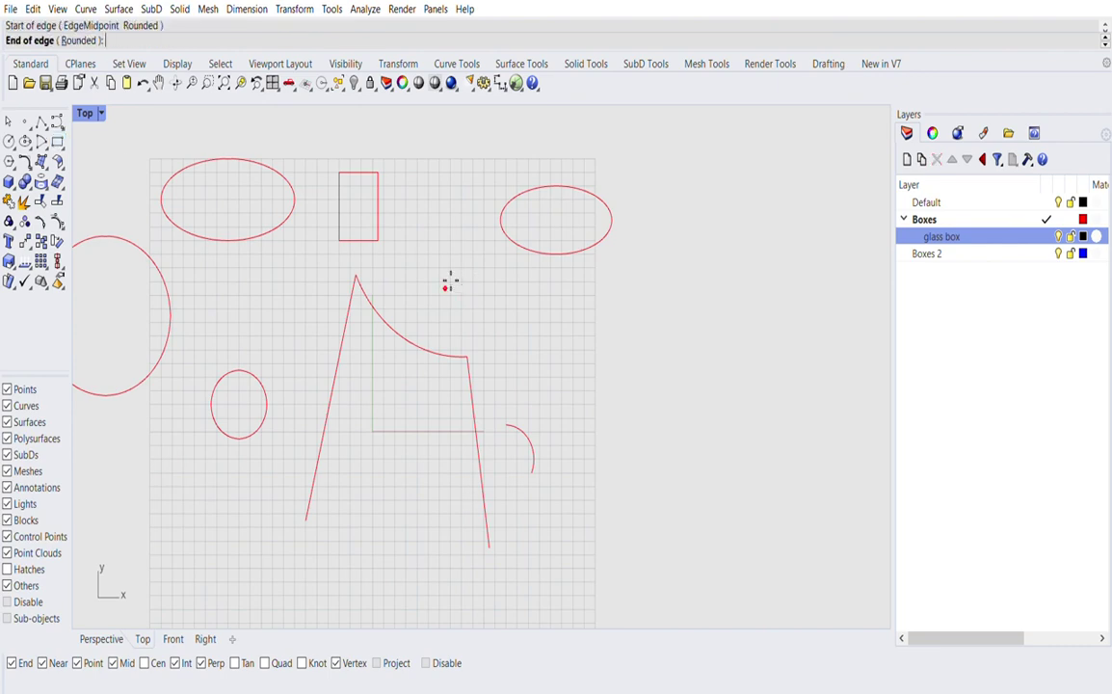
click(539, 295)
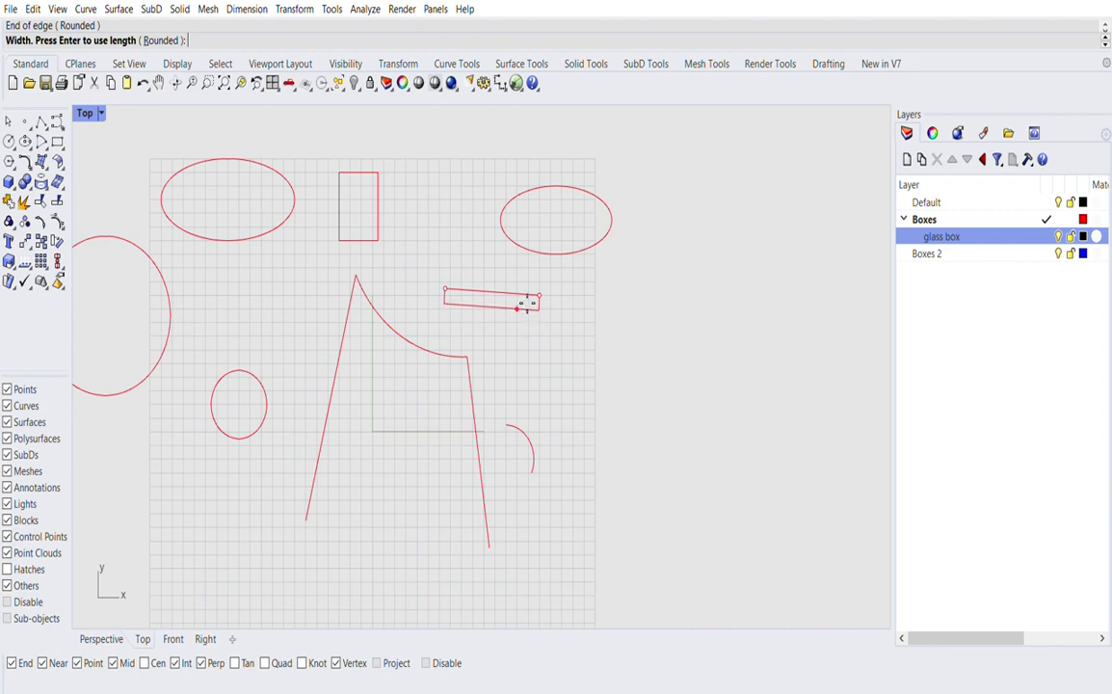
key(Escape)
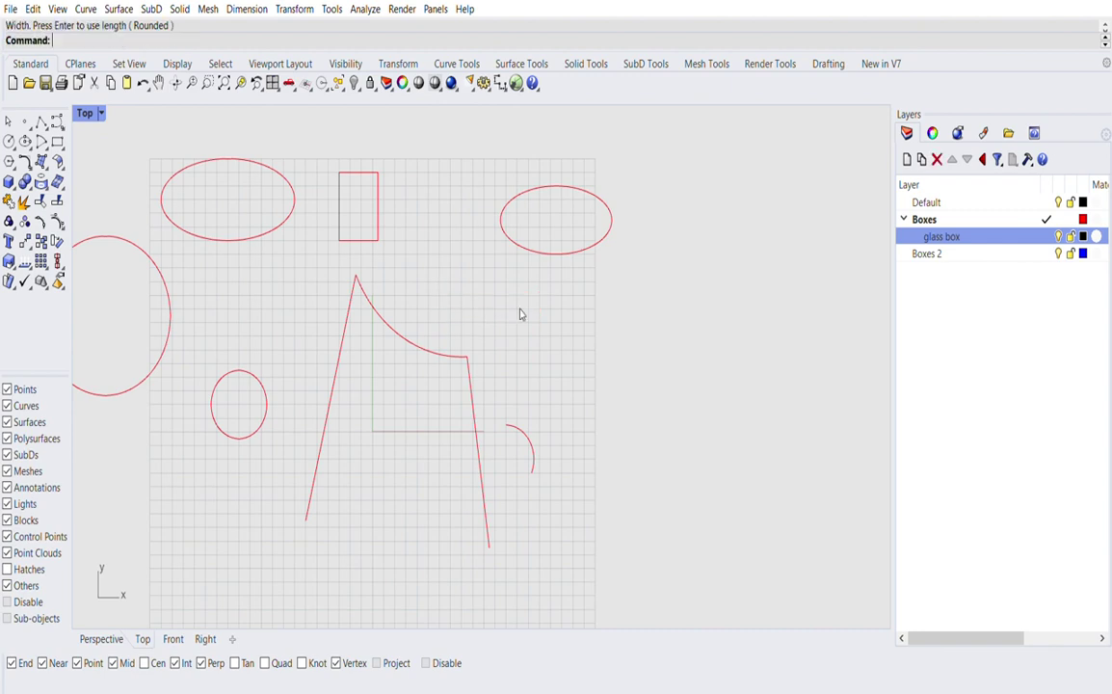
Step: Draw a three-point rectangle using the right slanted line as its edge, with the width set freehand to its right
key(Return)
click(469, 356)
click(490, 546)
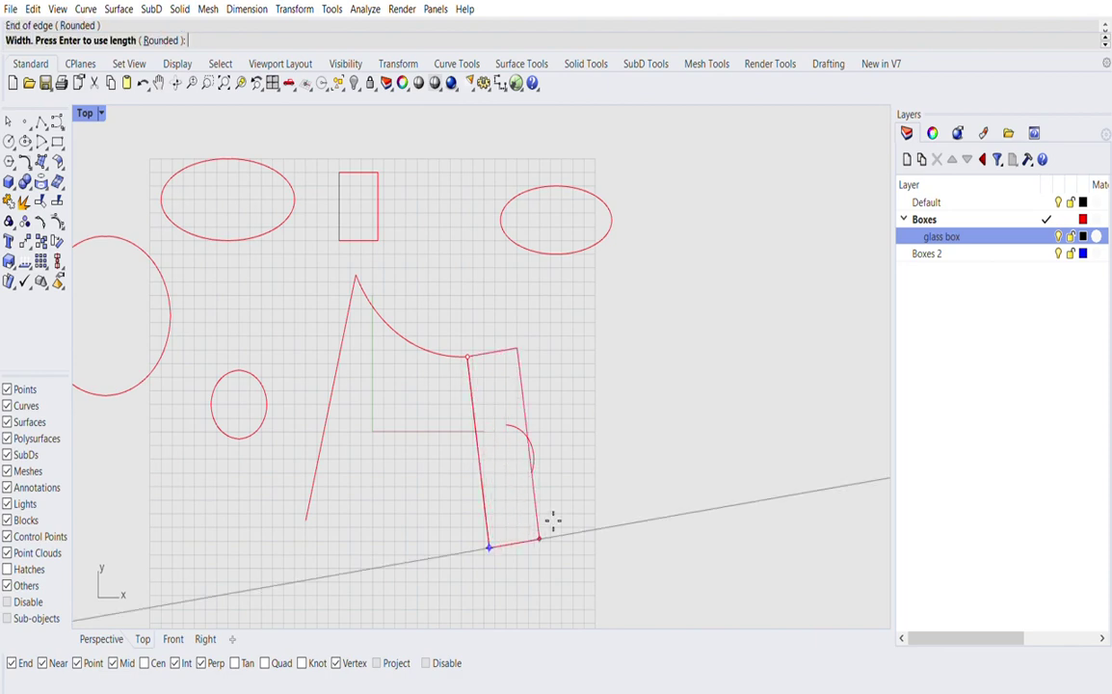
click(578, 513)
Step: Draw a polygon with 3 sides in Circumscribed mode above the connecting arc, setting its center and edge midpoint freehand
scroll(541, 414, down, 2)
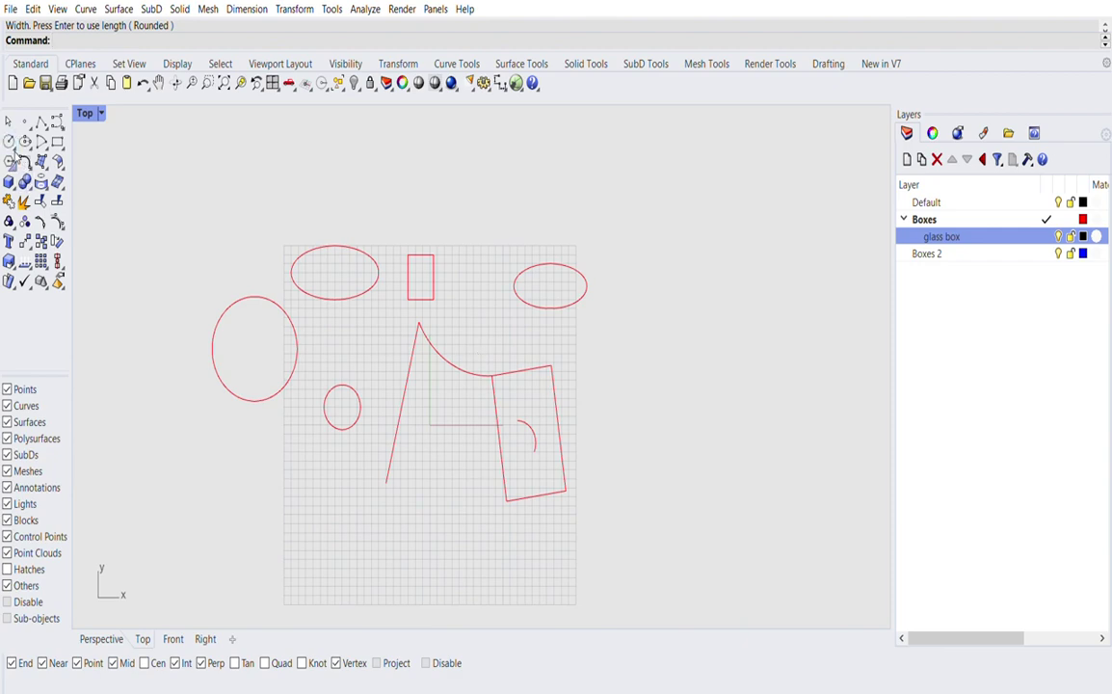
click(10, 150)
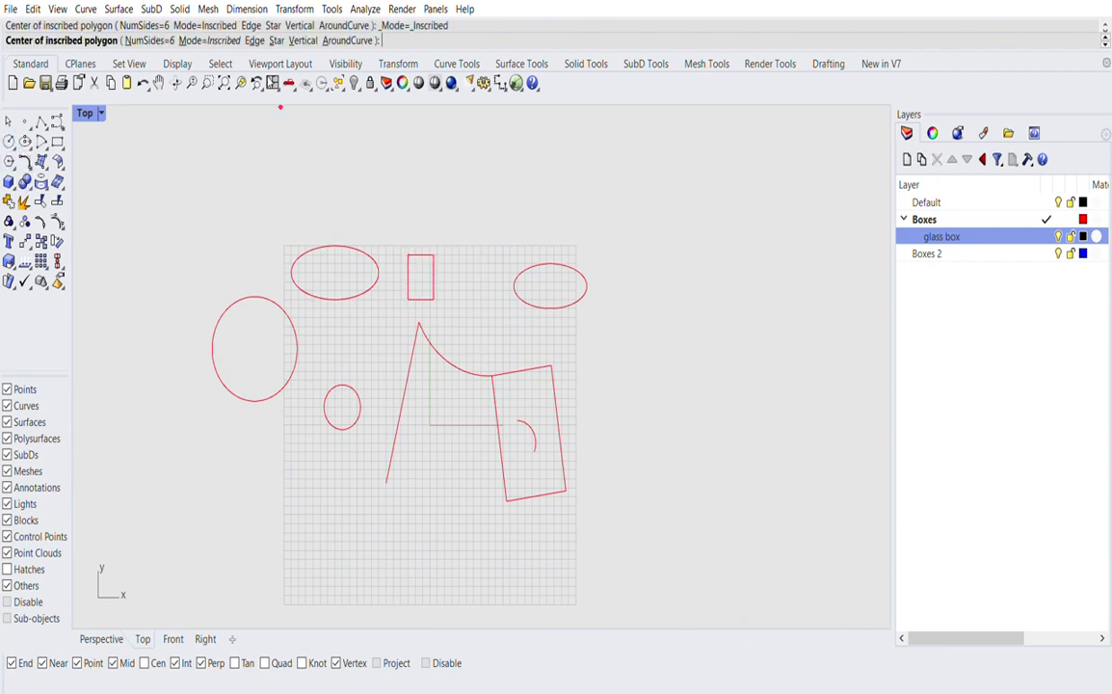
click(166, 29)
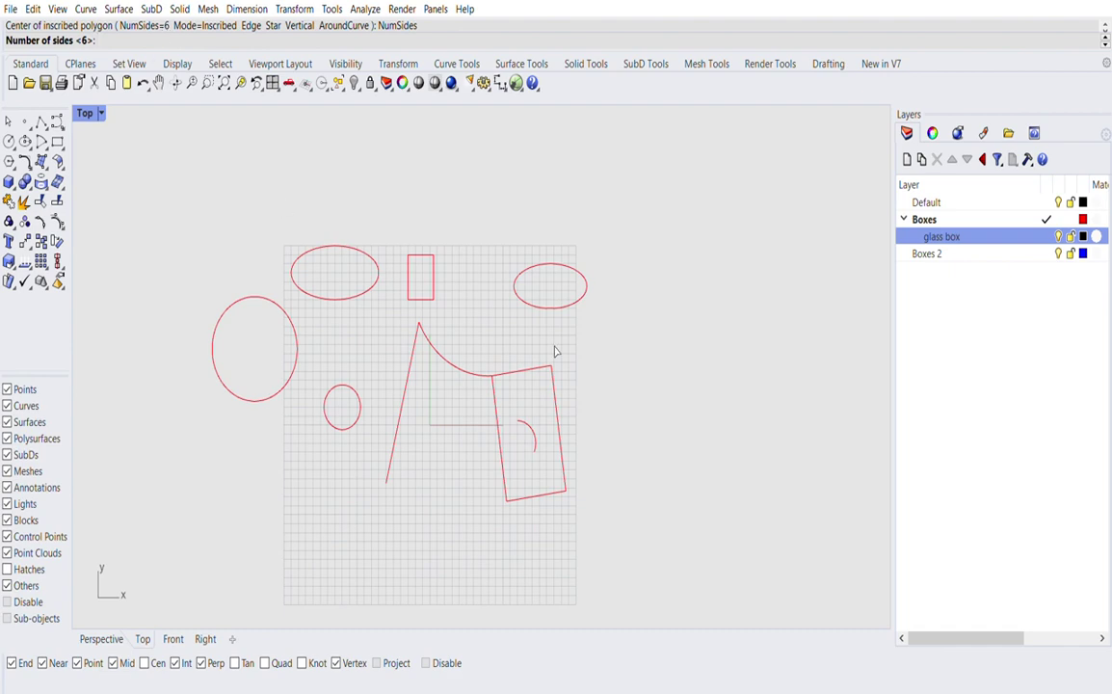
key(Return)
click(462, 312)
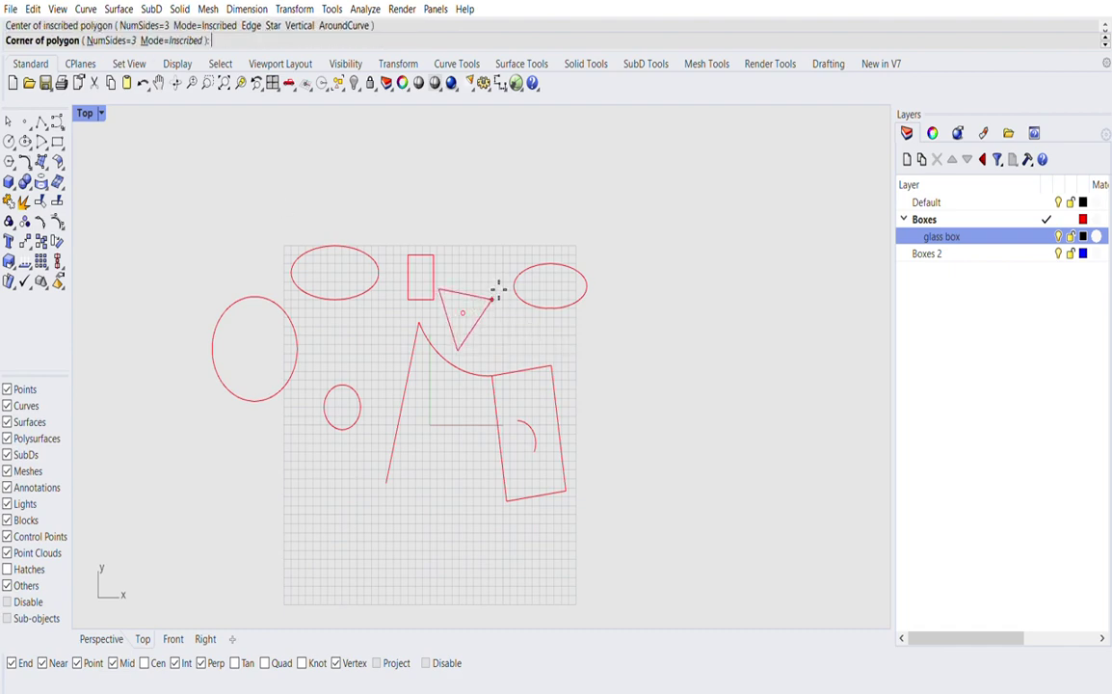
text(2)
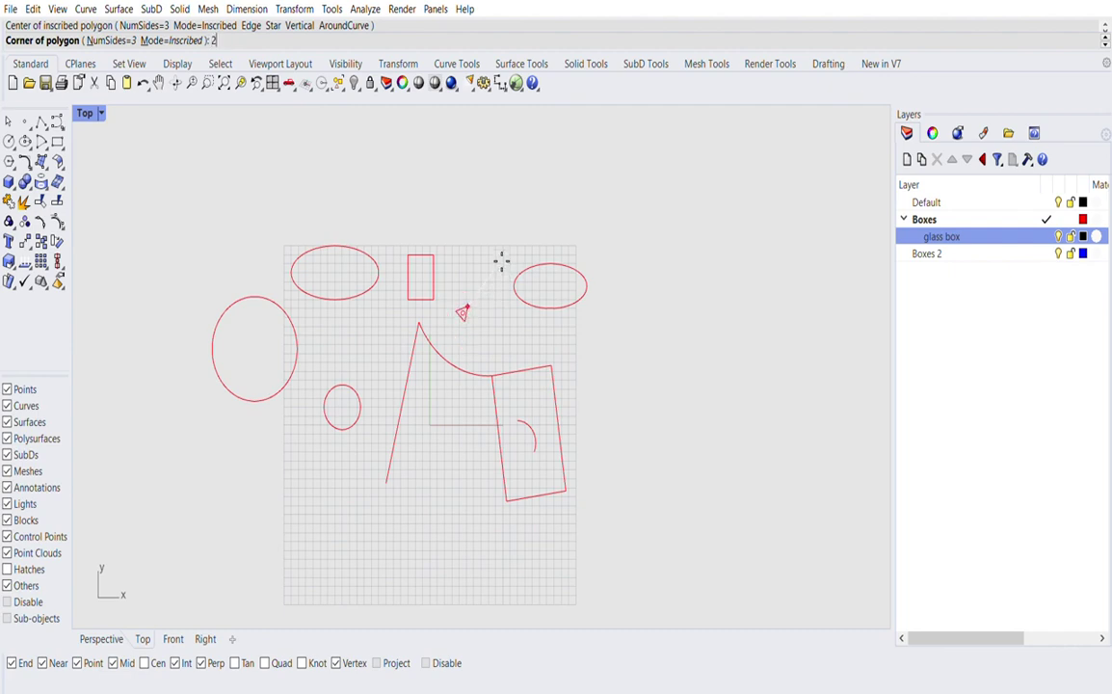
click(178, 40)
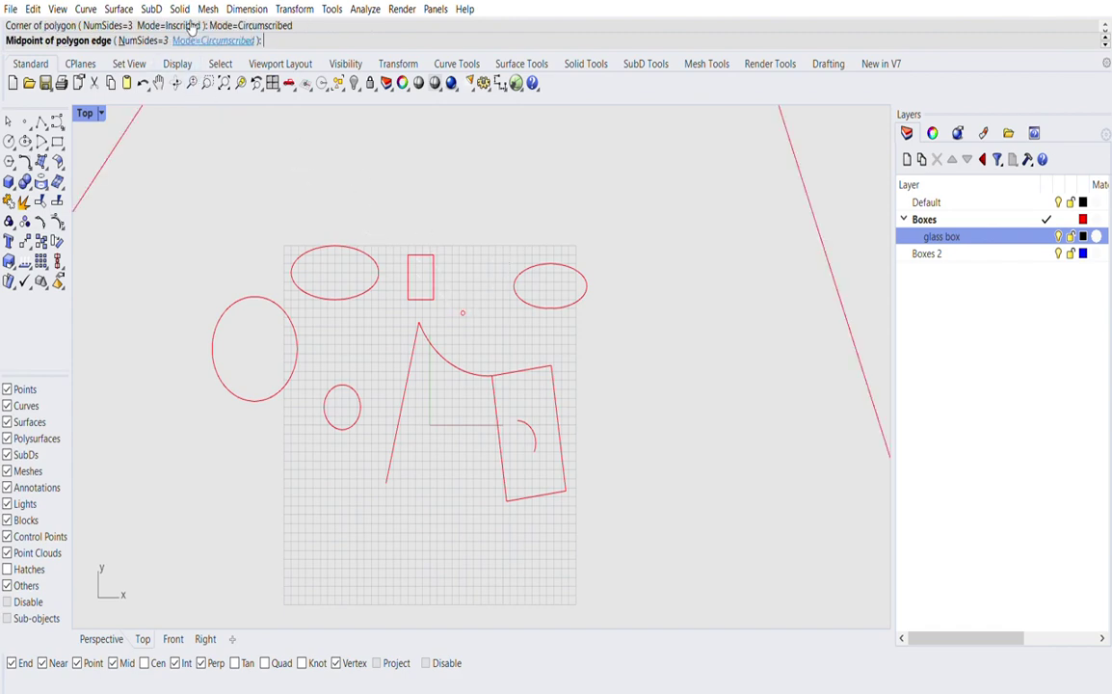
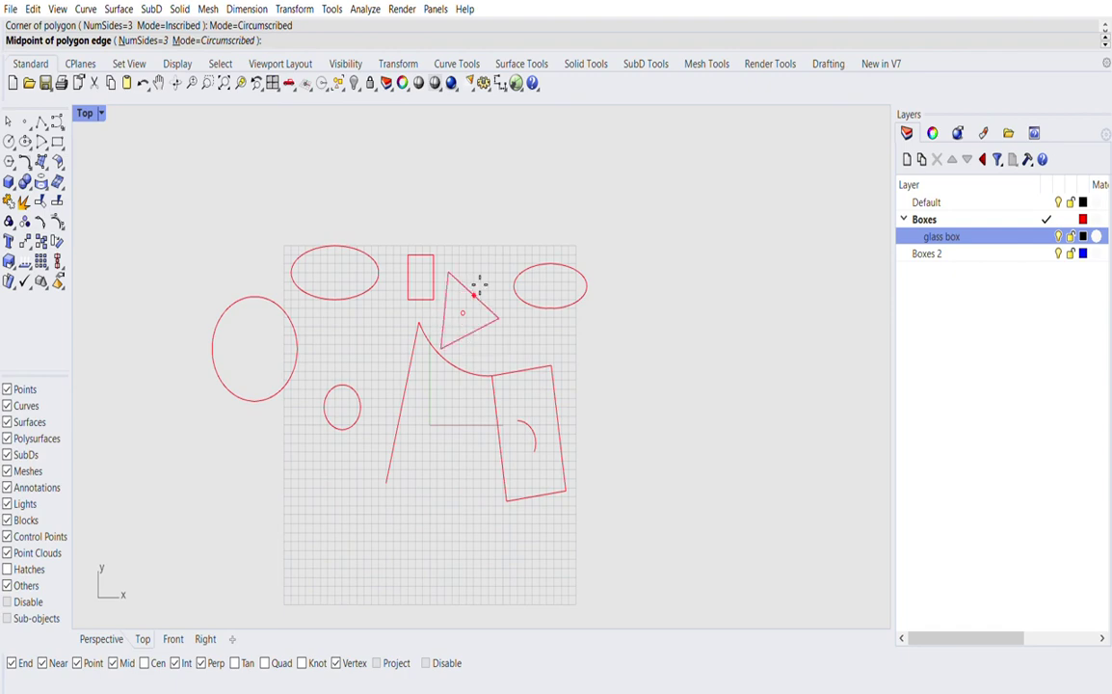
click(479, 281)
Step: Delete all the practice curves in the Top view
scroll(443, 296, up, 3)
scroll(600, 211, down, 5)
drag(600, 211, 228, 538)
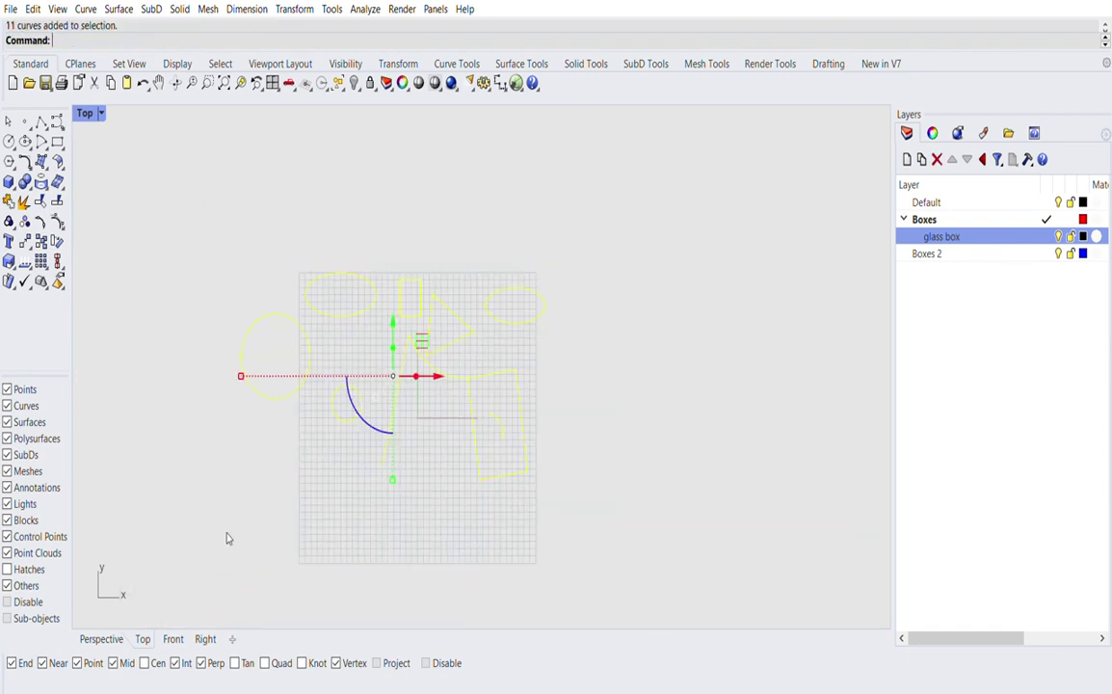
key(Delete)
Step: Draw an inscribed three-sided polygon to the left of the origin from its center, with one corner pointing straight up
key(Return)
scroll(348, 370, up, 3)
click(351, 393)
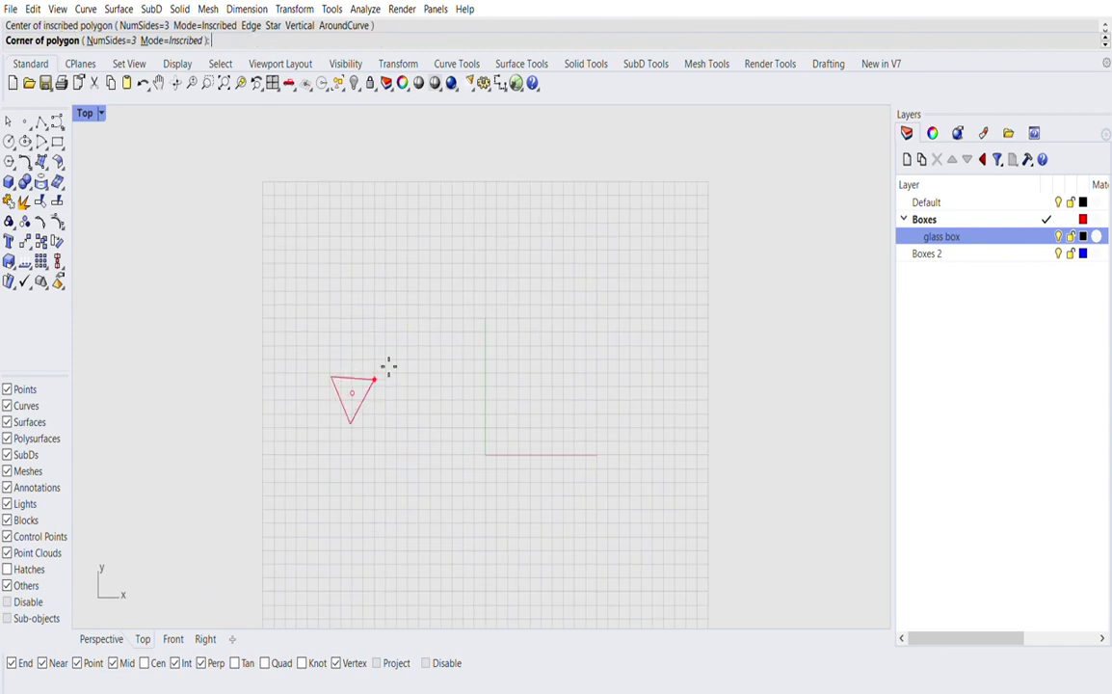
click(358, 337)
key(Return)
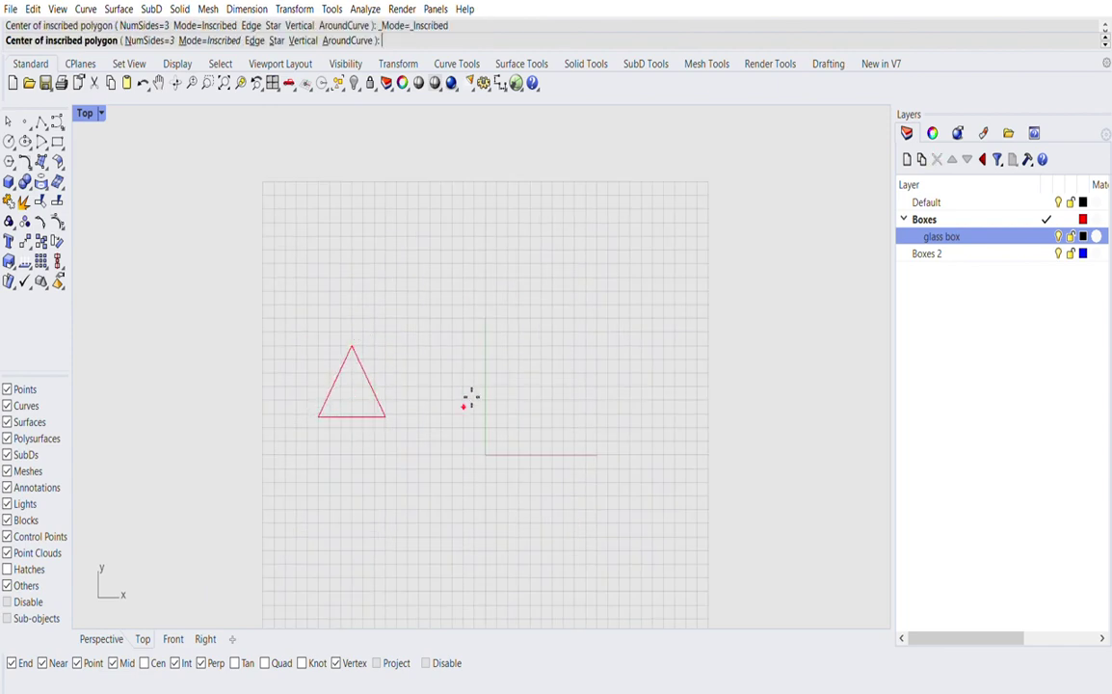
key(Escape)
Step: Align the gumball to the construction plane and copy the triangle horizontally to the right, near the vertical axis
click(343, 415)
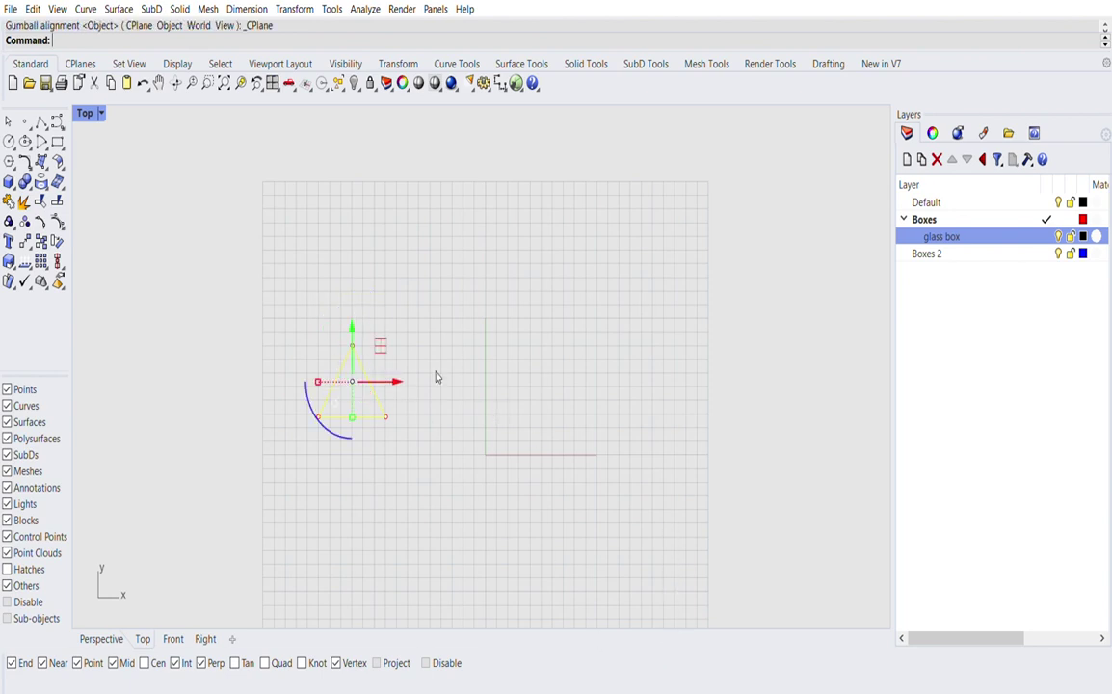
drag(395, 376, 557, 378)
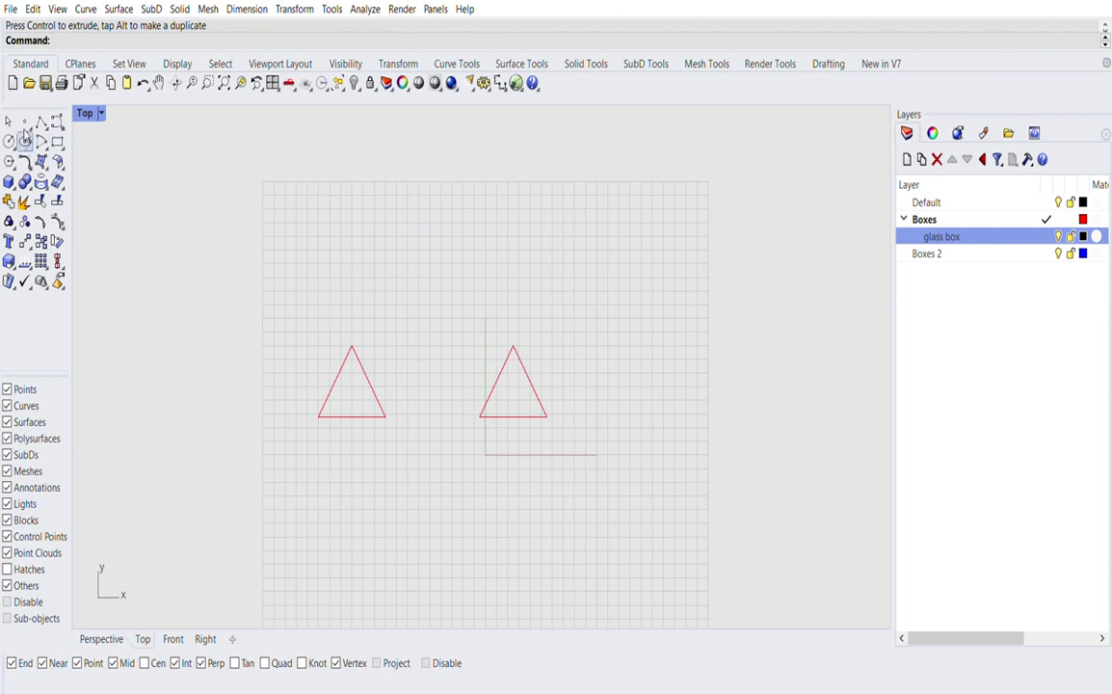
Step: Draw a circle of radius about 3.5 from the left triangle's center so it touches the triangle's sides from inside
click(9, 141)
scroll(356, 390, up, 5)
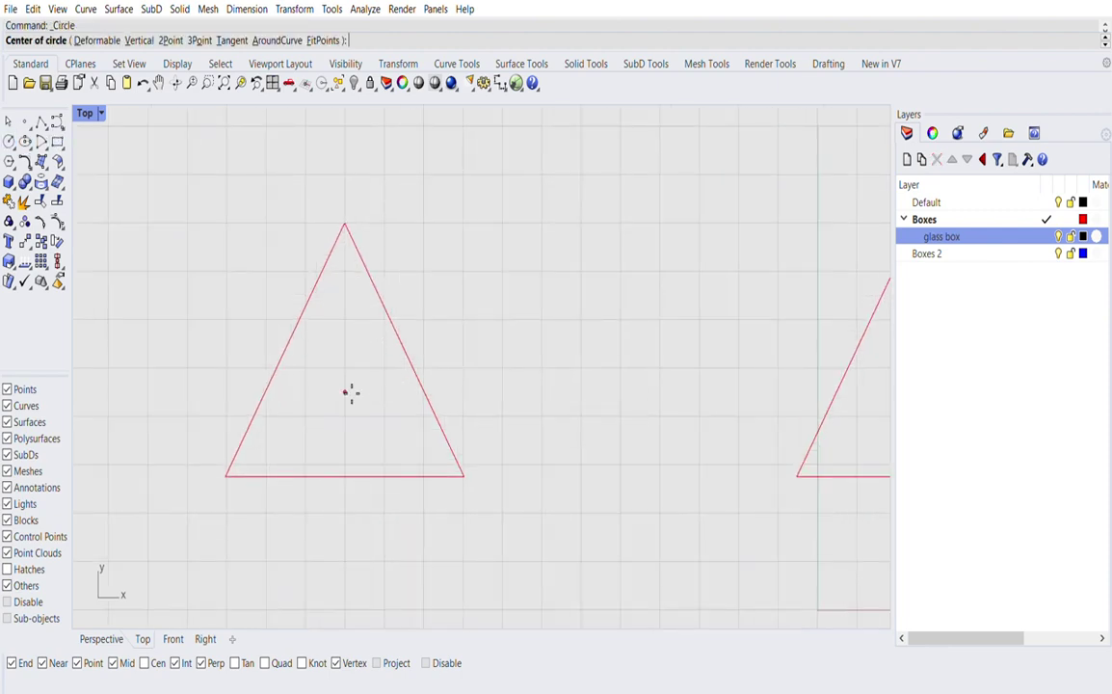
click(348, 392)
click(405, 343)
Step: Draw a circle from the right triangle's center out to its top corner so it surrounds the triangle
scroll(332, 380, down, 3)
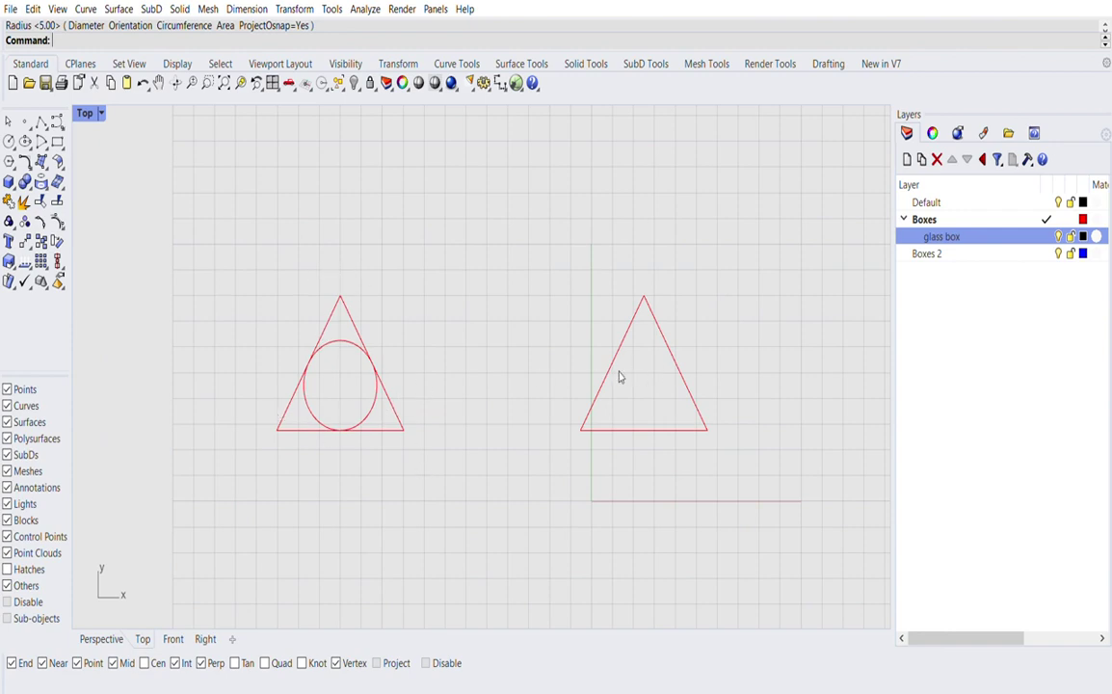
key(Return)
click(651, 382)
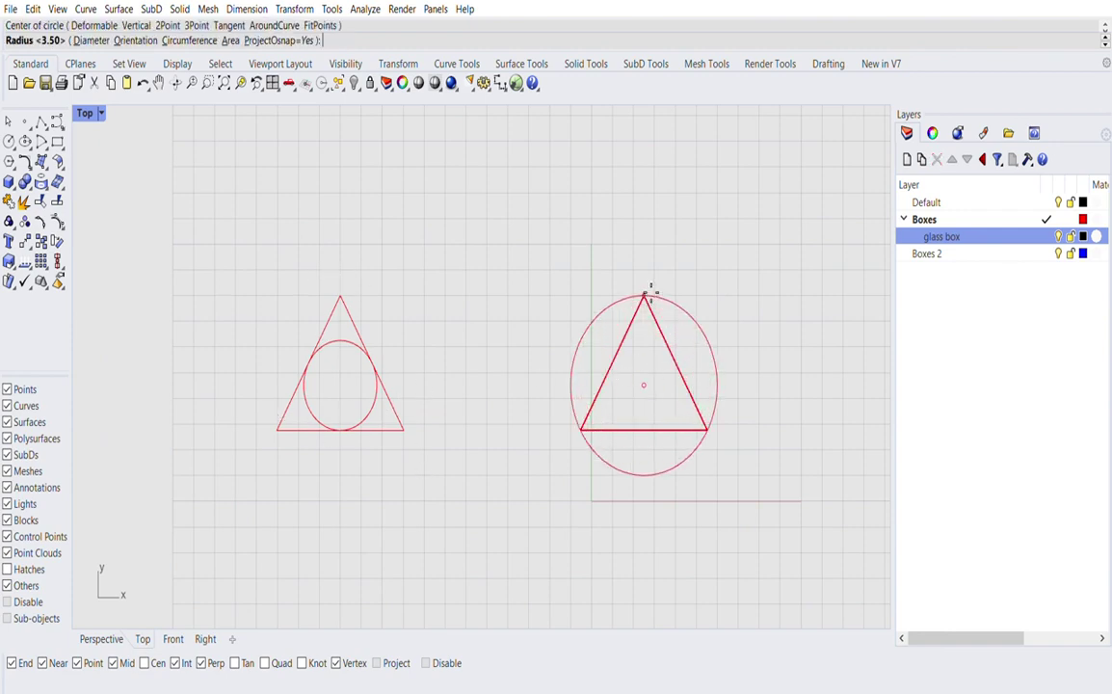
click(647, 294)
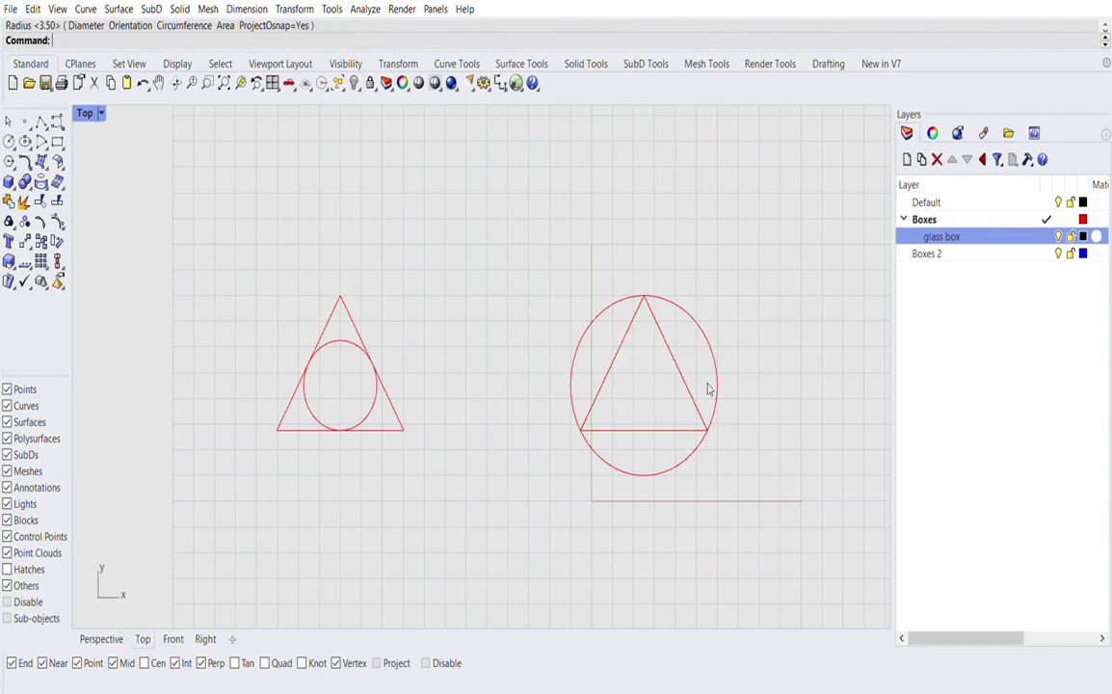
Step: Move both triangles and their circles horizontally to the left, off the grid
scroll(388, 456, down, 3)
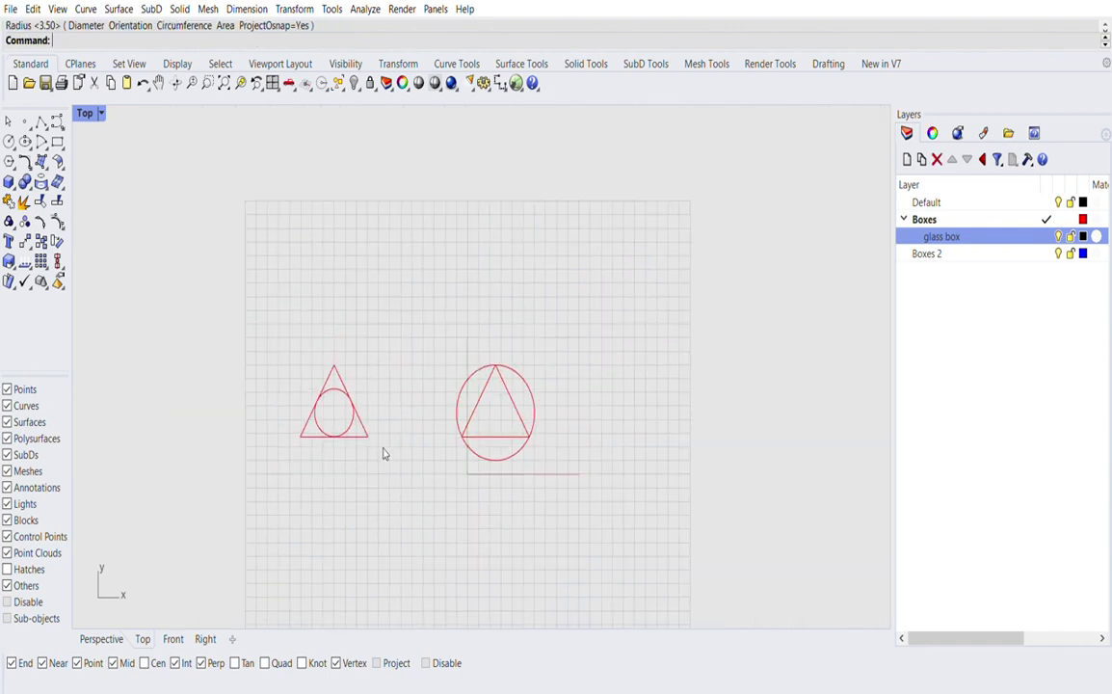
drag(531, 298, 293, 468)
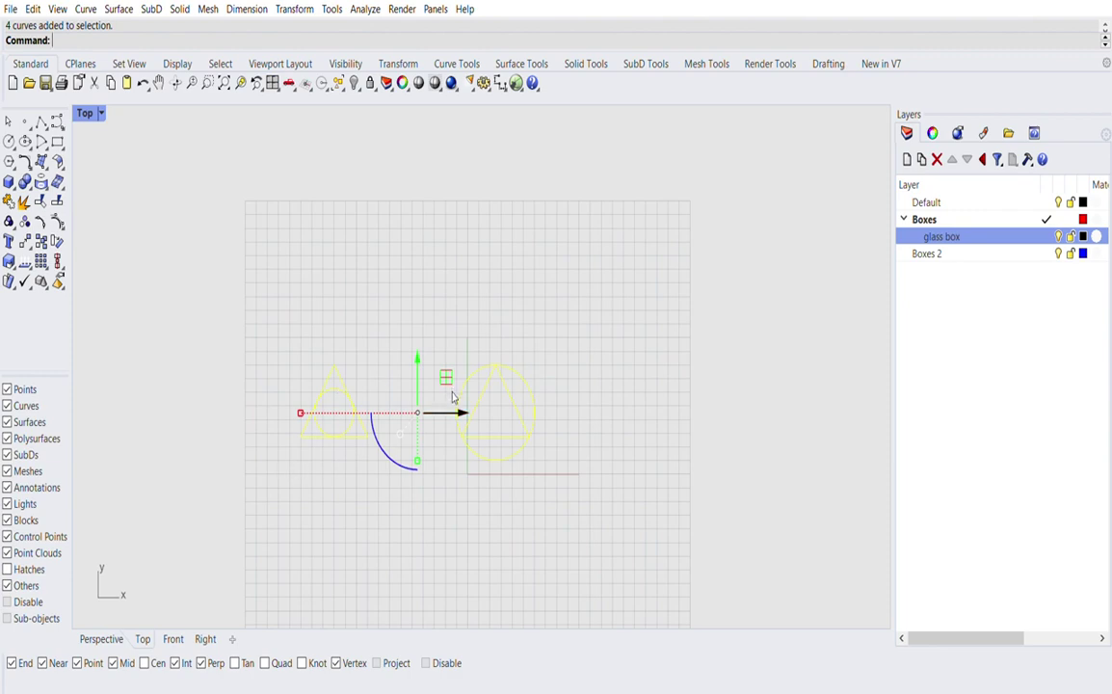
drag(455, 409, 118, 408)
click(279, 284)
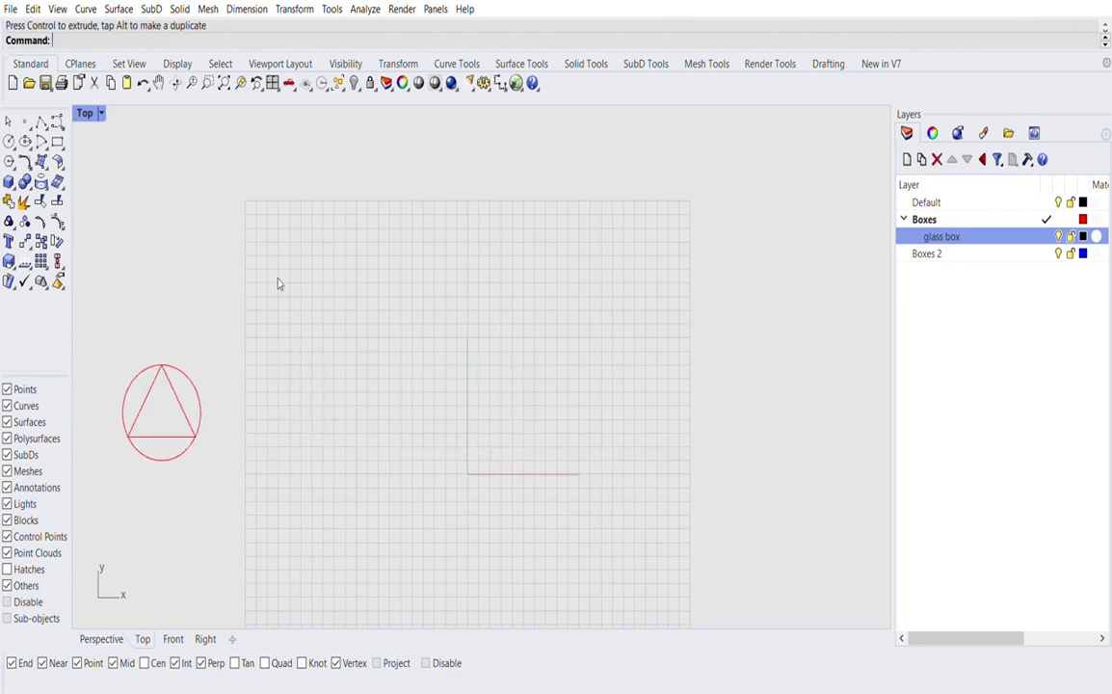
Step: Delete both triangles together with their inscribed and surrounding circles
scroll(278, 283, down, 2)
drag(257, 290, 107, 468)
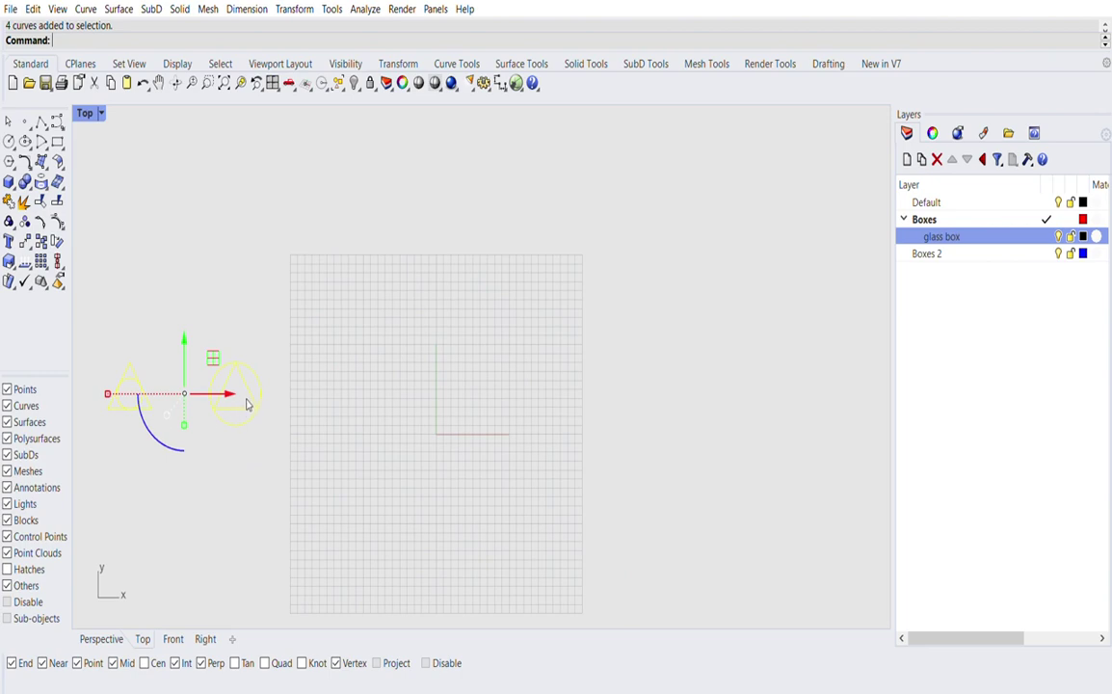
key(Delete)
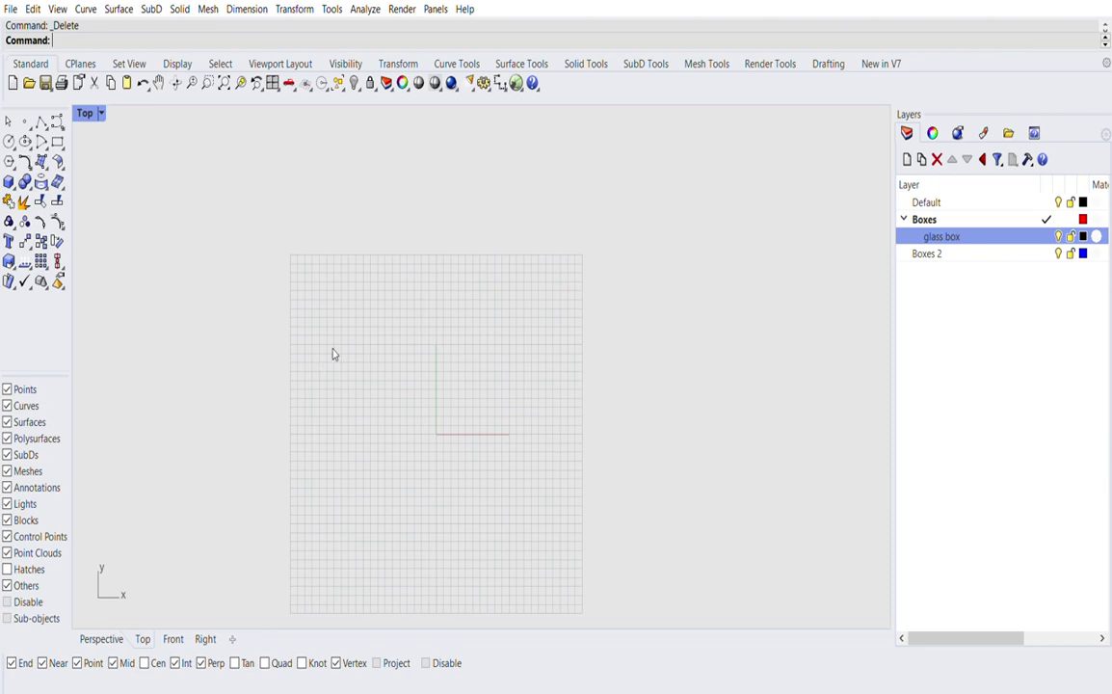
Step: Draw two crossing single-segment polylines left of the origin, one steep and one rising gently to the right
scroll(392, 227, down, 3)
scroll(417, 280, up, 3)
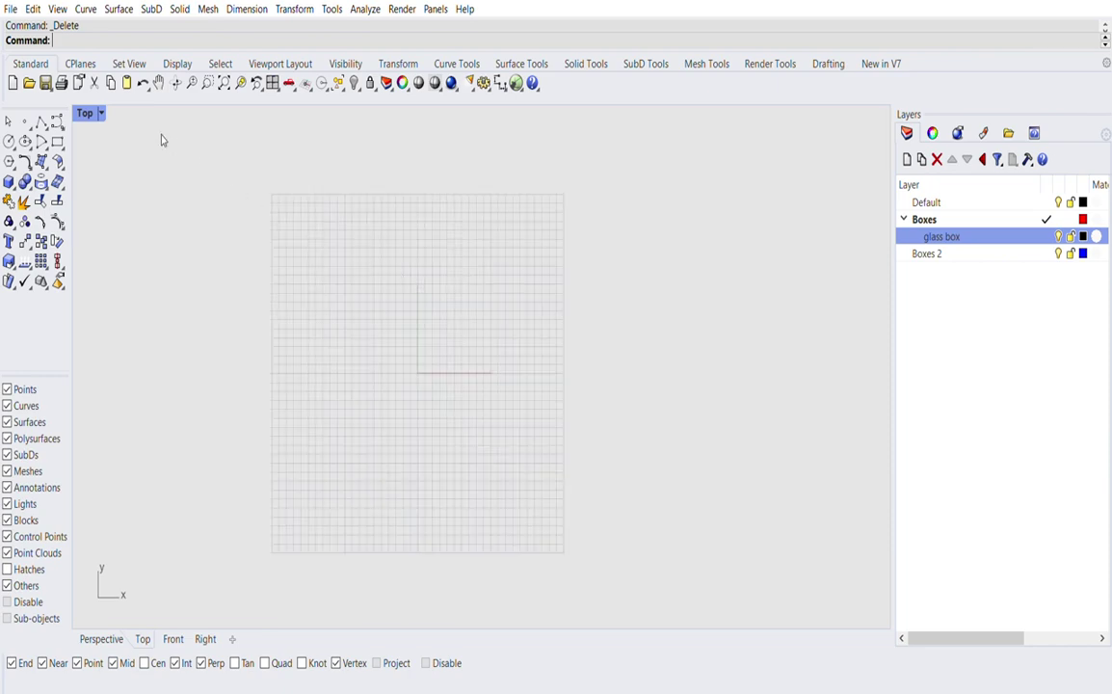
click(41, 122)
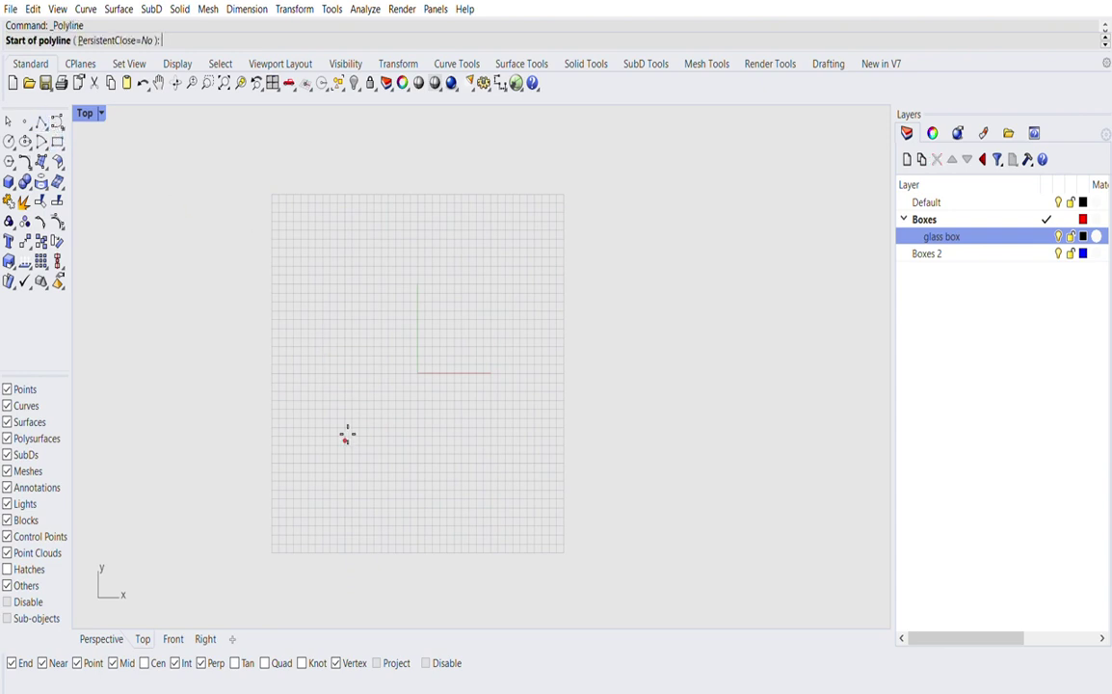
click(305, 463)
click(280, 262)
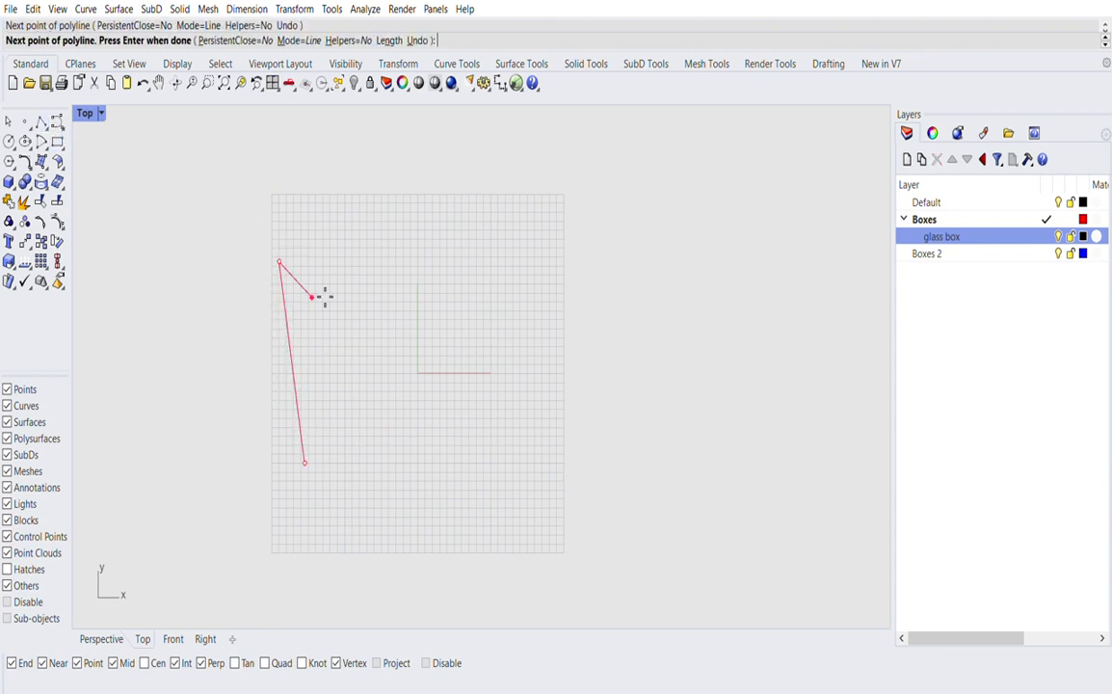
key(Return)
key(Return)
click(238, 326)
click(438, 262)
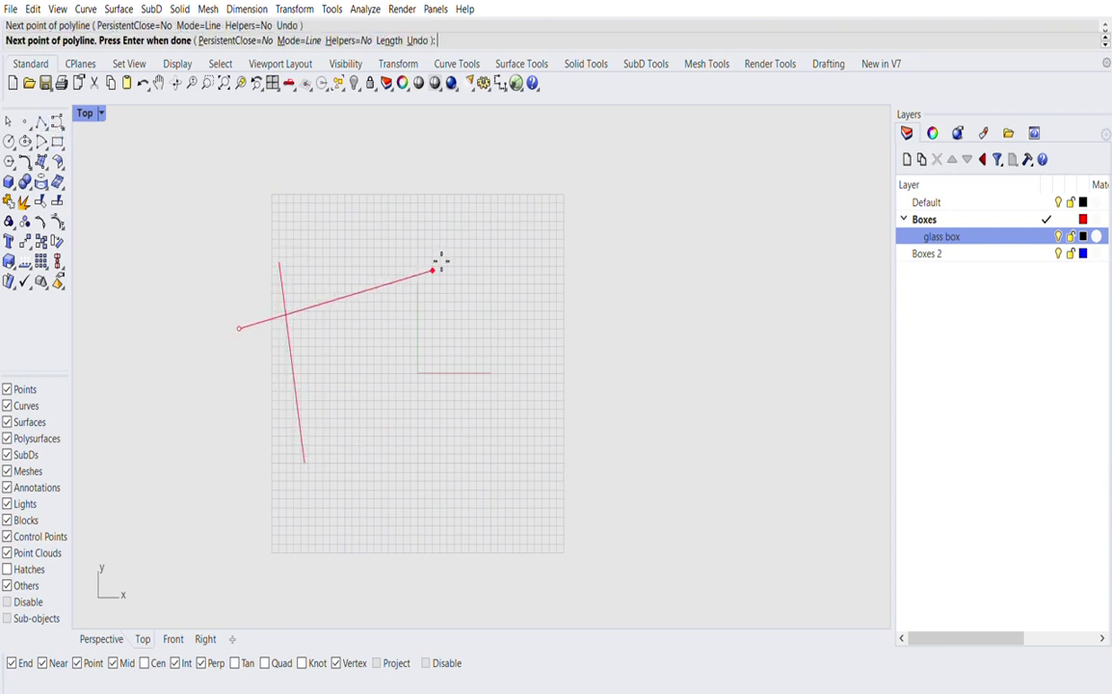
key(Return)
Step: Trim the short upper and left ends beyond the intersection of the two crossing lines, leaving a corner
scroll(286, 302, up, 2)
scroll(286, 302, up, 1)
drag(306, 289, 273, 364)
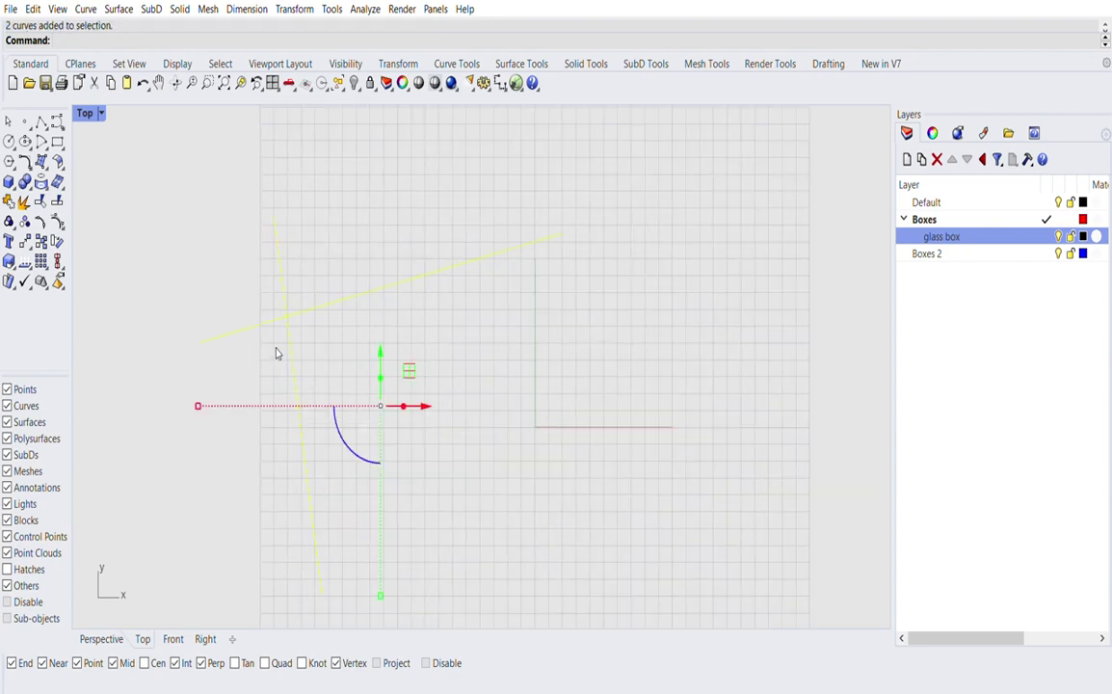
text(tr)
key(Return)
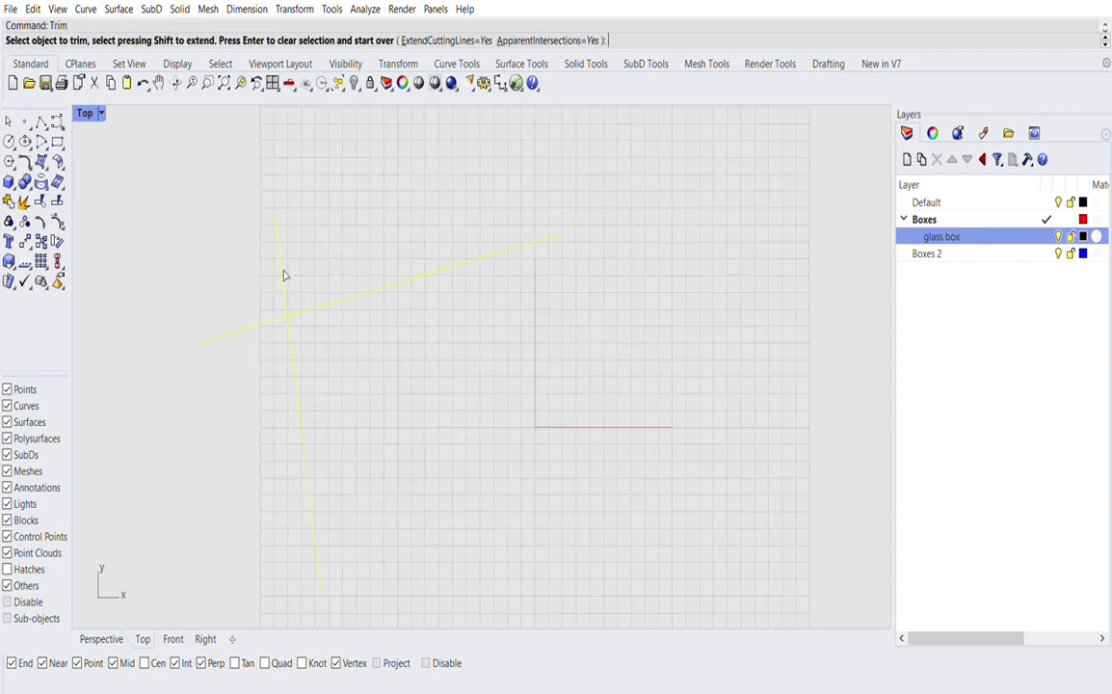
click(283, 275)
scroll(243, 310, down, 3)
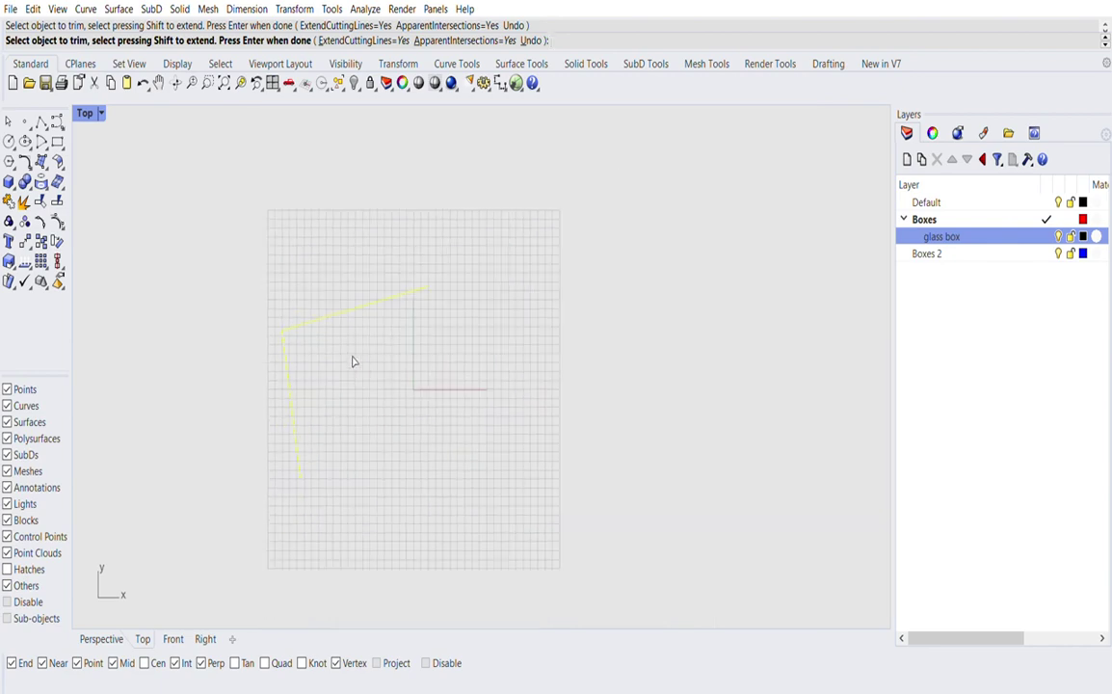
key(Return)
key(Return)
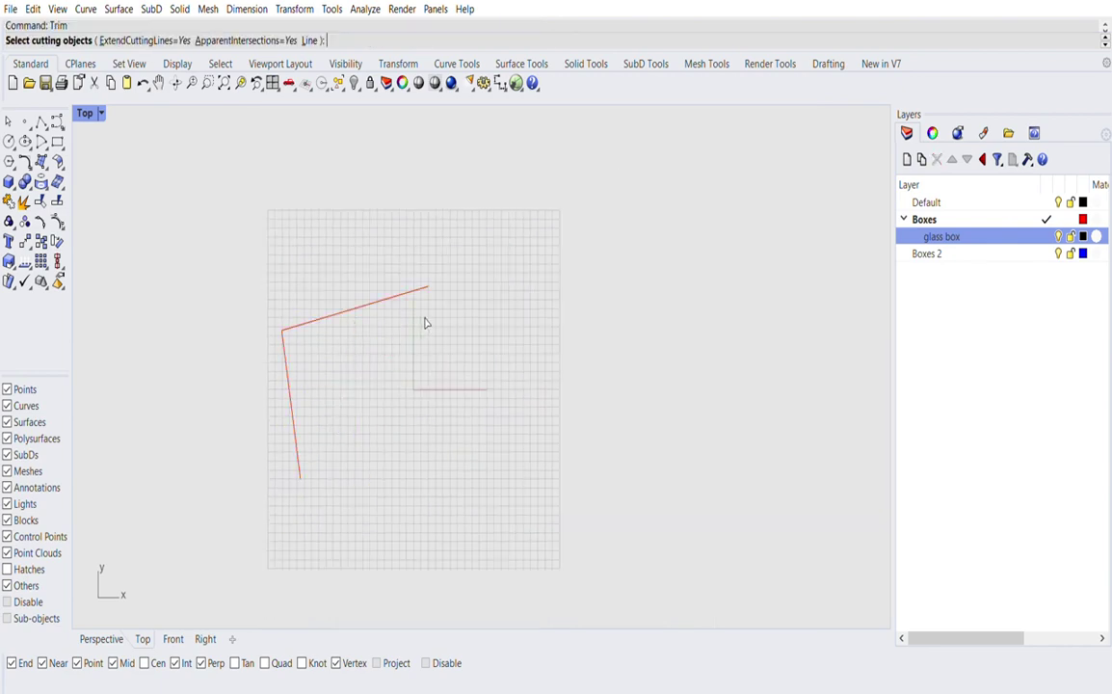
Step: Draw a single-segment polyline rising diagonally from below the horizontal axis to the upper right of the origin
click(42, 121)
click(381, 476)
click(515, 306)
key(Return)
Step: Draw an open two-segment polyline right of the diagonal line, forming a V that points to the right
key(Return)
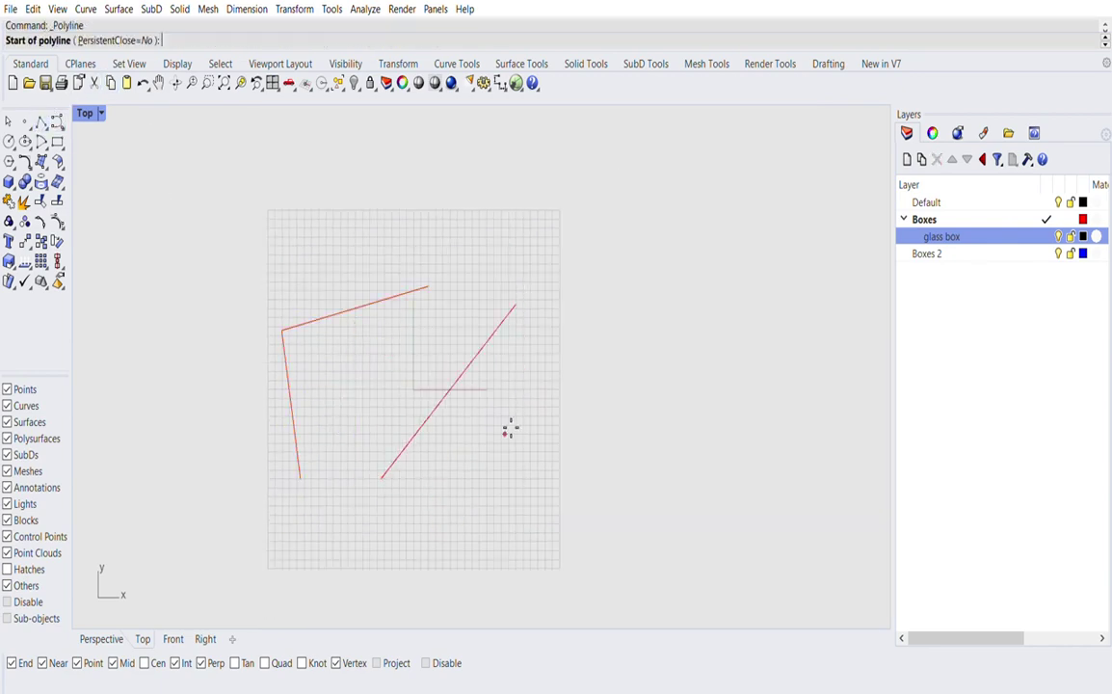
click(483, 428)
click(630, 402)
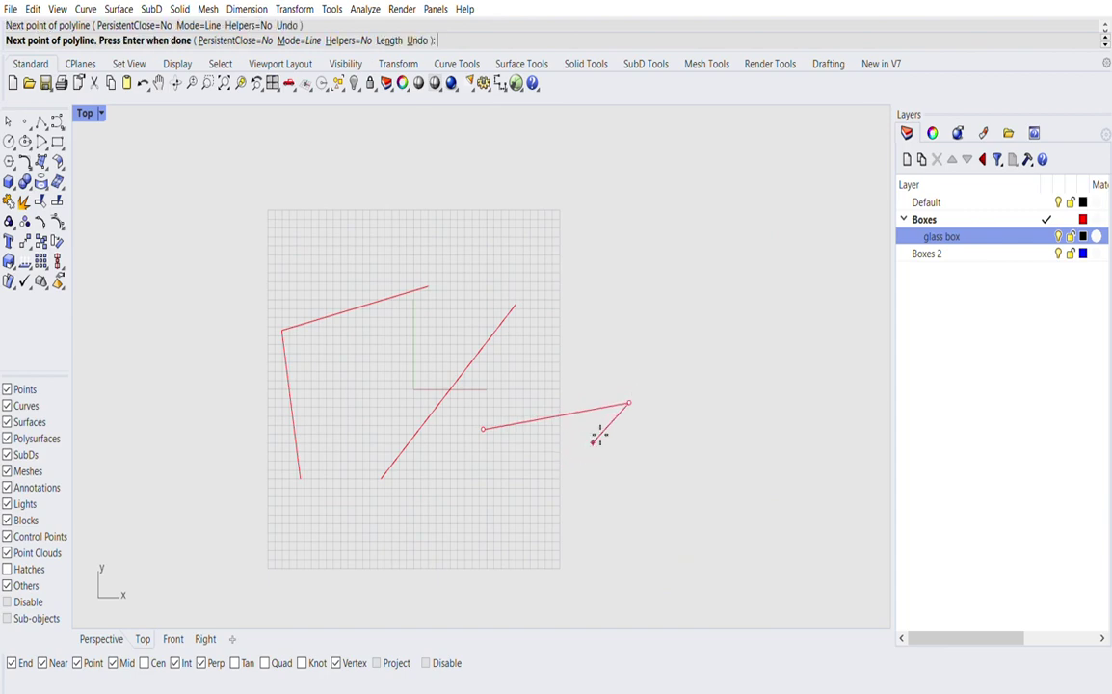
click(530, 350)
key(Return)
scroll(527, 328, up, 5)
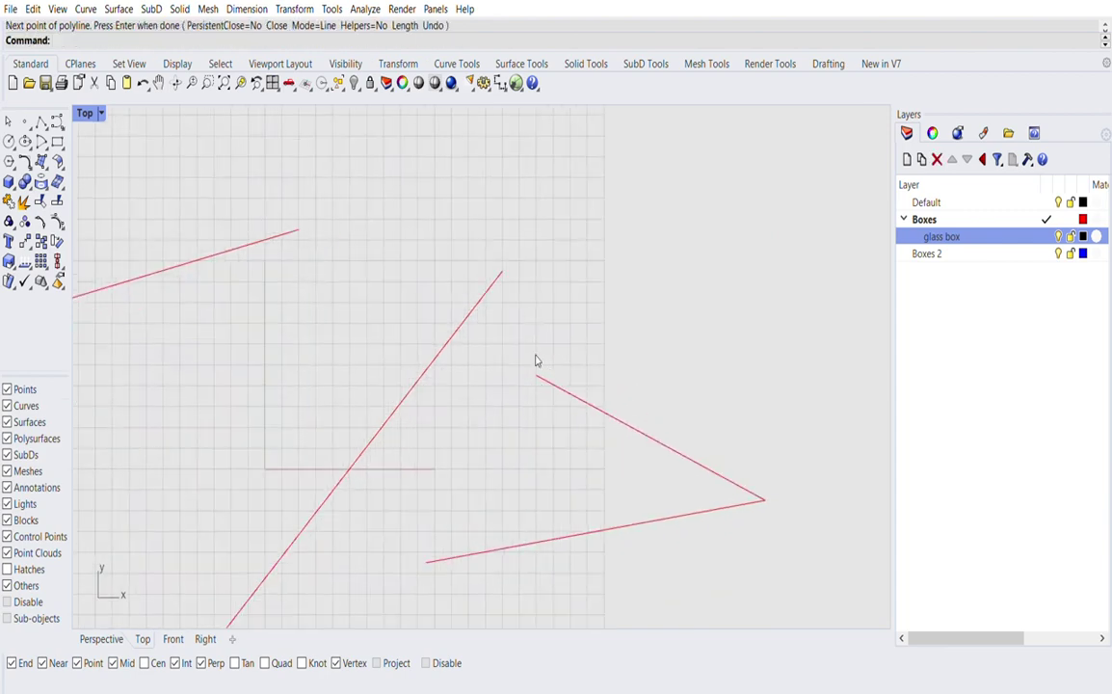
Step: Extend the open upper end of the V-shaped polyline to the diagonal line as the boundary
drag(545, 299, 412, 448)
text(Extend)
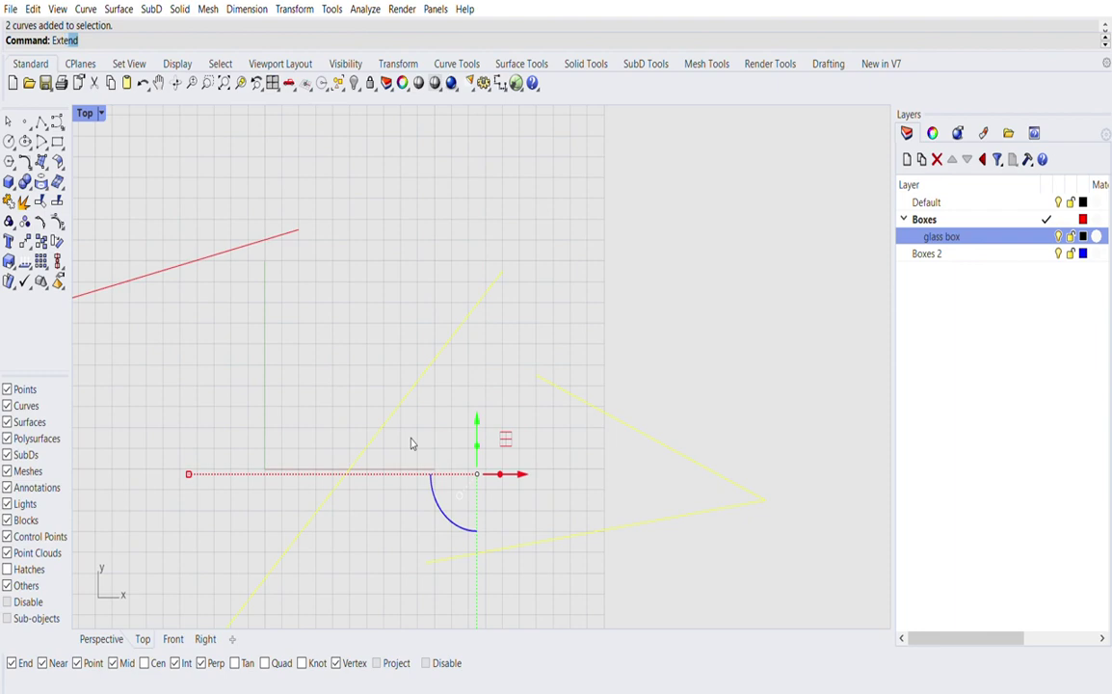
key(Return)
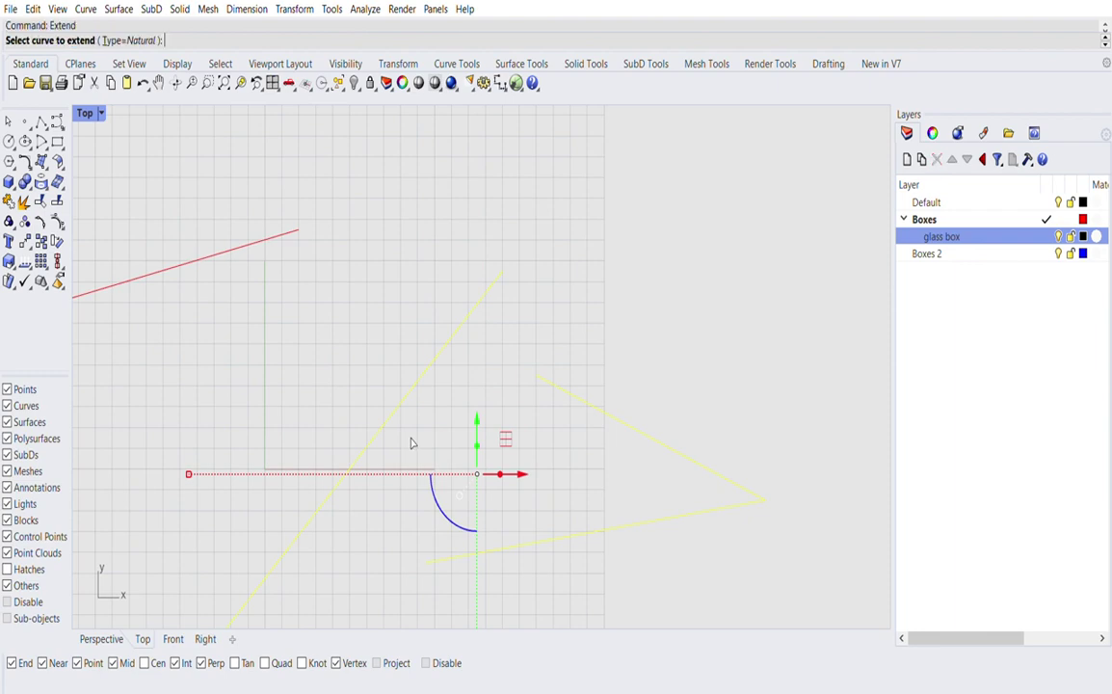
click(545, 370)
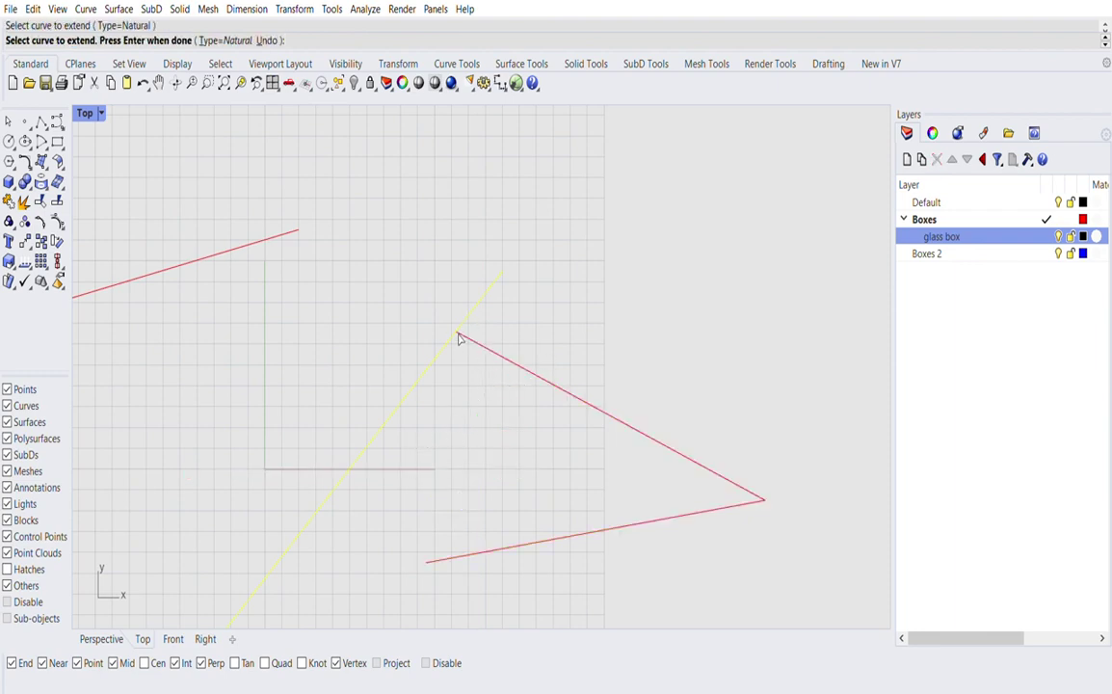
Step: Extend the free end of the upper-left line dynamically by about 7 units with the Natural type
drag(462, 146, 196, 454)
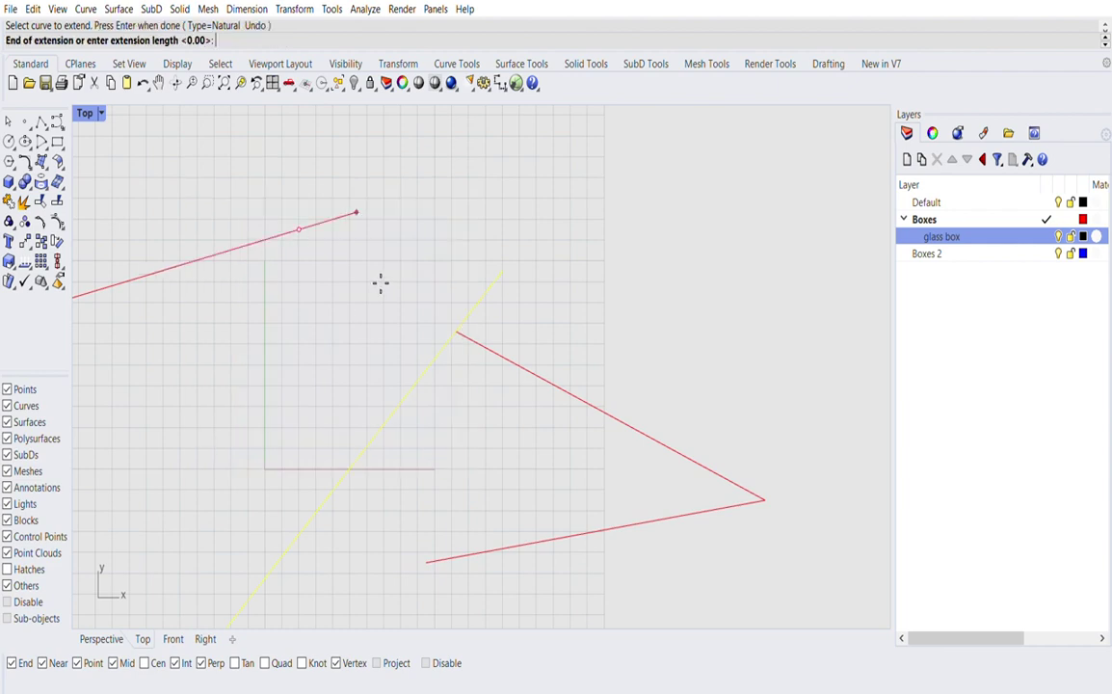
click(377, 282)
key(Escape)
key(Escape)
scroll(437, 375, down, 4)
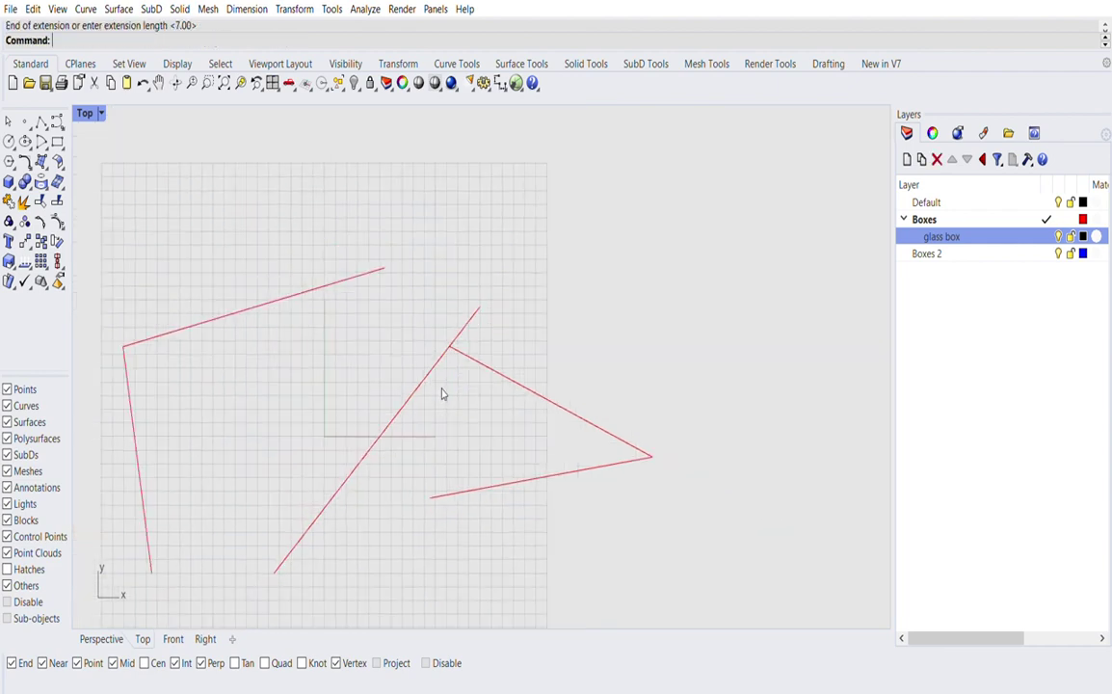
click(414, 389)
key(Return)
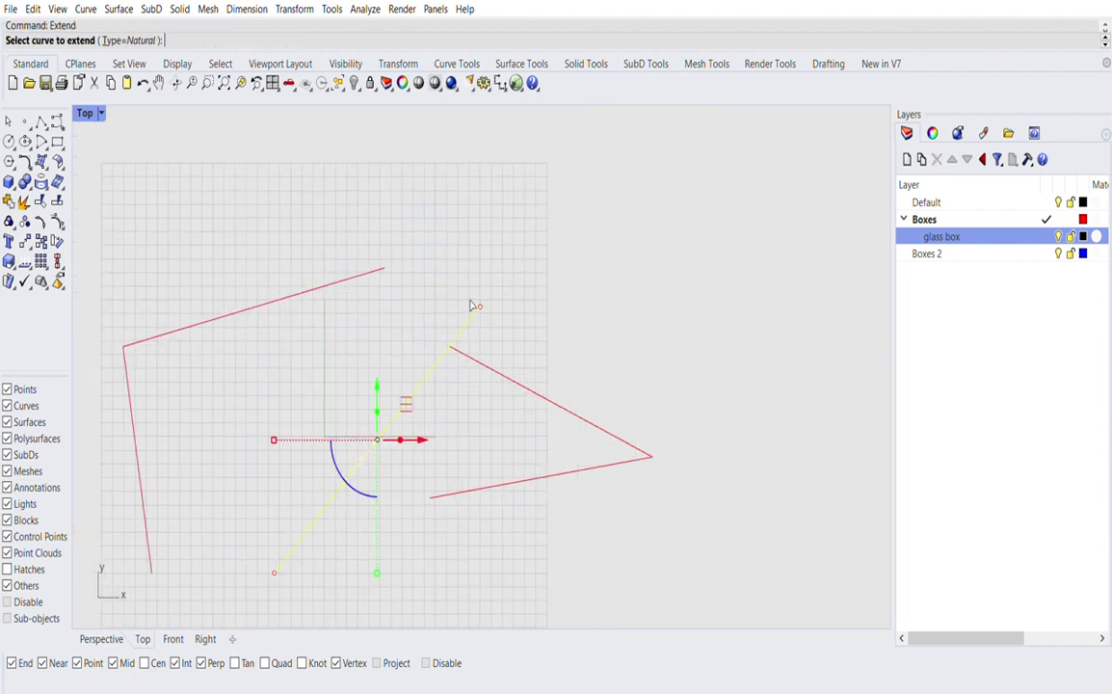
key(Escape)
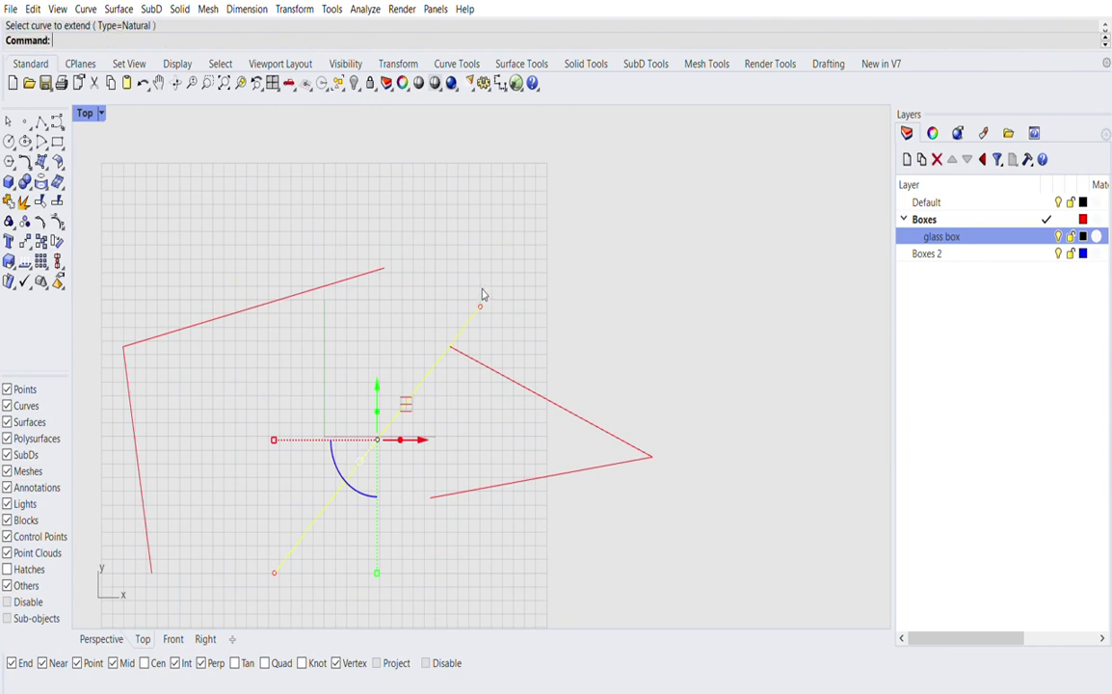
click(480, 305)
key(Return)
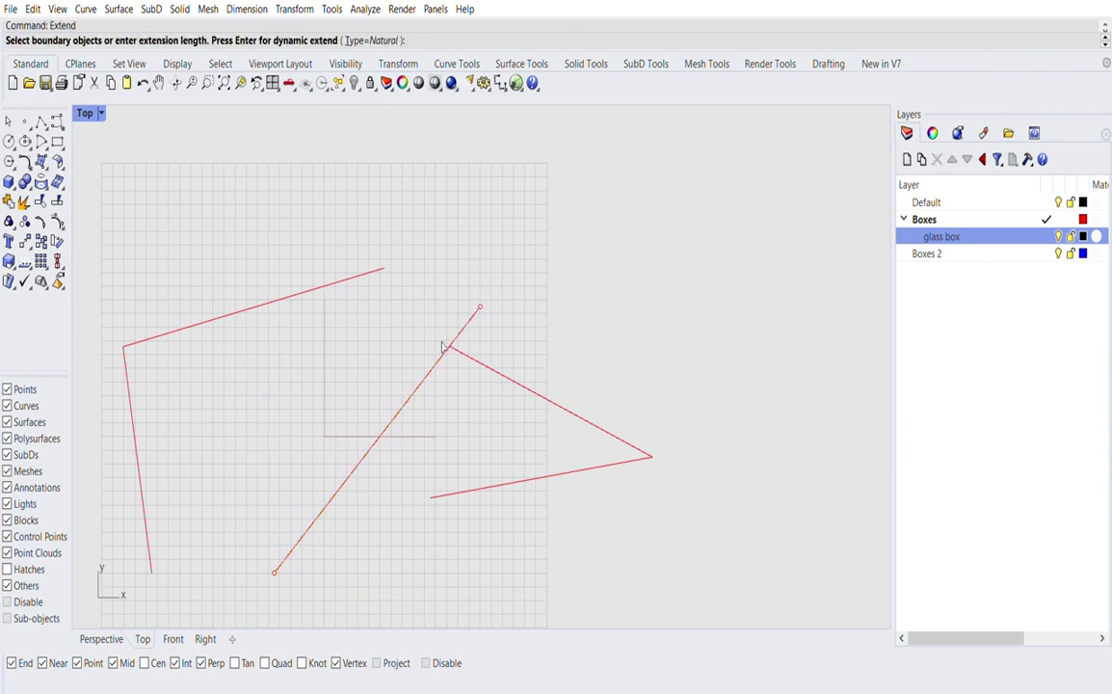
click(410, 394)
key(Return)
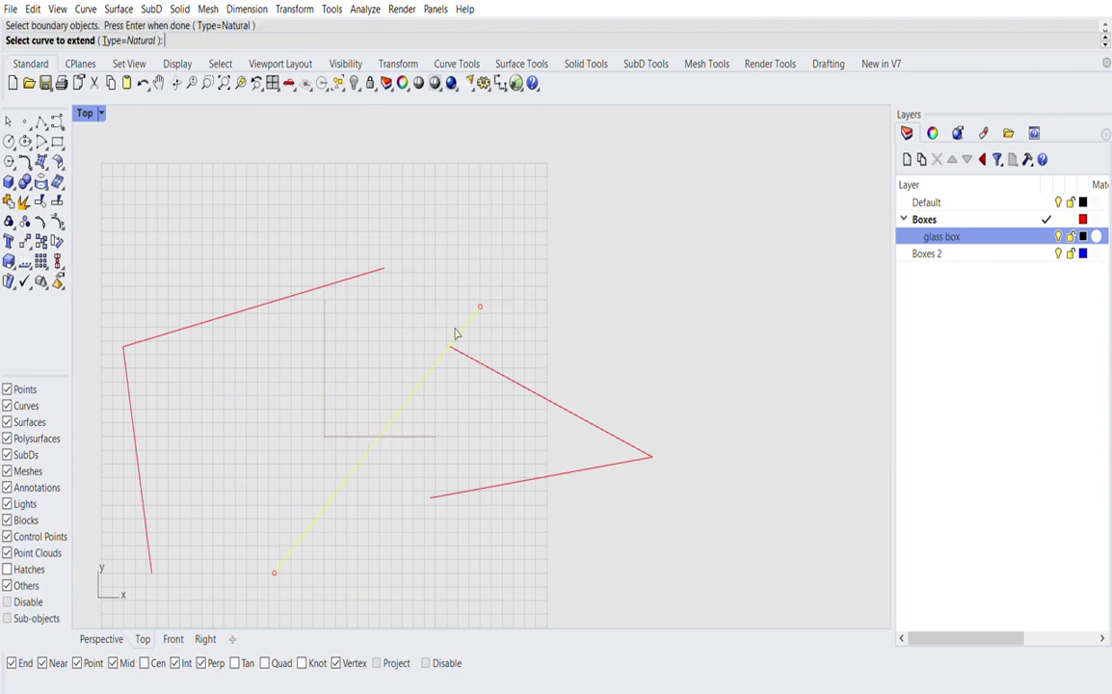
key(Return)
scroll(409, 442, down, 3)
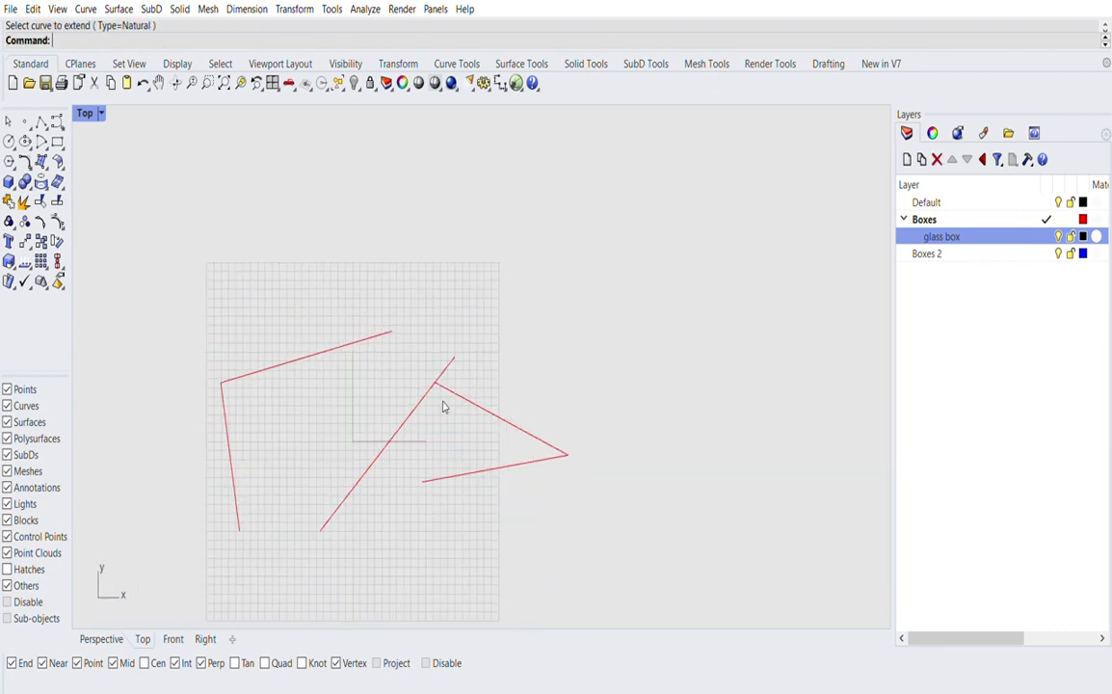
scroll(444, 327, up, 3)
scroll(424, 310, up, 3)
scroll(427, 372, down, 2)
scroll(426, 273, down, 2)
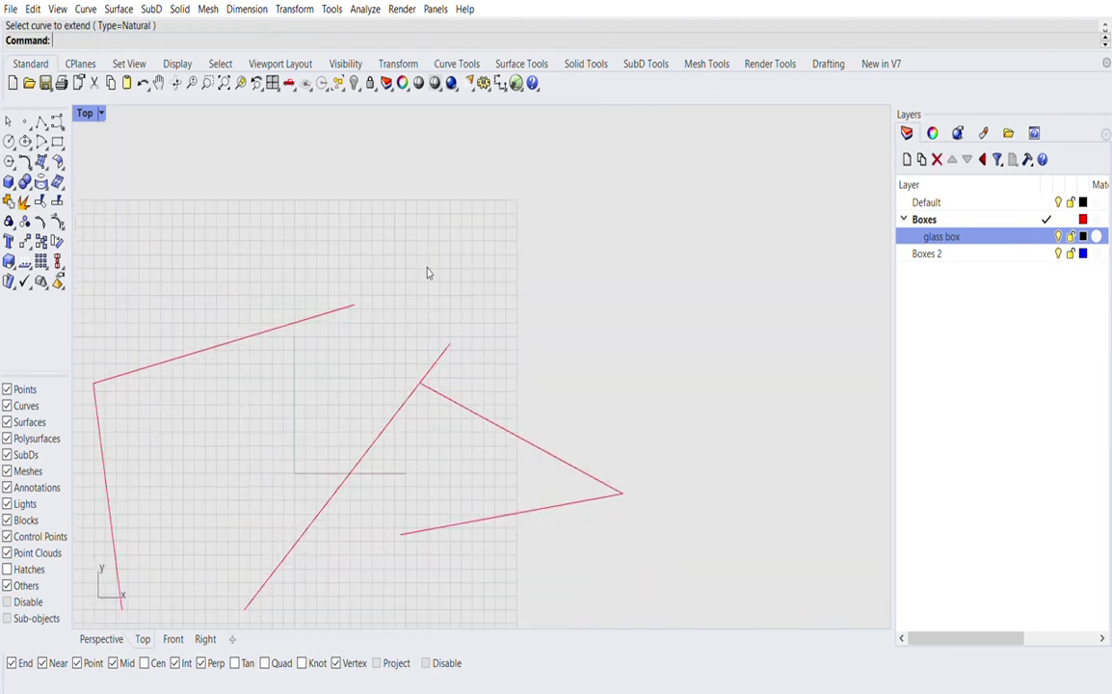
Step: Lengthen the upper line's free end toward the grid's right edge and extend the V-shaped polyline's upper arm to meet it
drag(367, 268, 271, 467)
click(355, 304)
click(642, 392)
text(Extend)
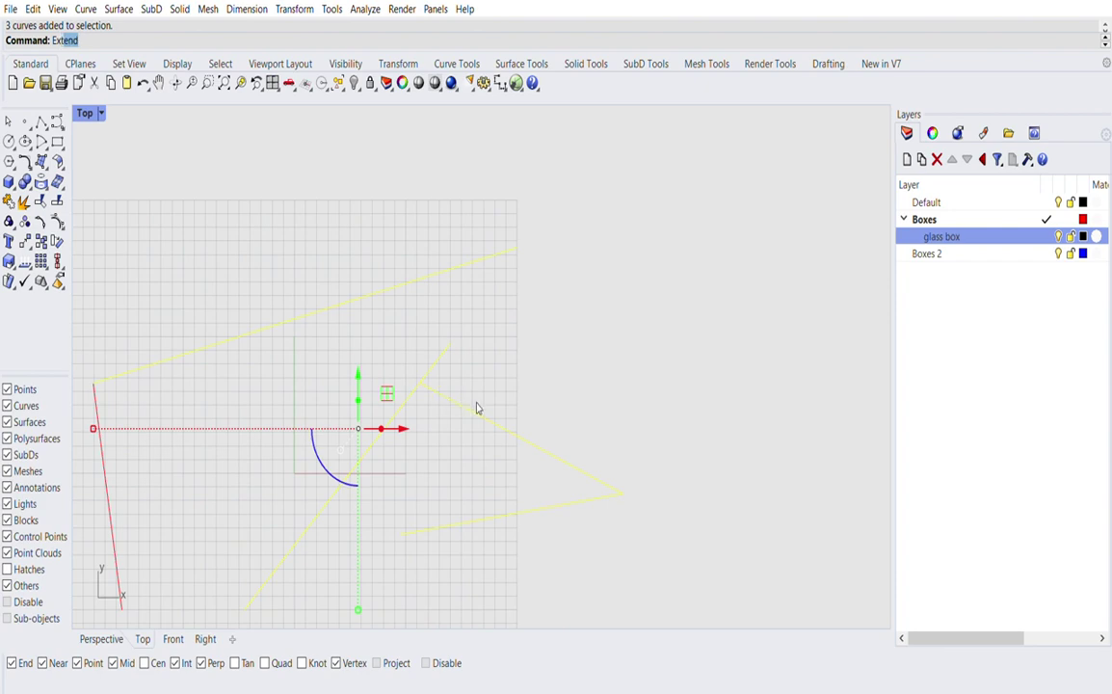
key(Return)
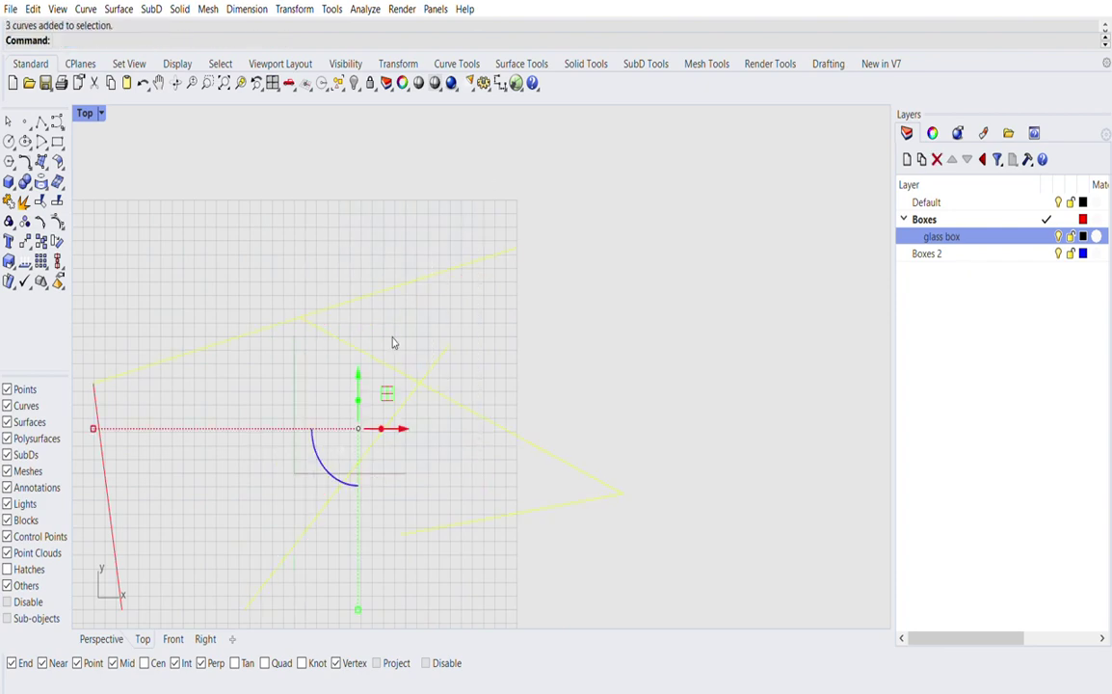
Step: Try to extend the diagonal line's upper end toward the upper line with the Extend command
text(Ex)
text(xtend)
key(Return)
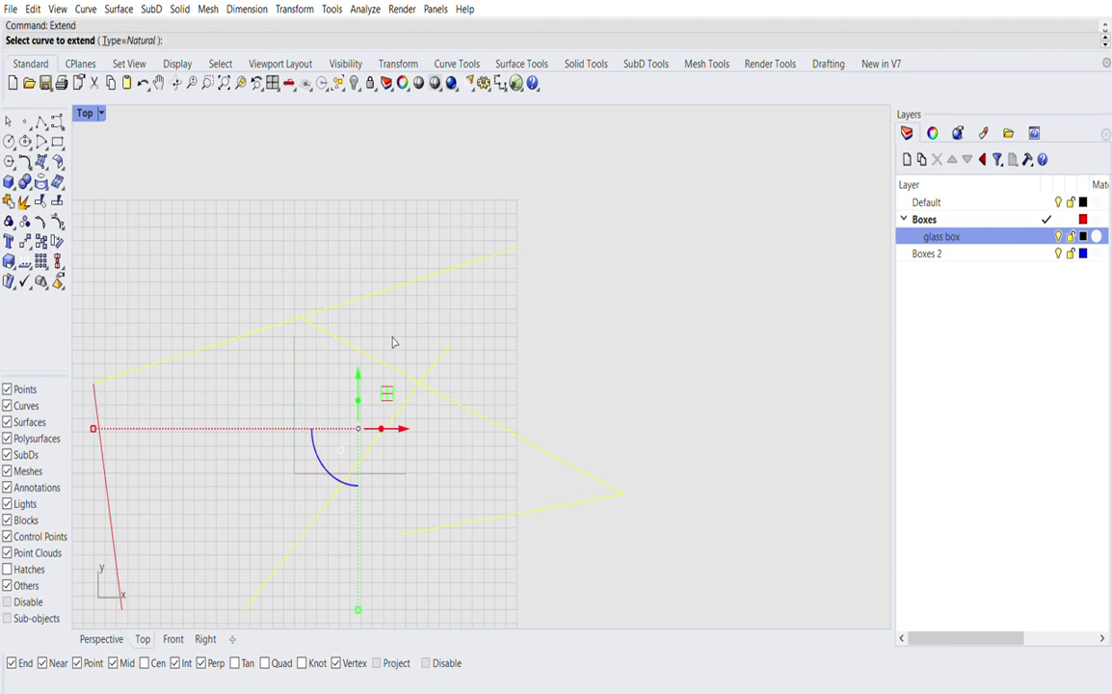
click(442, 358)
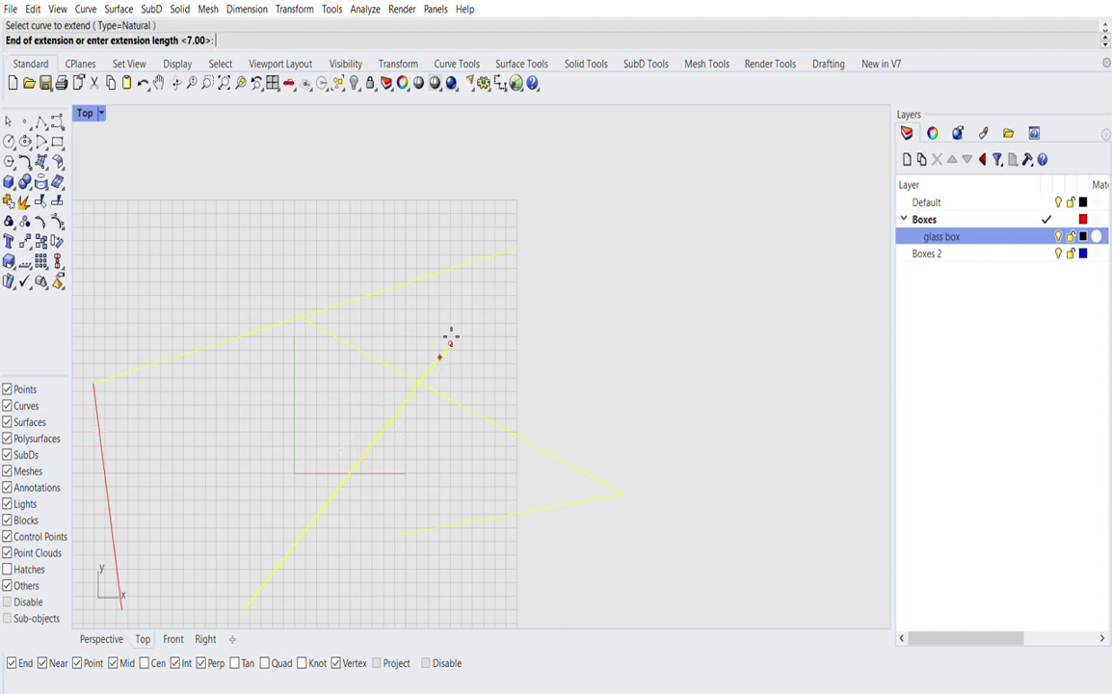
click(465, 321)
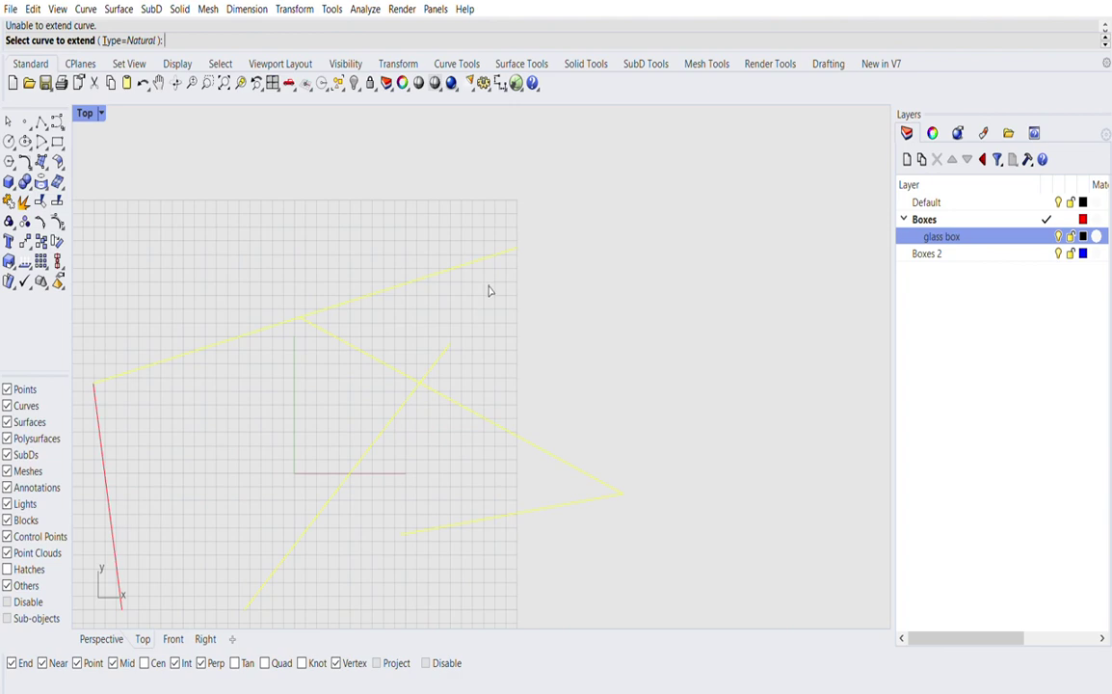
click(489, 290)
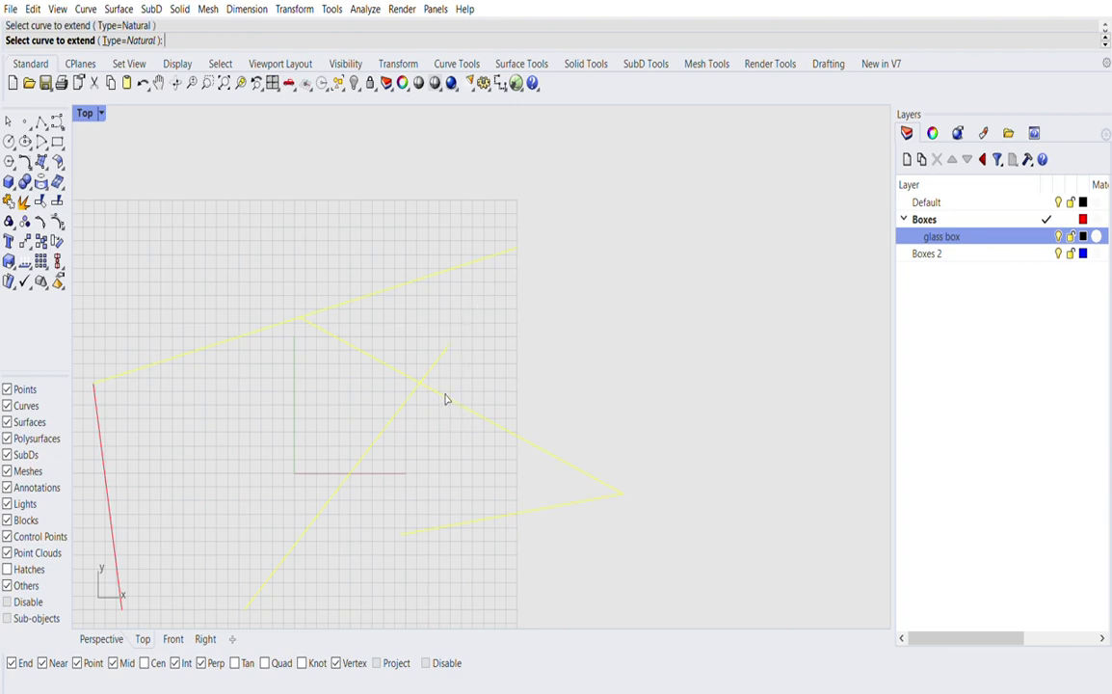
key(Escape)
Step: Extend the diagonal line's upper end to the upper line with Trim, using the upper line, diagonal and V-shaped polyline as cutting objects
text(trim)
key(Return)
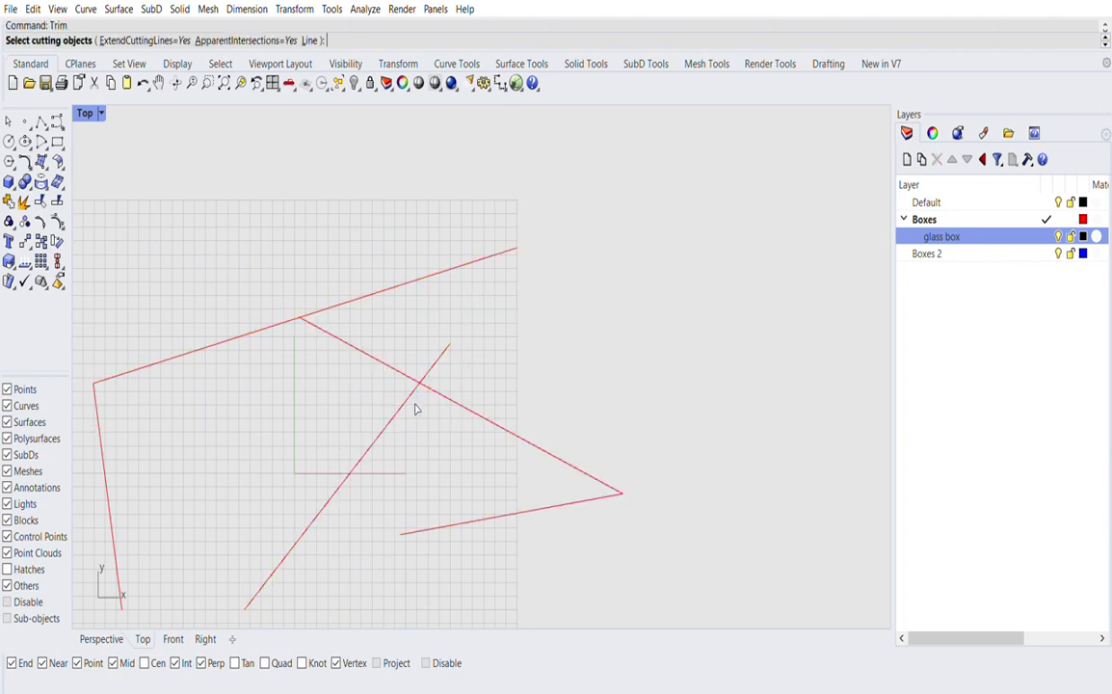
drag(483, 204, 325, 482)
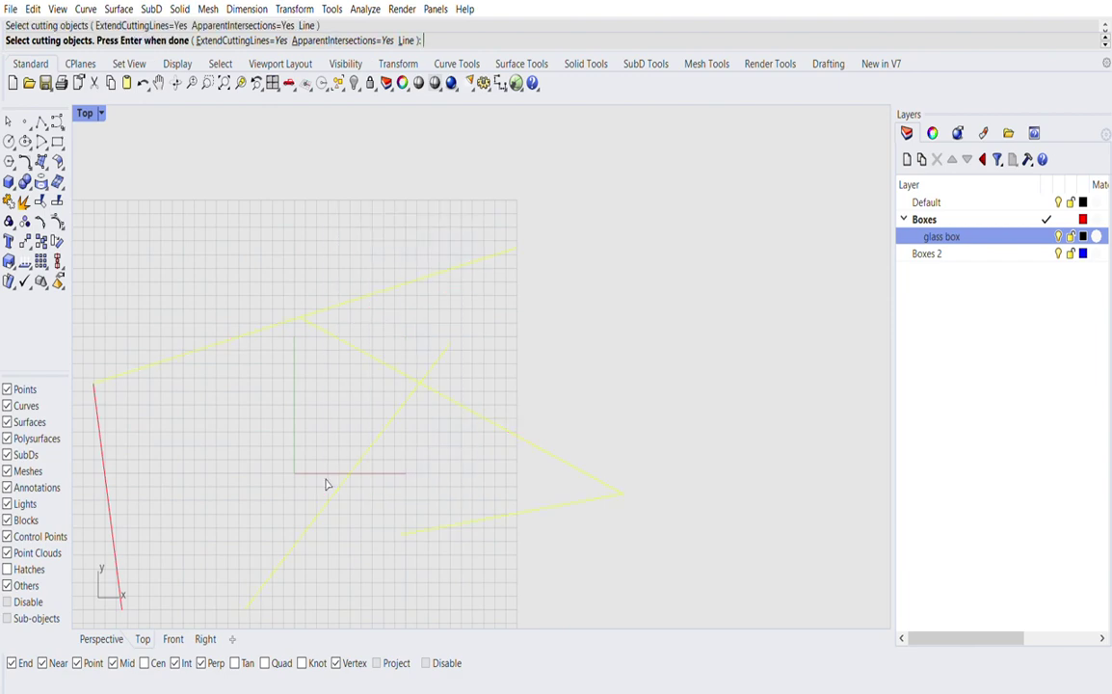
key(Return)
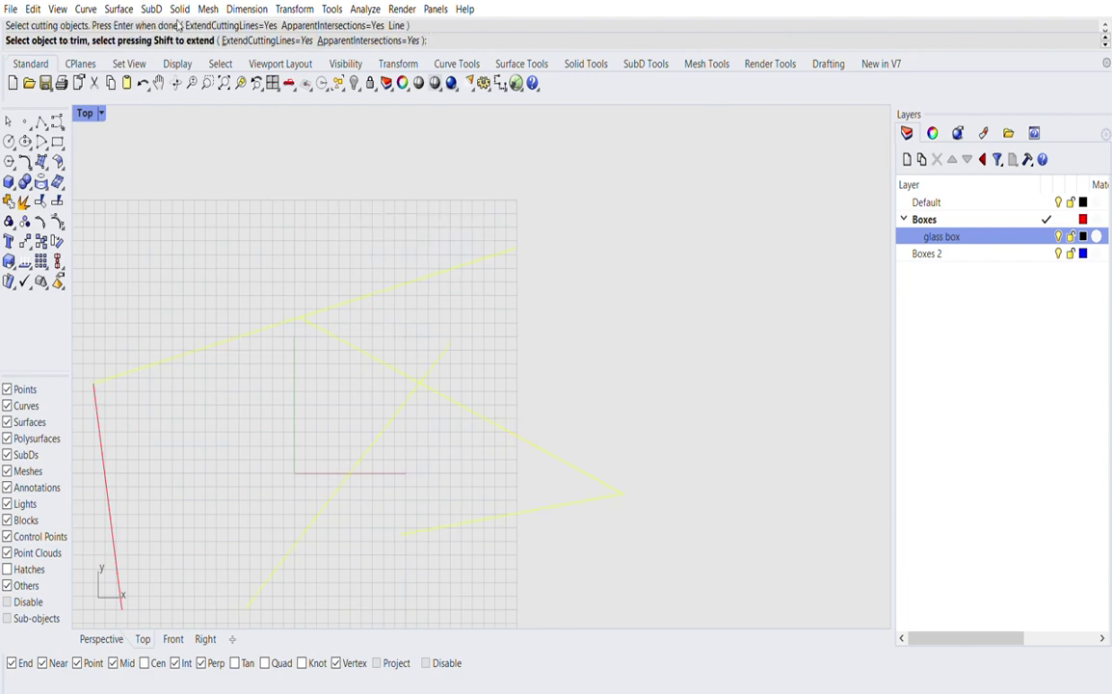
scroll(429, 335, down, 2)
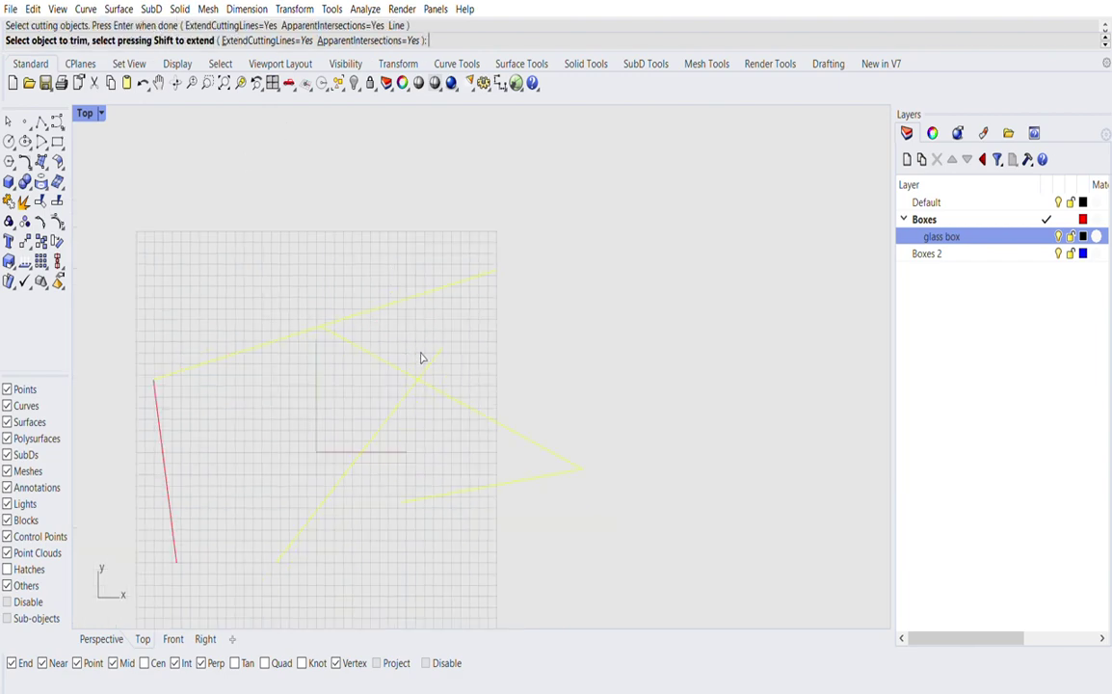
click(438, 344)
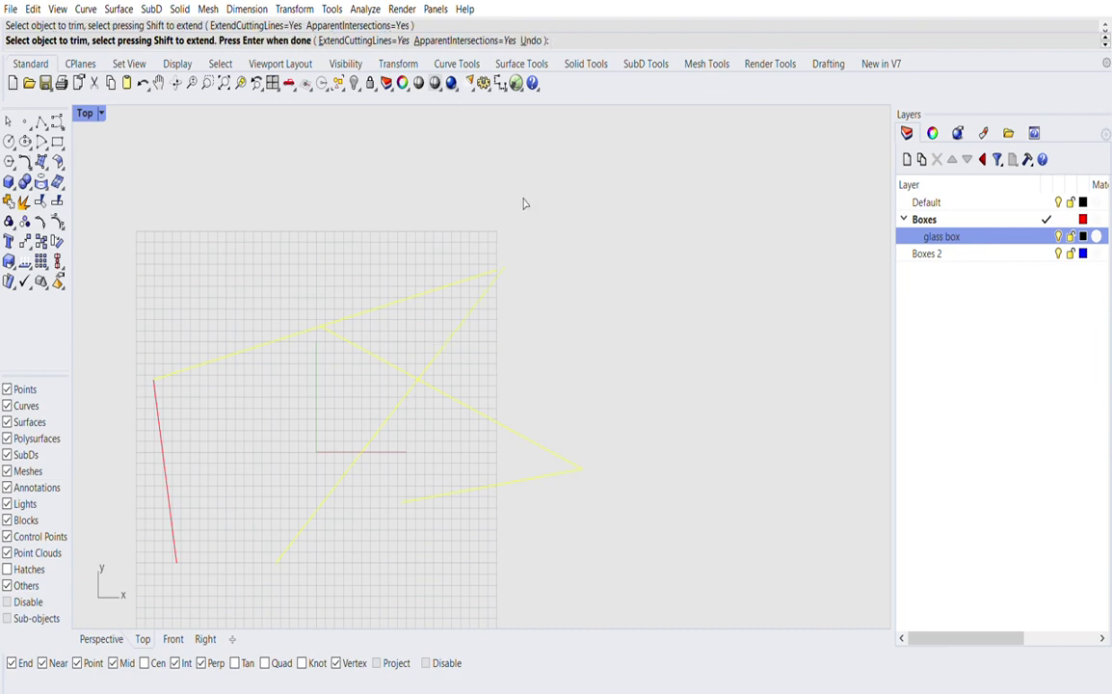
scroll(496, 255, up, 3)
scroll(438, 371, down, 3)
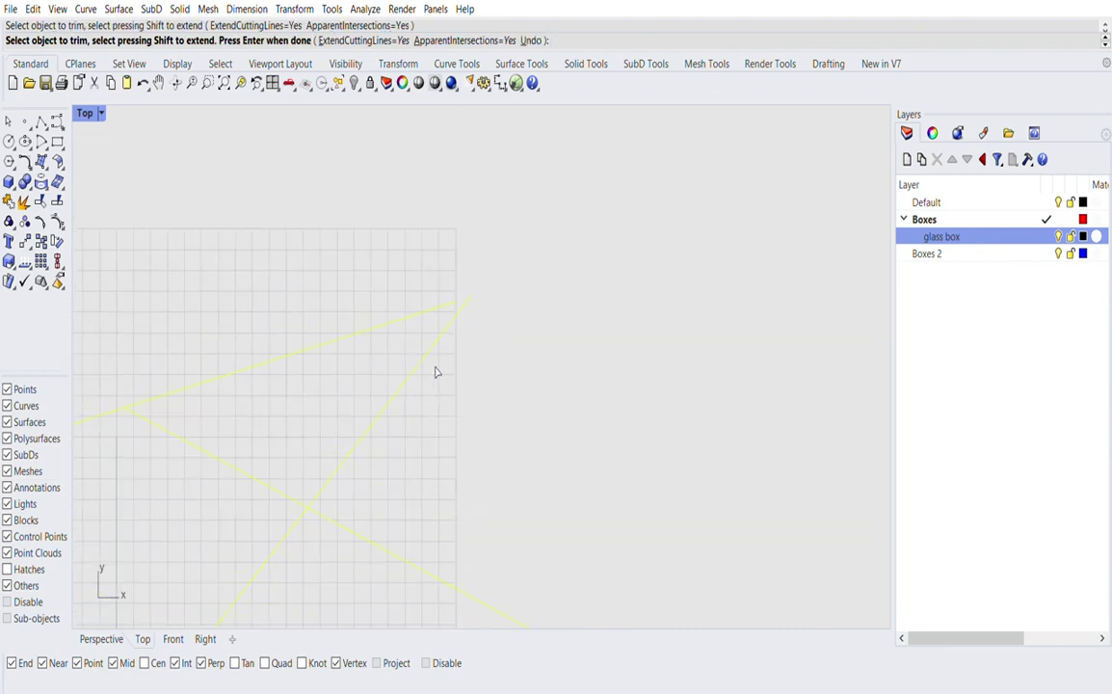
scroll(371, 385, up, 3)
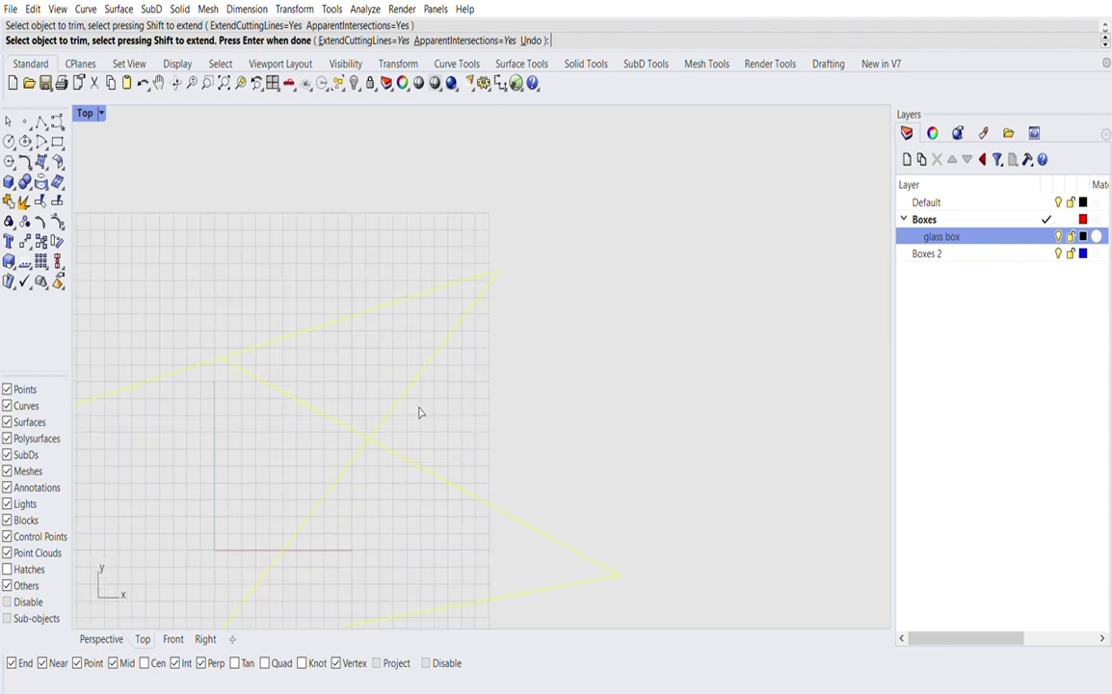
key(Return)
Step: Delete all four practice curves around the grid
scroll(405, 407, down, 2)
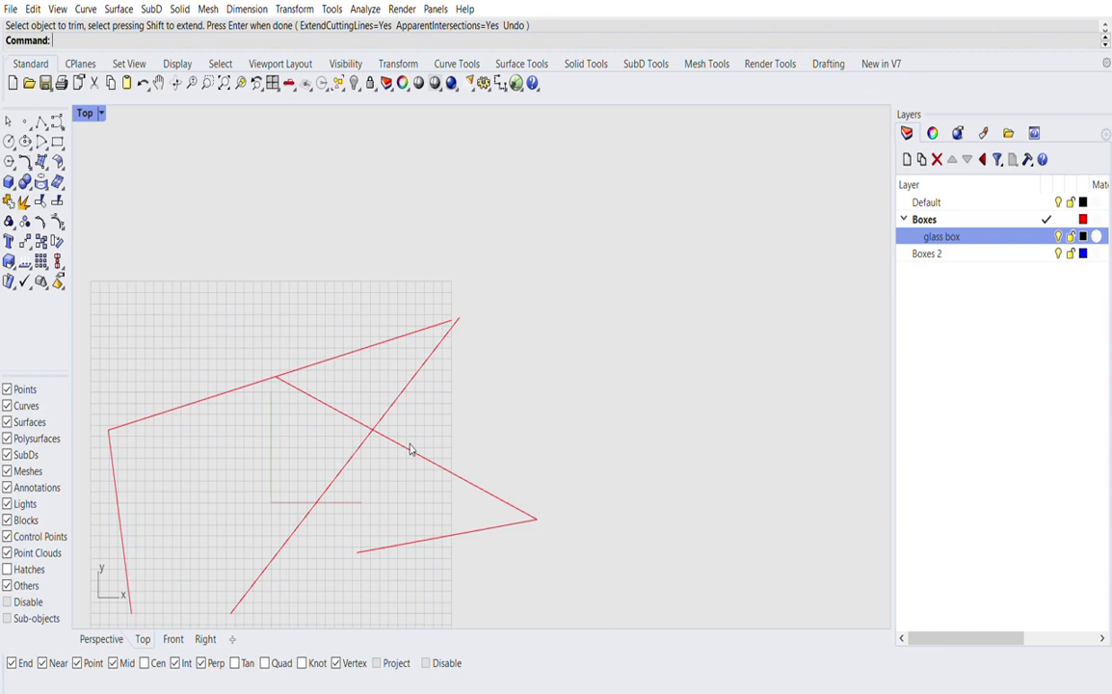
scroll(409, 449, down, 2)
drag(488, 292, 104, 590)
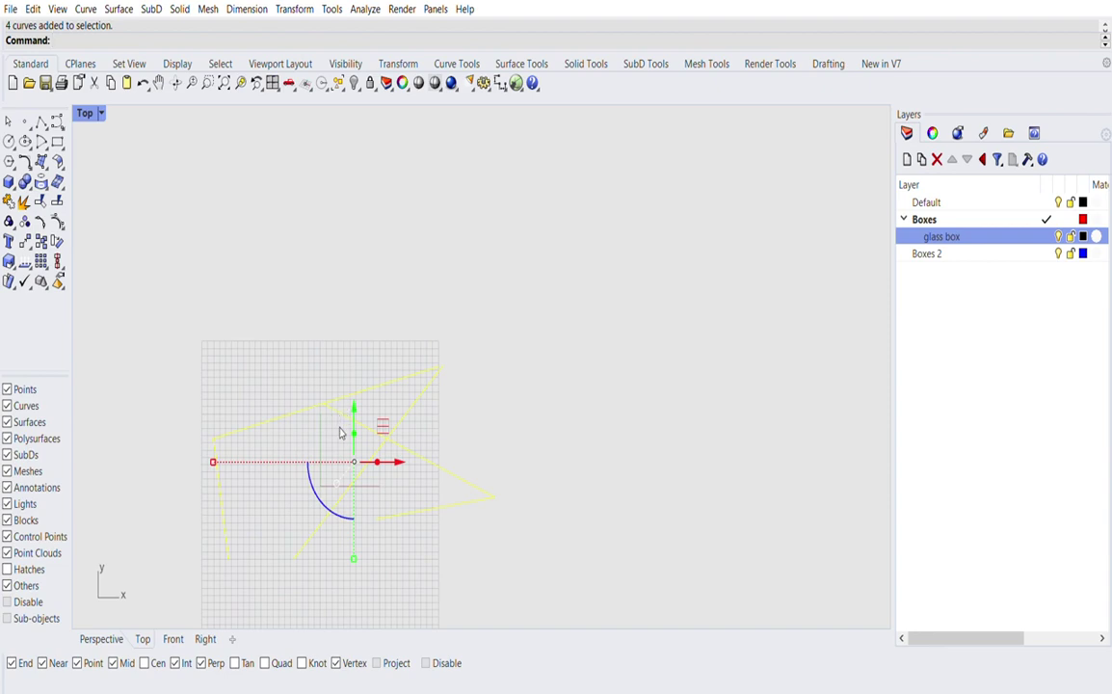
key(Delete)
scroll(351, 462, down, 2)
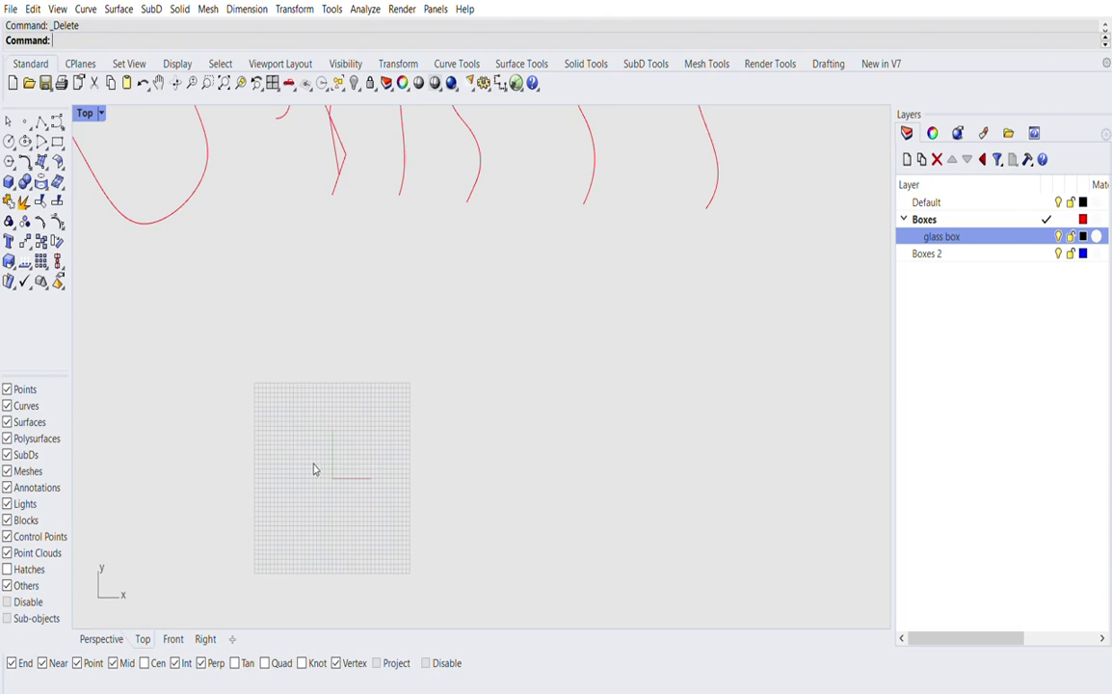
Step: Create a solid box 5 units long, 5 wide and 5 high on the construction plane in the Perspective view
click(583, 60)
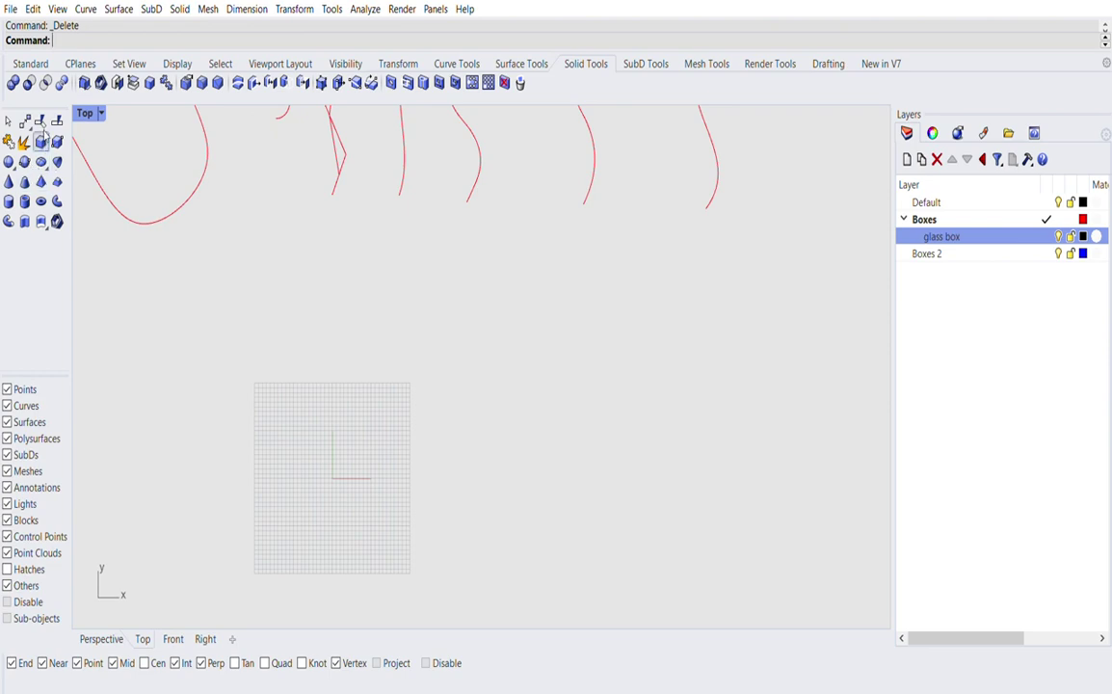
scroll(265, 481, up, 3)
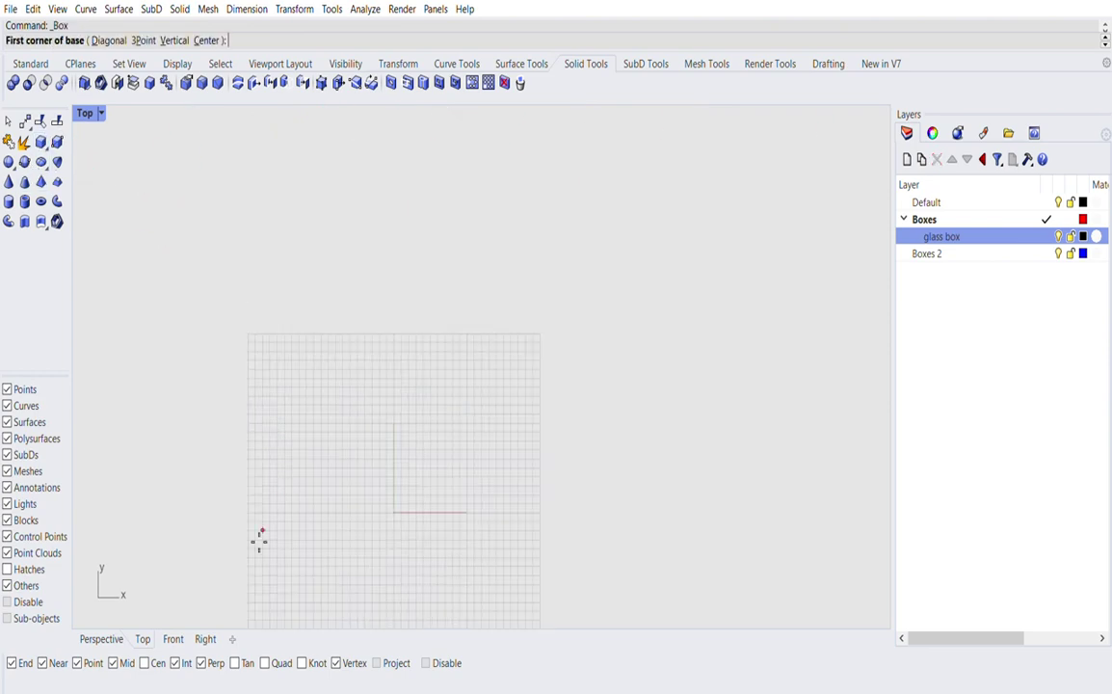
click(101, 638)
right_drag(416, 330, 328, 386)
click(316, 391)
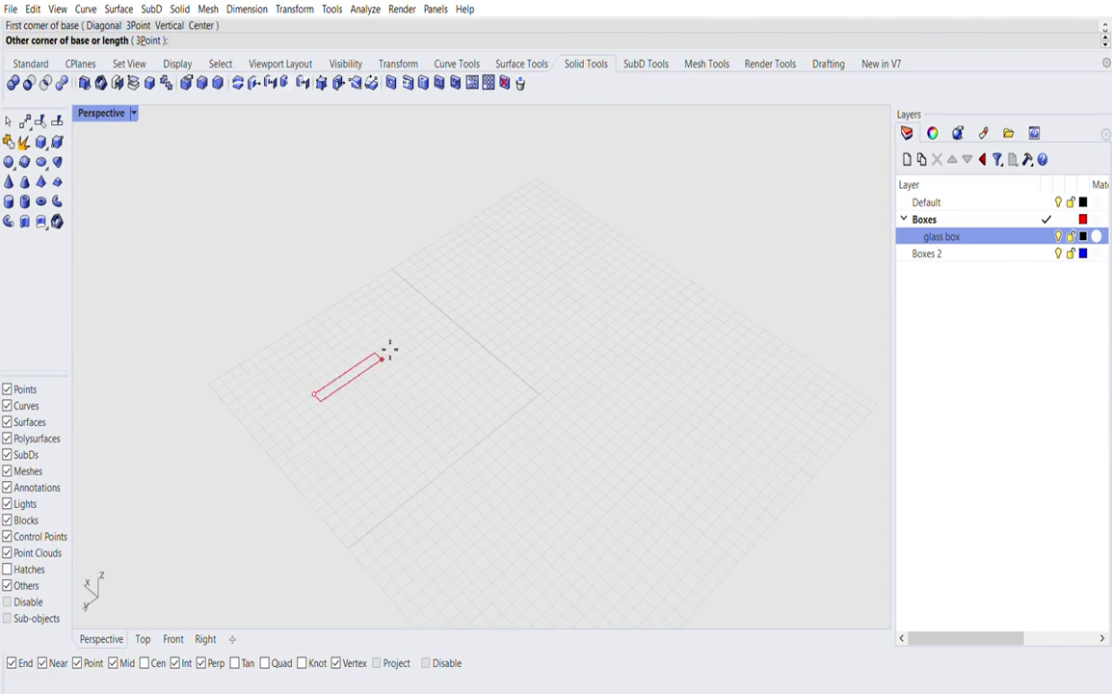
text(5)
key(Return)
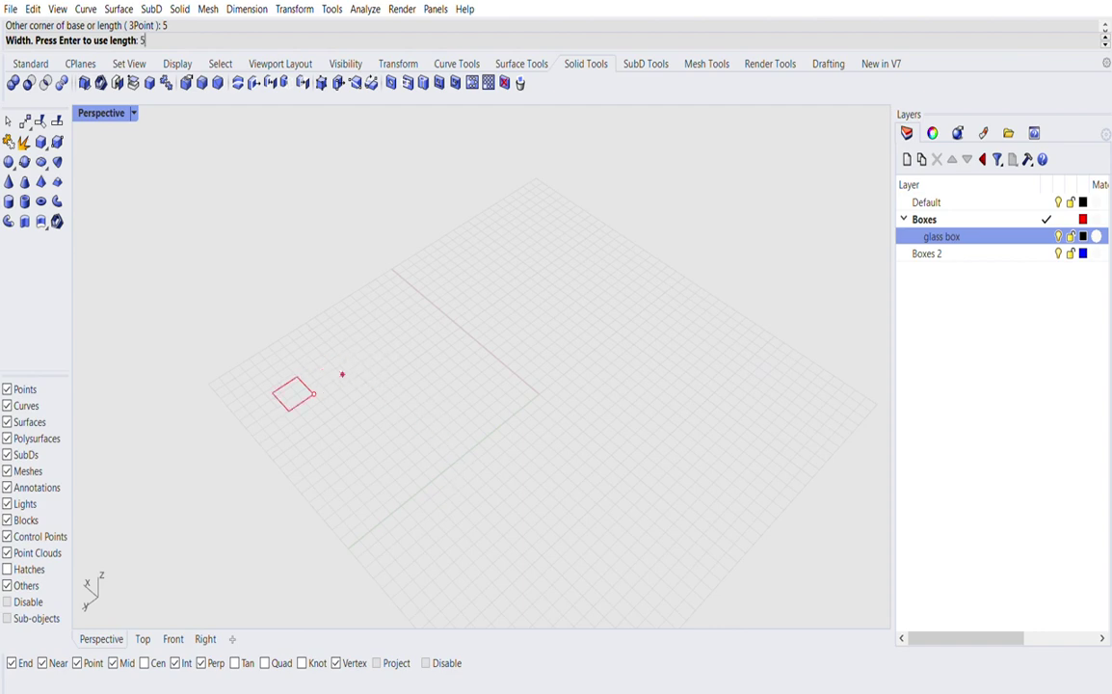
key(Return)
key(Return)
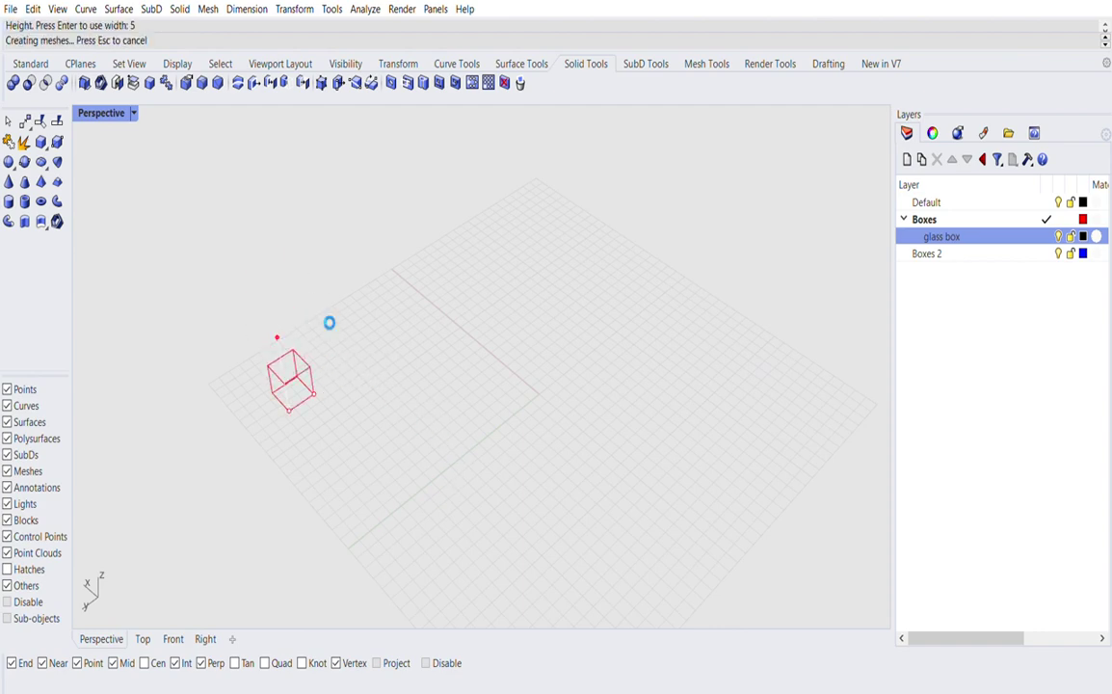
Step: Create a second solid box with a narrow freehand rectangular base beside the first box and a height of 7
right_drag(442, 444, 406, 413)
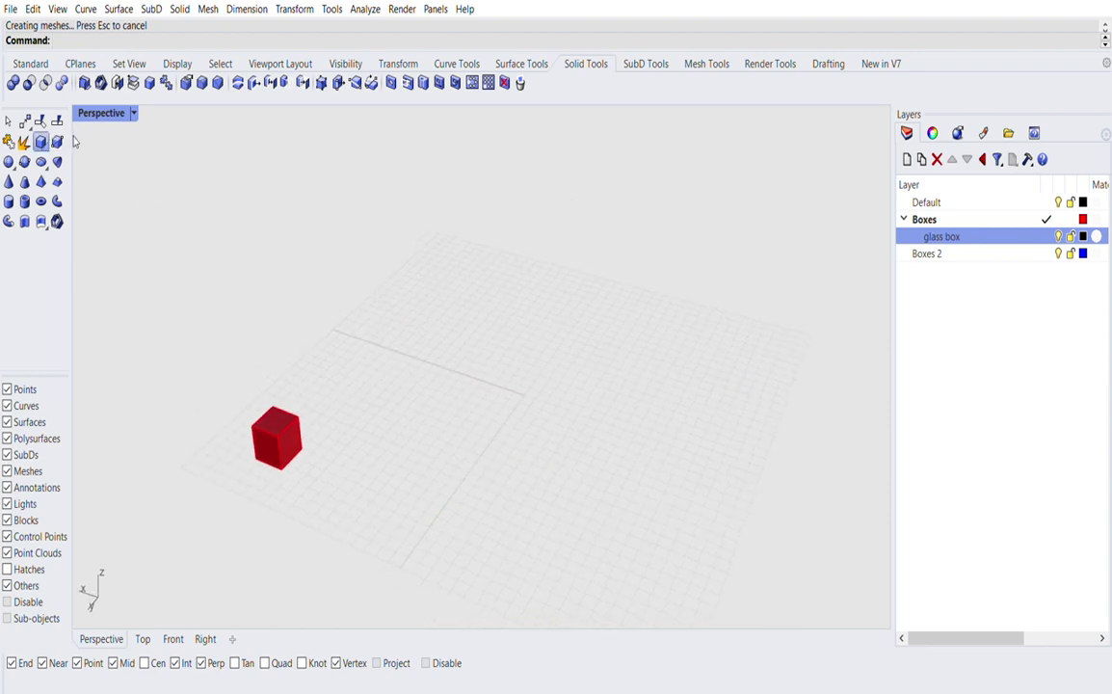
click(41, 141)
click(381, 493)
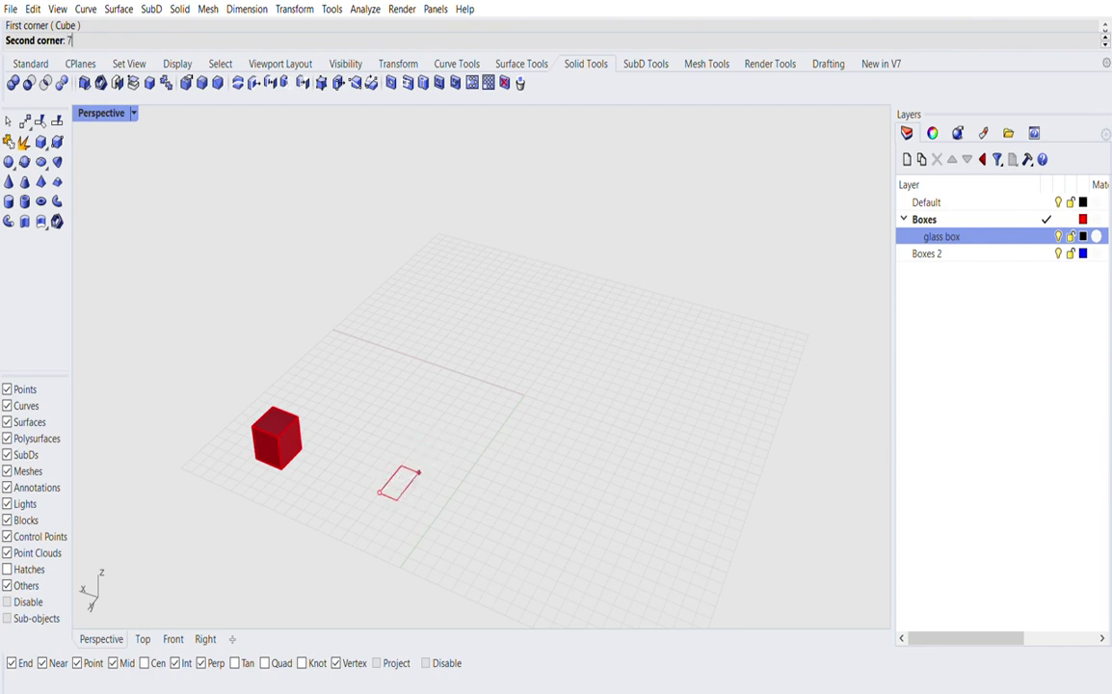
click(450, 454)
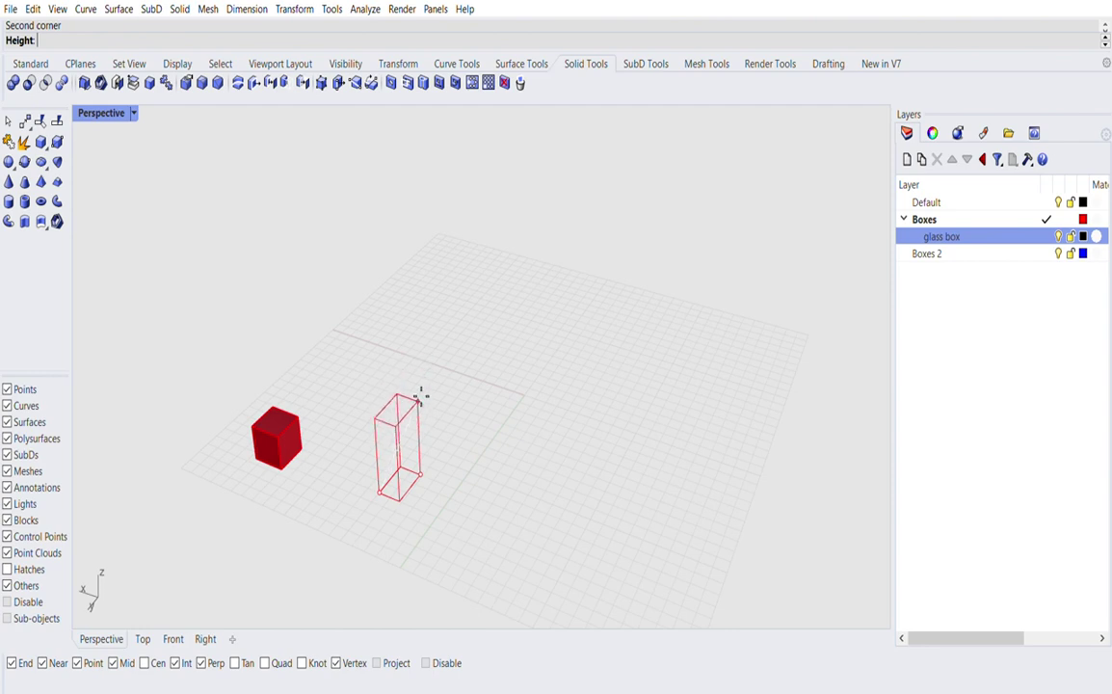
text(7)
key(Return)
right_drag(420, 396, 646, 461)
scroll(418, 433, up, 3)
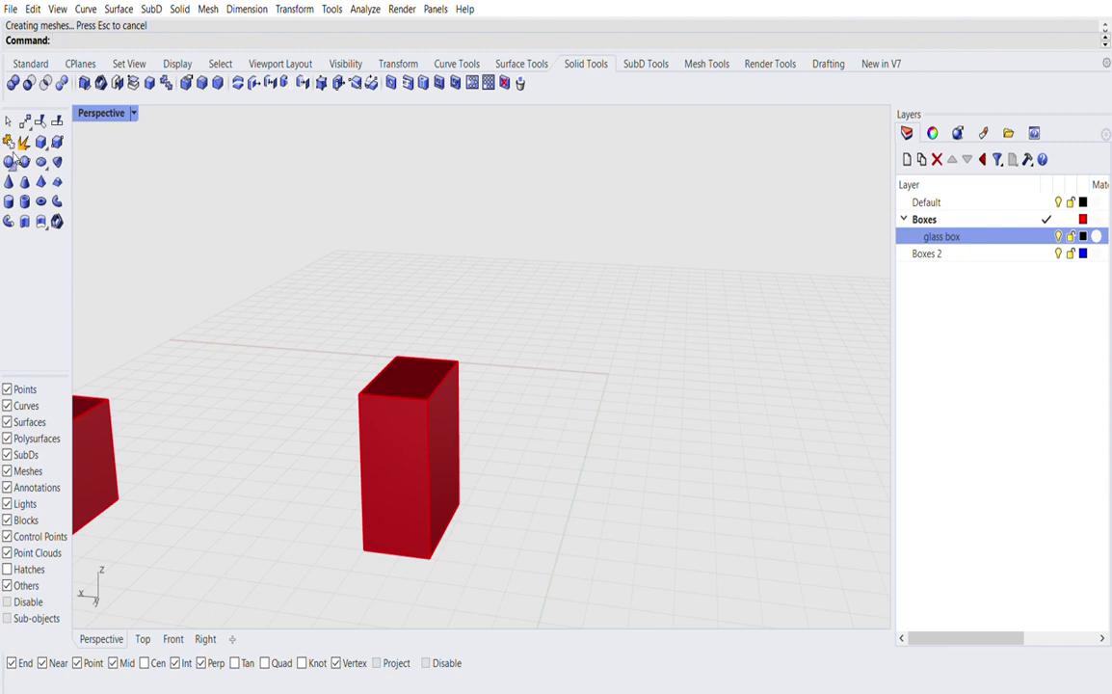
Step: Create a solid sphere of radius 14 centred on the construction plane behind the two boxes
click(12, 160)
click(208, 350)
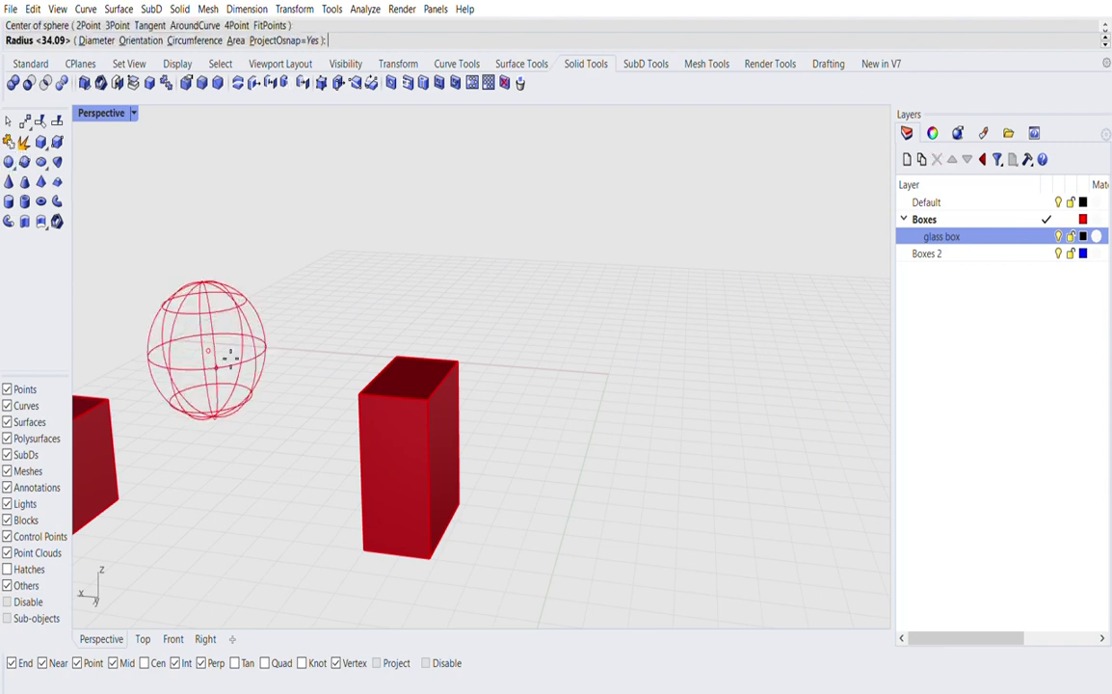
text(14)
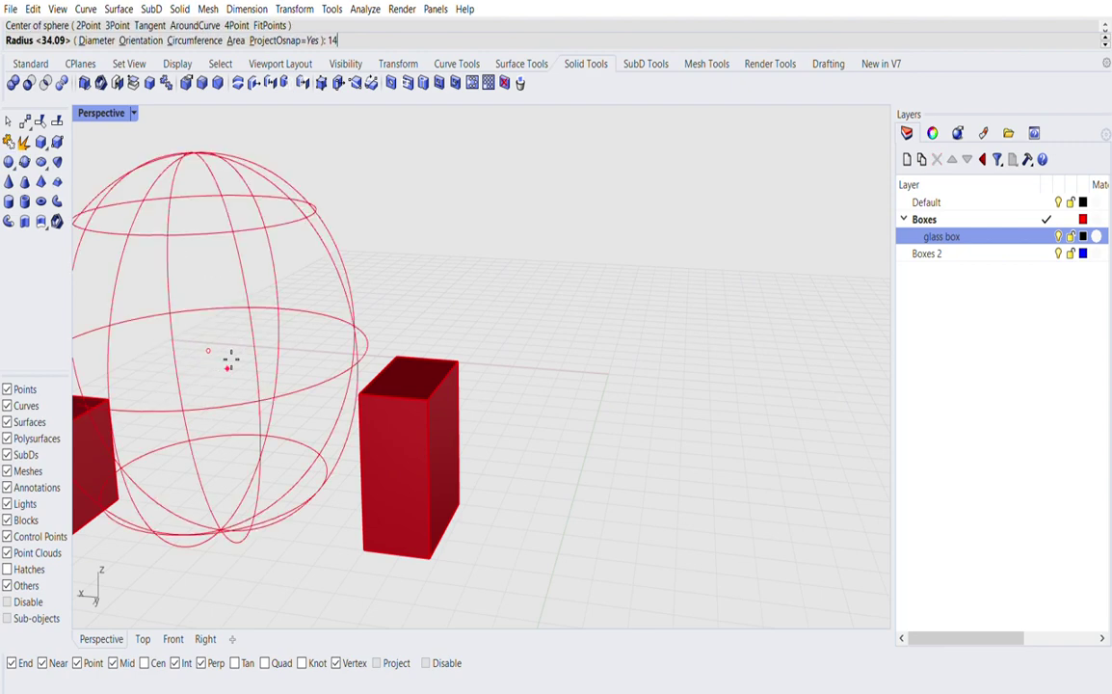
key(Return)
right_drag(253, 350, 361, 444)
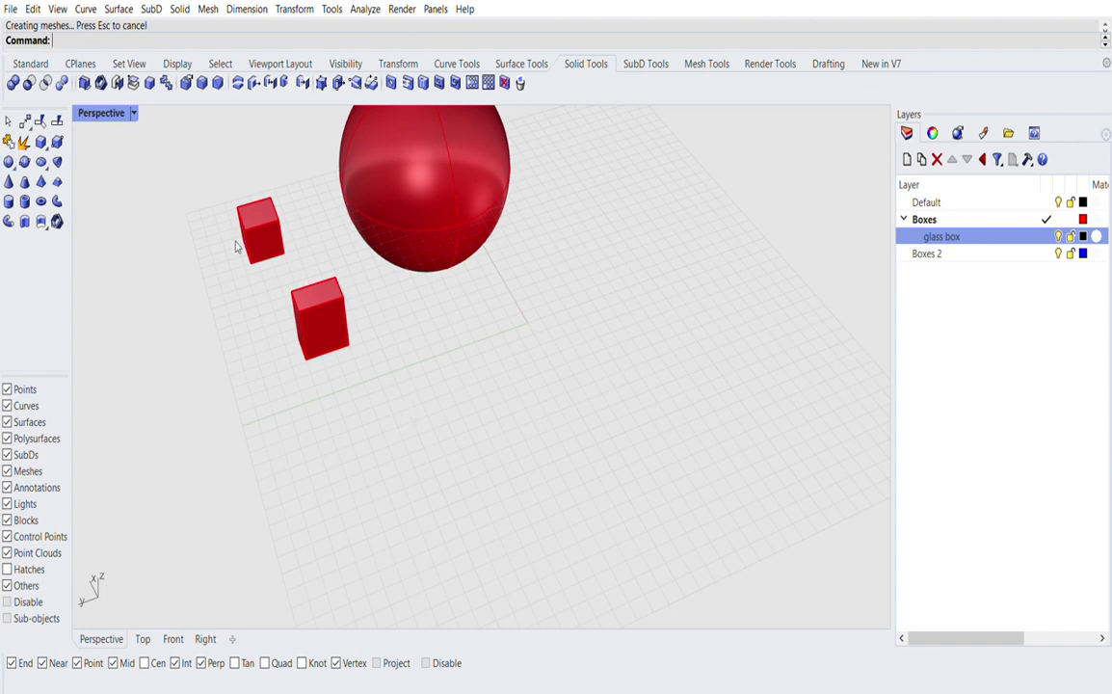
Step: Create an elongated ellipsoid lying on the construction plane next to the second box, setting its centre and three axis ends freehand
click(42, 145)
click(41, 161)
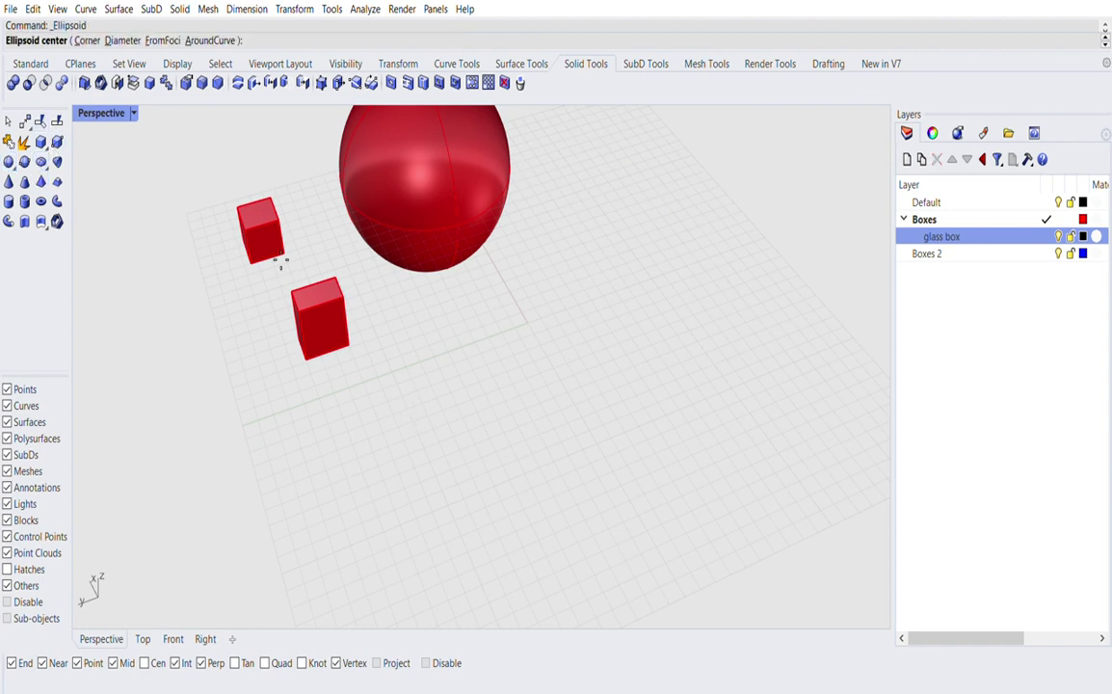
click(411, 358)
click(498, 377)
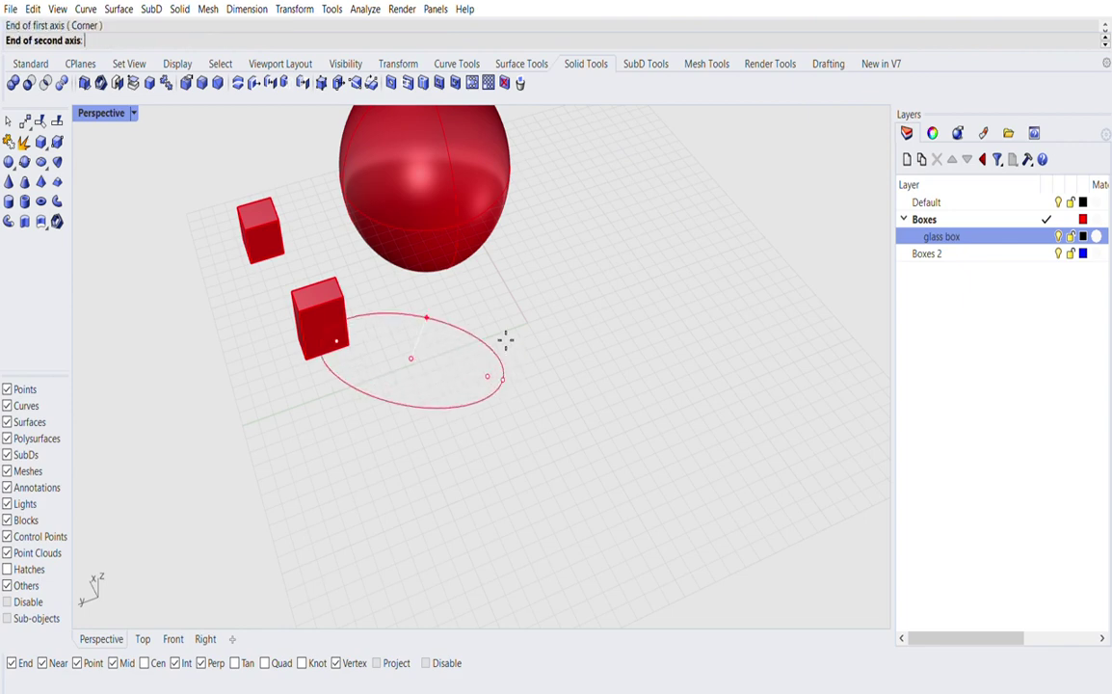
click(502, 336)
click(445, 317)
right_drag(445, 317, 545, 412)
Step: Raise the ellipsoid vertically above the construction plane and deselect it
click(431, 385)
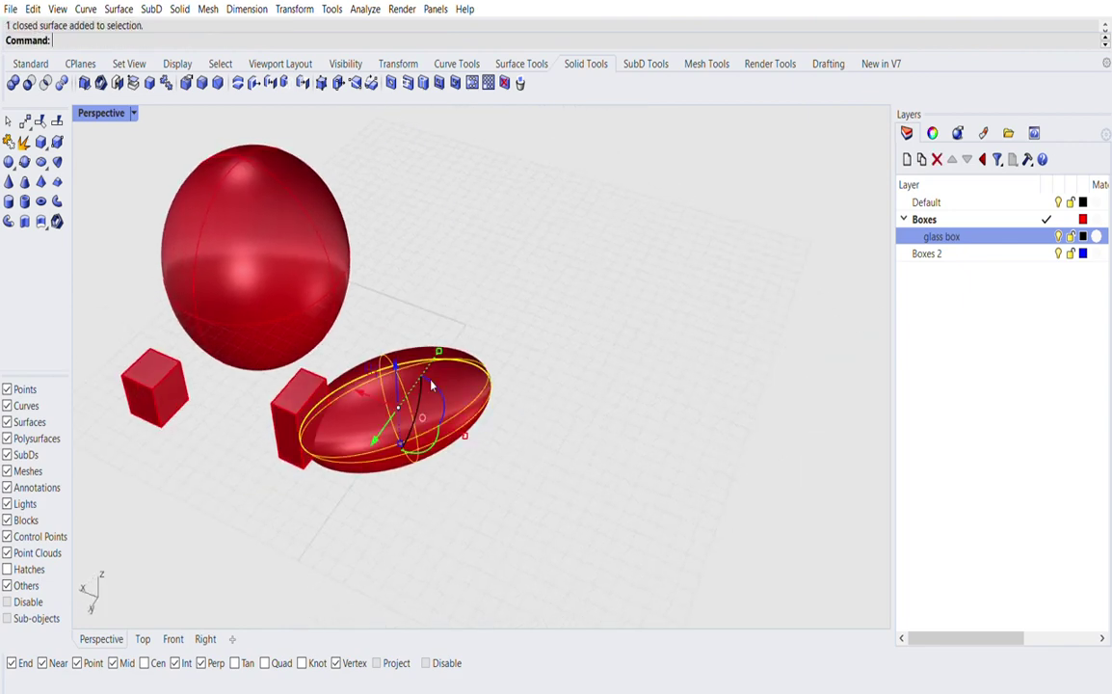
drag(394, 385, 449, 303)
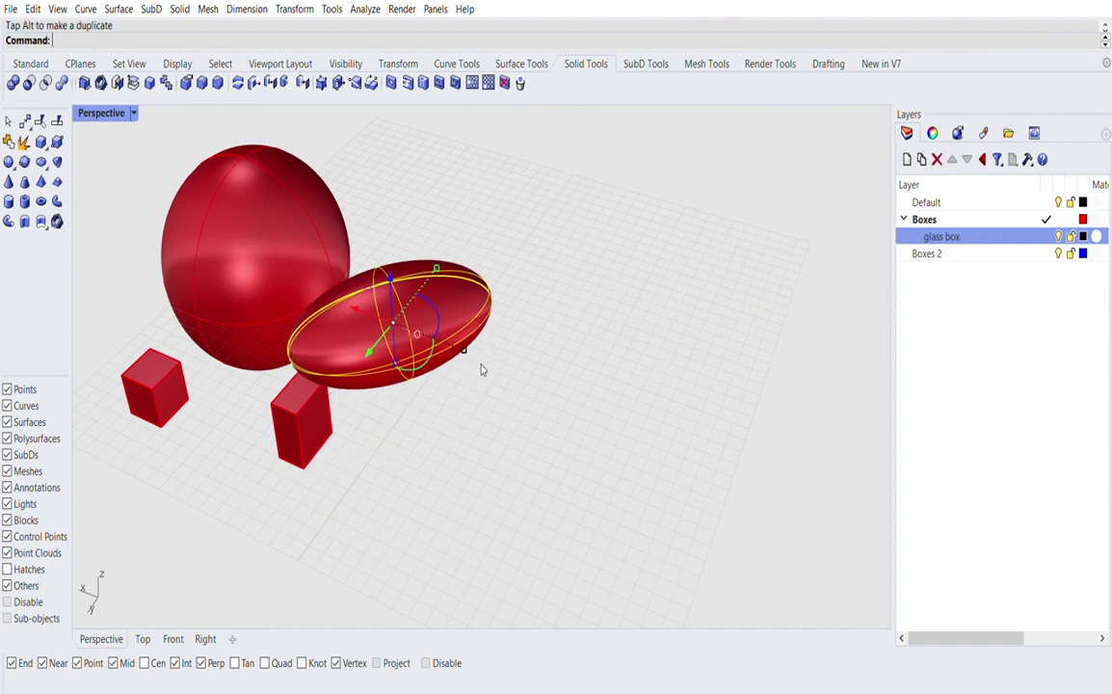
click(481, 370)
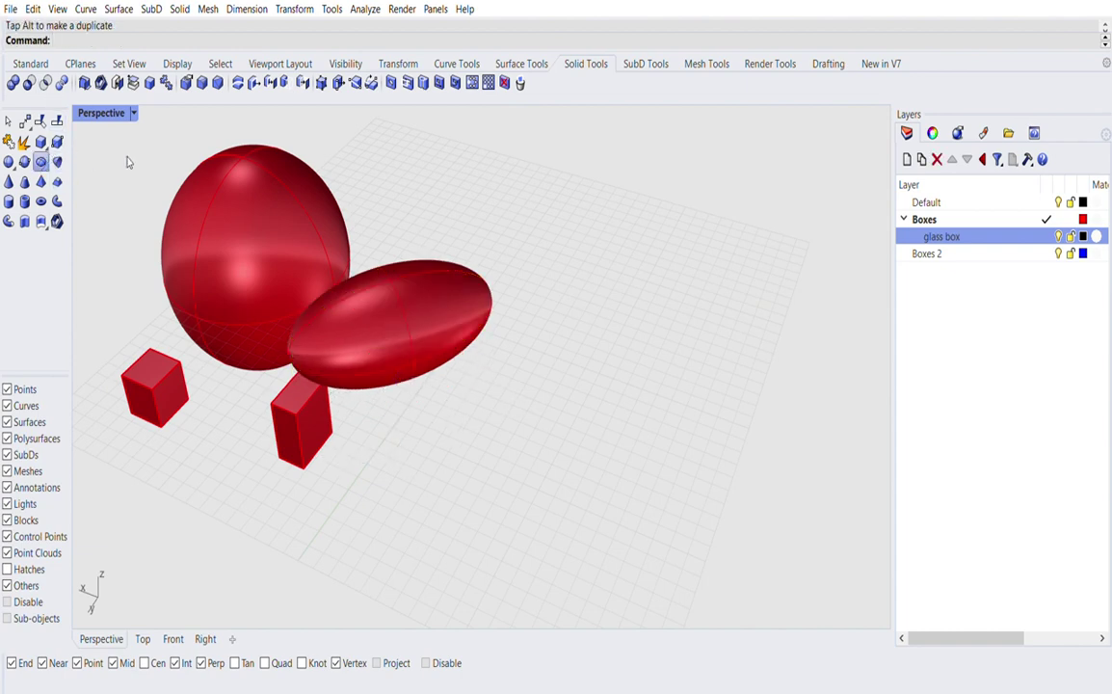
Step: Create a vertical solid cone with a freehand base and height on the far part of the grid beyond the ellipsoid
click(9, 181)
click(532, 231)
click(580, 258)
click(533, 141)
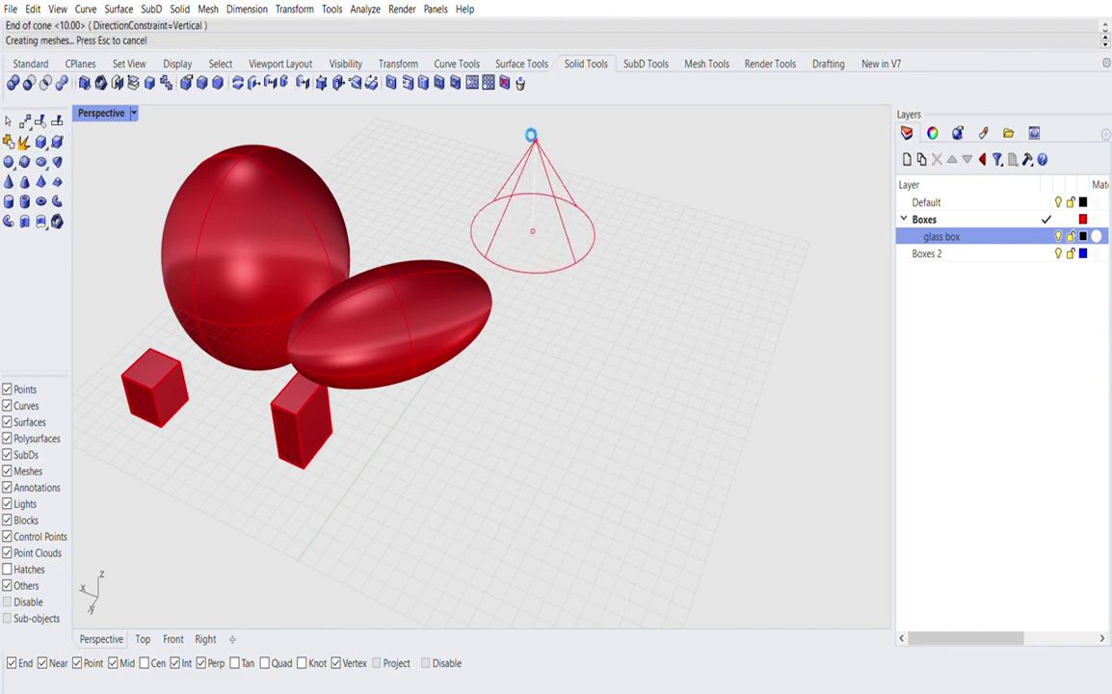
Step: Create a four-sided solid pyramid with a freehand inscribed base and height in front of the cone
click(24, 181)
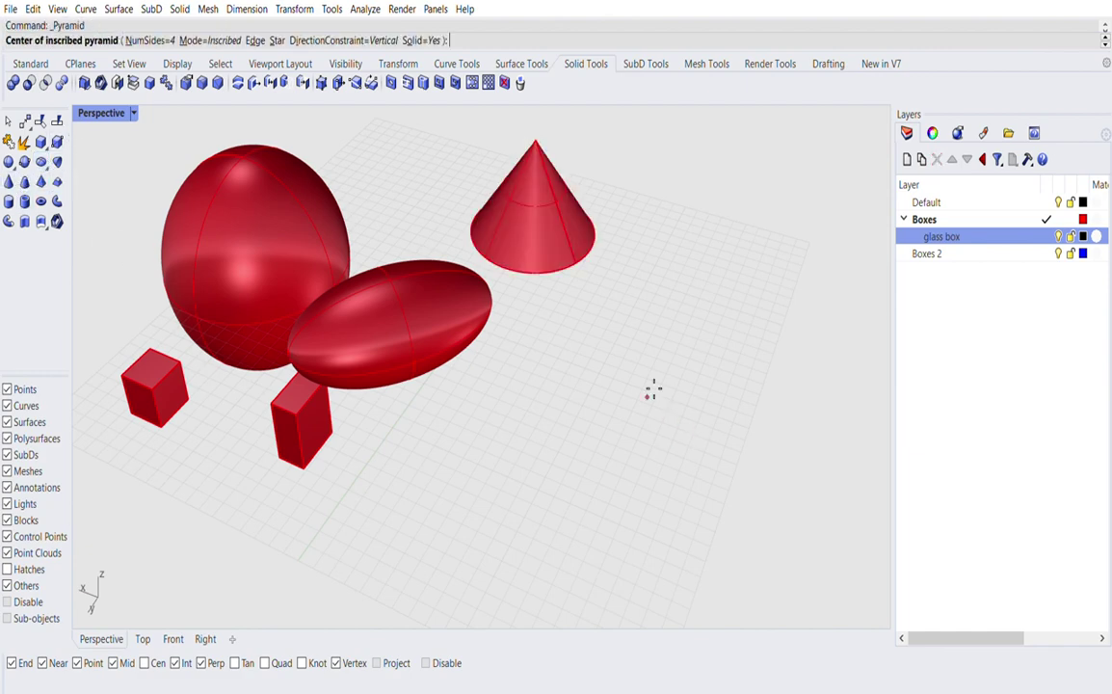
click(647, 396)
click(584, 440)
click(568, 310)
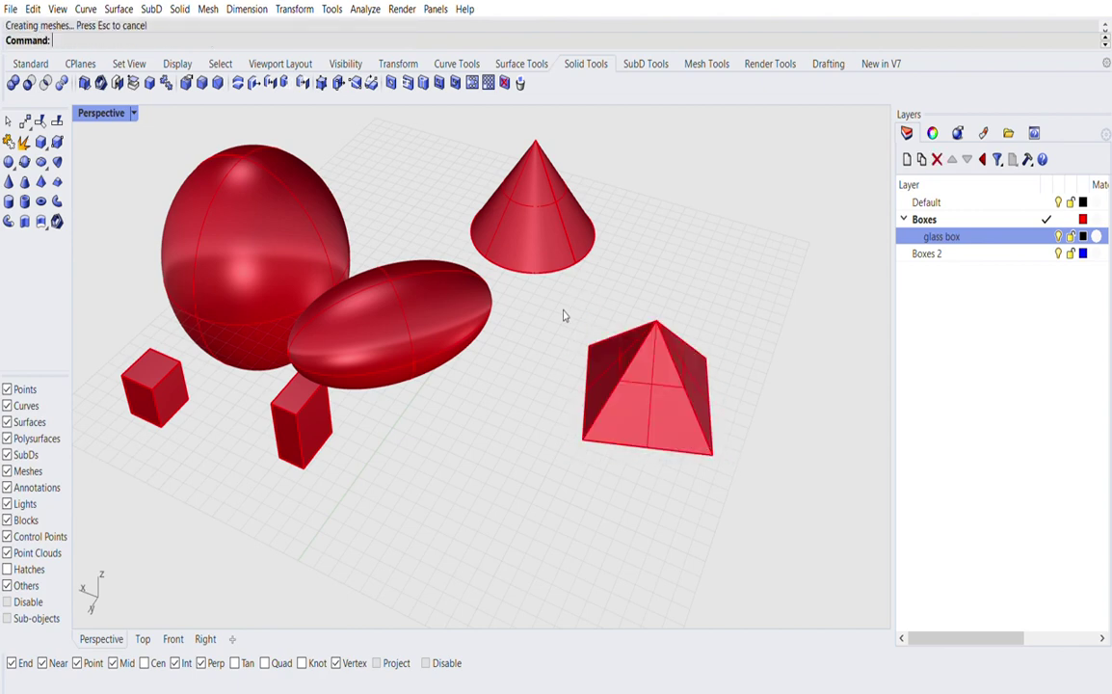
Step: Create a solid cylinder about 4.47 in diameter and 10.3 long beside the tall box, with the direction constraint set to None
click(9, 200)
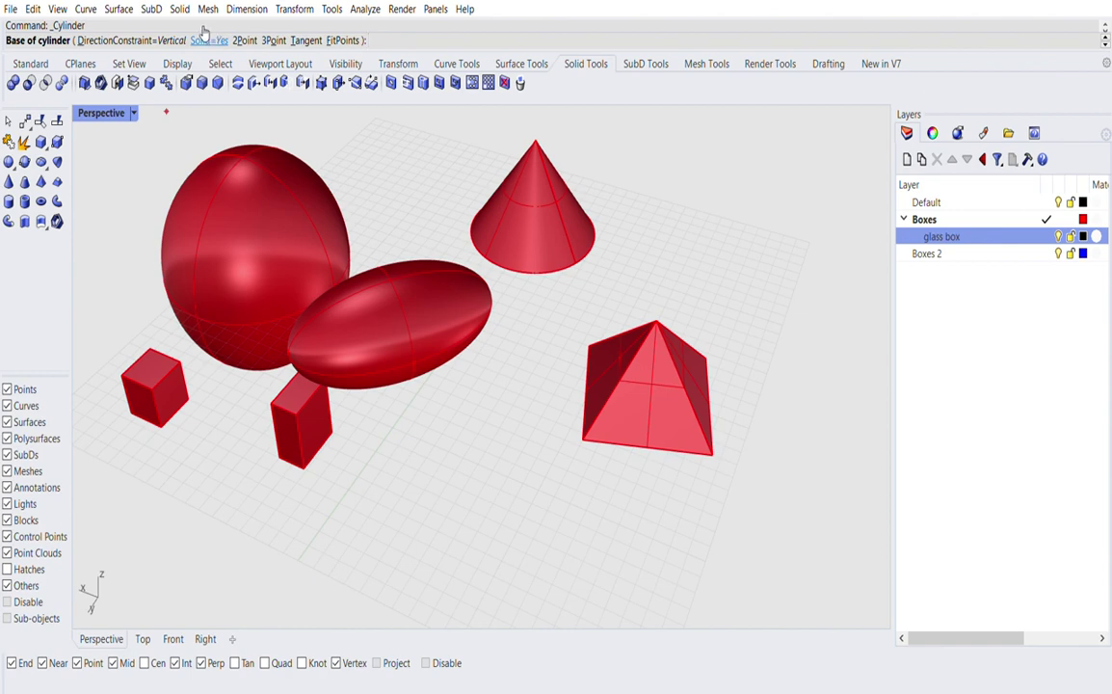
click(145, 38)
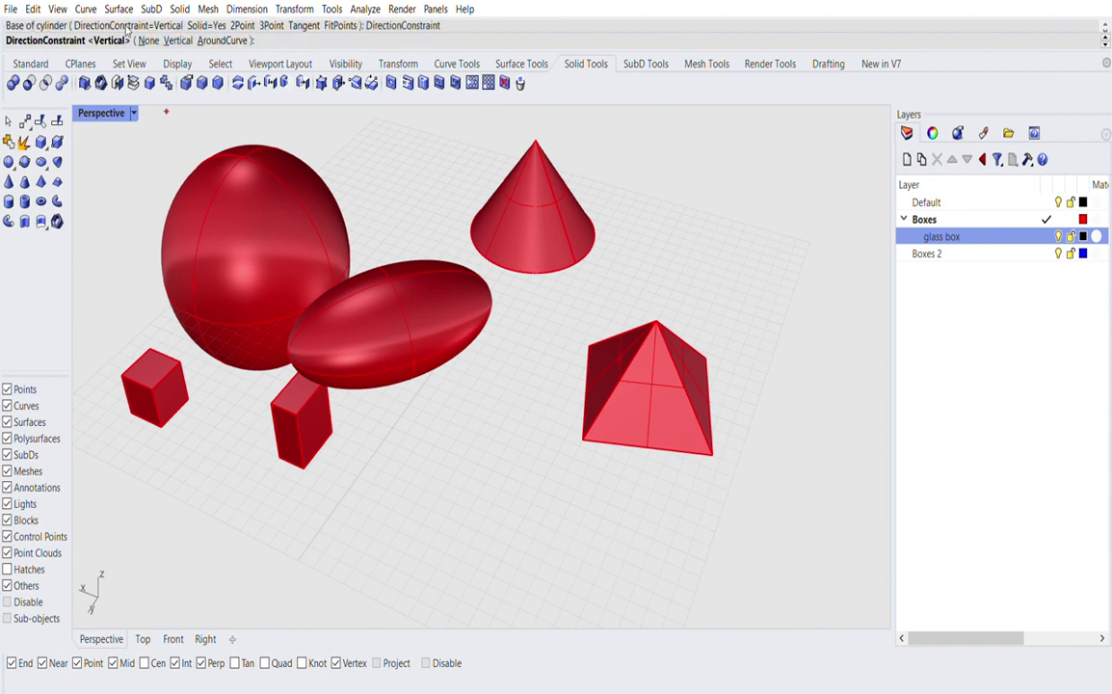
click(148, 40)
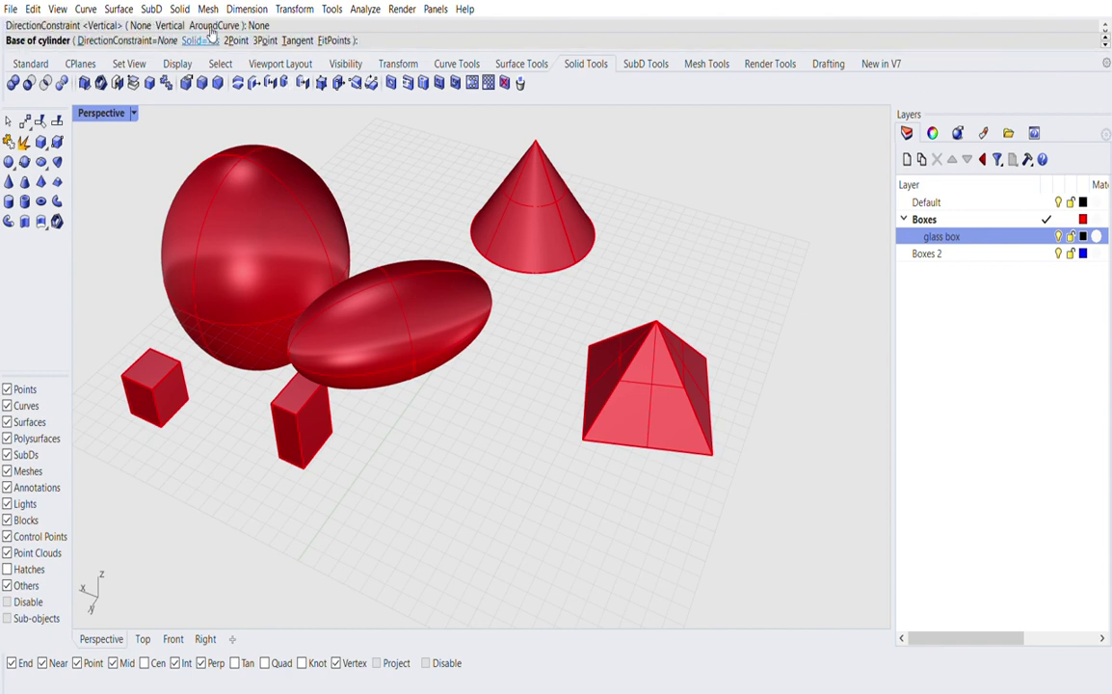
click(397, 448)
click(406, 428)
click(396, 389)
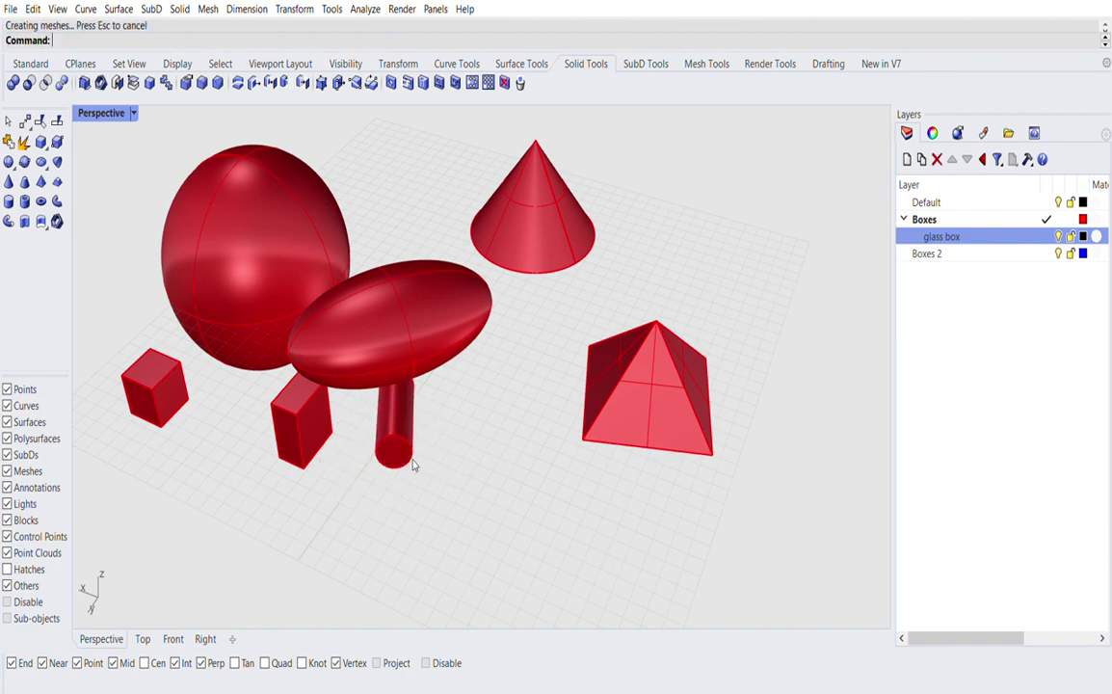
Step: Create a longer unconstrained solid cylinder, about 6 in diameter and 29.7 long, between the short cylinder and the pyramid
right_drag(416, 467, 387, 424)
right_click(488, 492)
click(496, 541)
click(510, 527)
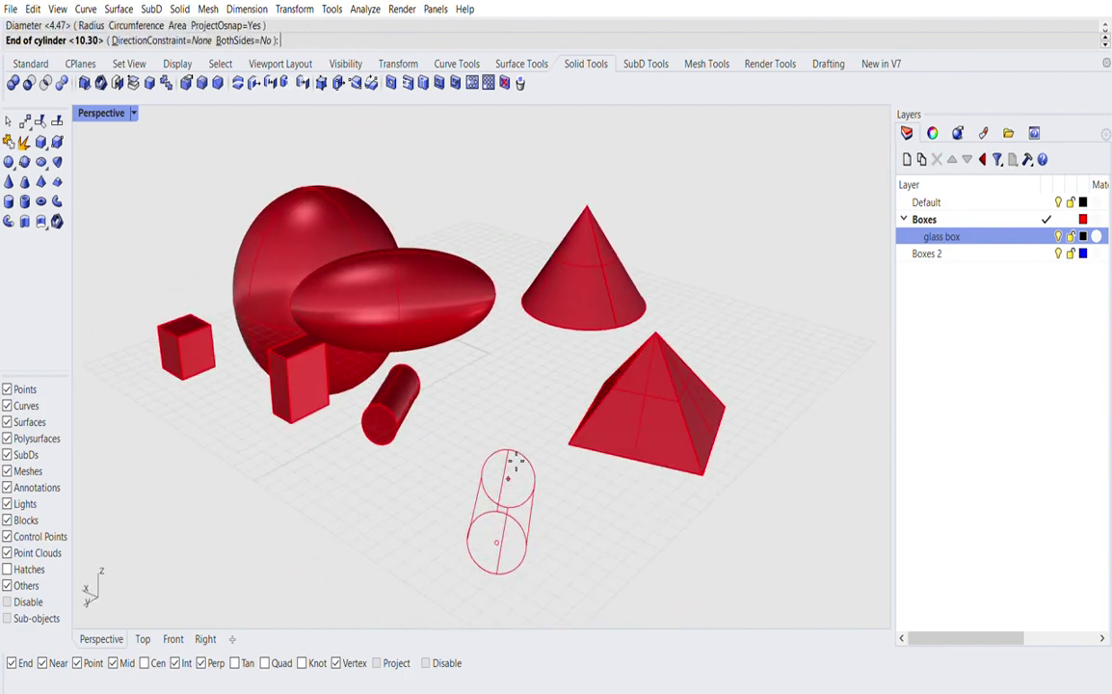
click(491, 374)
Step: Create a wide, low open cylinder beside the long one, with the direction constraint set to Vertical and Solid set to No
key(Return)
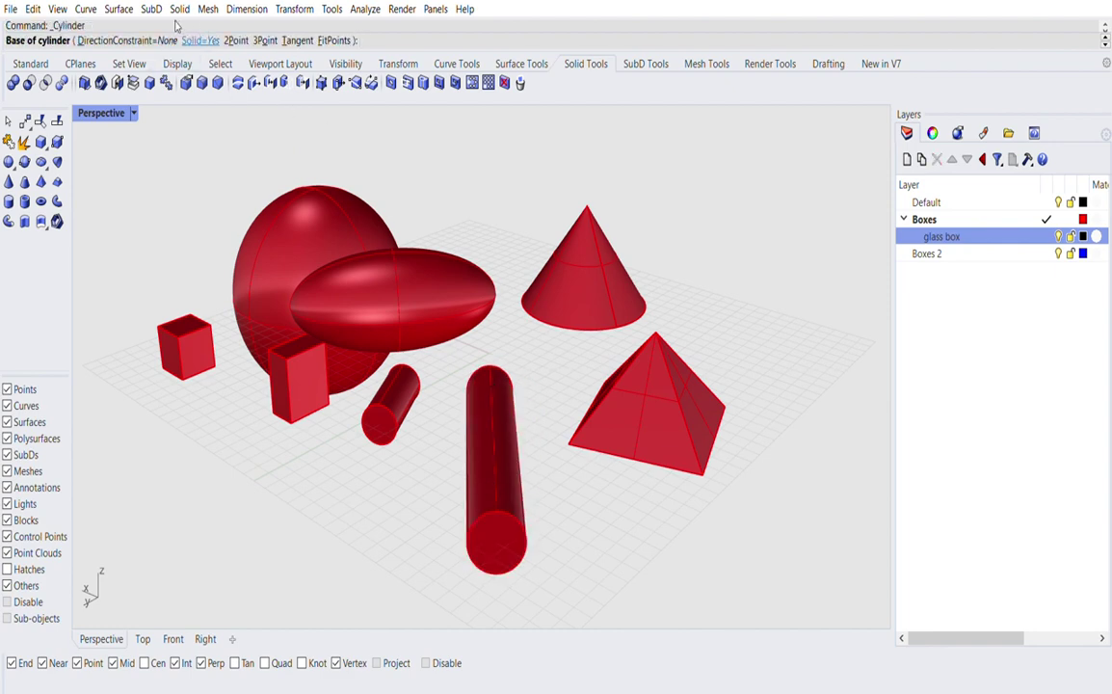
click(130, 40)
click(166, 39)
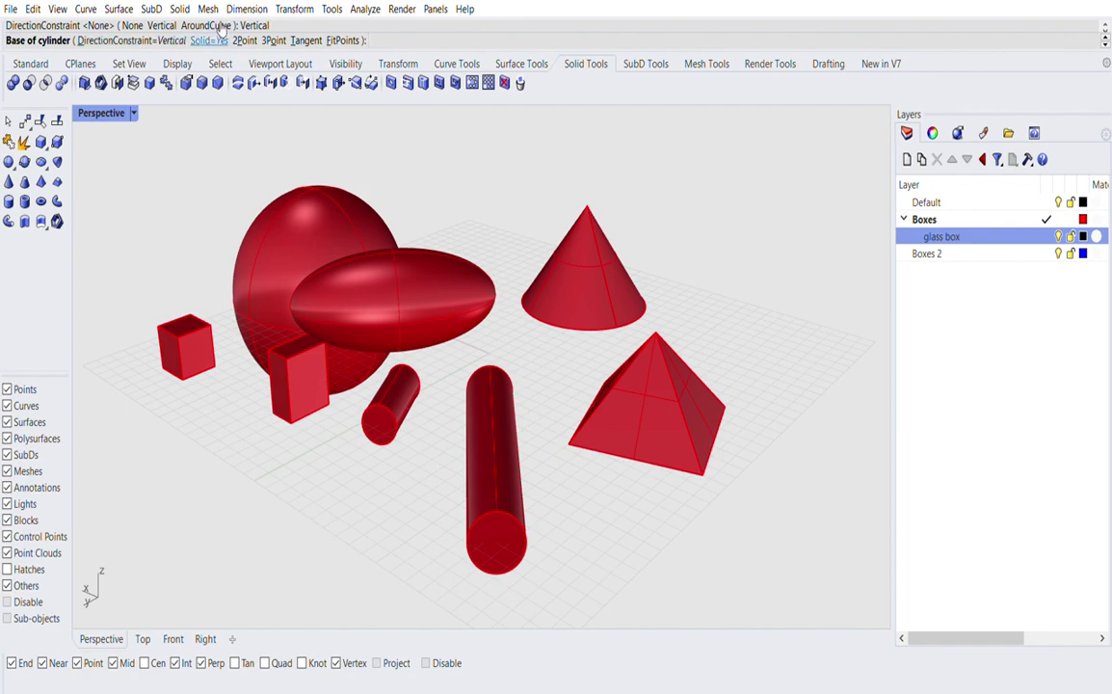
click(207, 39)
click(391, 523)
click(416, 472)
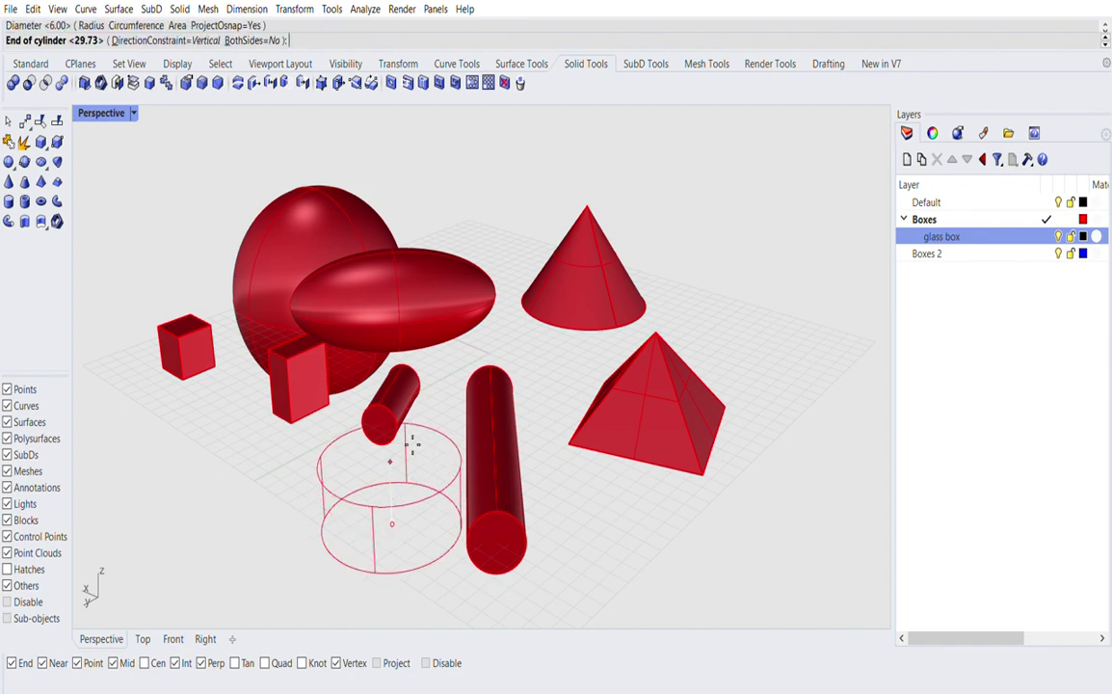
click(372, 376)
right_drag(372, 376, 628, 489)
key(Return)
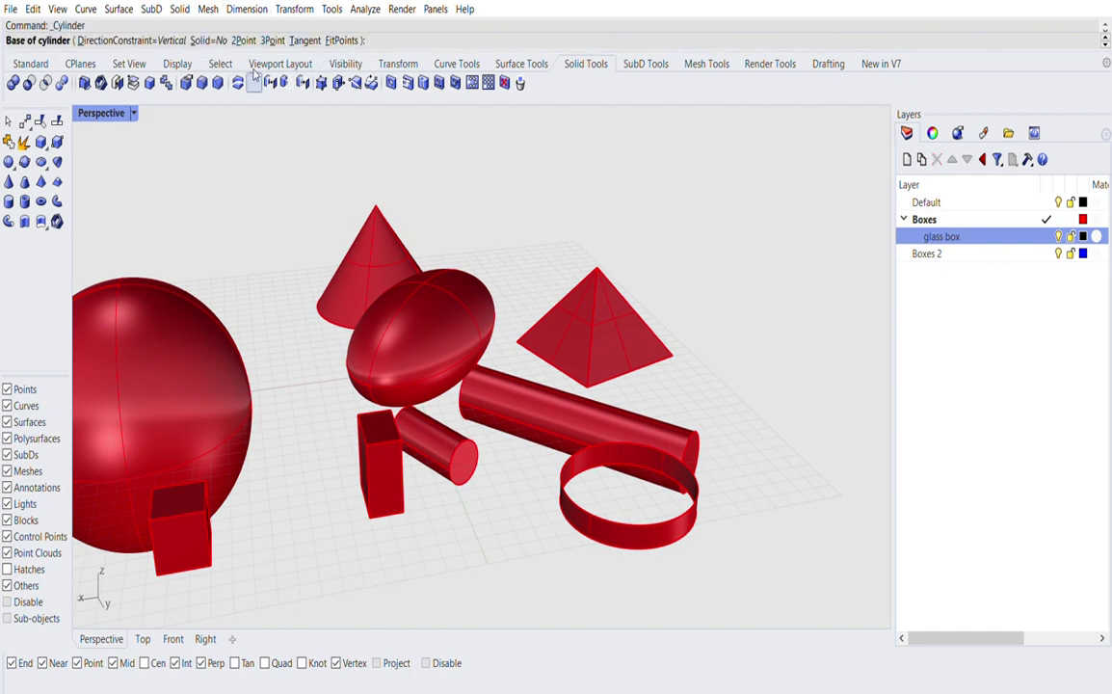
scroll(405, 407, down, 4)
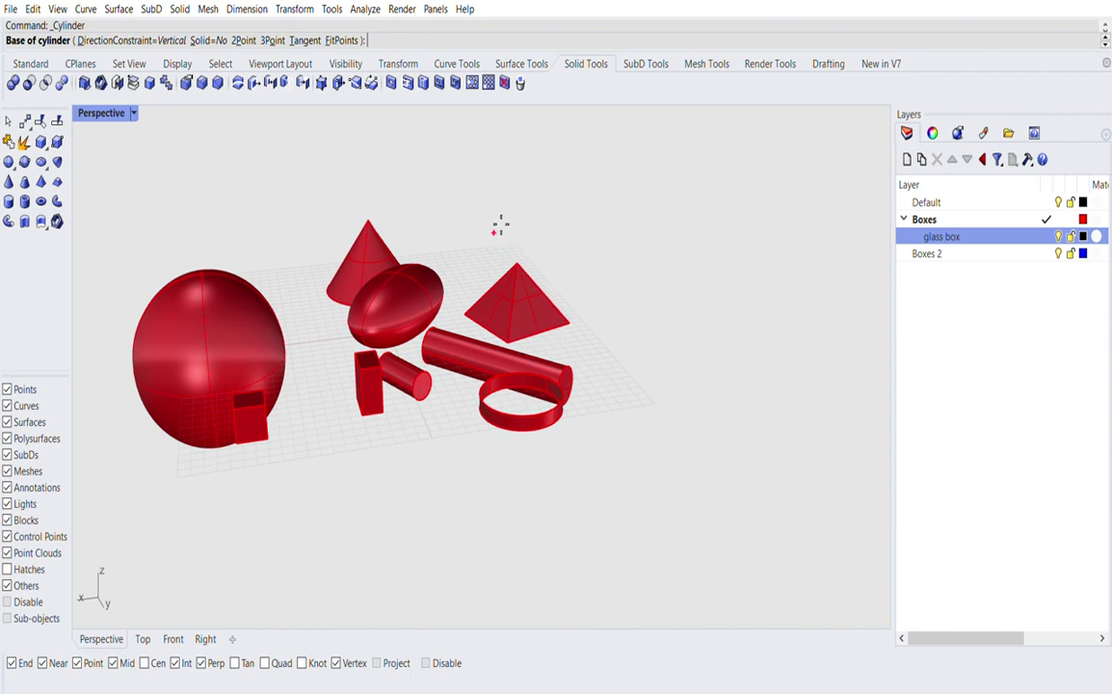
key(Escape)
key(ctrl+a)
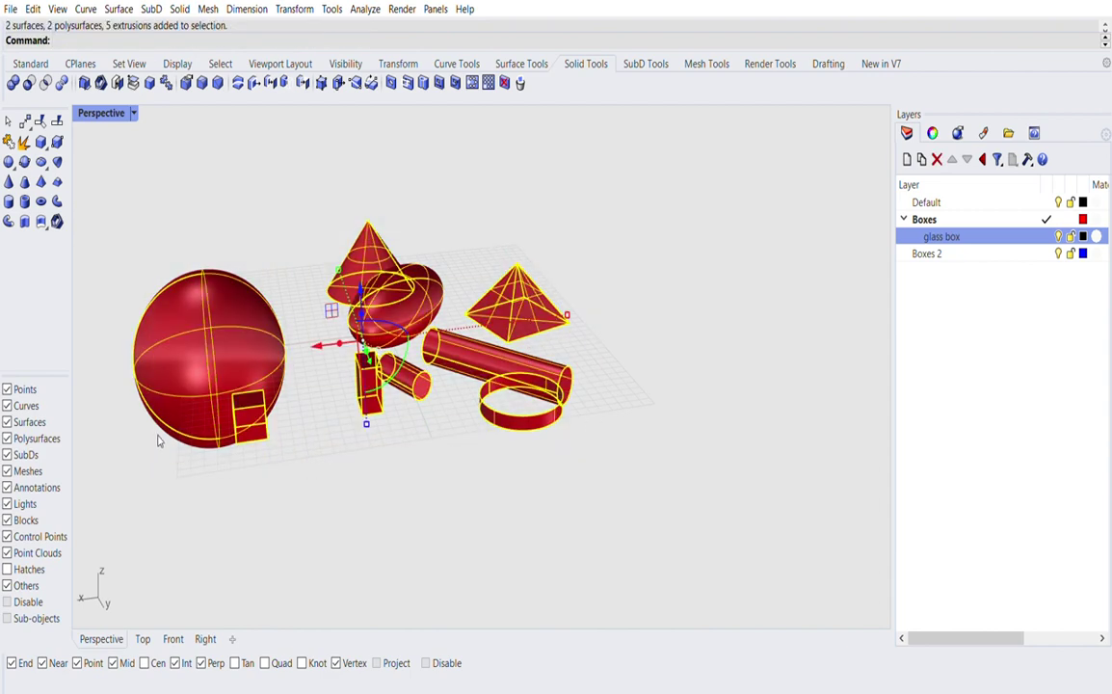
click(268, 237)
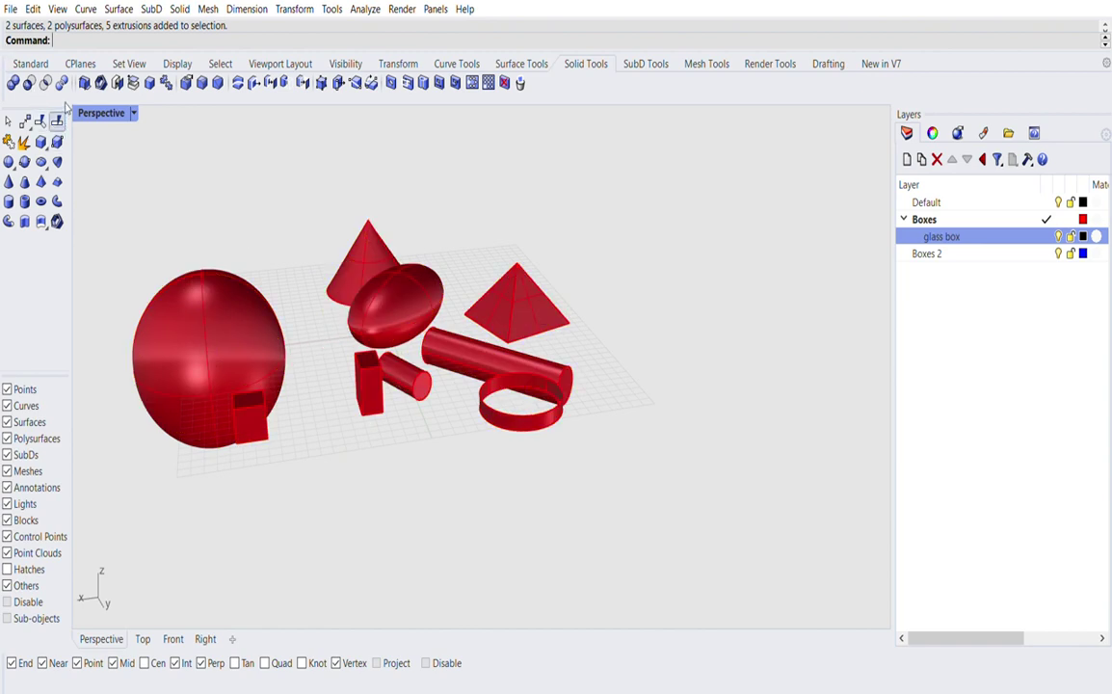
right_drag(486, 402, 404, 442)
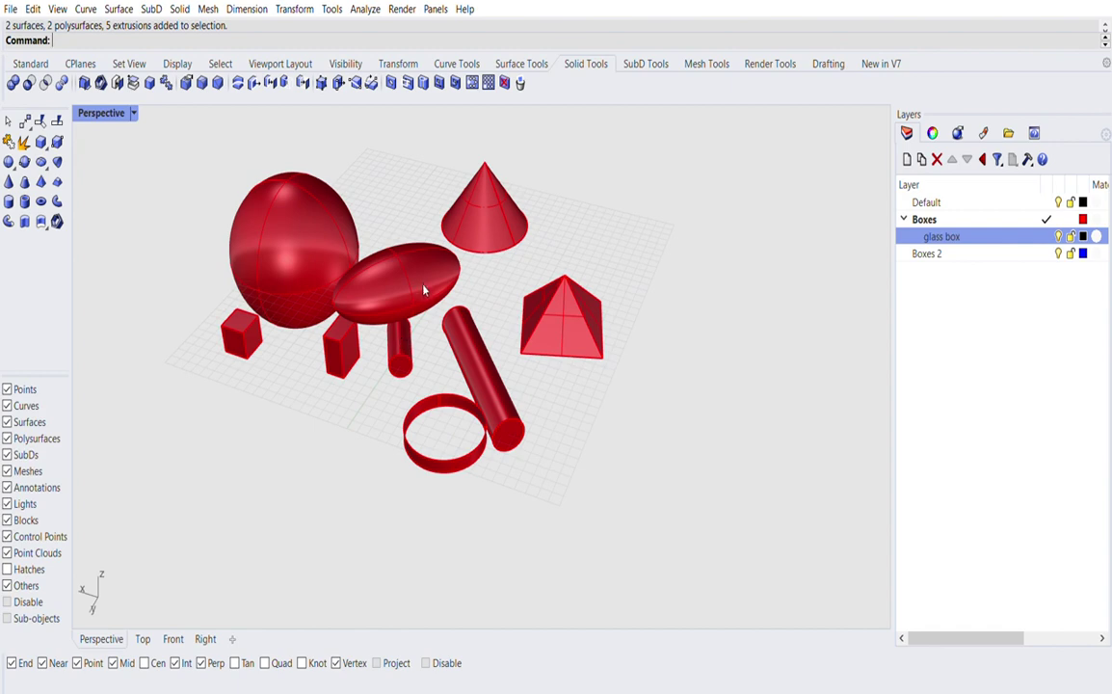
mouse_move(598, 165)
mouse_down()
mouse_move(211, 405)
mouse_move(223, 472)
mouse_move(451, 354)
mouse_move(472, 298)
mouse_move(600, 176)
mouse_up()
click(593, 294)
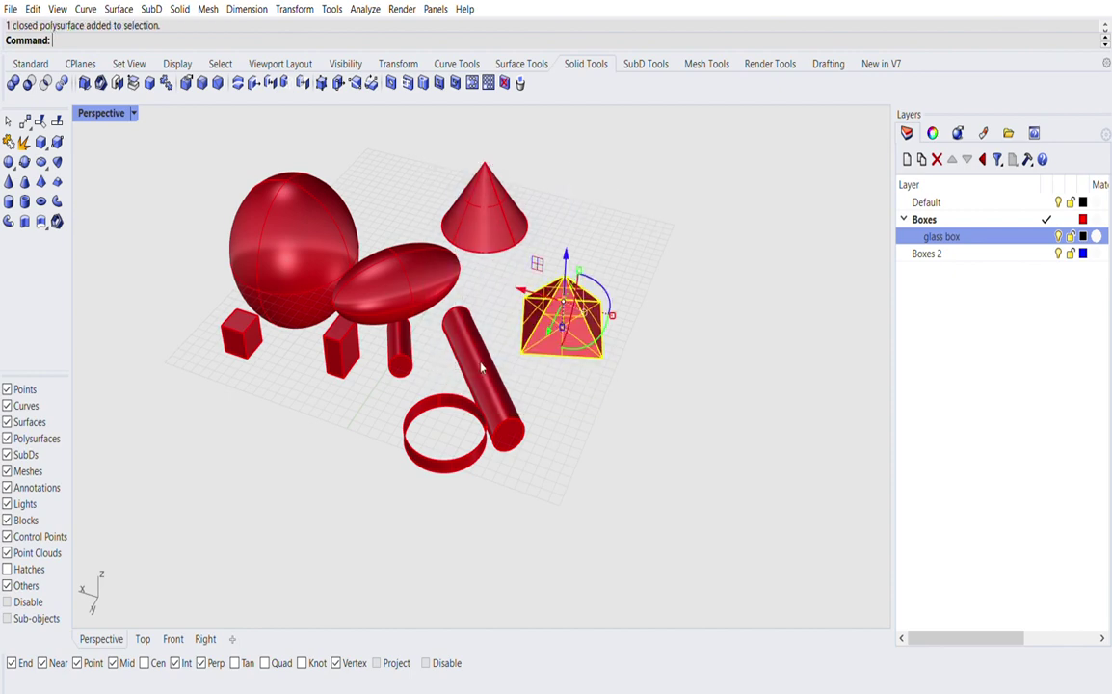
click(482, 376)
scroll(498, 455, up, 4)
click(498, 455)
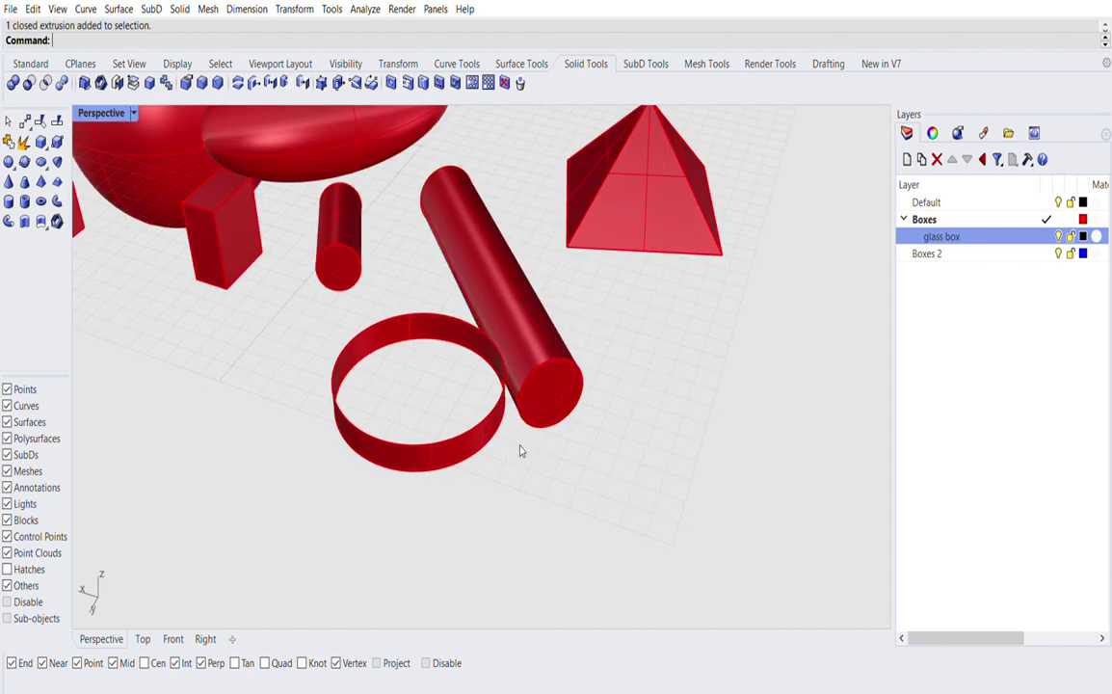
scroll(497, 424, up, 2)
Step: Try to shift the open cylinder along the red axis toward the tall box, and undo the change
click(455, 449)
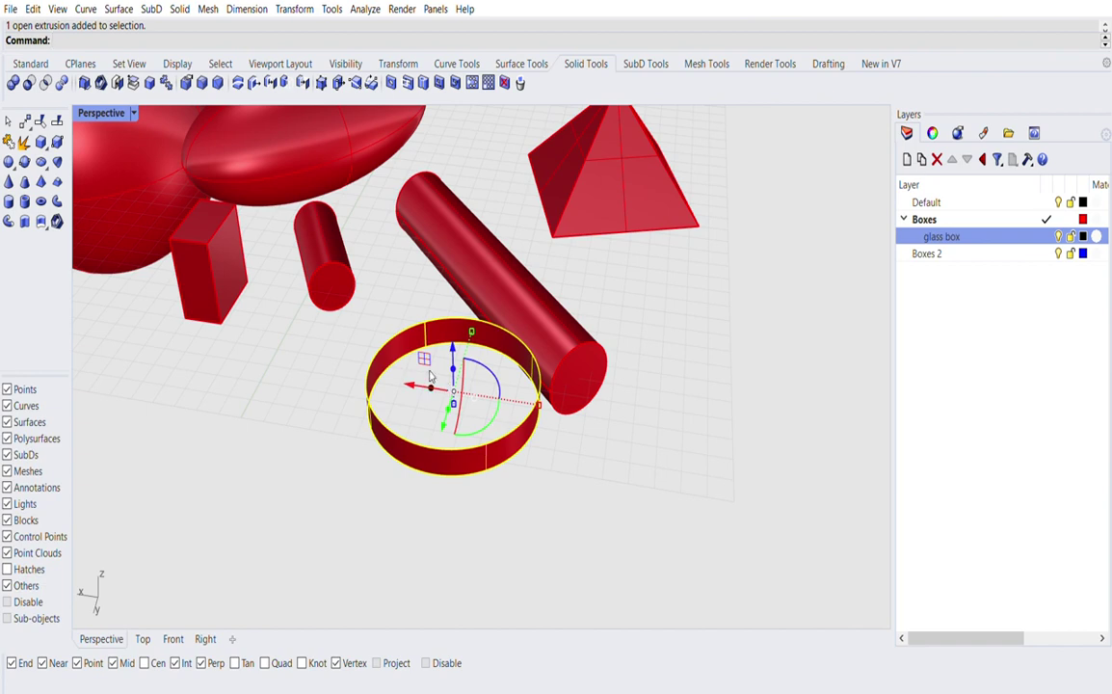
drag(427, 385, 161, 342)
click(230, 256)
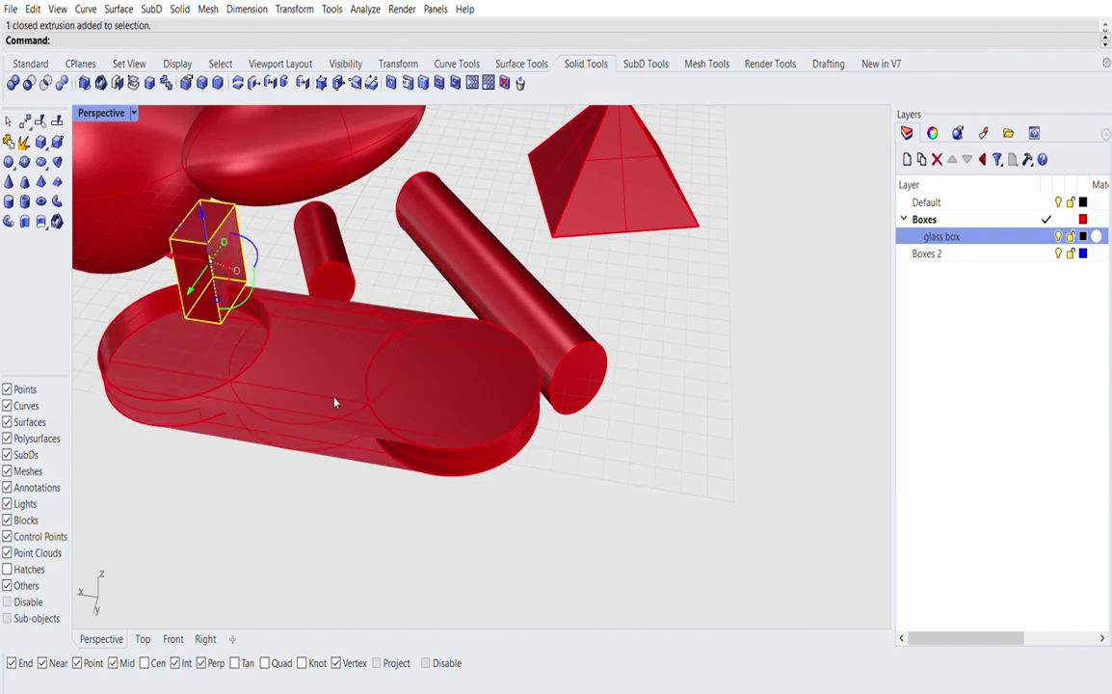
key(ctrl+z)
Step: Move the open cylinder along the red axis, away from the long cylinder
click(365, 500)
click(405, 452)
drag(408, 383, 137, 358)
Step: Move the tall box along the red axis so that it intersects the long cylinder
click(208, 233)
drag(163, 254, 448, 381)
right_drag(448, 381, 665, 507)
scroll(471, 382, down, 2)
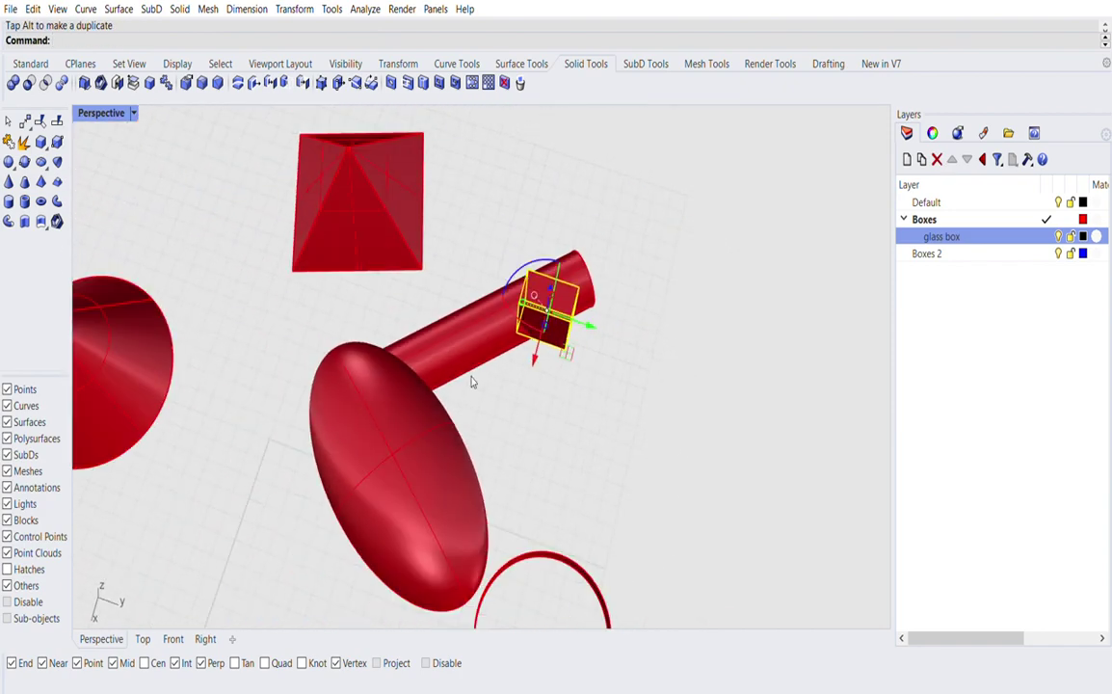
scroll(453, 393, down, 4)
Step: Move the tall box from the long cylinder toward the ellipsoid so that the two solids overlap
click(434, 451)
right_drag(504, 446, 422, 353)
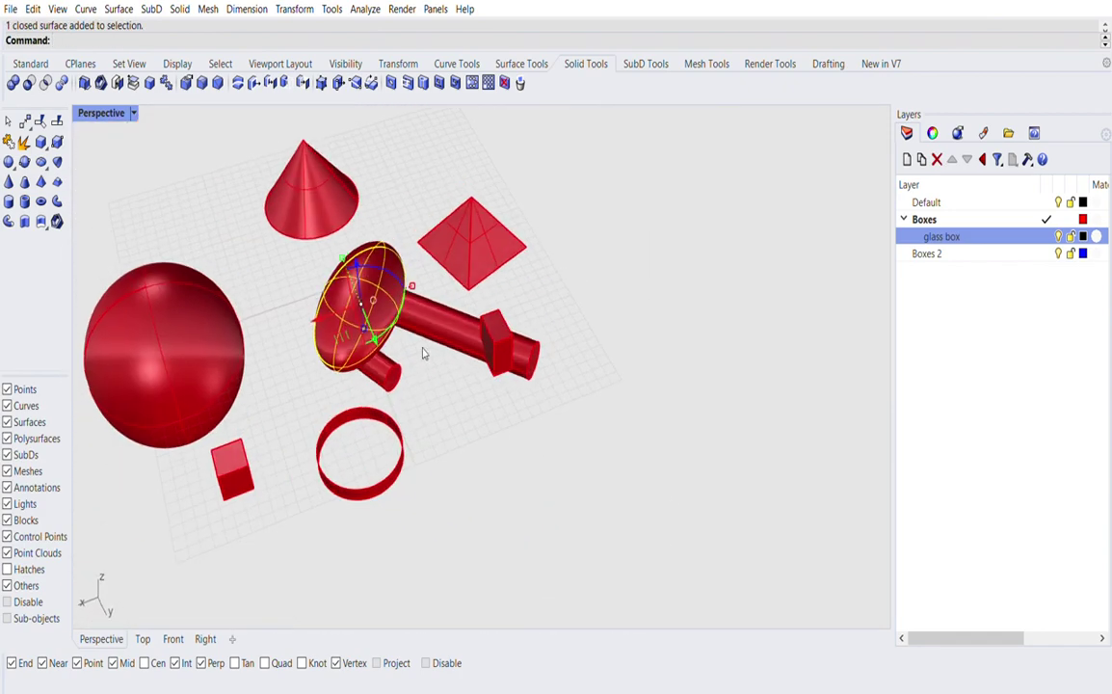
click(503, 347)
scroll(456, 295, up, 3)
drag(472, 382, 292, 313)
right_drag(371, 380, 436, 400)
Step: Isolate the tall box and the ellipsoid so that all other objects are hidden
click(413, 372)
right_drag(317, 354, 557, 382)
click(556, 383)
shift+click(600, 280)
text(Isolate)
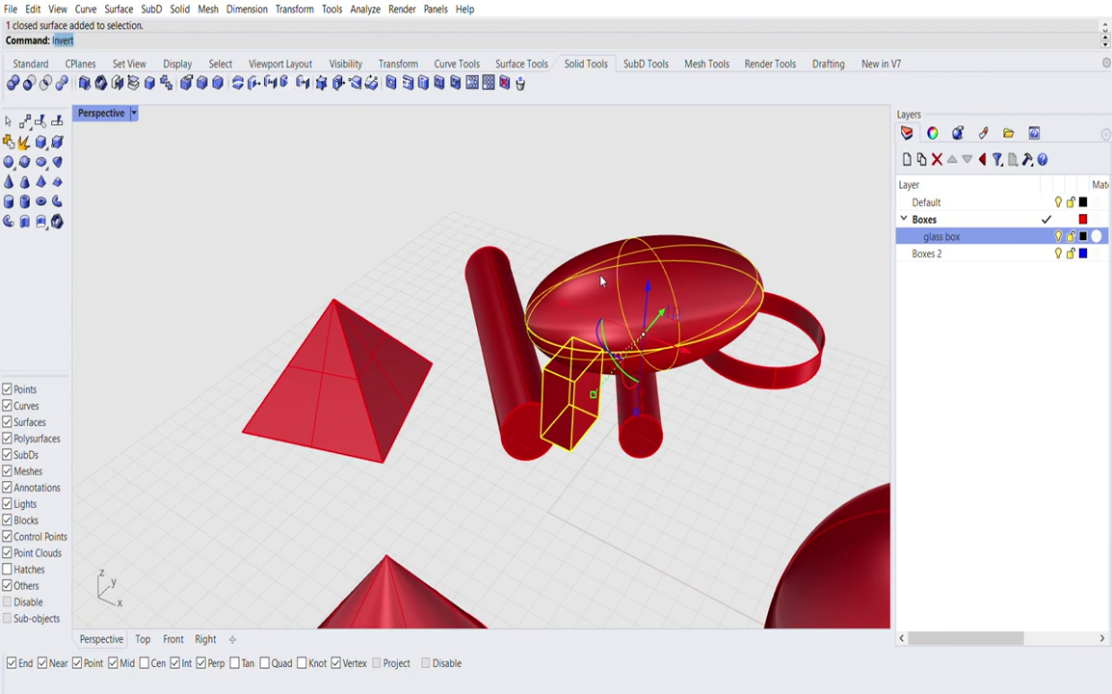
key(Return)
Step: Move the tall box straight up so that most of it sits inside the ellipsoid
click(578, 399)
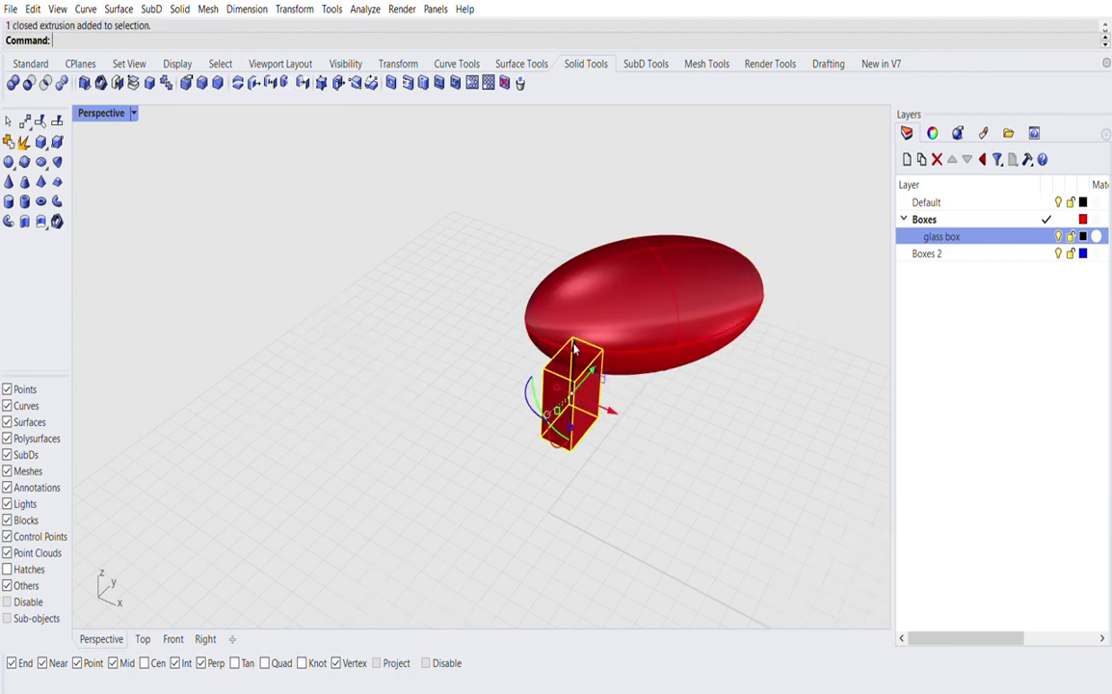
drag(578, 399, 576, 318)
right_drag(603, 415, 654, 394)
click(654, 389)
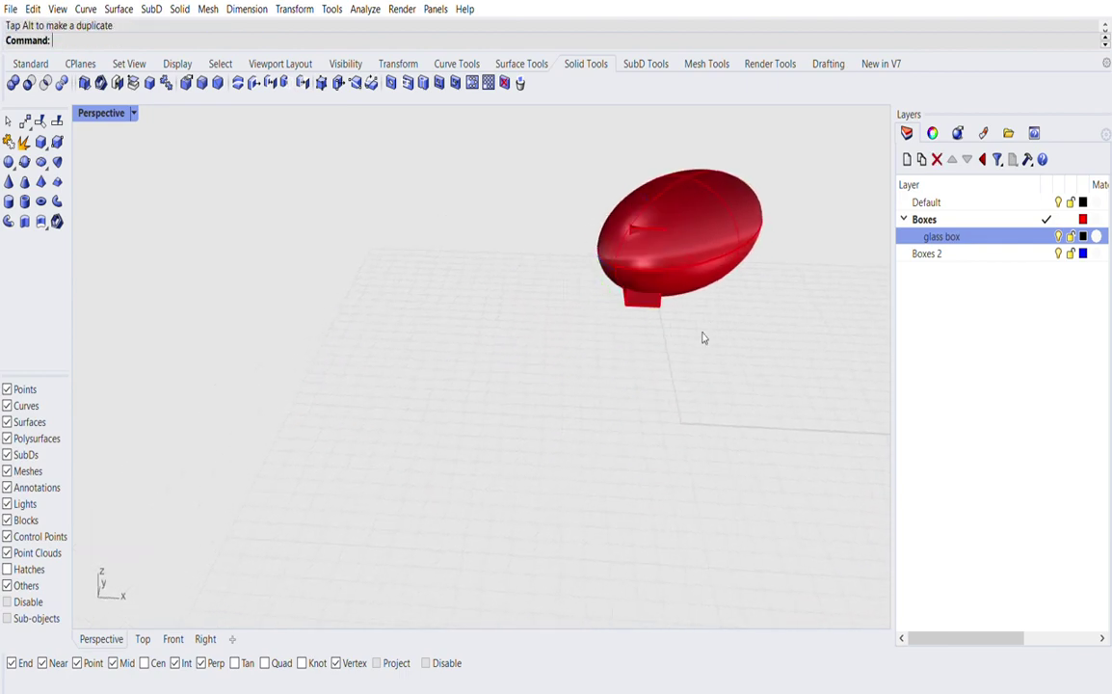
right_drag(703, 336, 643, 375)
scroll(637, 374, up, 5)
Step: Lower the tall box slightly so that more of it protrudes beneath the ellipsoid while still intersecting it
click(561, 398)
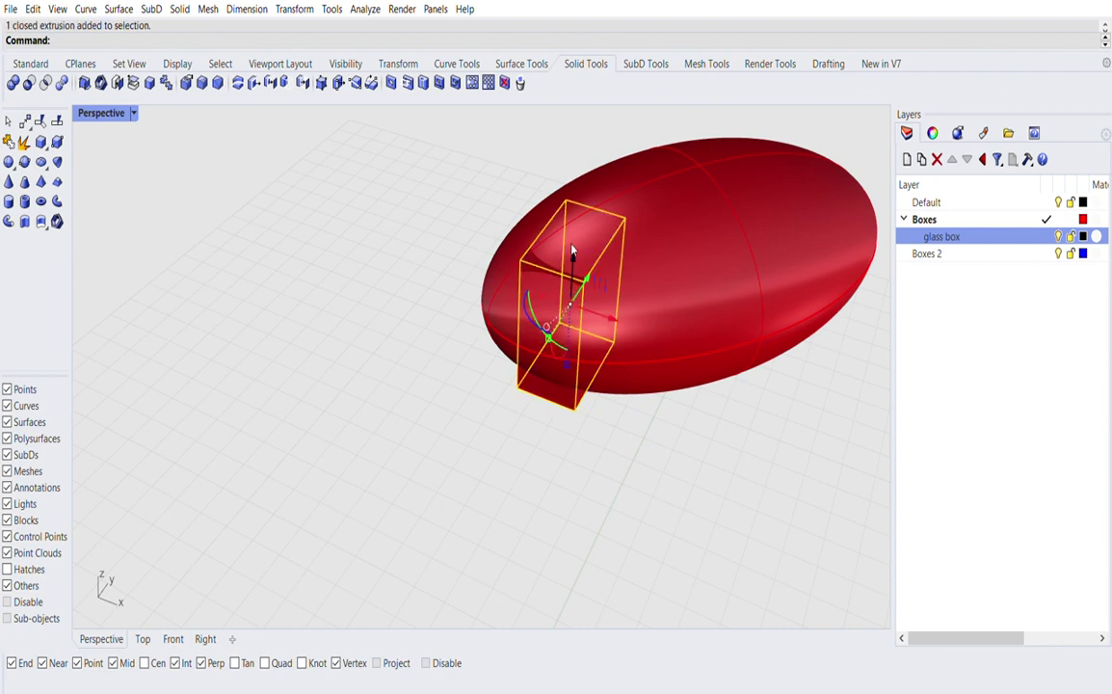
drag(571, 247, 568, 280)
right_drag(511, 462, 690, 437)
click(626, 476)
scroll(626, 476, down, 3)
right_drag(802, 177, 778, 201)
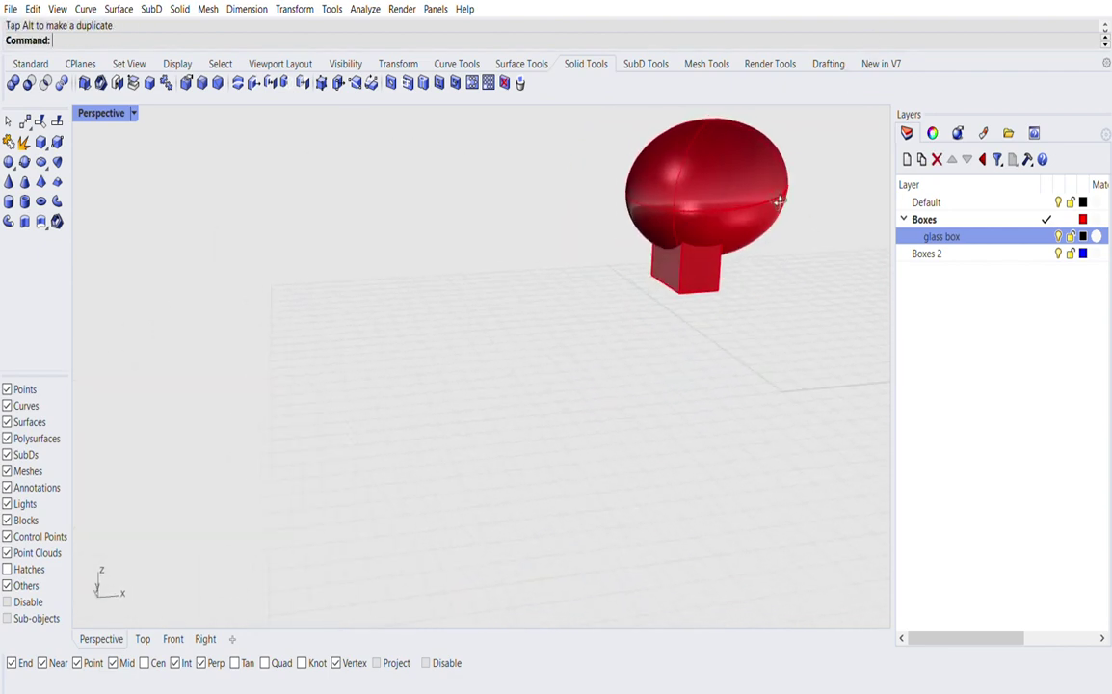
Step: Split the ellipsoid using the tall box as the cutting object
scroll(769, 196, up, 3)
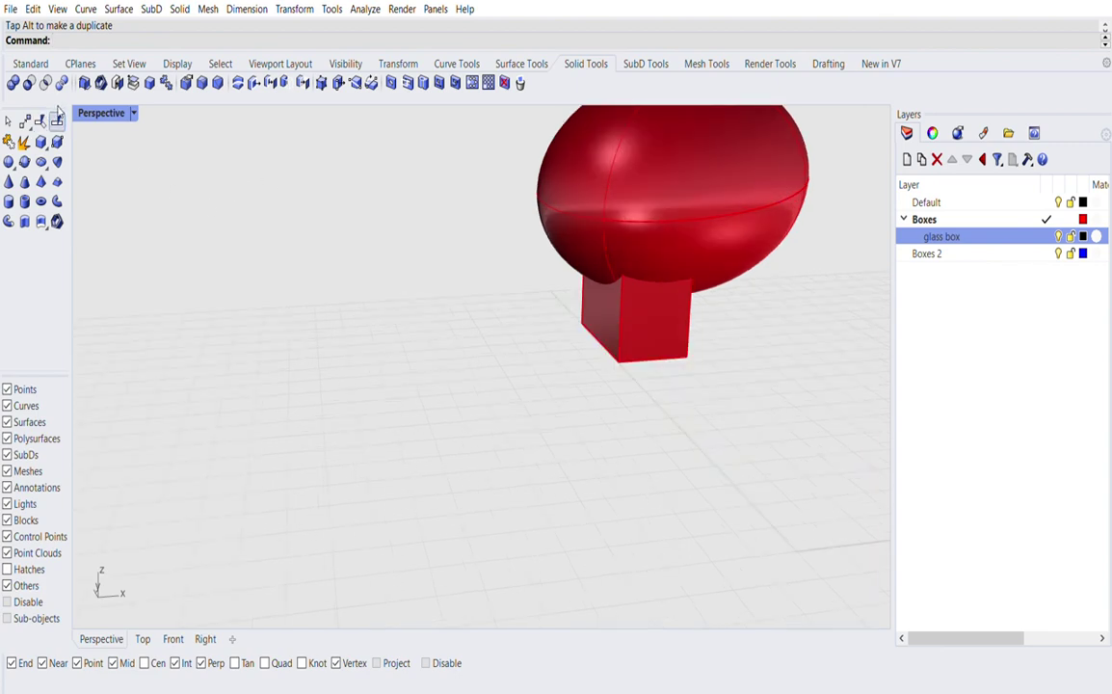
click(57, 117)
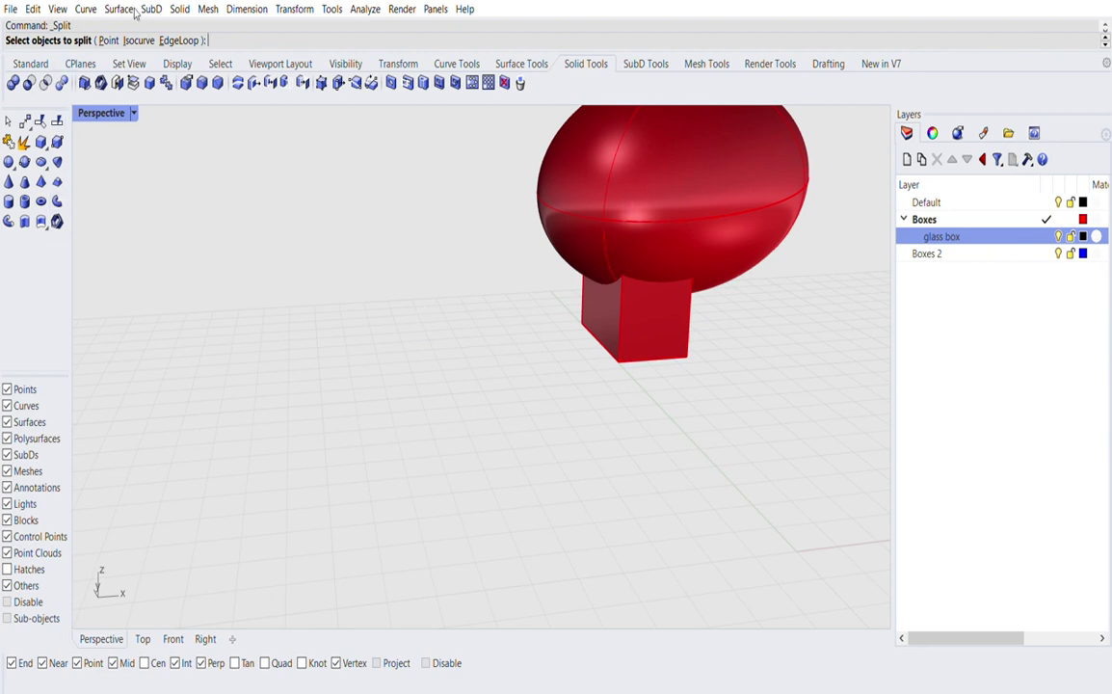
click(644, 184)
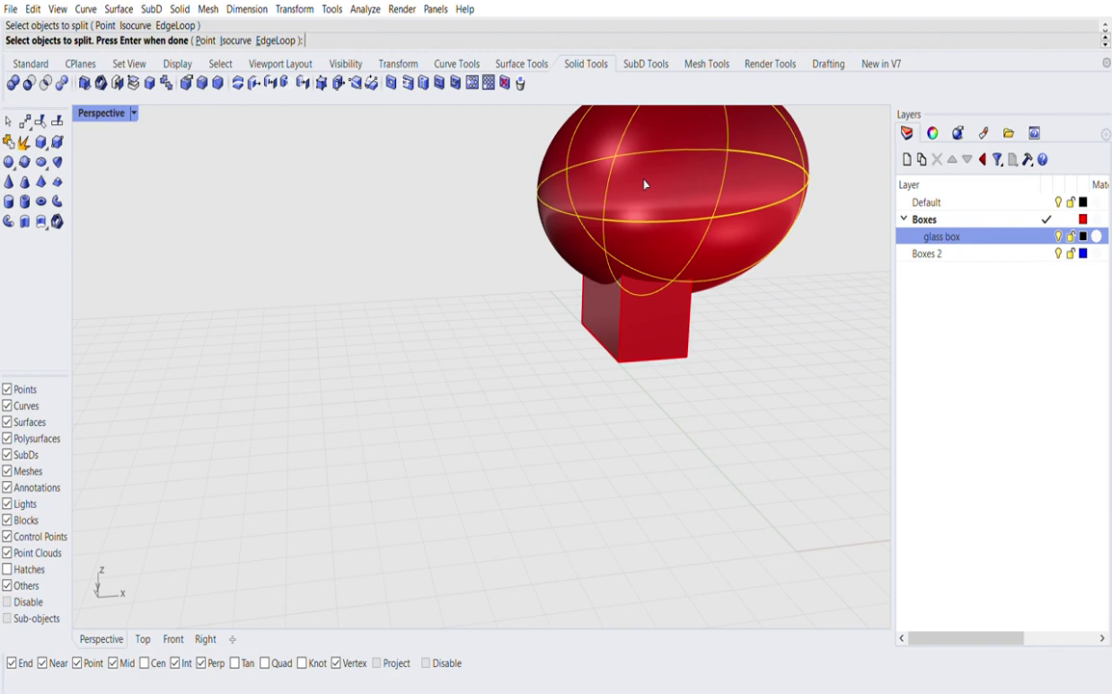
key(Return)
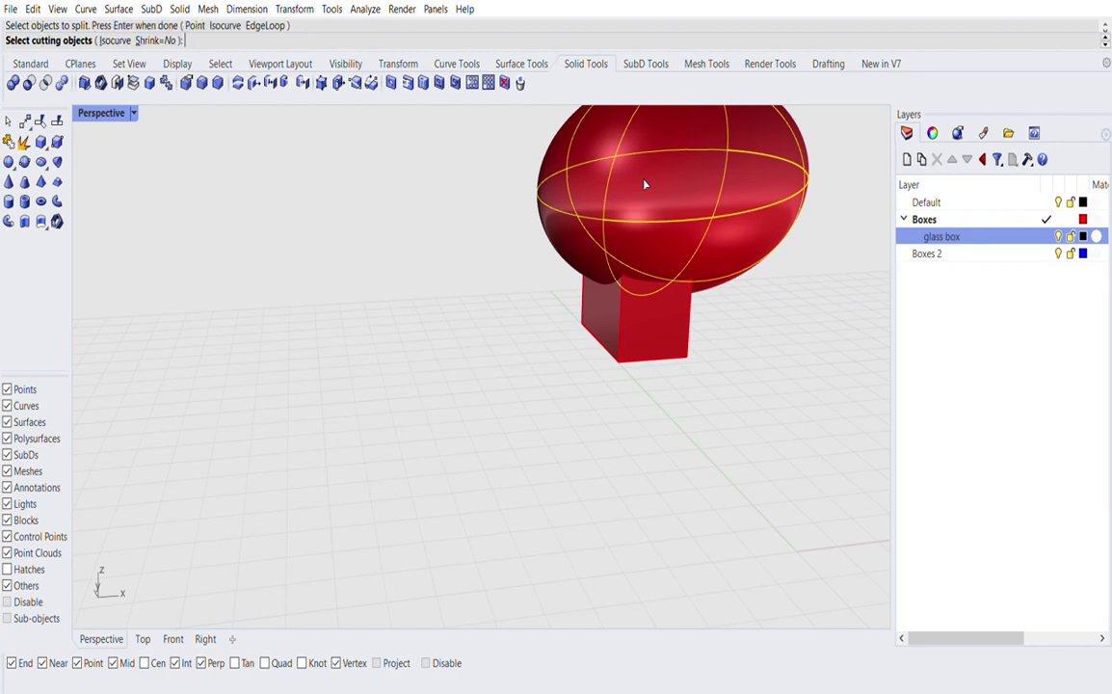
click(656, 325)
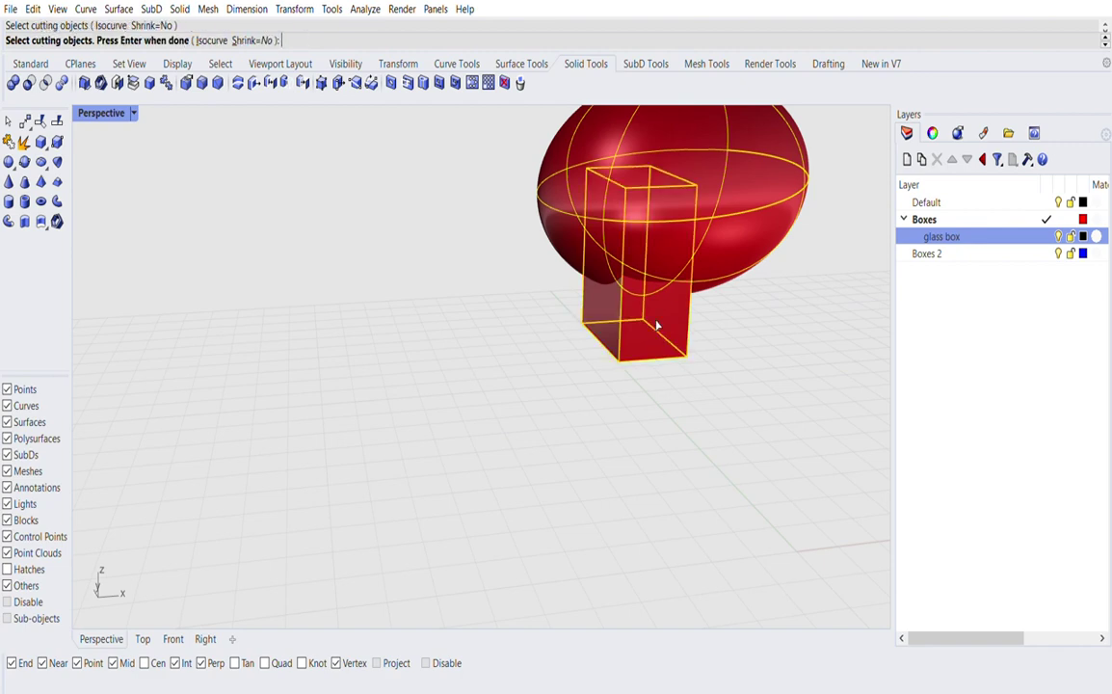
key(Return)
Step: Move the tall box straight down until it is completely clear of the split ellipsoid
right_drag(674, 398, 730, 396)
click(730, 253)
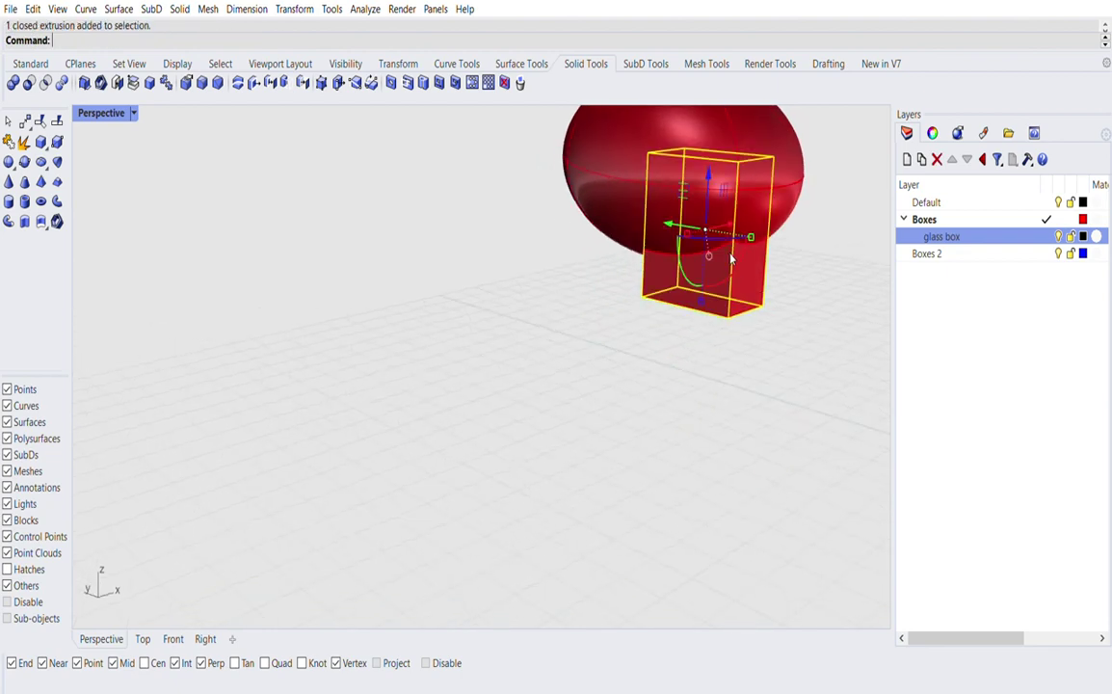
scroll(728, 254, up, 4)
drag(698, 159, 671, 425)
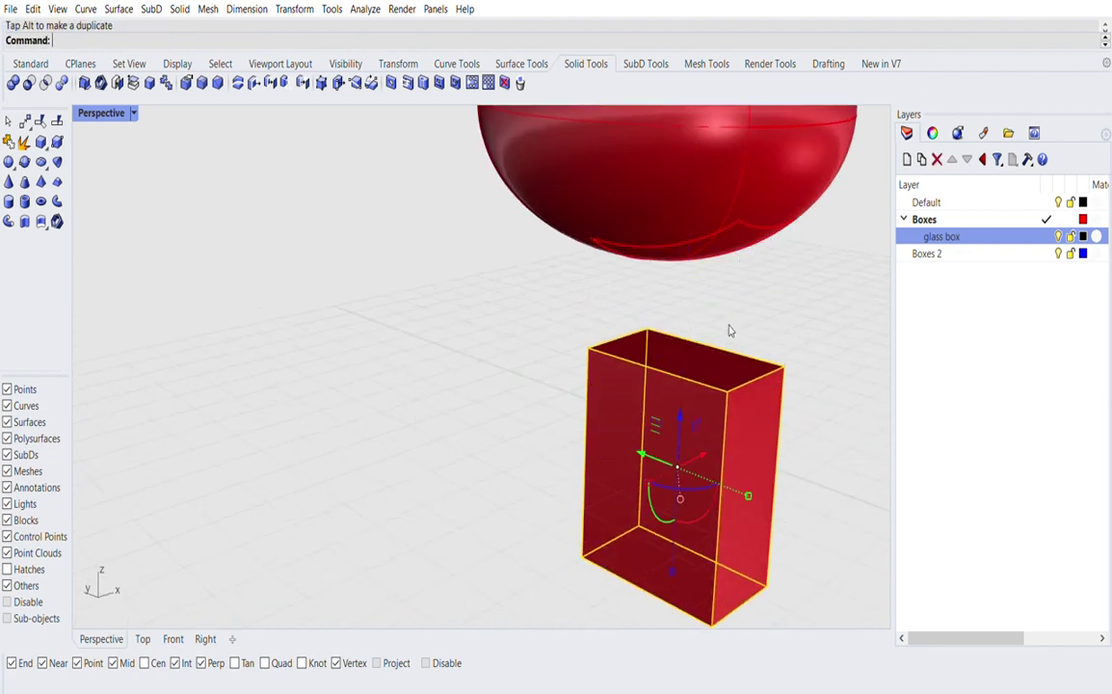
click(765, 303)
Step: Delete the surface piece that was split off the underside of the ellipsoid
right_drag(768, 315, 566, 255)
click(565, 255)
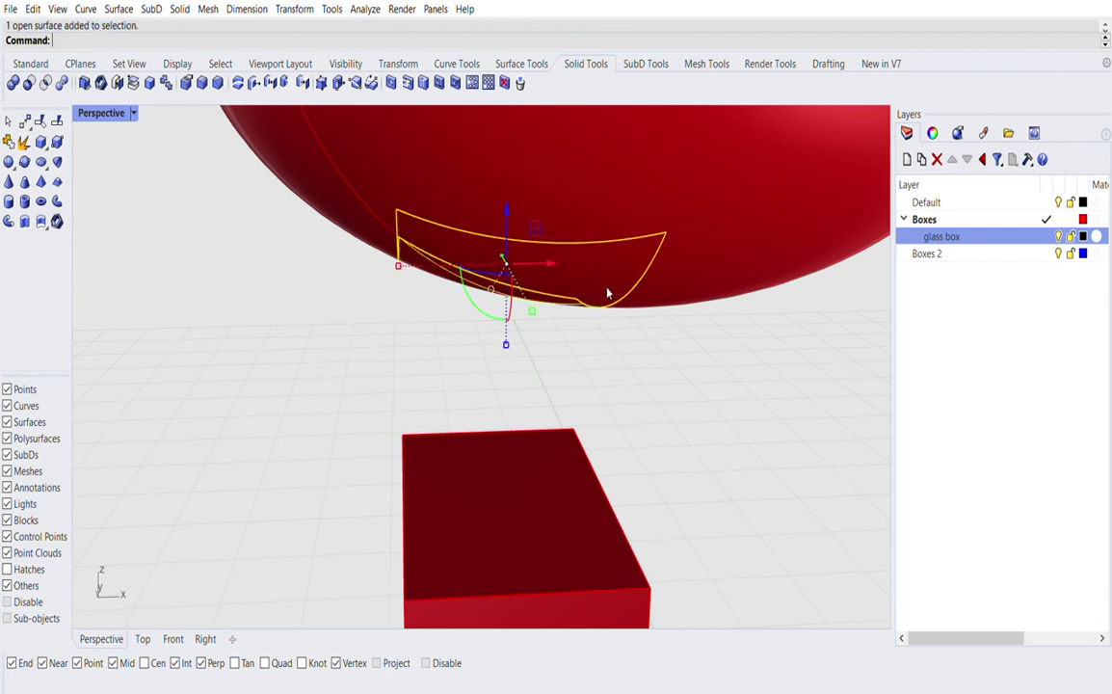
right_drag(606, 293, 685, 307)
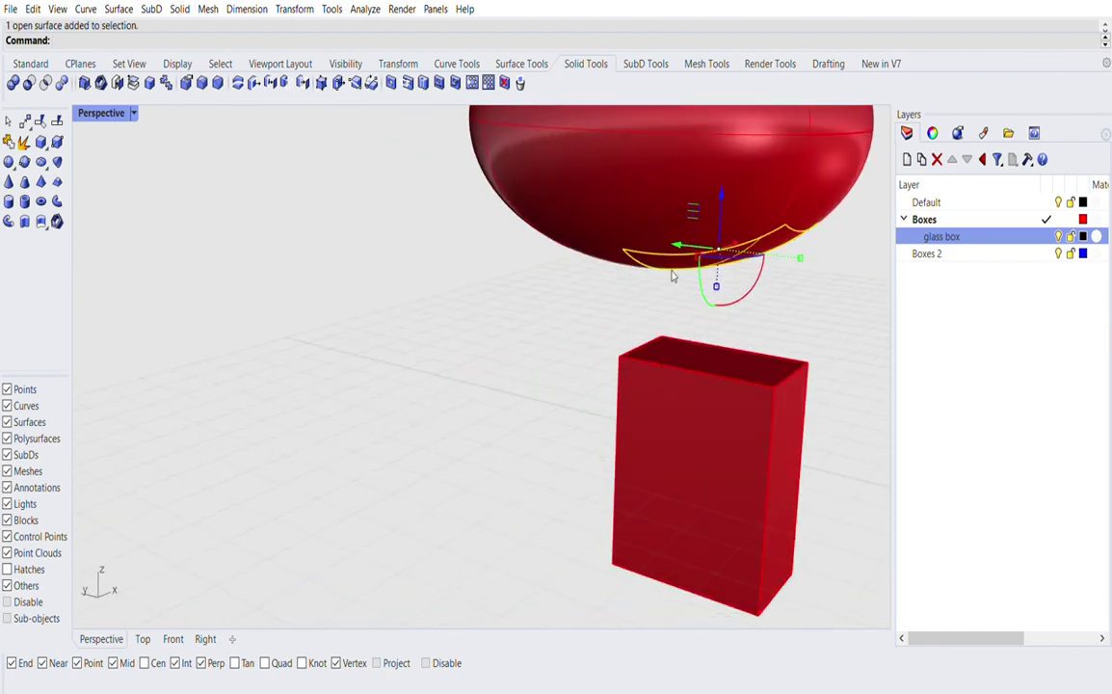
key(Delete)
Step: Examine the opening on the ellipsoid's underside and its interior from several angles
right_drag(671, 266, 668, 379)
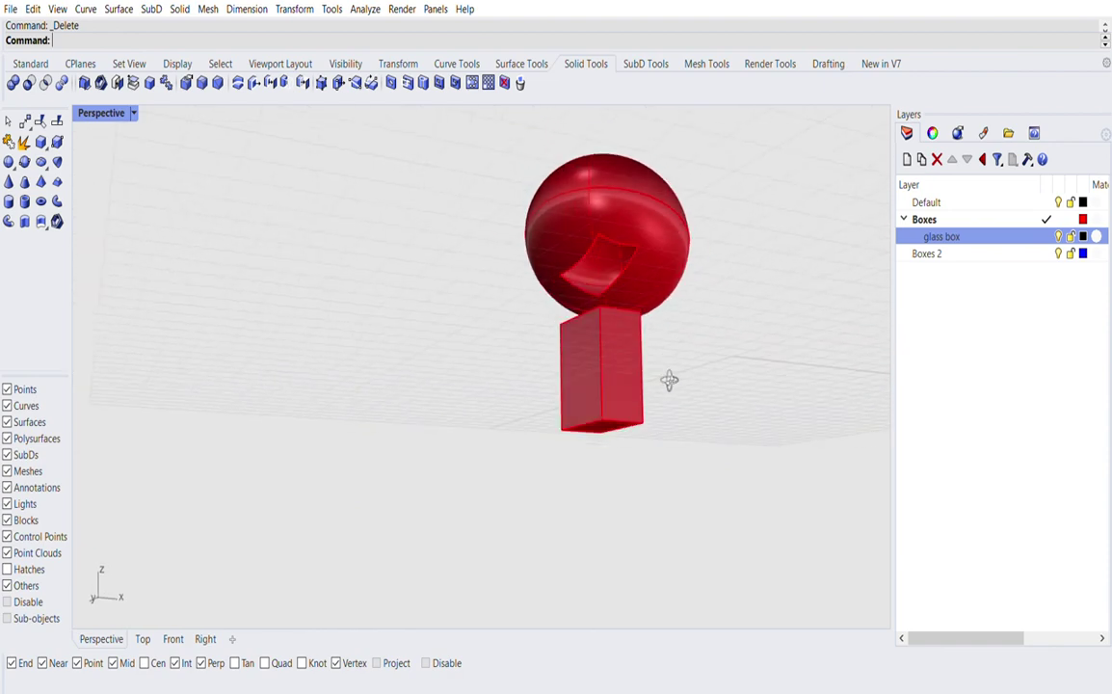
scroll(594, 325, up, 3)
right_drag(595, 324, 697, 337)
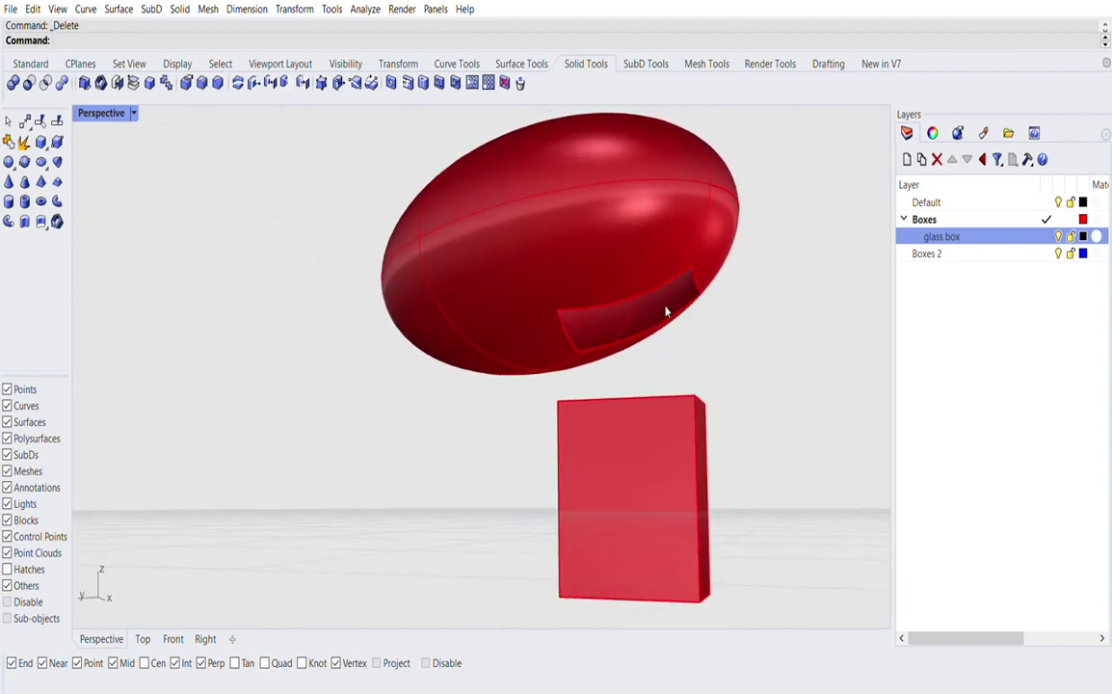
scroll(640, 315, up, 3)
right_drag(640, 315, 586, 247)
scroll(559, 249, down, 3)
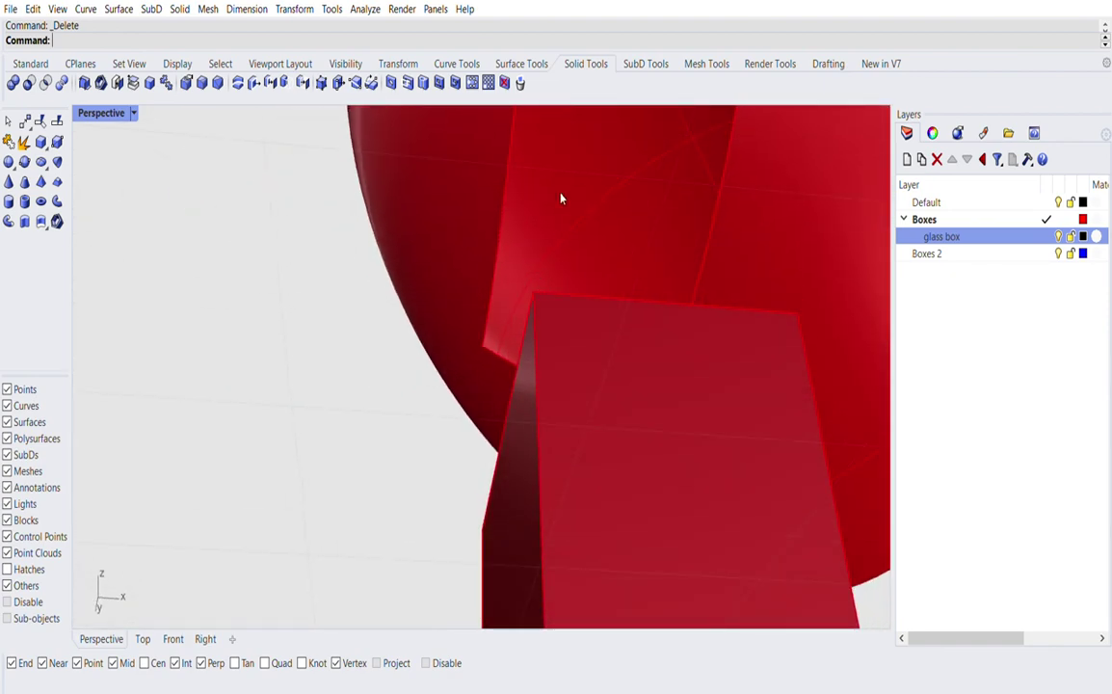
scroll(561, 289, down, 5)
right_drag(558, 385, 778, 486)
scroll(778, 485, down, 7)
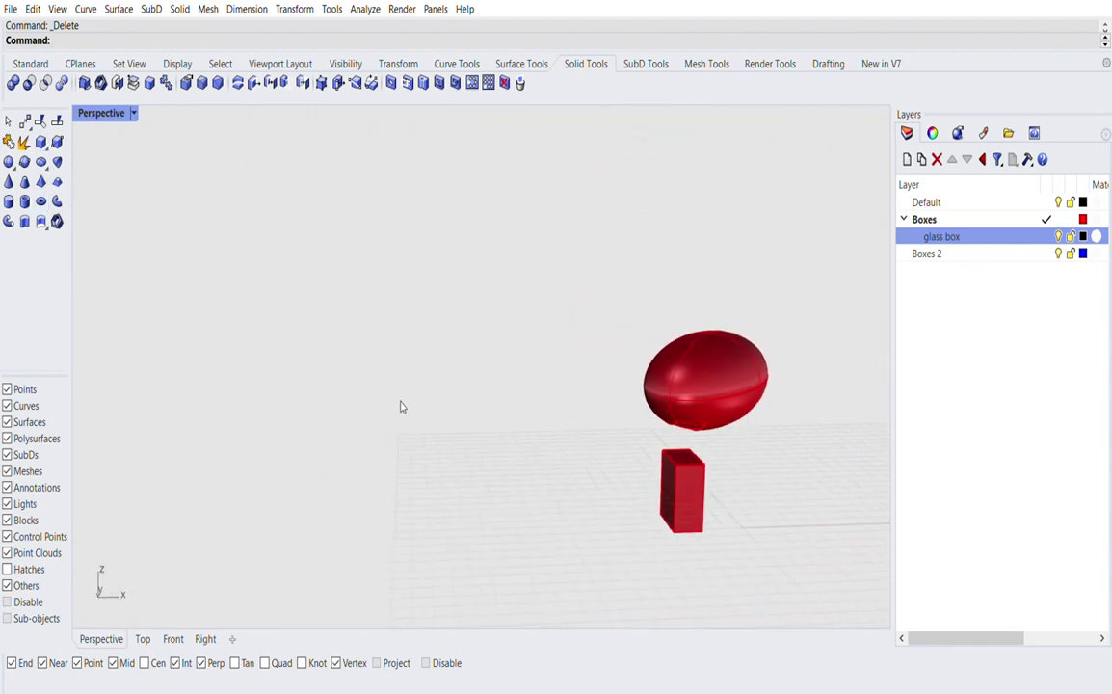
Step: Show all the hidden objects again and delete everything in the scene
text(nis)
key(Return)
scroll(438, 317, down, 4)
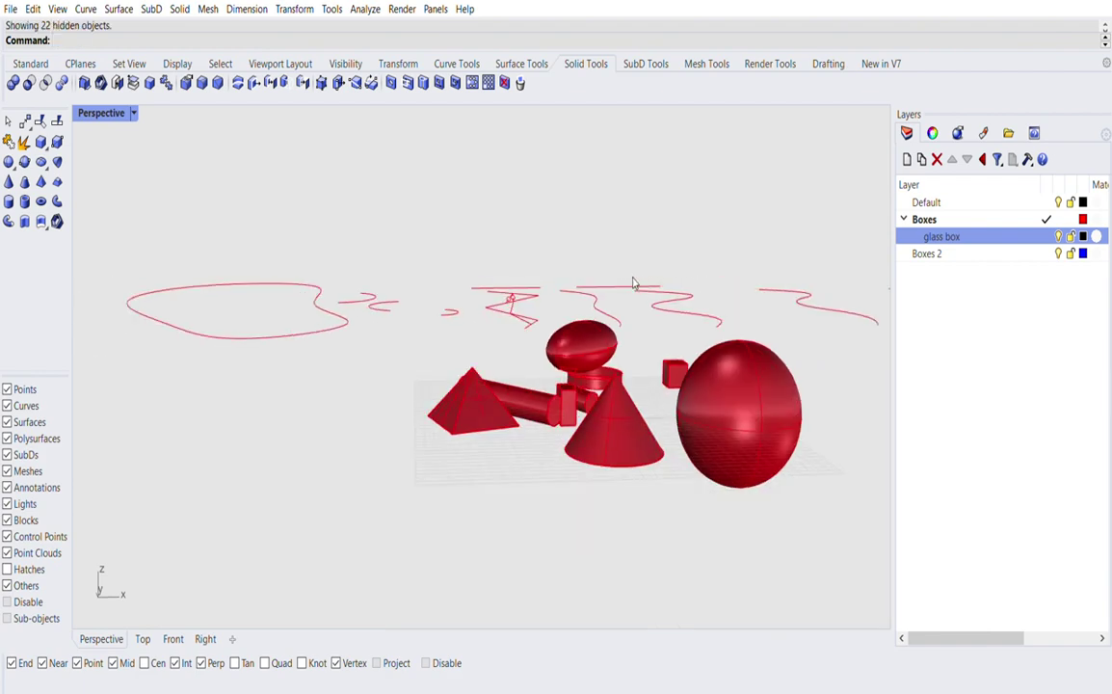
drag(769, 244, 245, 455)
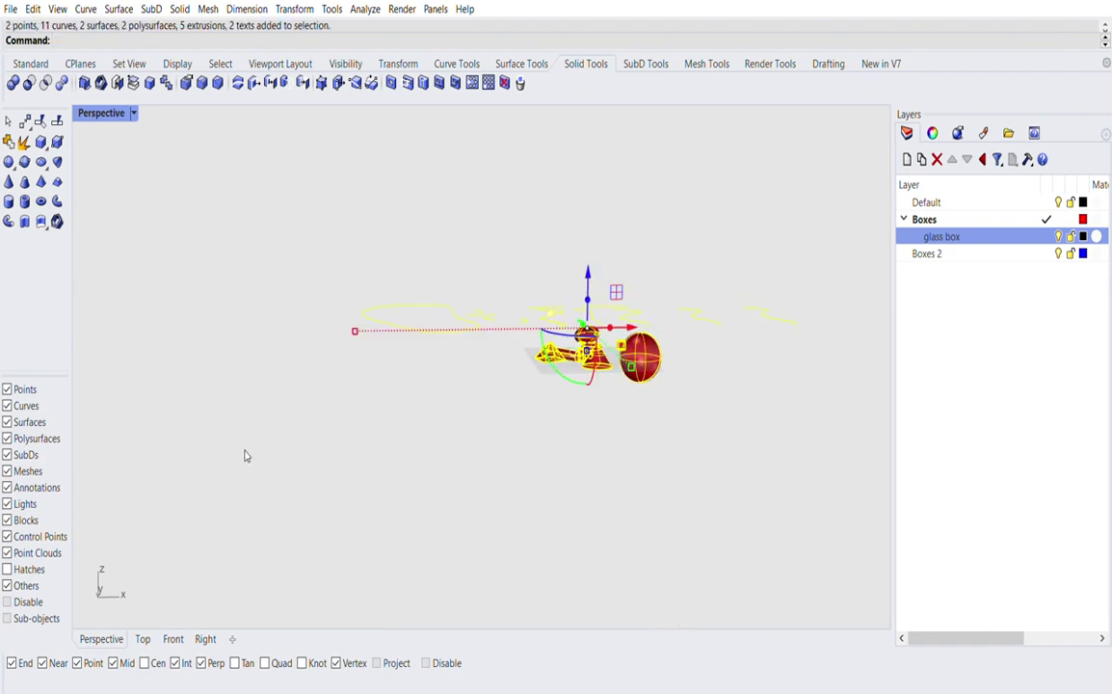
key(Delete)
scroll(531, 459, up, 5)
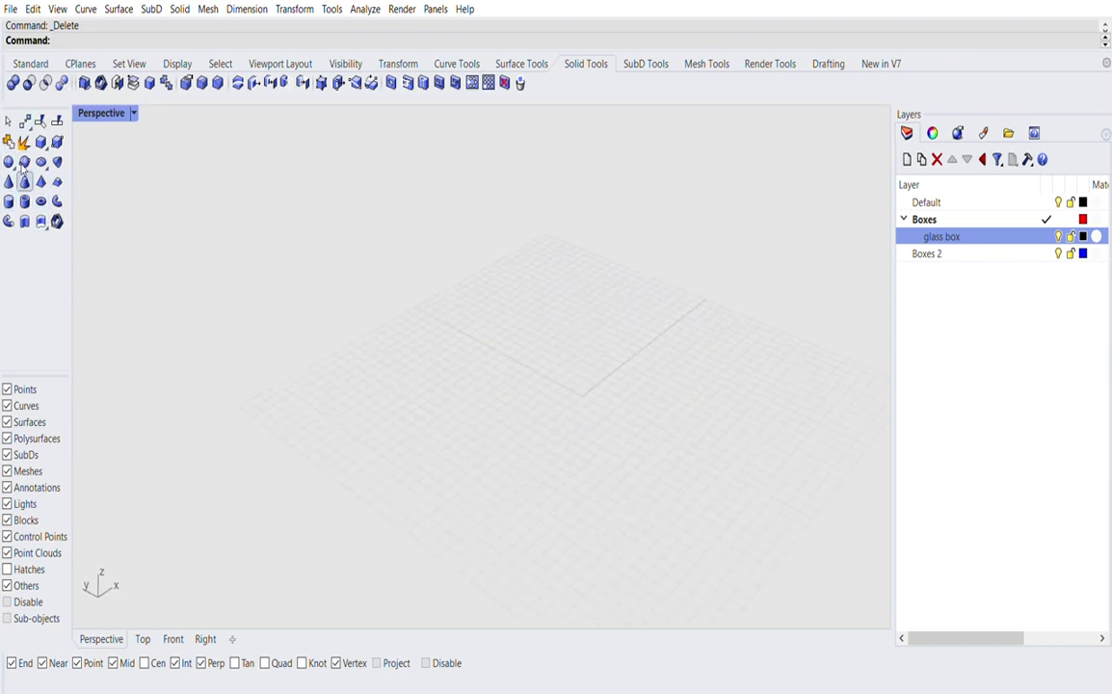
Step: Create a vertical open cylinder on the grid with a diameter of 0.5 and a height of 3
text(Cylinder)
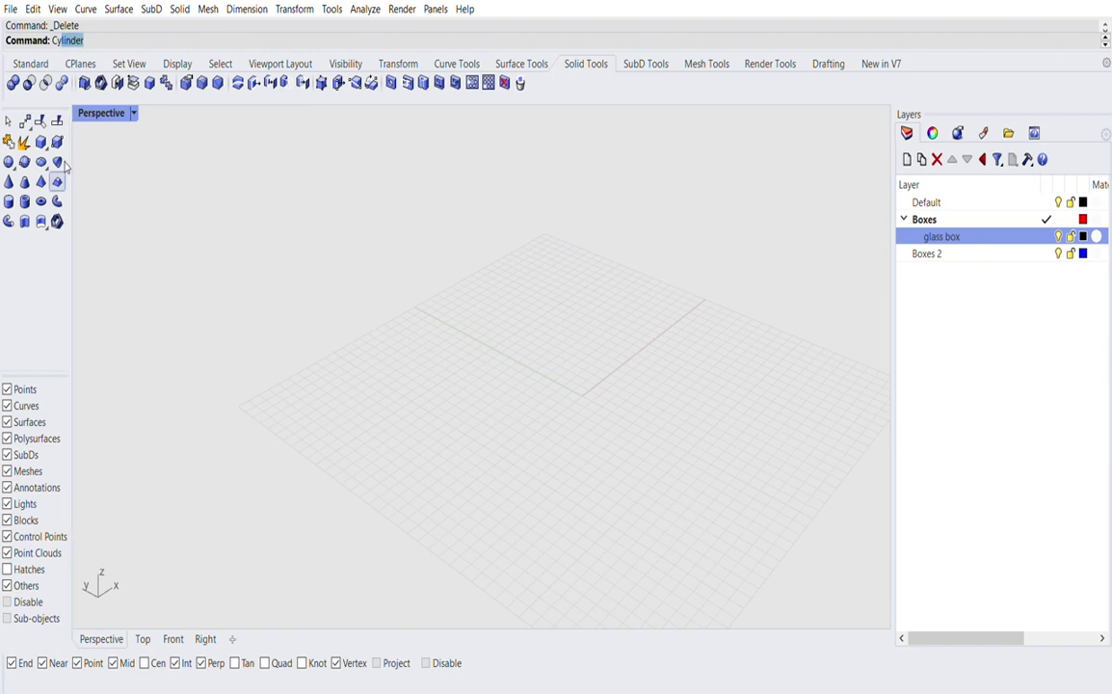
key(Return)
click(359, 422)
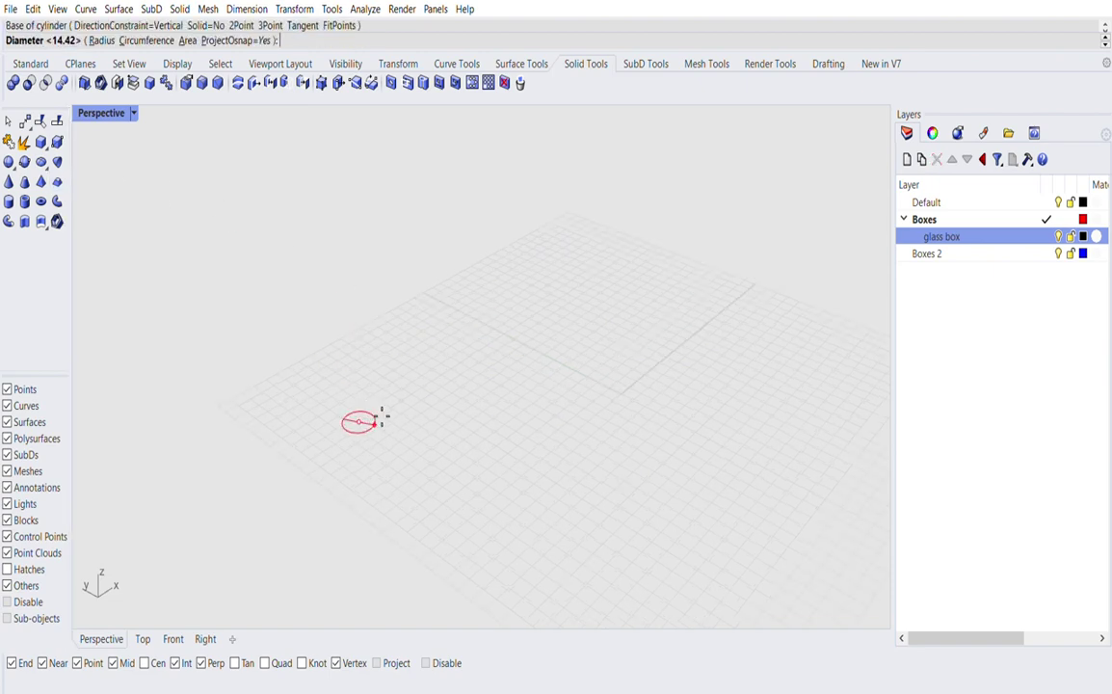
text(0.5)
key(Return)
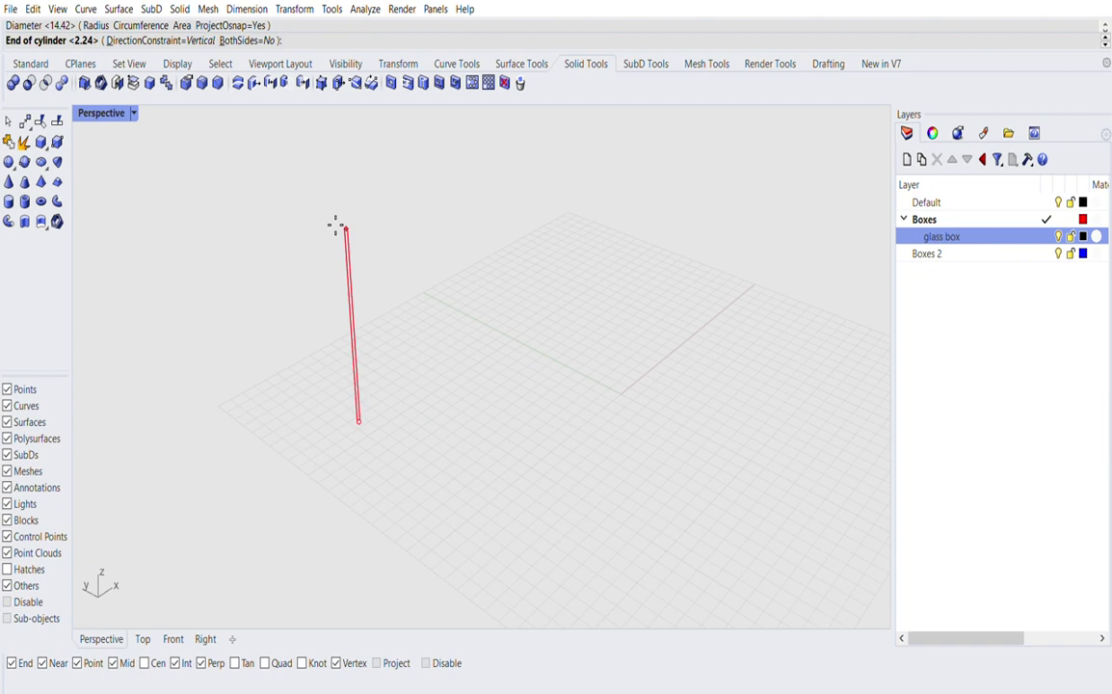
text(3)
key(Return)
right_drag(393, 397, 421, 385)
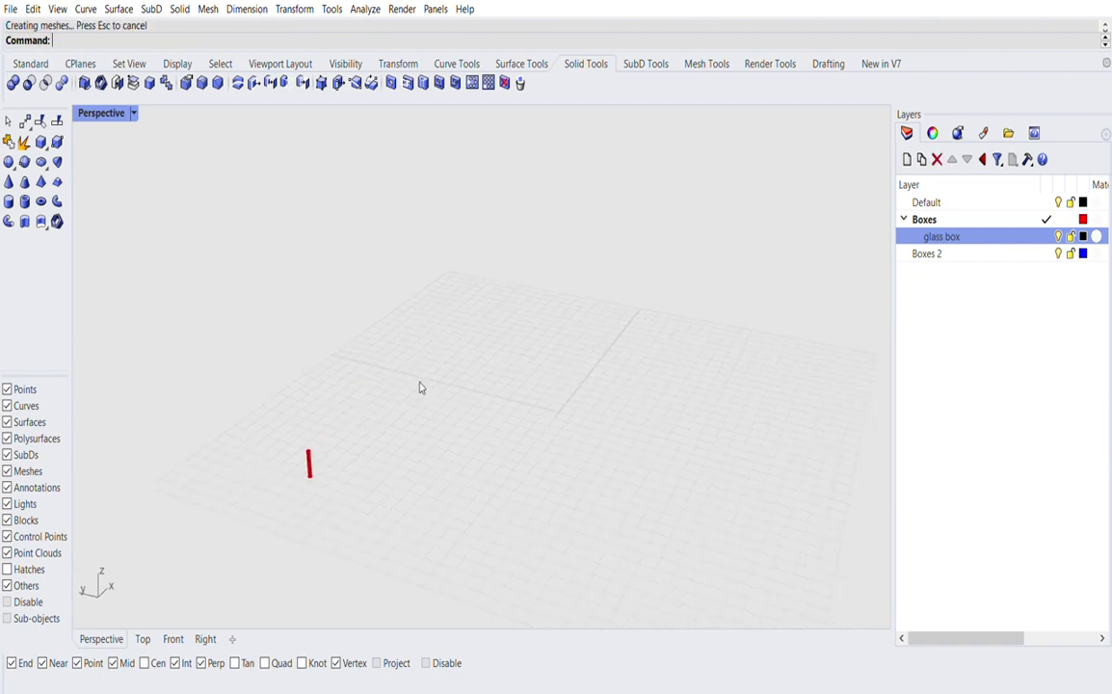
Step: Duplicate the thin cylinder along the red axis to place a second one a short distance beside it
scroll(307, 453, up, 5)
click(304, 455)
drag(278, 426, 302, 498)
click(280, 518)
right_drag(318, 537, 449, 517)
scroll(449, 475, down, 10)
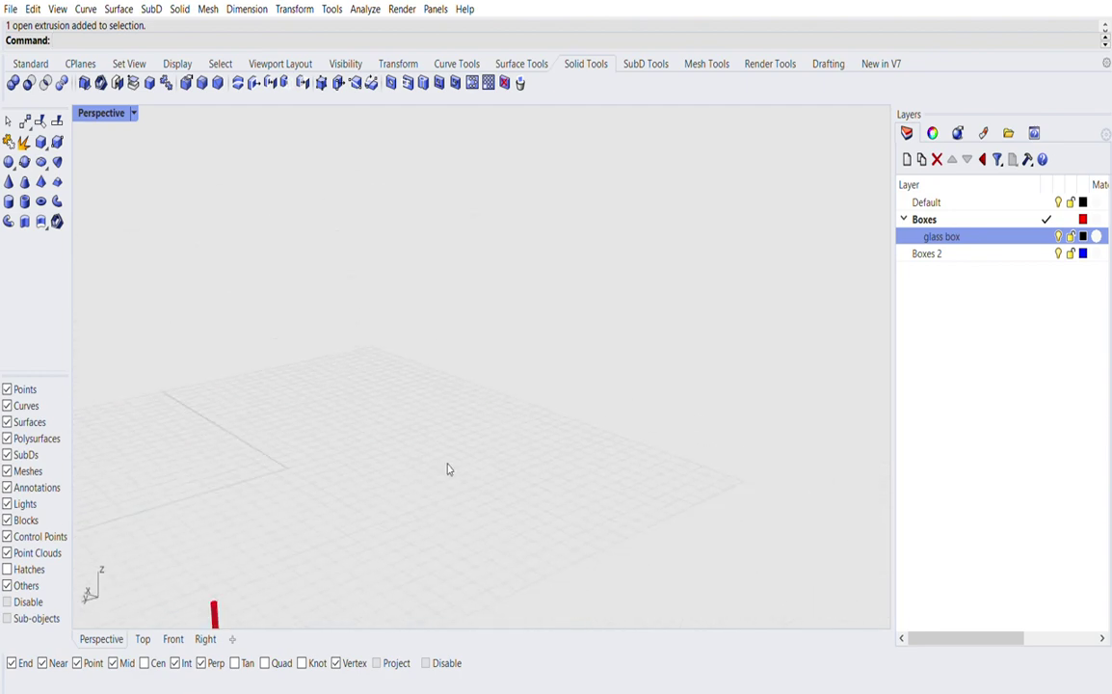
scroll(330, 537, up, 5)
click(300, 510)
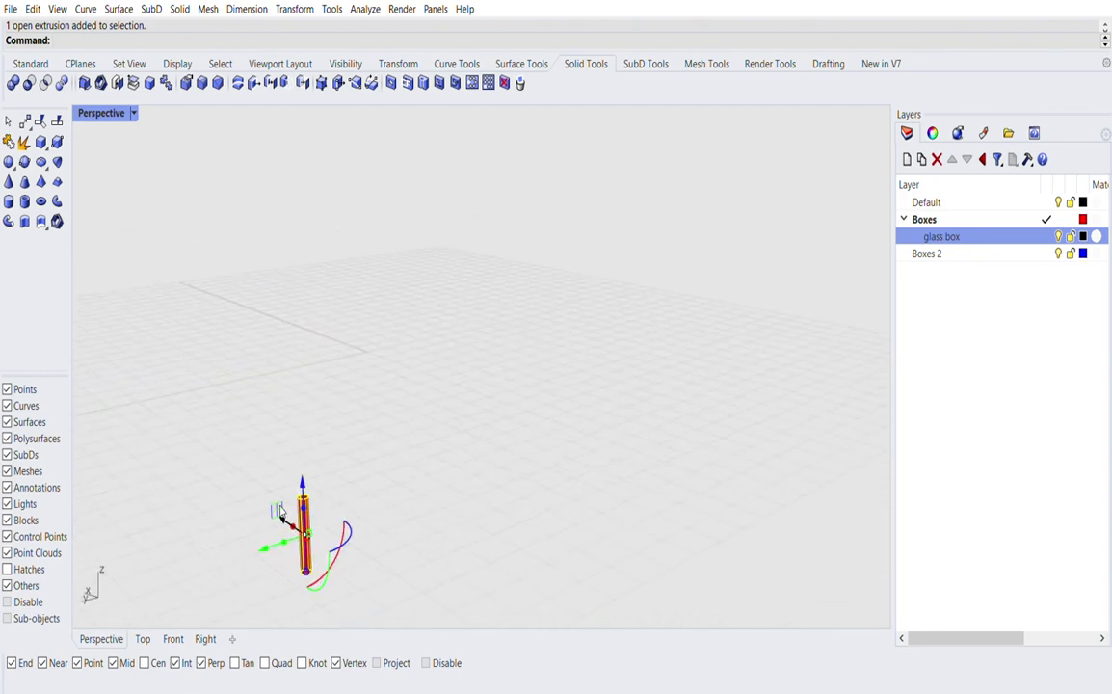
drag(282, 508, 217, 456)
click(338, 451)
right_drag(337, 450, 482, 474)
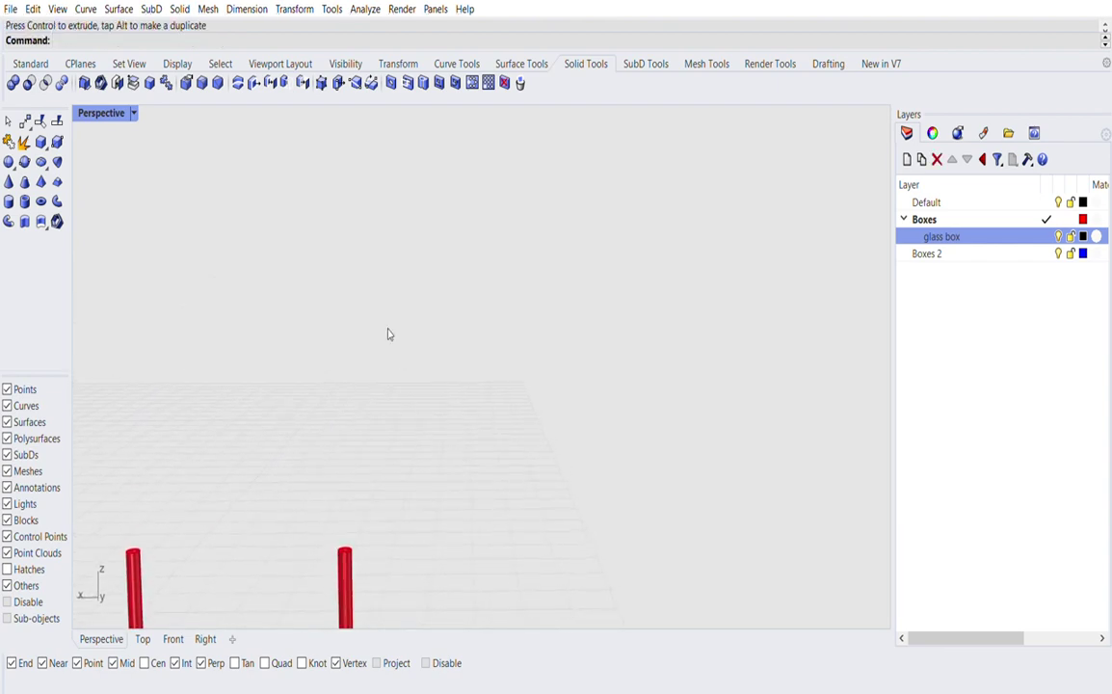
scroll(390, 337, down, 6)
right_drag(417, 450, 310, 457)
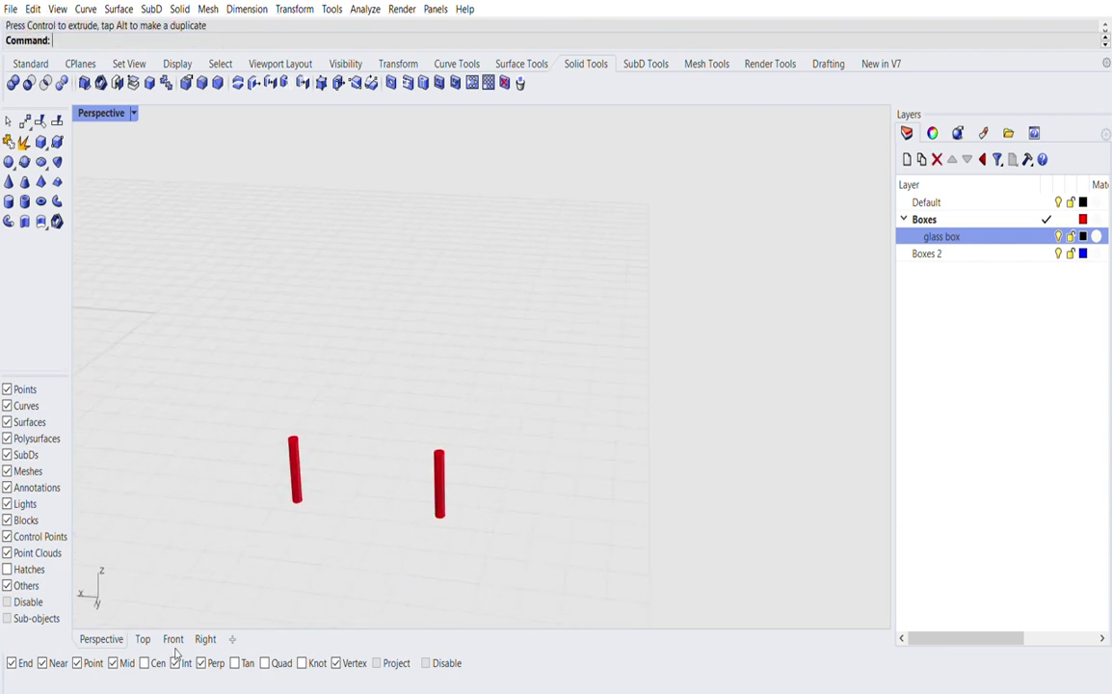
Step: Create a thin flat box in the Top view around both cylinders, with a base of about 7 by 5 grid squares
click(143, 638)
scroll(349, 404, down, 2)
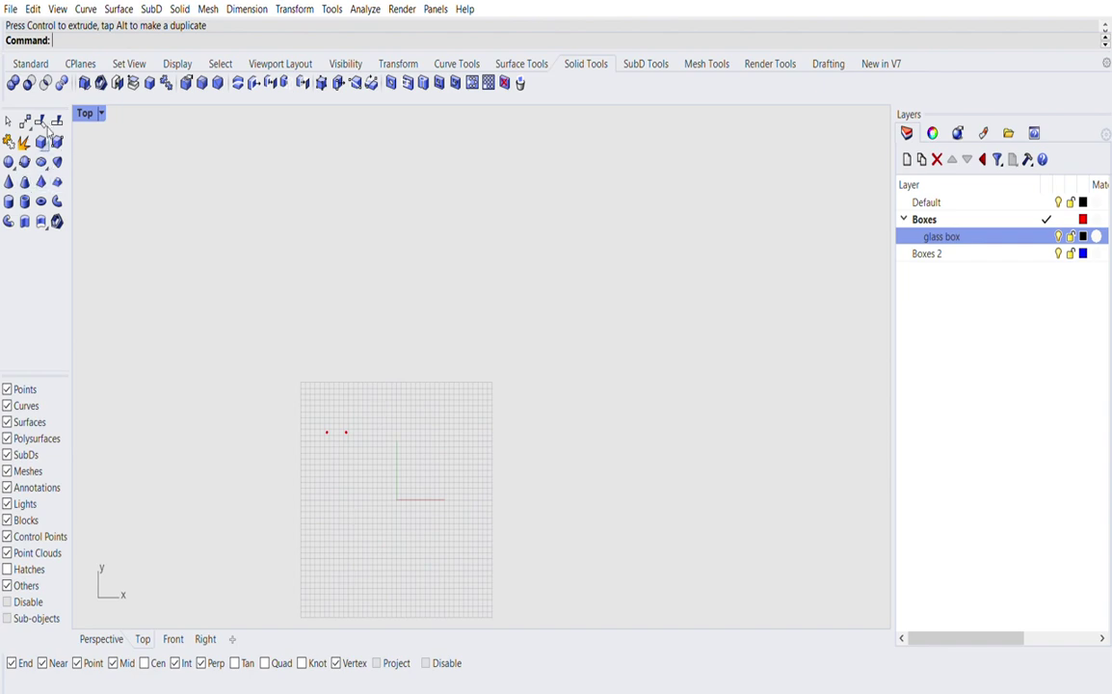
click(40, 141)
scroll(367, 454, up, 4)
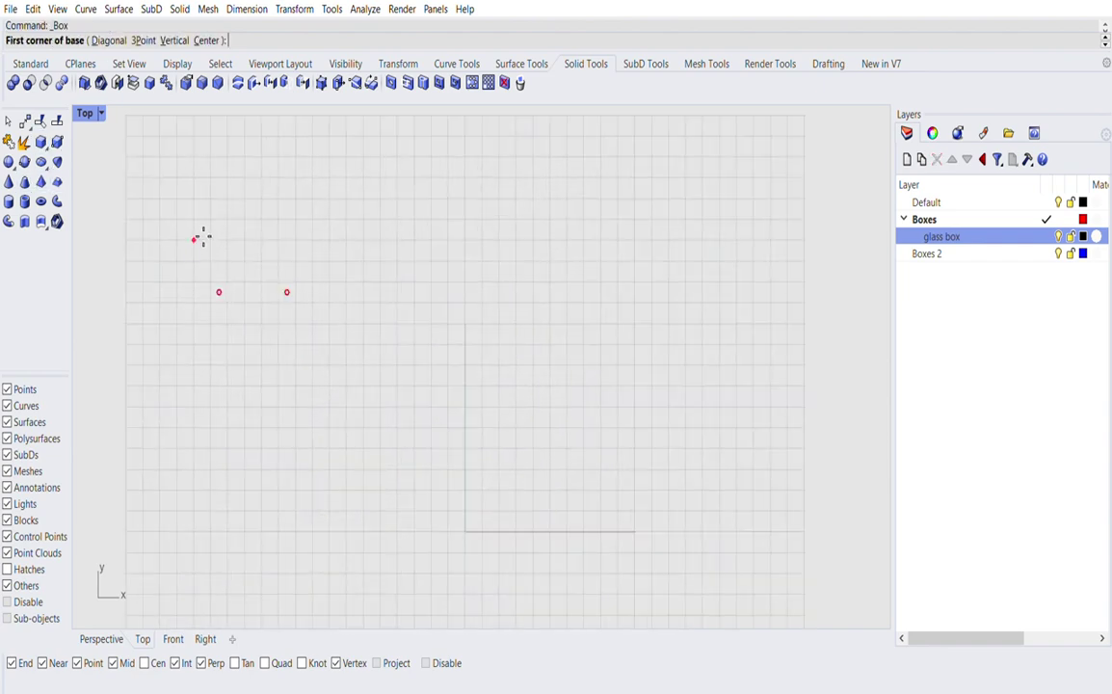
click(193, 239)
click(313, 343)
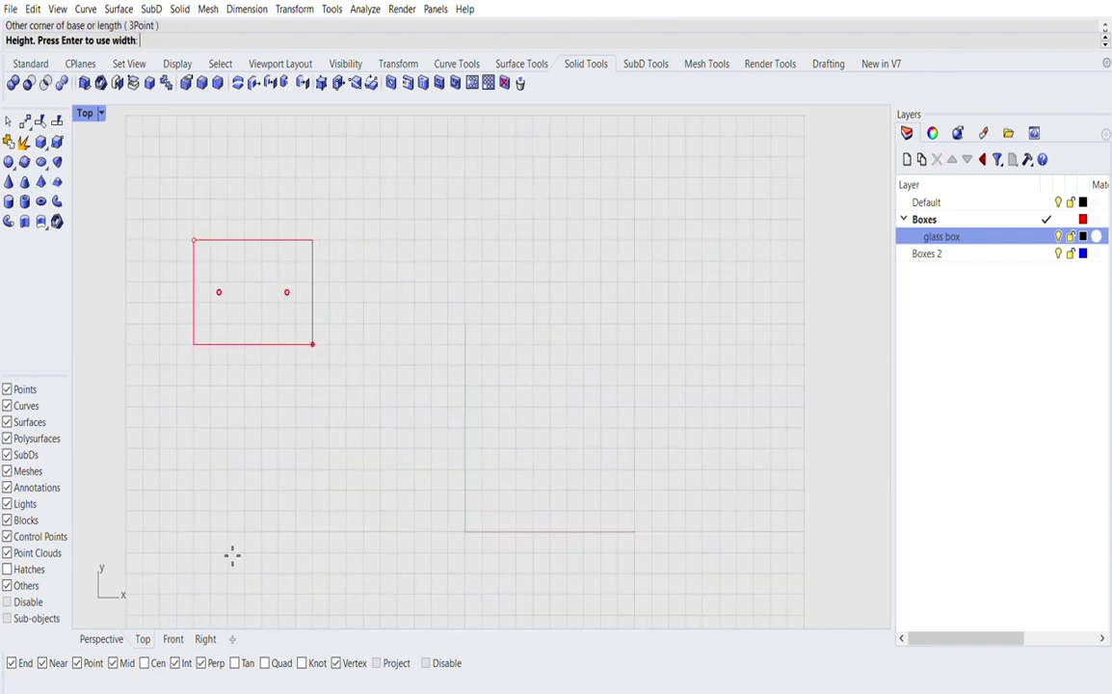
click(114, 638)
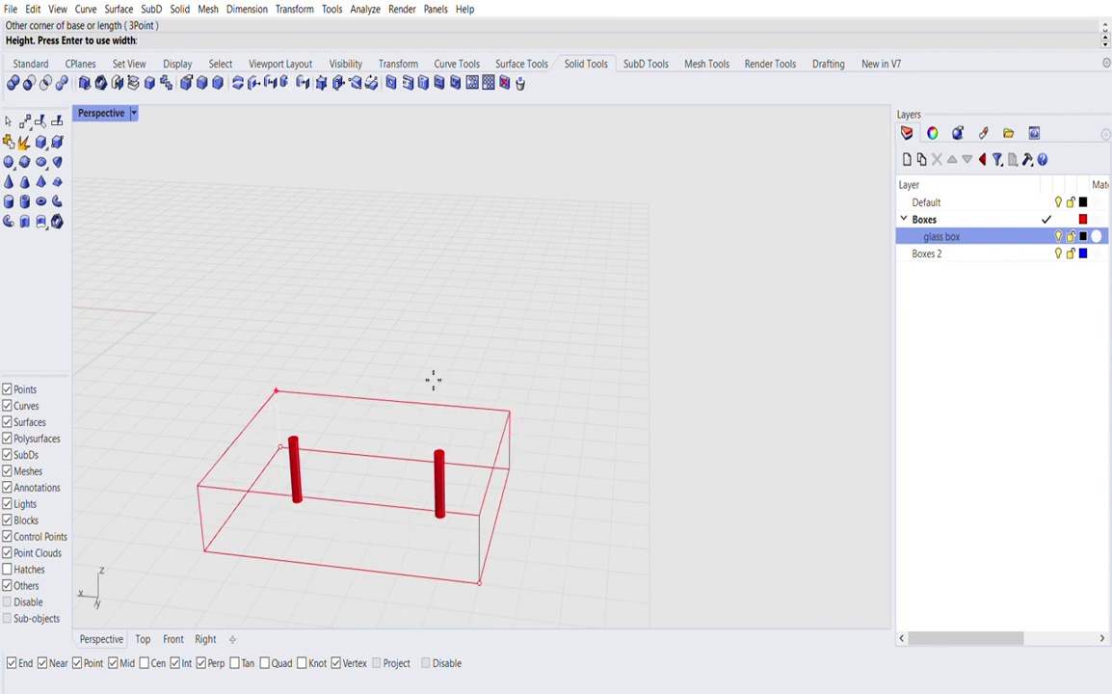
text(2)
key(Return)
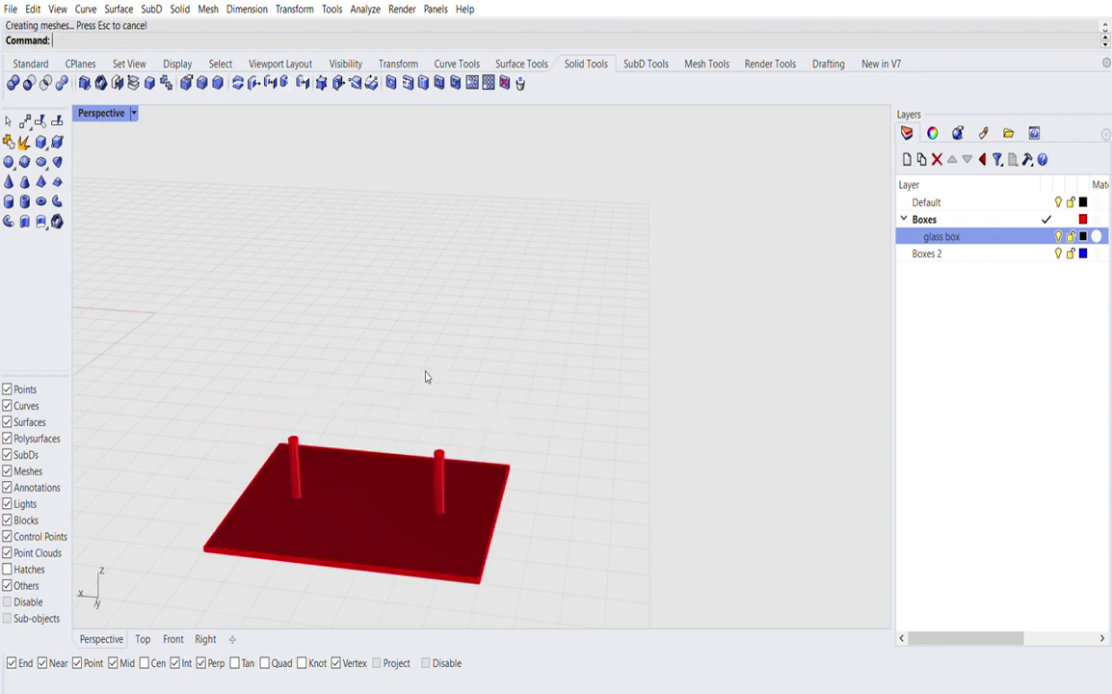
Step: Move the thin box straight up so that both cylinders pass through it
click(340, 505)
drag(365, 457, 368, 418)
click(589, 381)
right_drag(359, 492, 404, 529)
scroll(430, 533, up, 3)
click(427, 516)
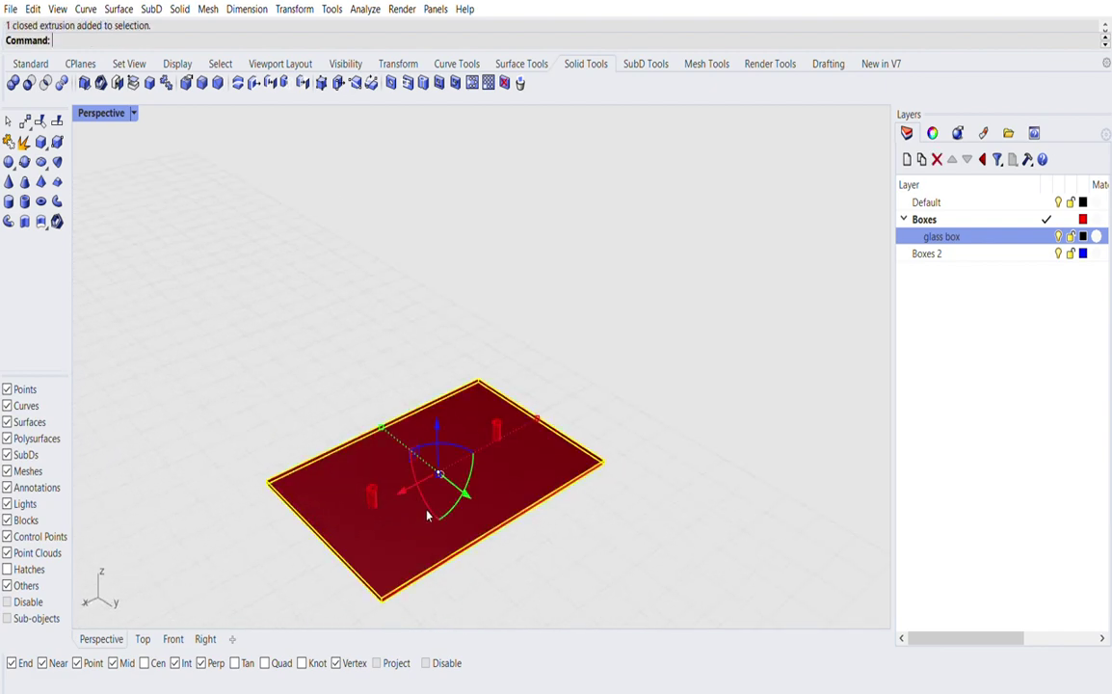
Step: Split the thin plate using the two cylinders passing through it as cutting objects
text(Split)
key(Return)
click(372, 493)
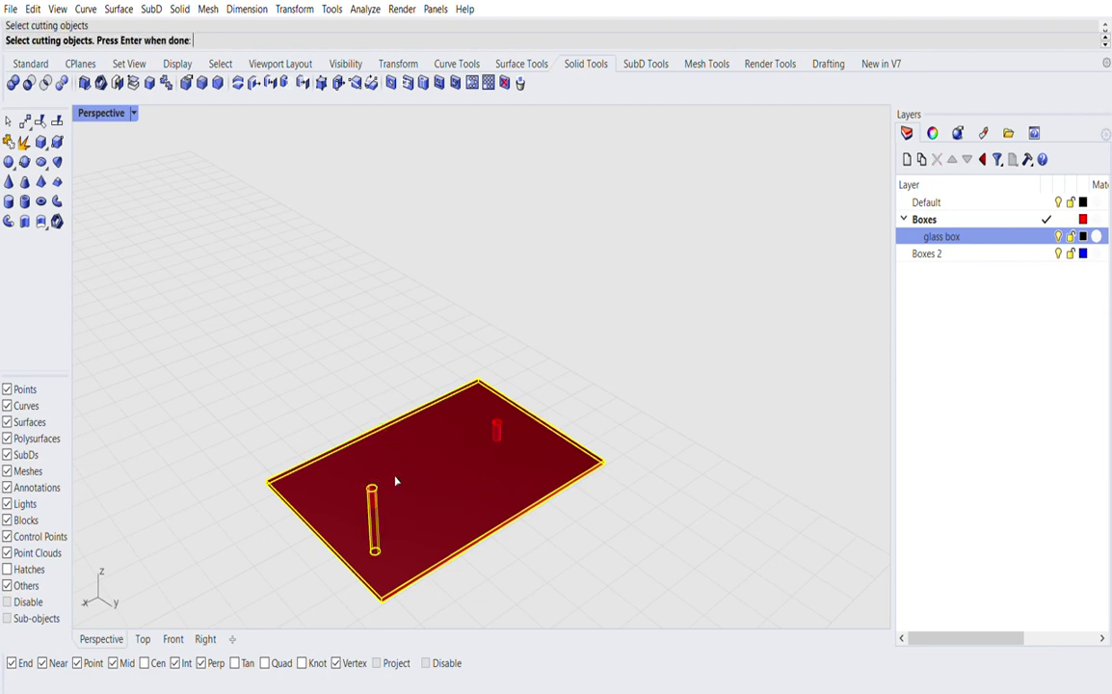
click(497, 422)
key(Return)
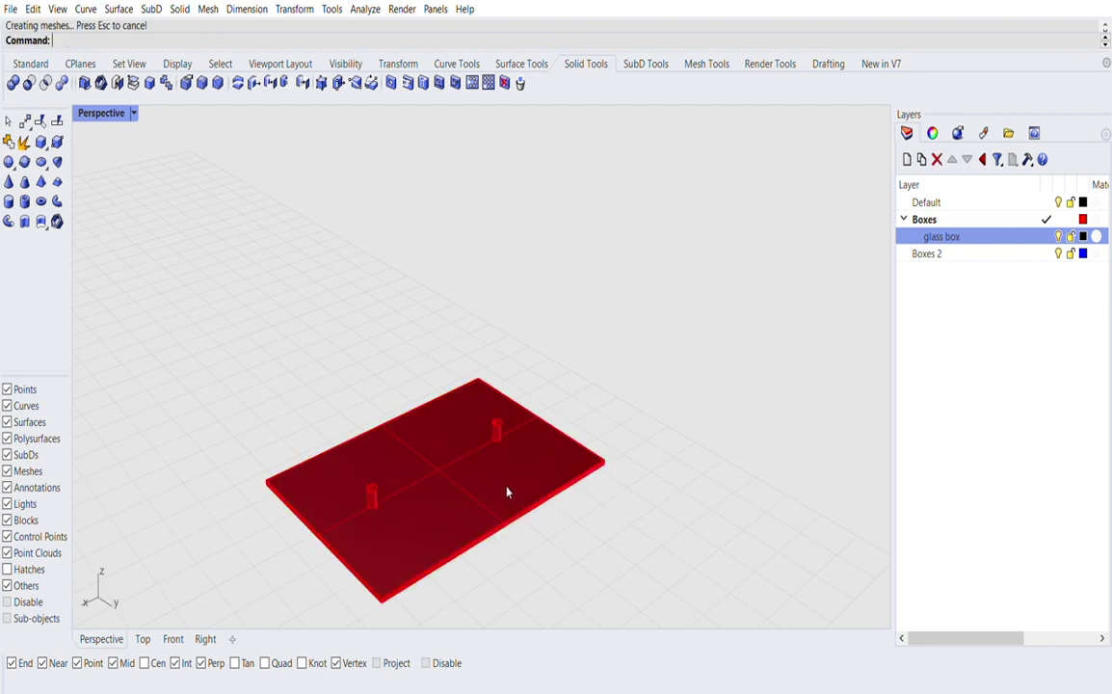
Step: Move the split plate well clear of the two cylinders and inspect its two round holes
click(389, 435)
drag(459, 397, 445, 358)
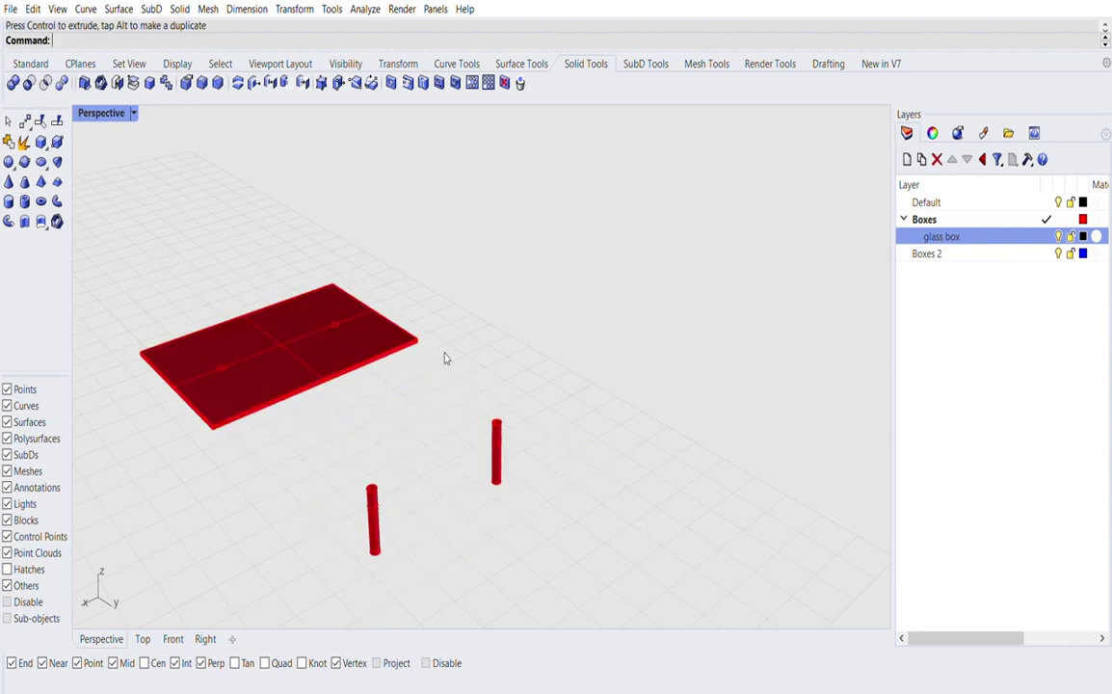
right_drag(445, 359, 444, 479)
scroll(242, 362, up, 7)
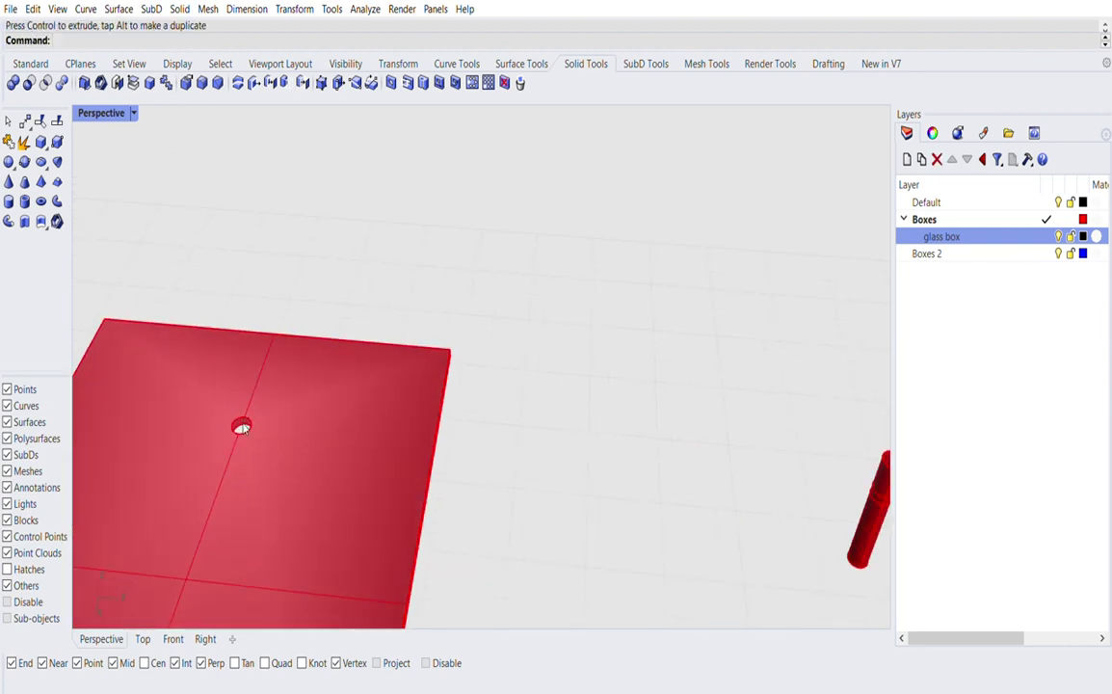
scroll(240, 427, down, 5)
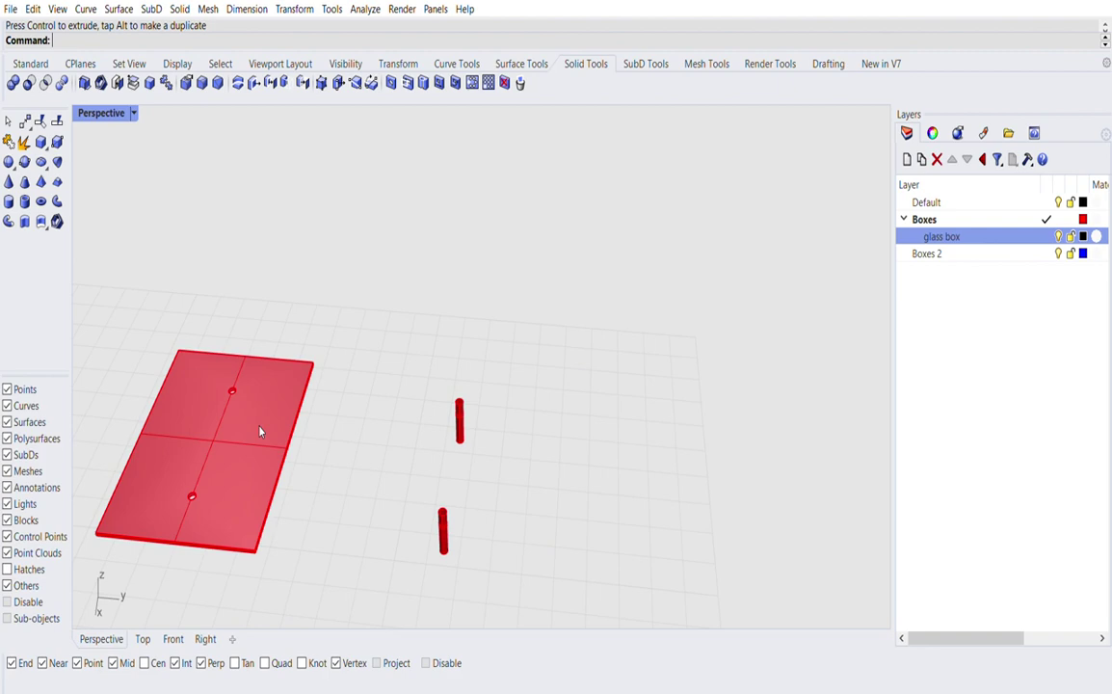
scroll(241, 474, down, 2)
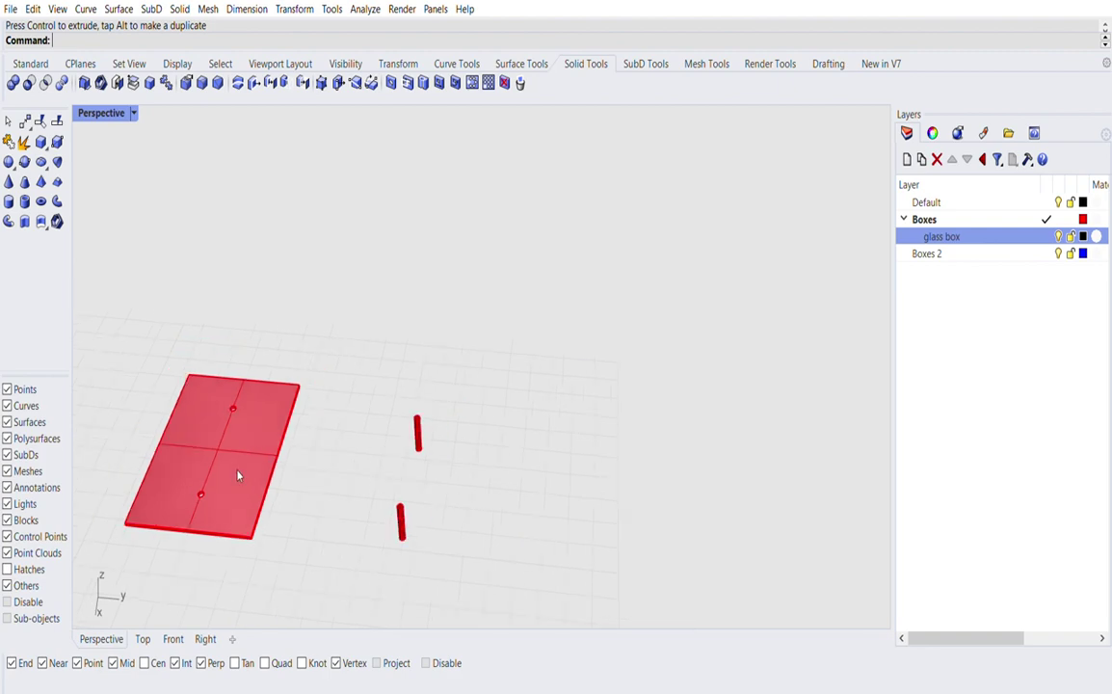
Step: Rotate the perforated plate 30 degrees in the Top view about the midpoint of its left short edge
click(219, 359)
scroll(353, 473, down, 3)
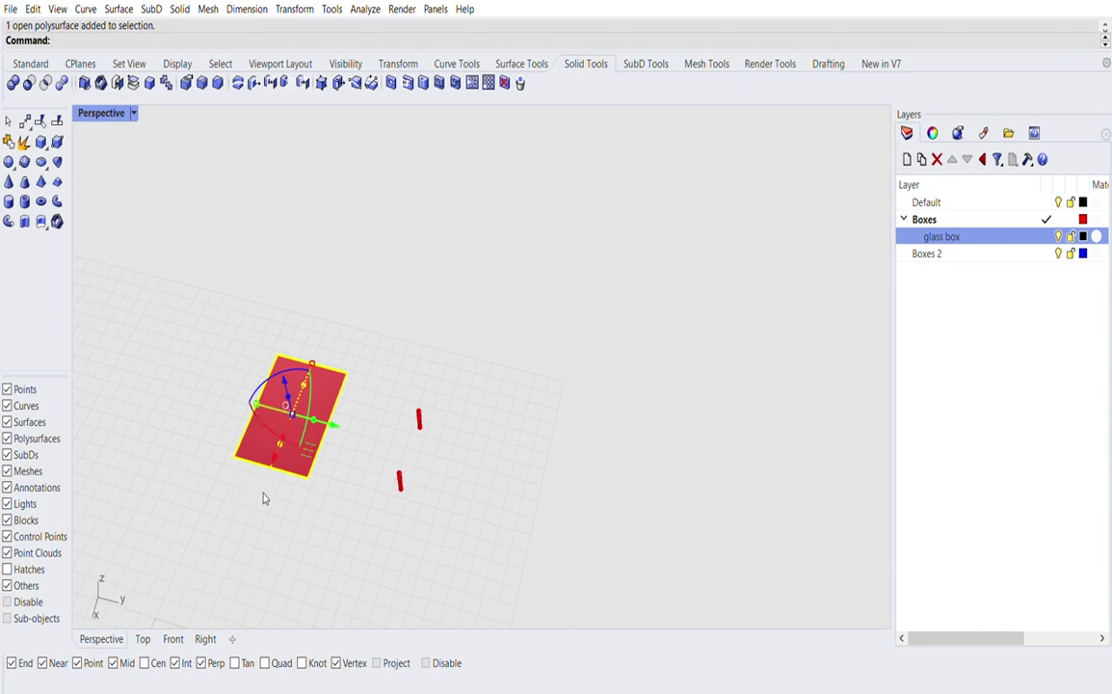
right_drag(263, 496, 315, 517)
scroll(260, 471, up, 3)
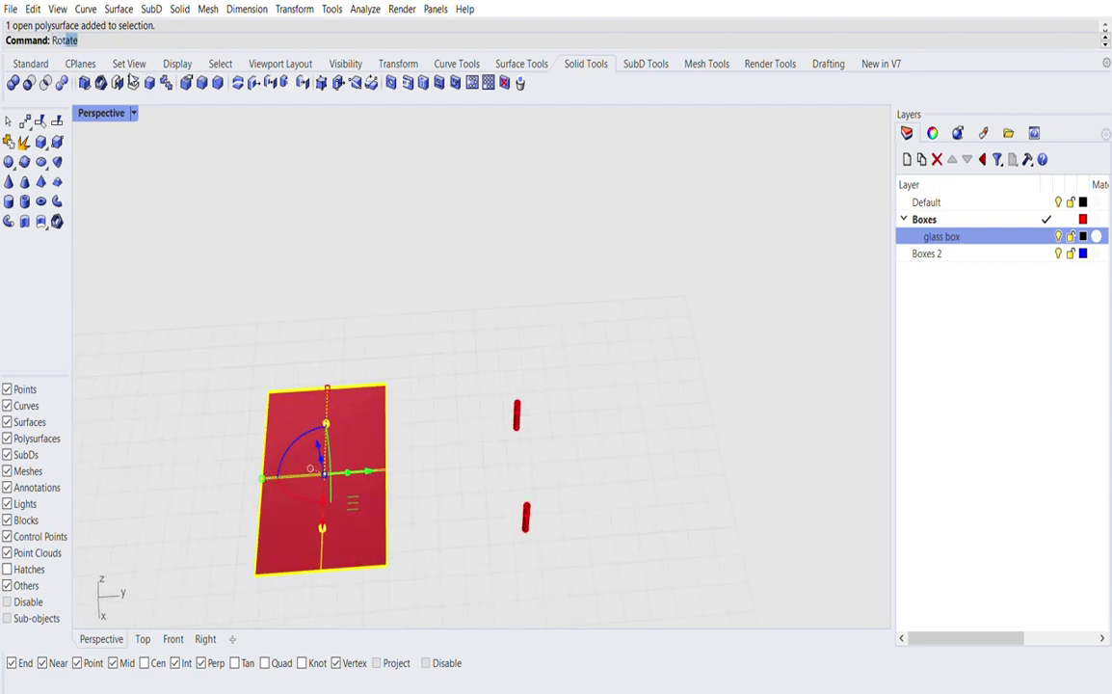
key(Return)
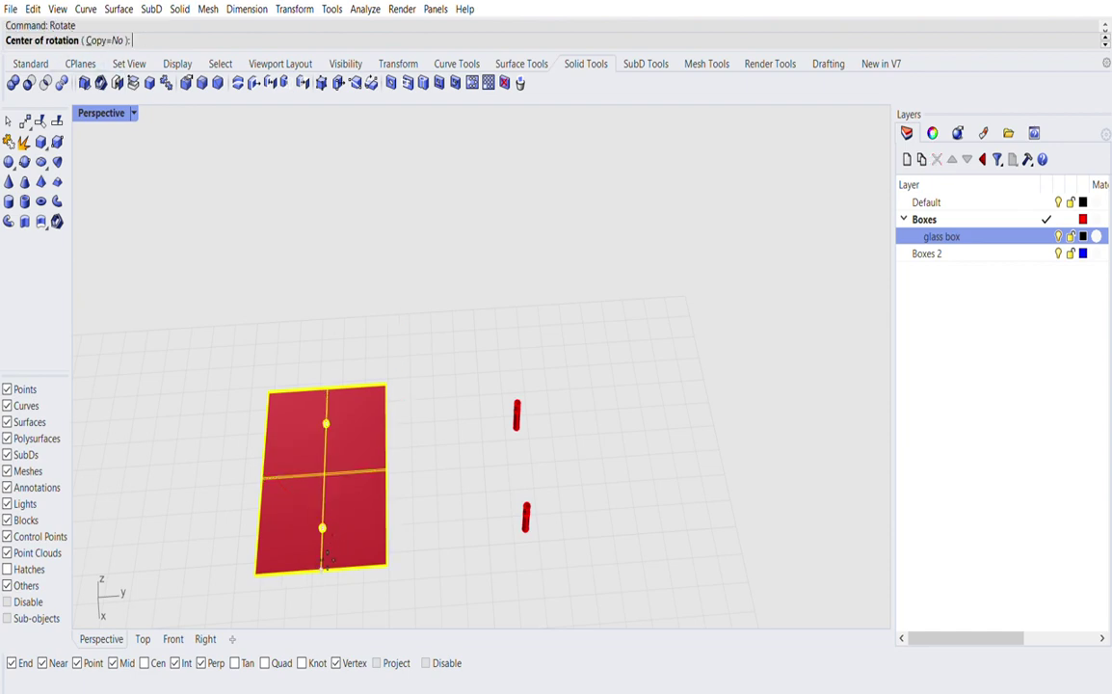
click(143, 639)
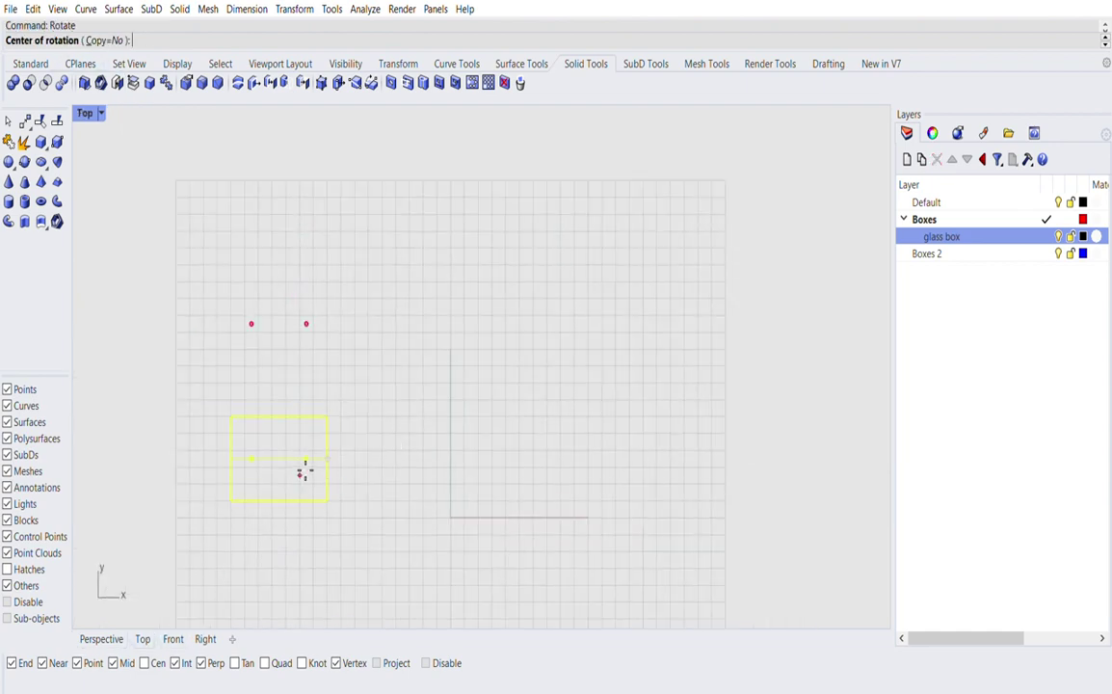
click(197, 448)
click(353, 447)
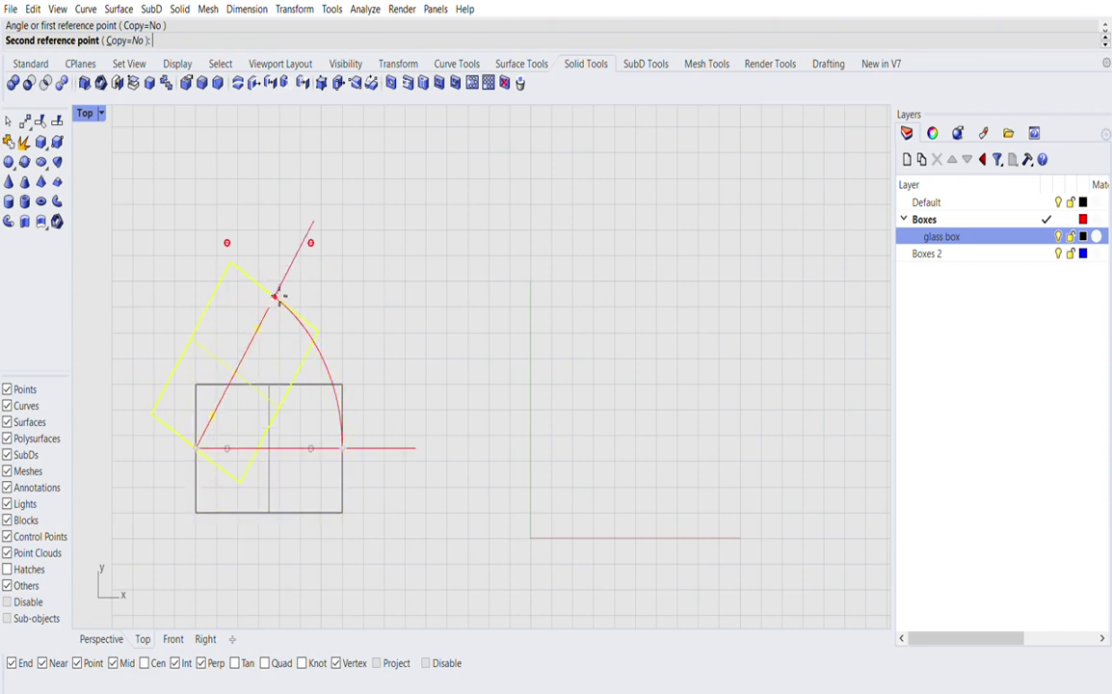
text(3)
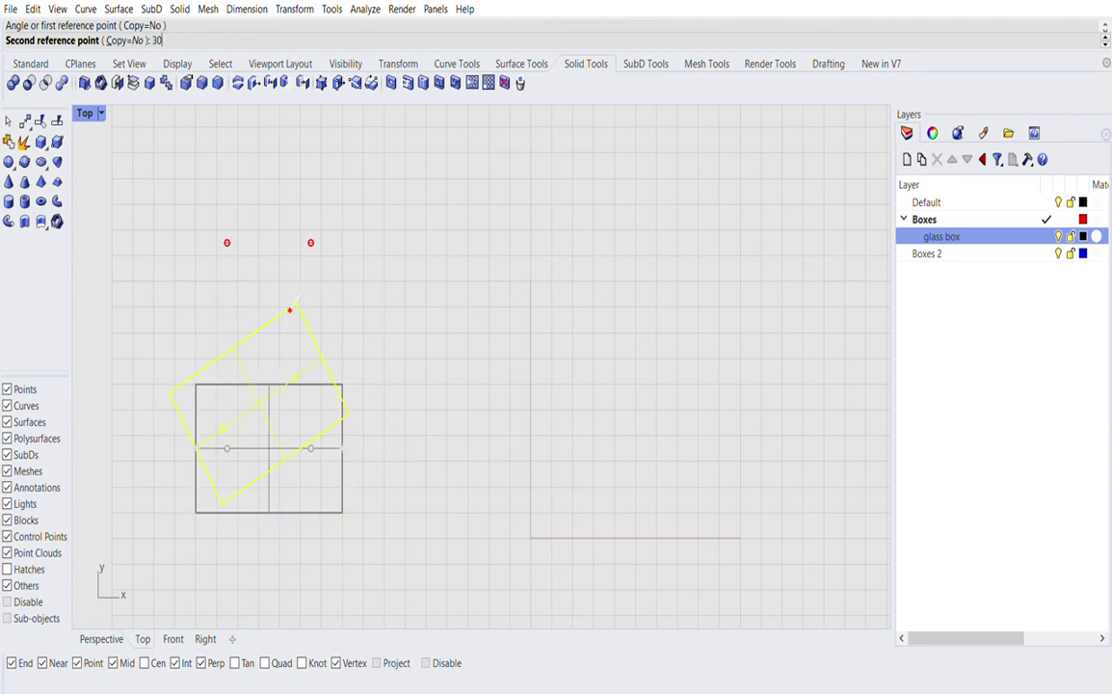
text(0)
key(Return)
scroll(375, 310, down, 2)
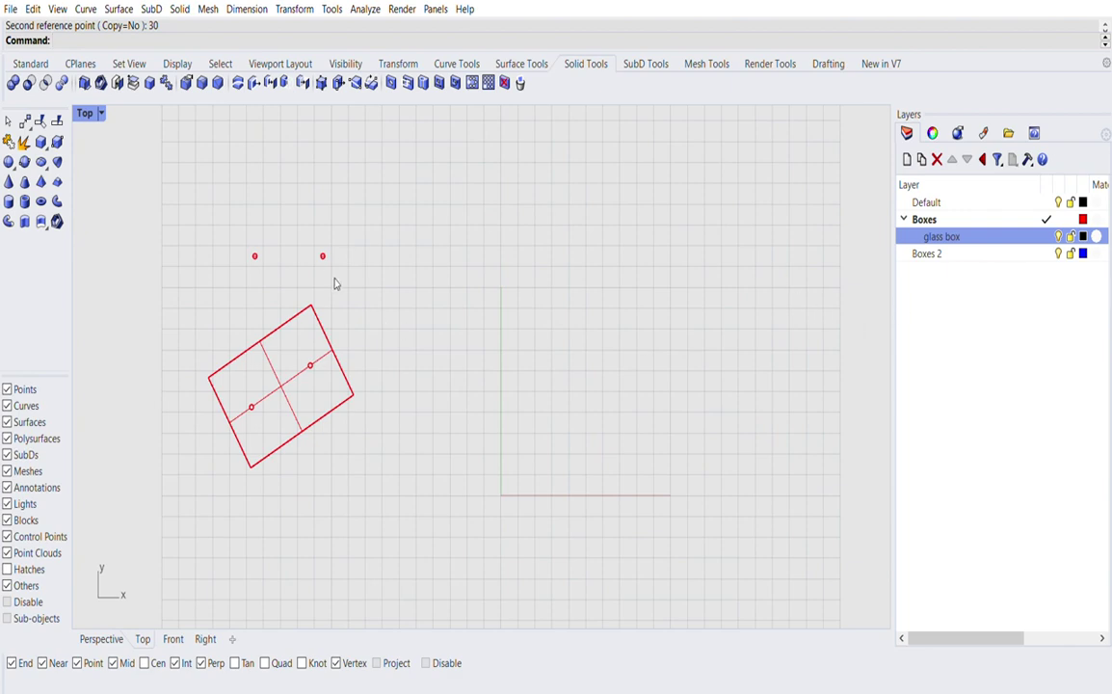
Step: Create a tall rectangular box on an empty part of the grid in the Perspective view, away from the plate
click(40, 141)
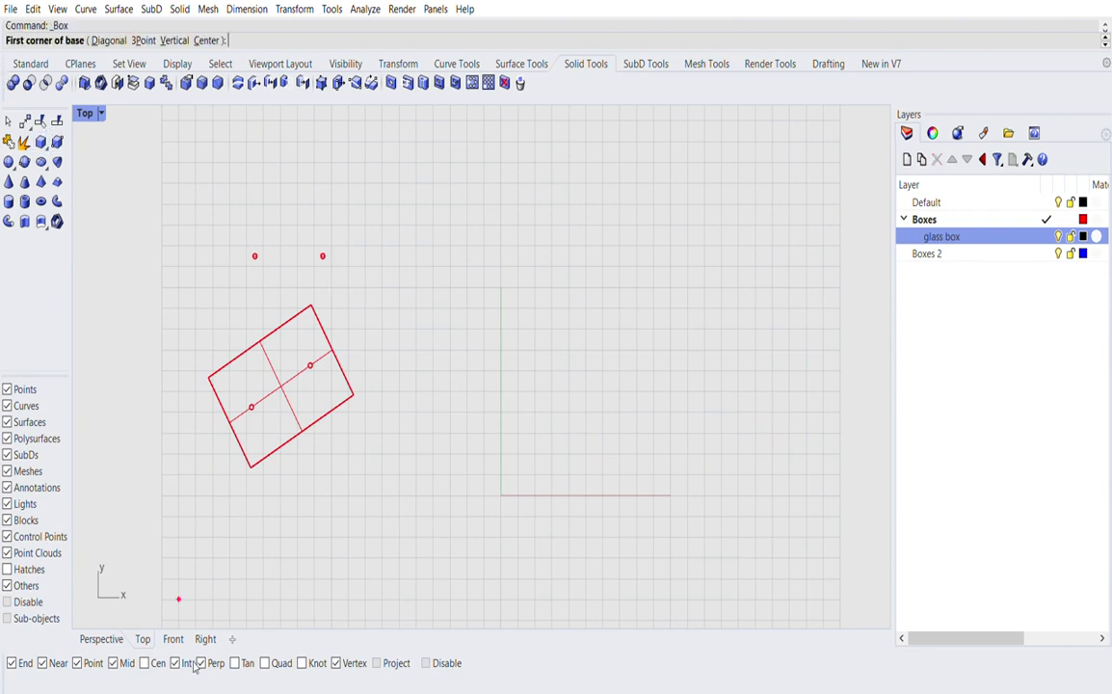
click(107, 639)
scroll(315, 513, down, 3)
scroll(491, 376, down, 5)
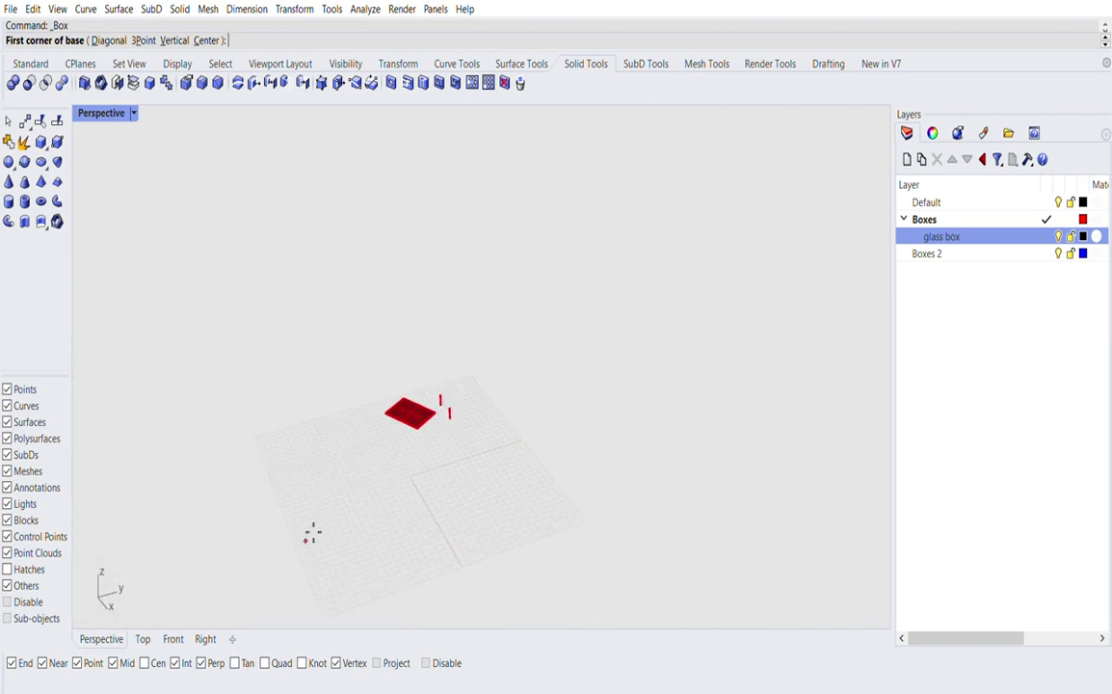
scroll(306, 540, up, 5)
click(329, 471)
click(439, 468)
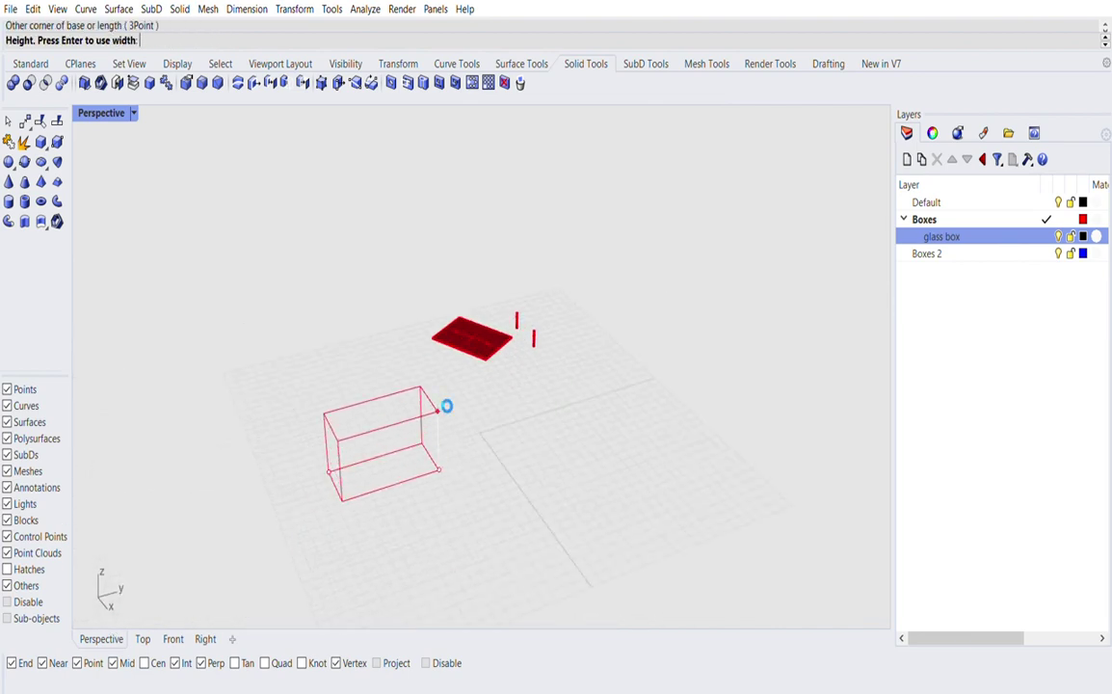
click(446, 404)
Step: Duplicate the tall box twice along the red axis to get three identical, separated boxes in a row
click(525, 424)
scroll(594, 329, up, 2)
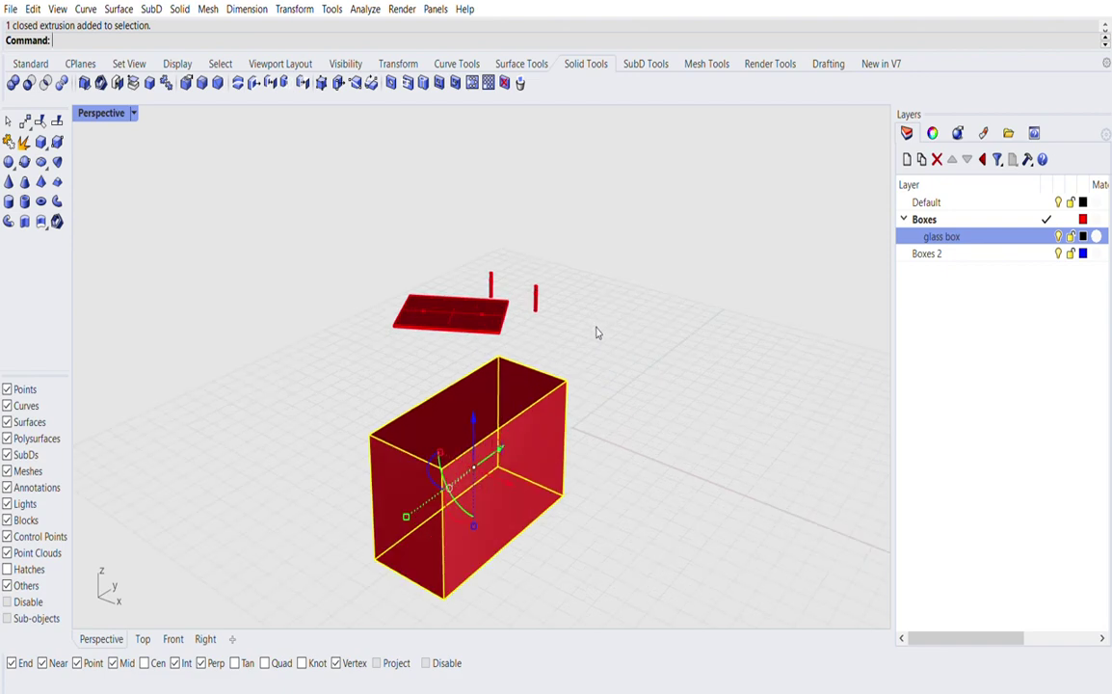
text(Scale)
double_click(76, 42)
scroll(318, 367, down, 5)
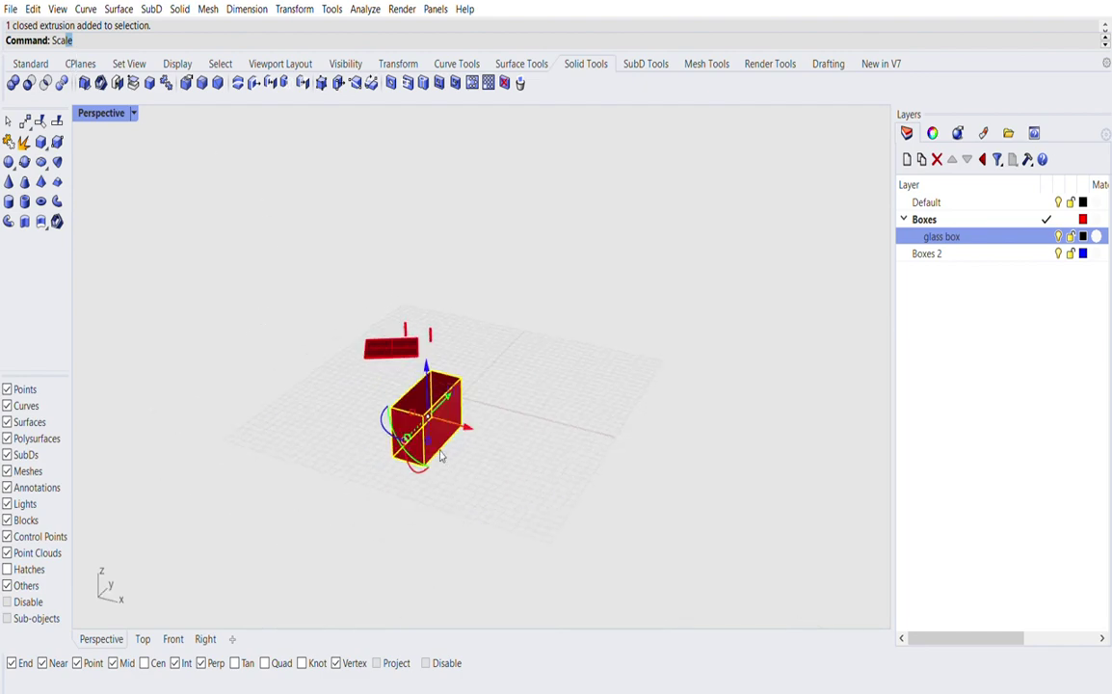
scroll(440, 456, up, 3)
drag(449, 395, 657, 460)
key(alt)
scroll(323, 423, down, 3)
drag(463, 405, 570, 434)
key(alt)
click(523, 335)
click(435, 406)
drag(467, 415, 476, 400)
click(395, 323)
scroll(357, 420, up, 6)
Step: Start scaling the original box from its lower outer corner, using the adjacent bottom corner as the first reference point
click(365, 364)
text(Scale)
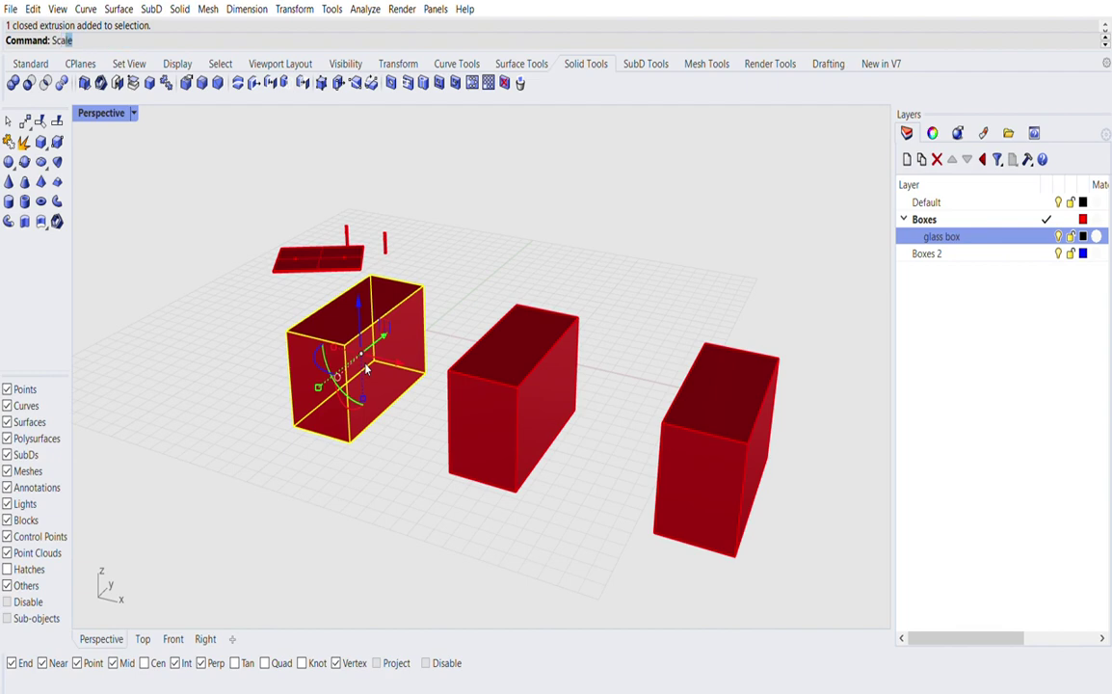
key(Return)
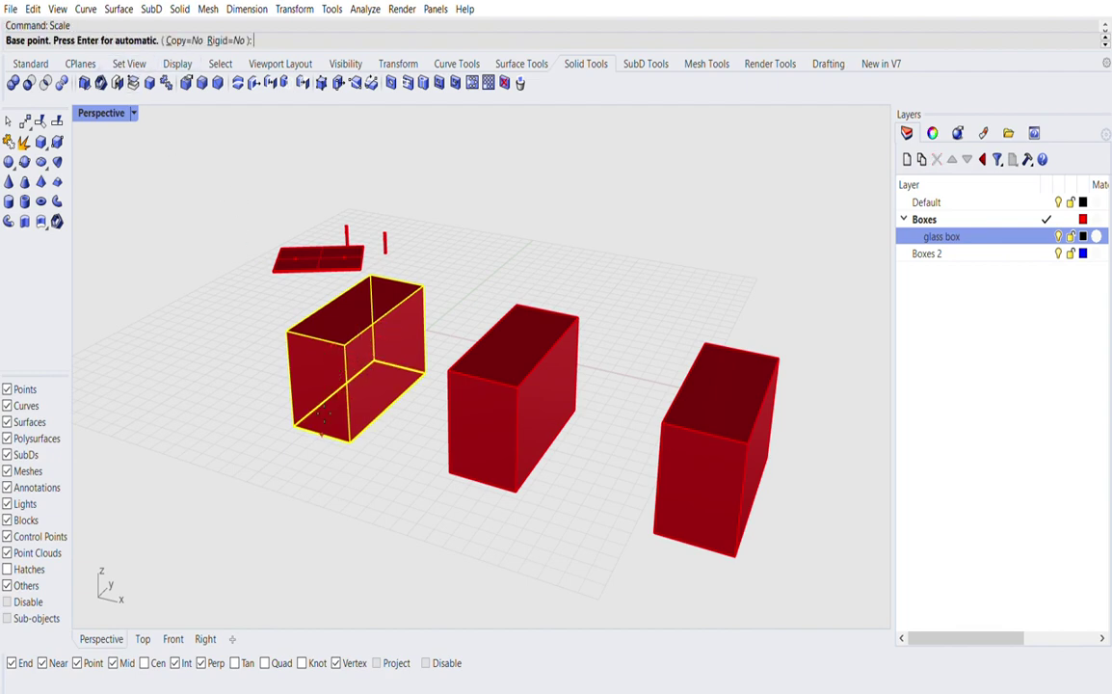
click(298, 413)
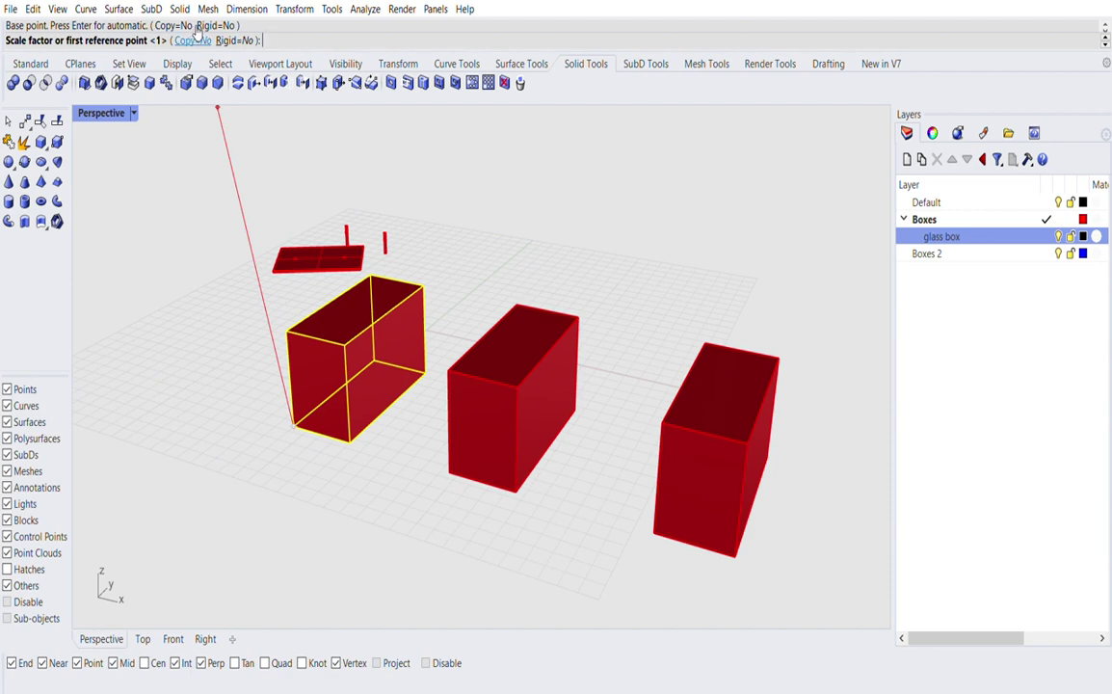
click(354, 436)
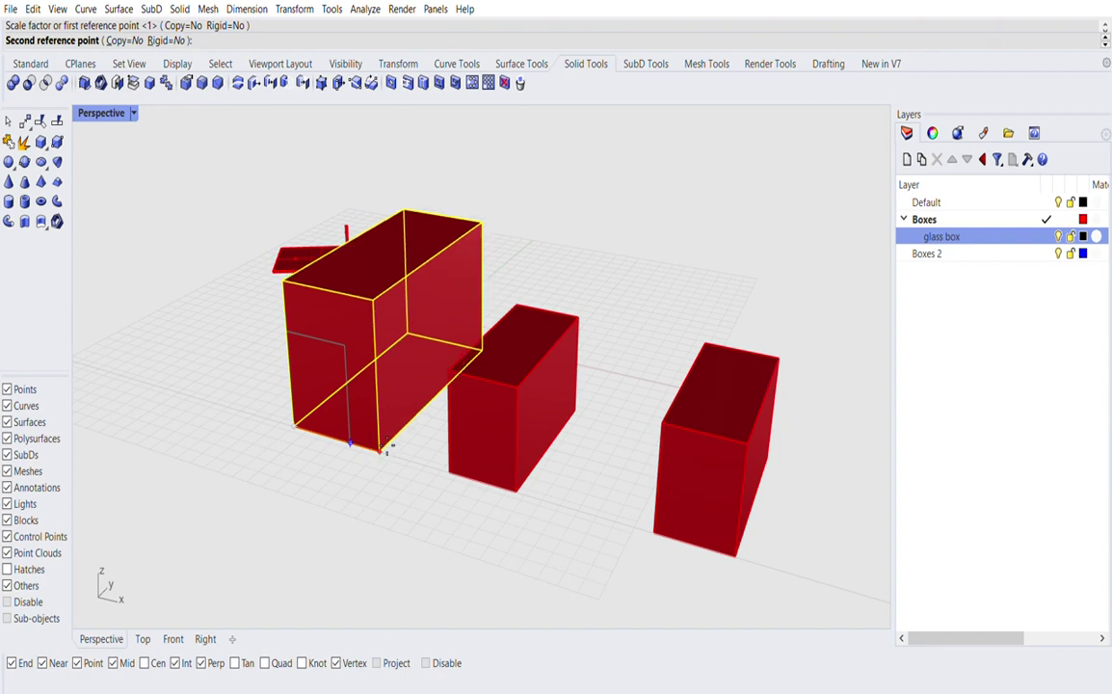
scroll(387, 446, up, 5)
scroll(375, 441, down, 2)
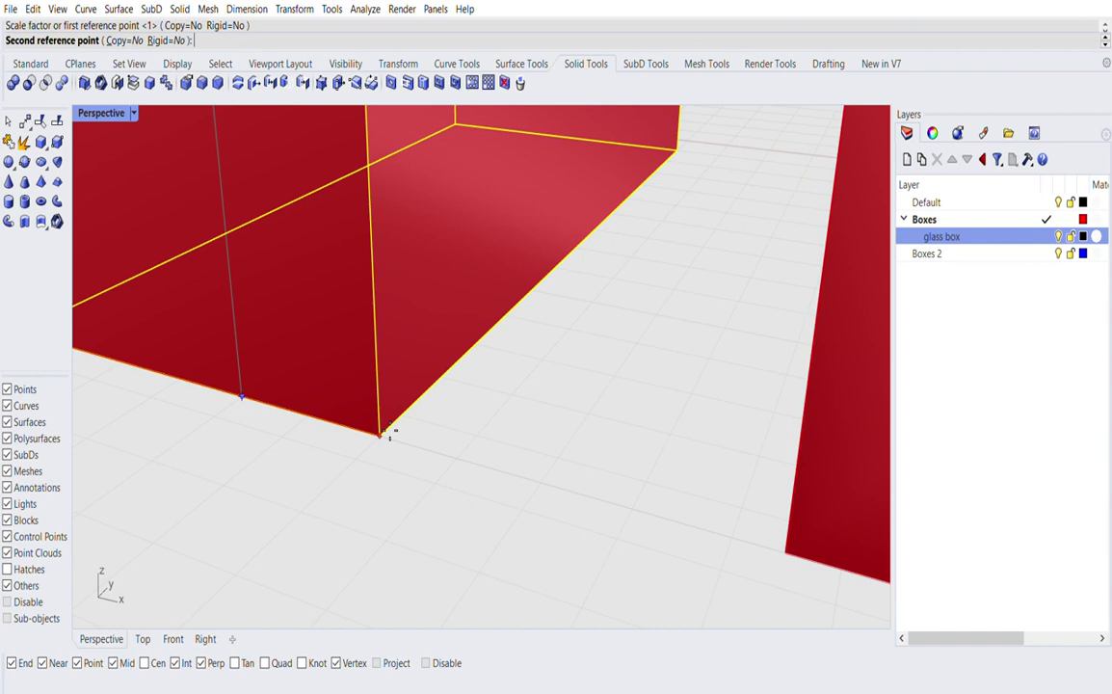
Step: Try entering 1.5 for the second reference point of the box's scaling
text(1)
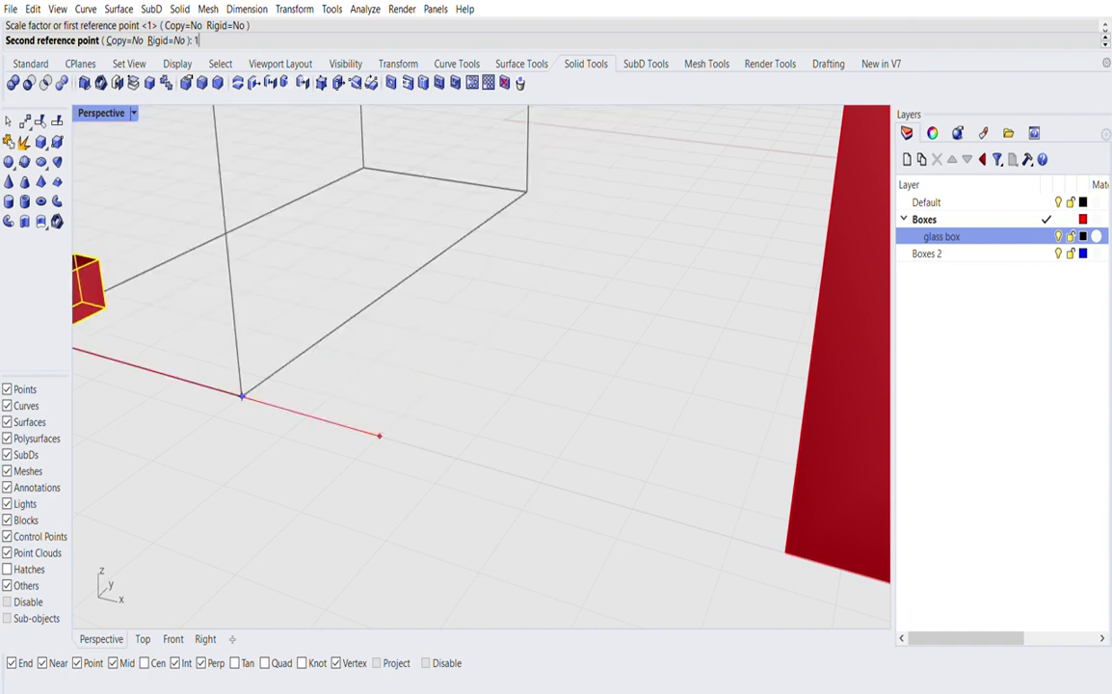
text(.5)
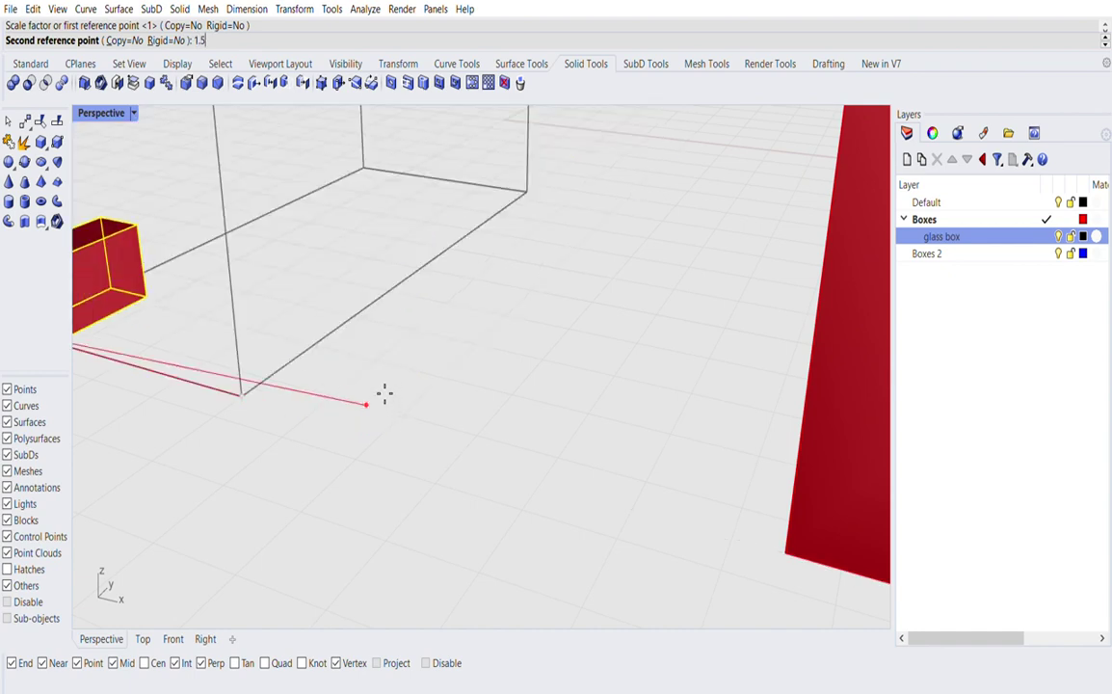
scroll(384, 392, down, 4)
scroll(348, 370, up, 5)
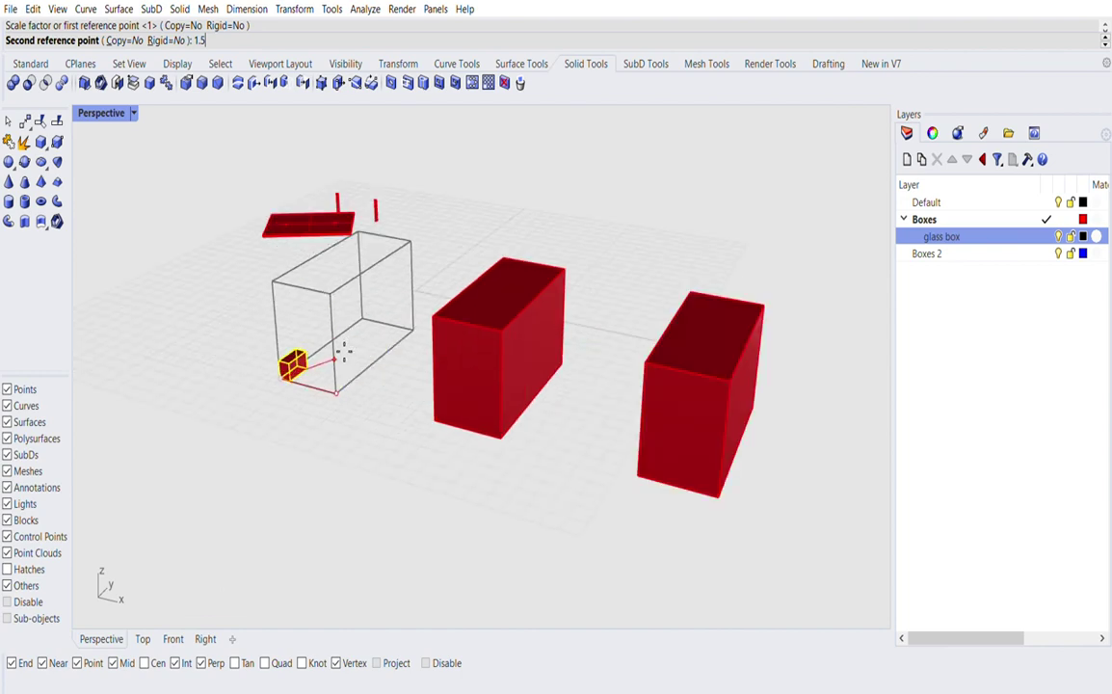
key(Return)
scroll(353, 378, down, 5)
scroll(368, 383, up, 10)
scroll(366, 384, down, 5)
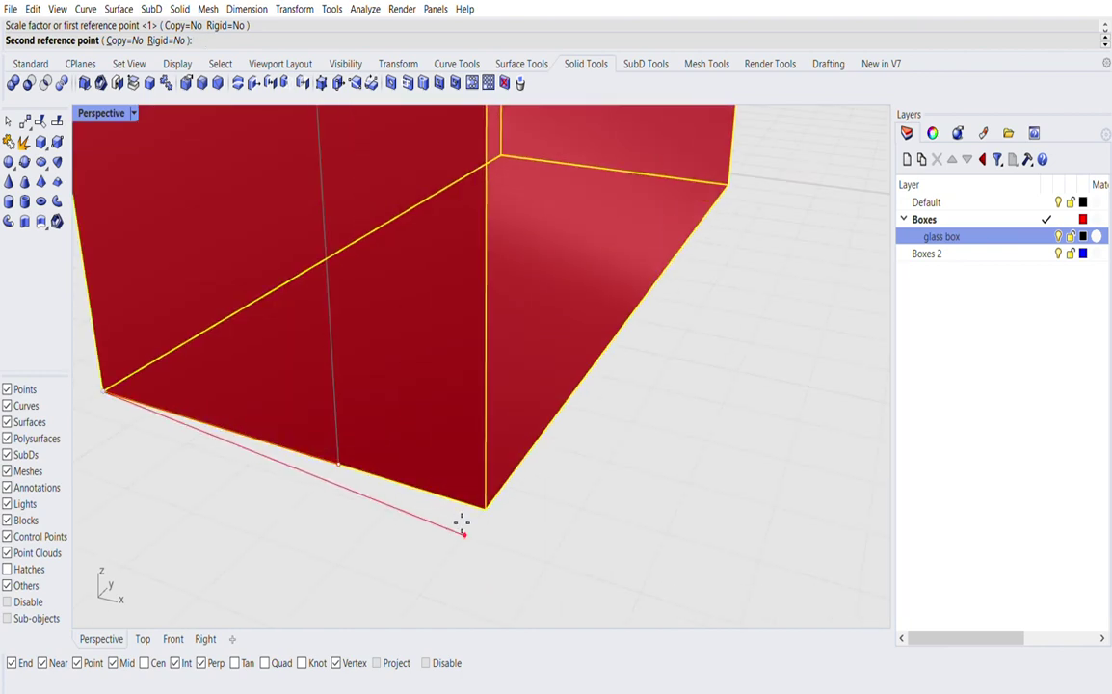
Step: Enlarge the original box freehand by a factor of about 1.5 and undo that scaling
click(461, 521)
scroll(424, 453, down, 5)
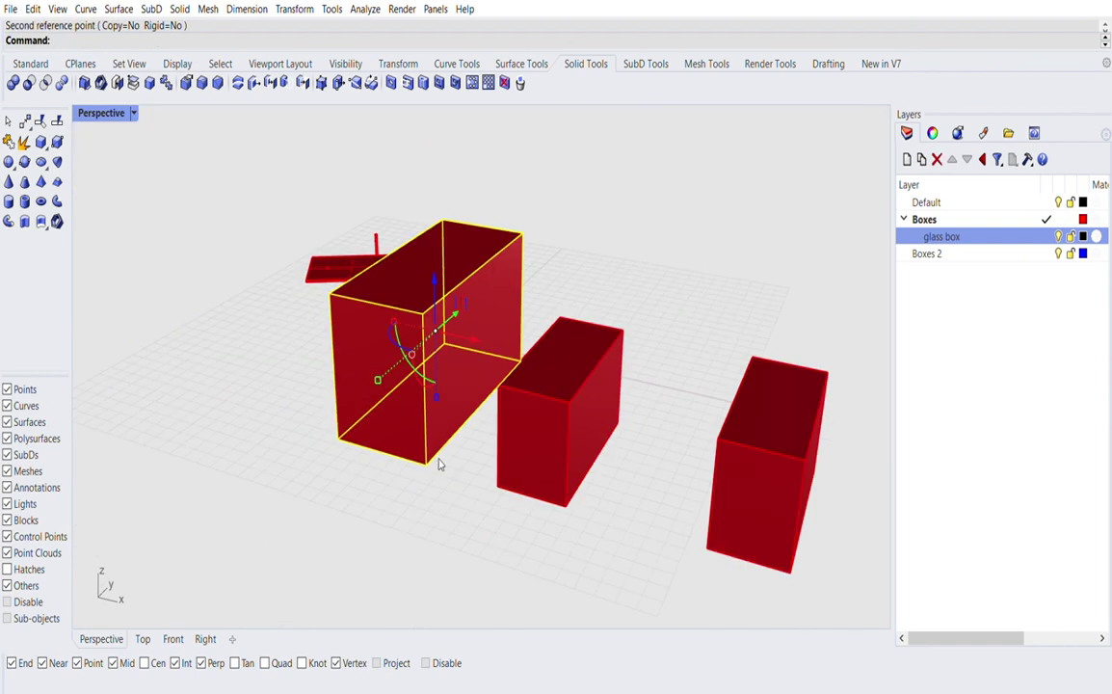
scroll(438, 462, up, 3)
scroll(438, 468, down, 3)
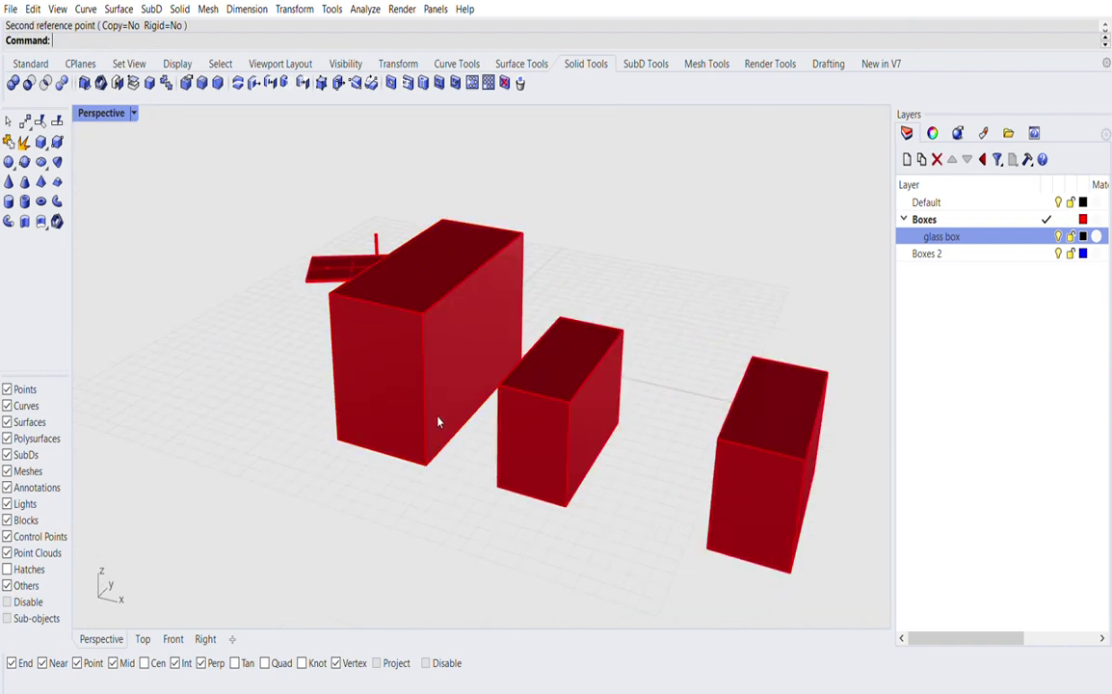
key(ctrl+z)
Step: Scale the original box uniformly by a factor of 1.2 from its lower outer corner
text(scale)
key(Return)
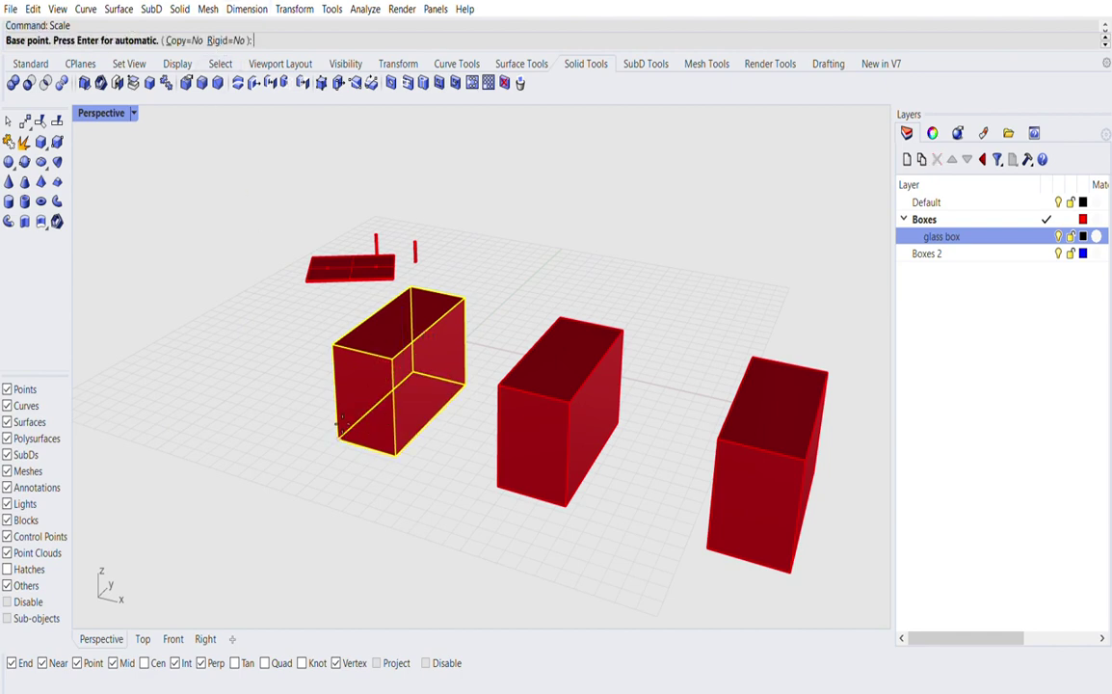
click(336, 438)
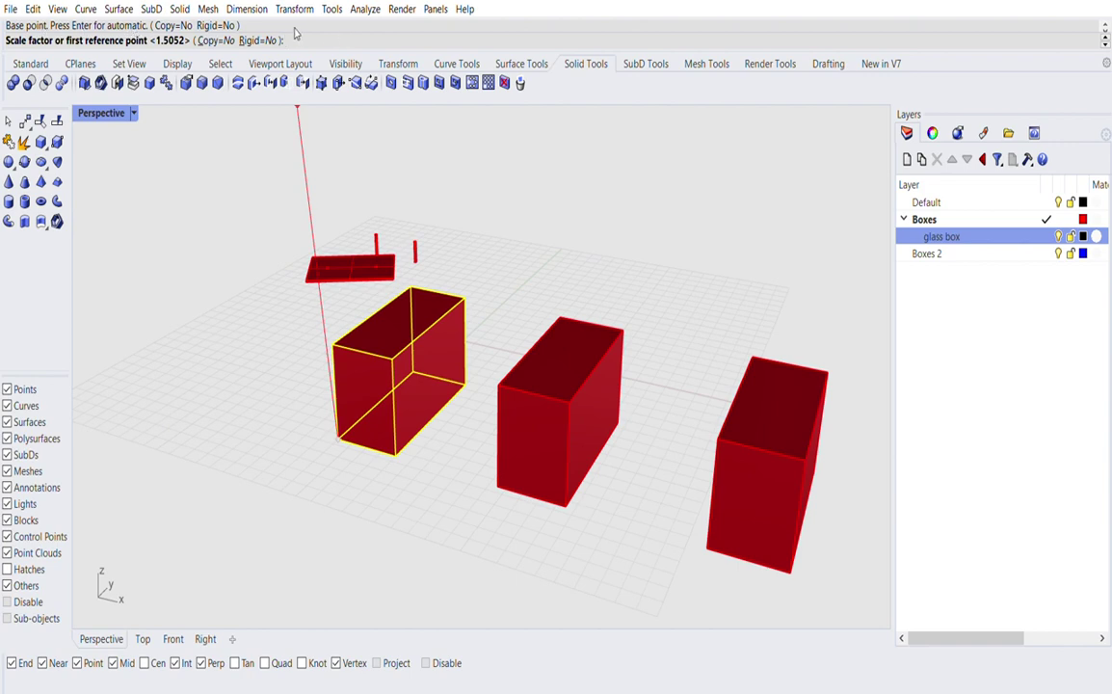
text(1.2)
key(Return)
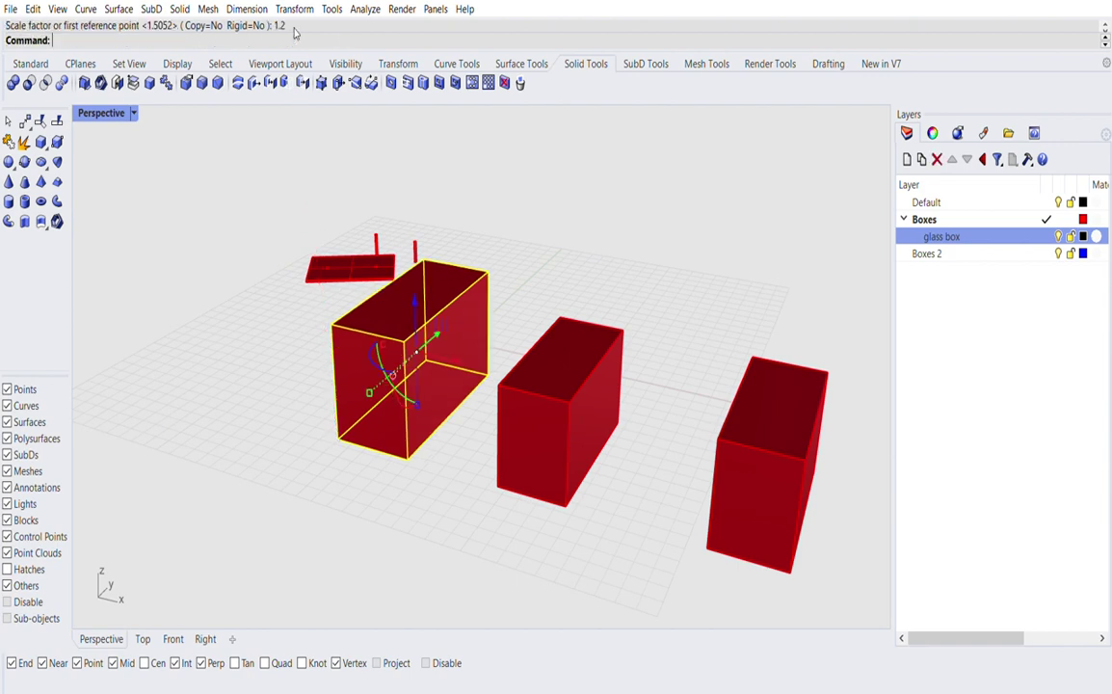
click(516, 226)
Step: Stretch the middle box lengthwise with Scale1D by a factor of about 1.94, from its lower near corner along the long bottom edge
right_drag(393, 409, 629, 277)
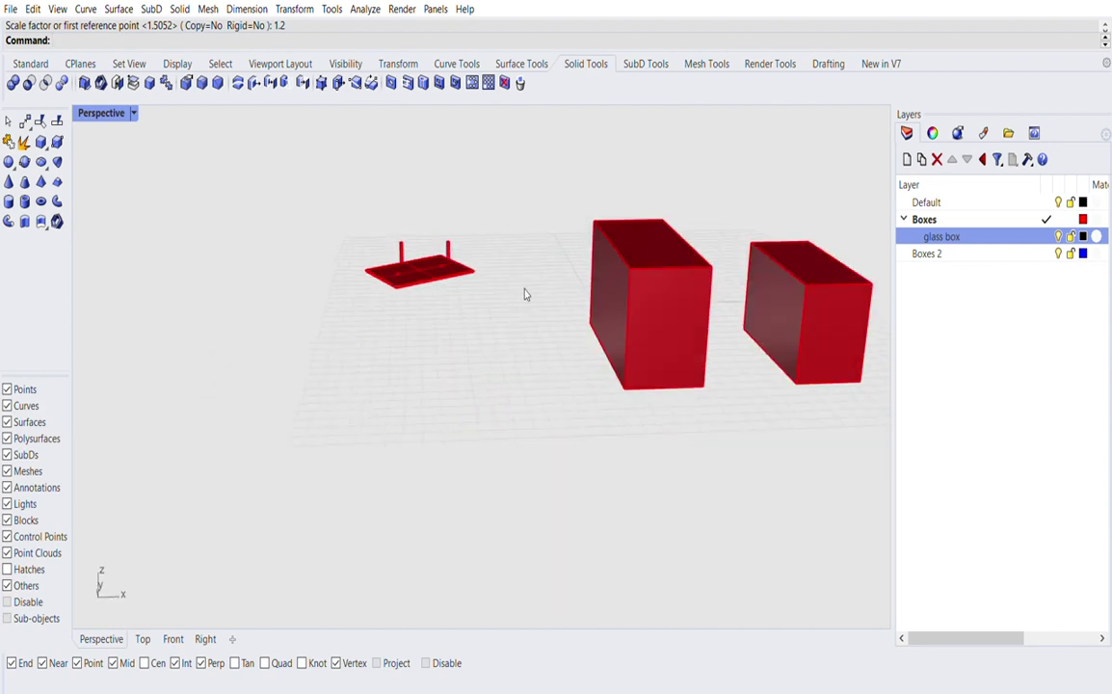
right_drag(525, 294, 552, 348)
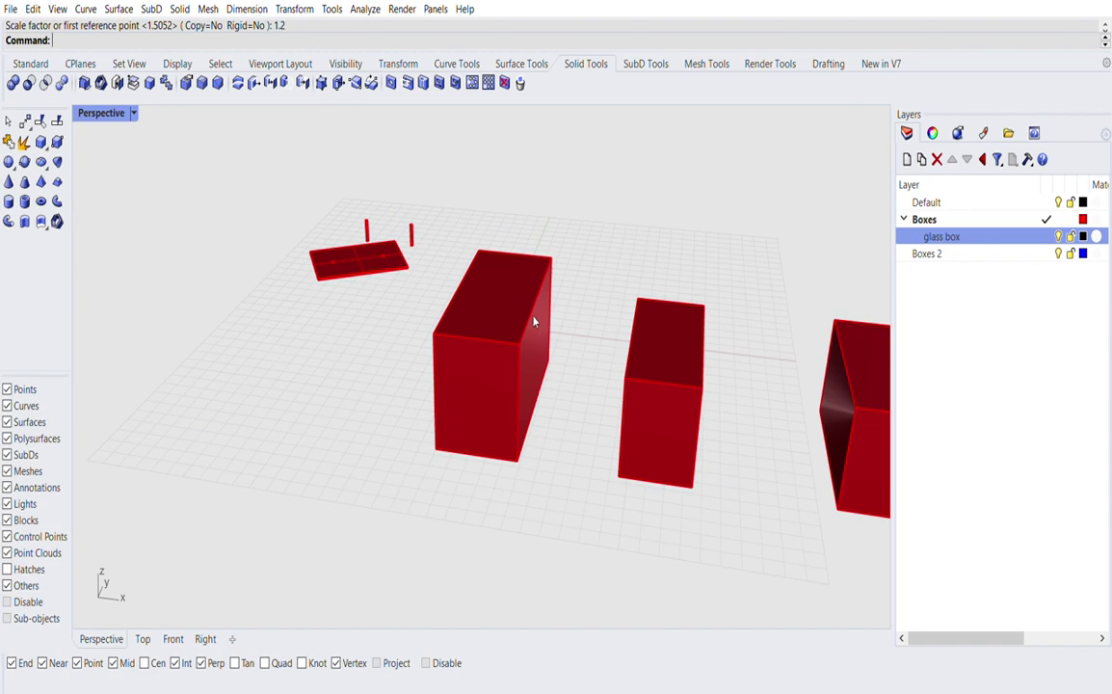
click(680, 424)
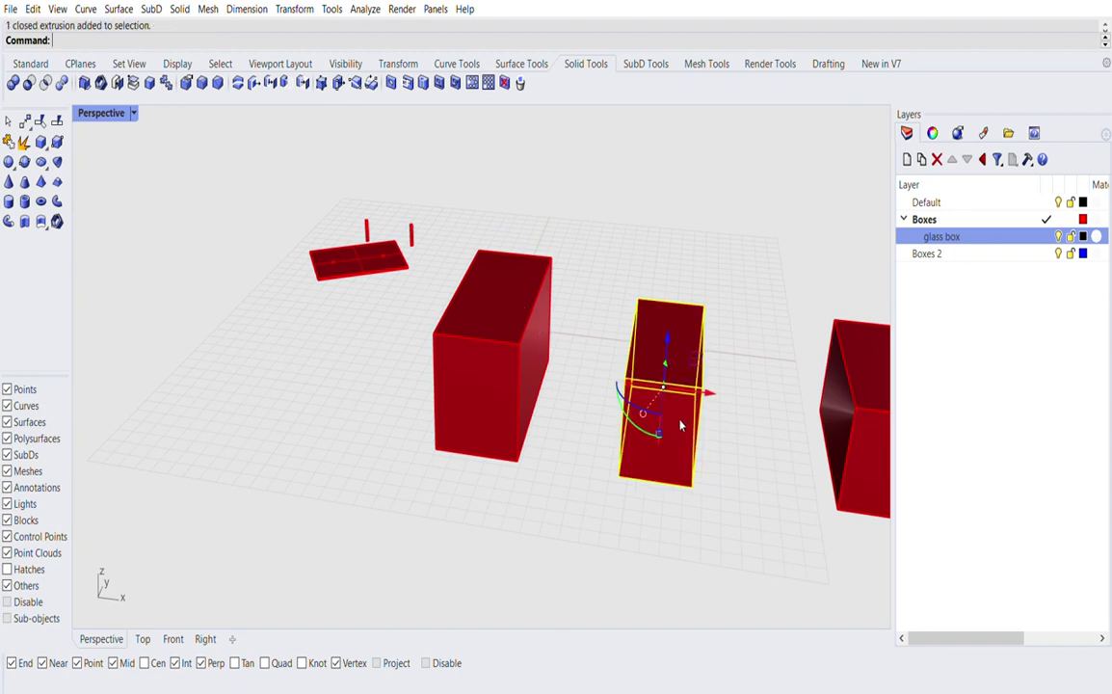
text(Sca)
click(72, 73)
scroll(67, 85, down, 1)
right_drag(709, 391, 628, 405)
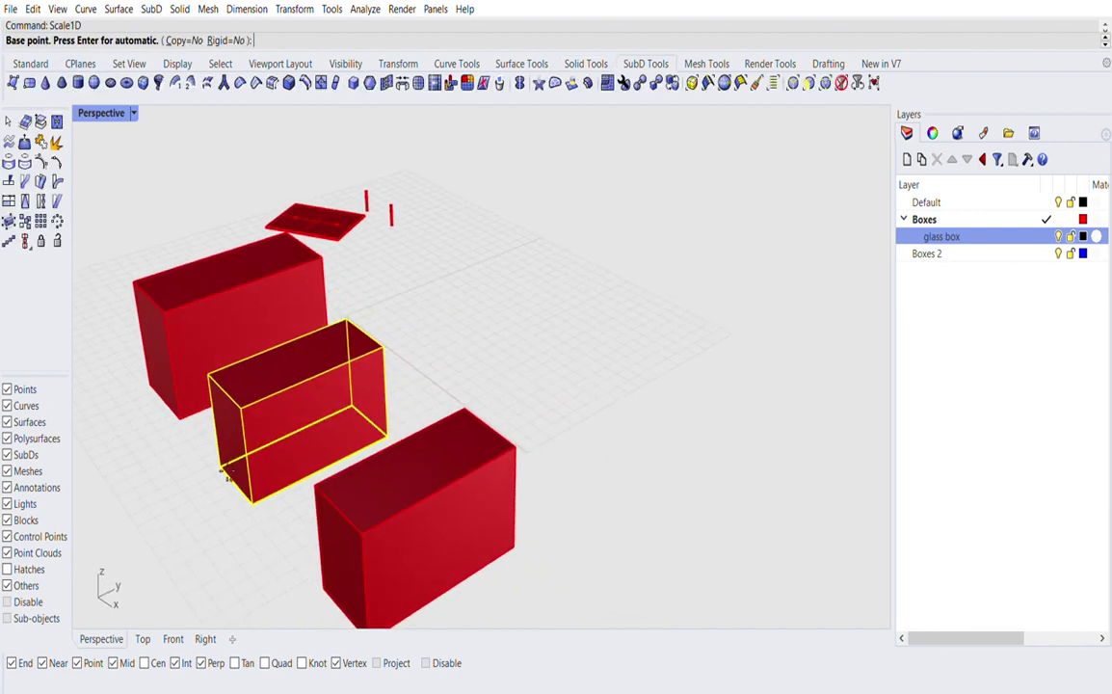
scroll(263, 508, up, 7)
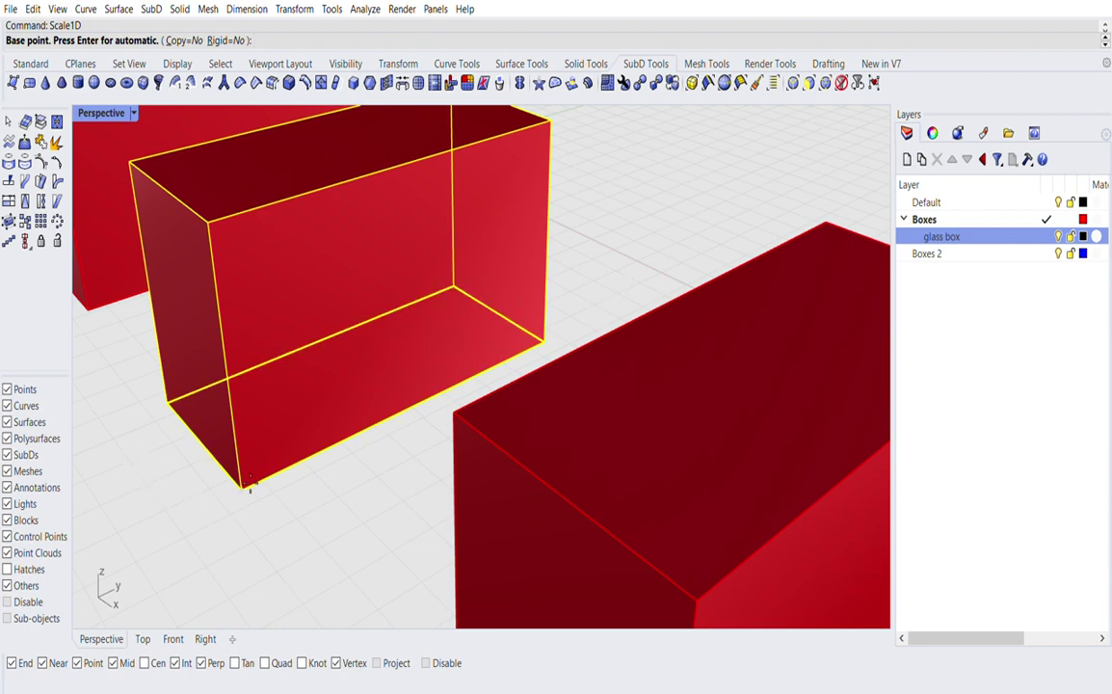
click(249, 484)
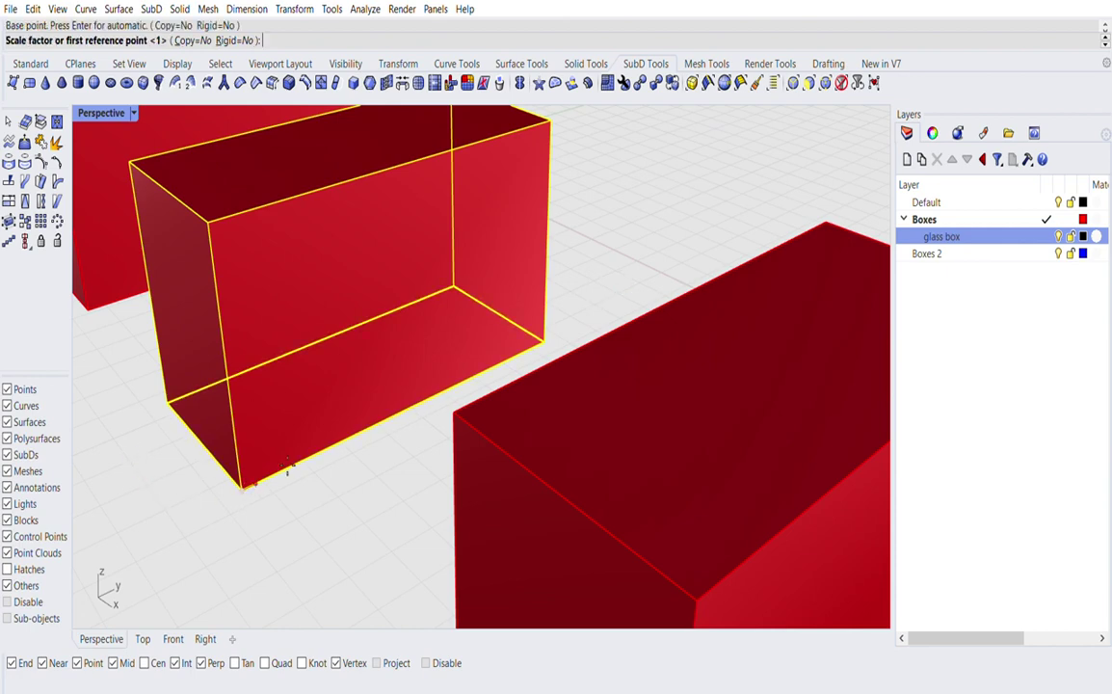
click(547, 333)
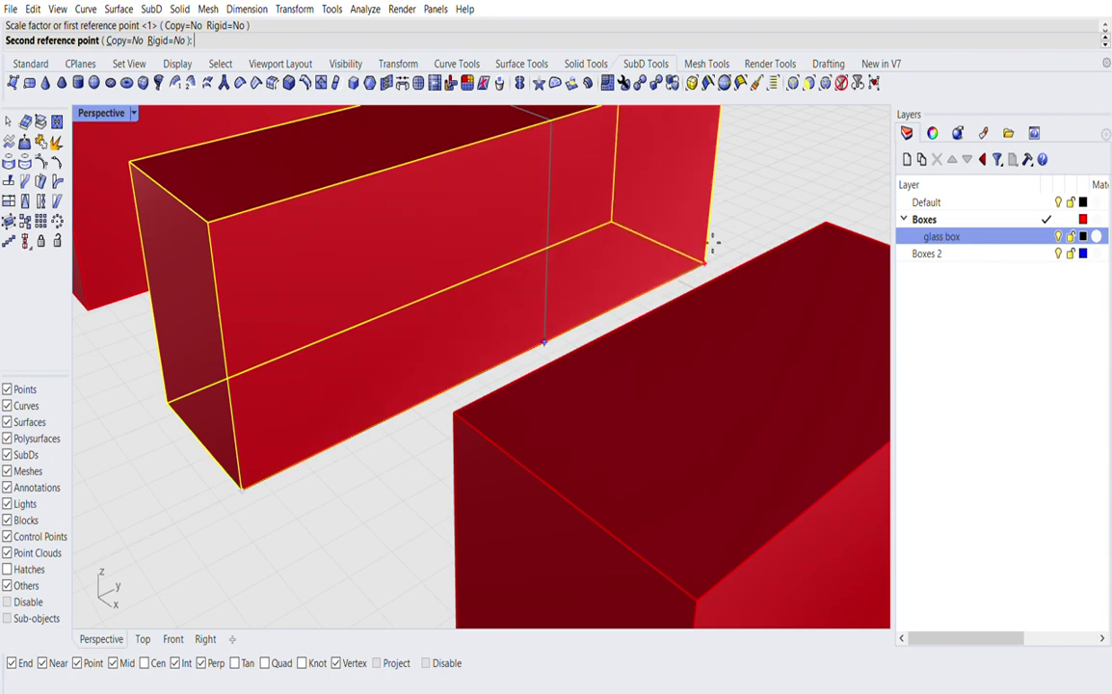
click(740, 228)
Step: Stretch the middle box vertically freehand with Scale1D, from its lower near corner using the corner above as first reference, and deselect it
scroll(551, 293, down, 6)
right_drag(412, 335, 520, 399)
right_click(575, 396)
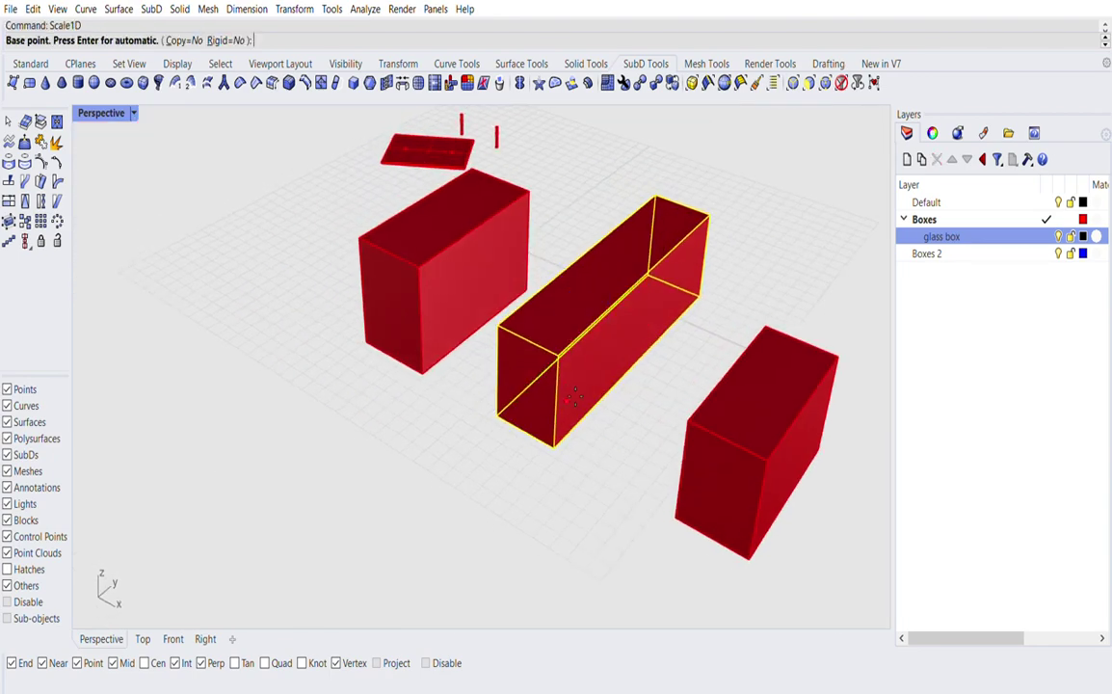
click(554, 446)
click(558, 356)
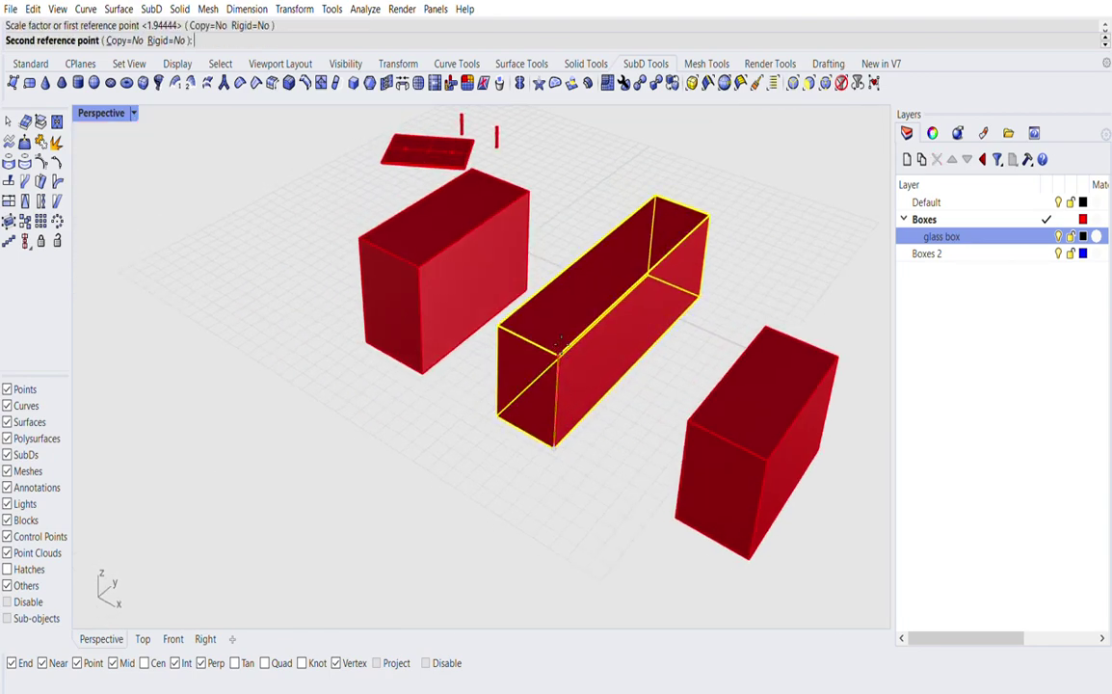
click(566, 241)
scroll(546, 357, down, 6)
click(589, 434)
right_drag(589, 434, 530, 454)
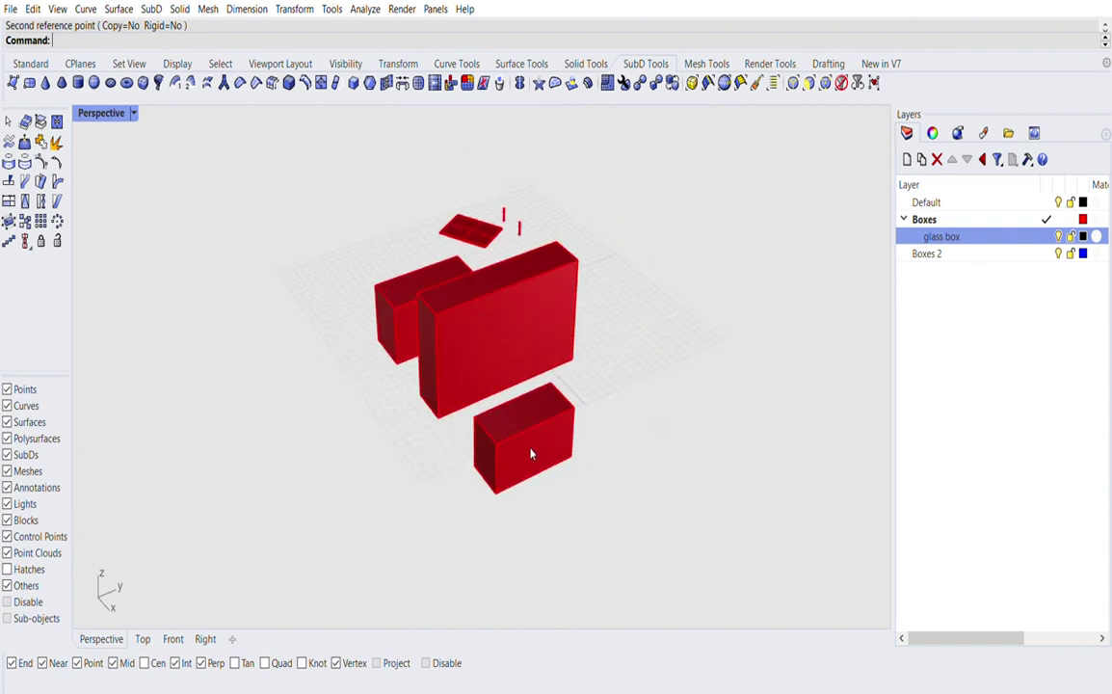
Step: Enlarge the third box's length and width freehand with Scale2D, using its lower near corner as the base point
scroll(531, 433, up, 4)
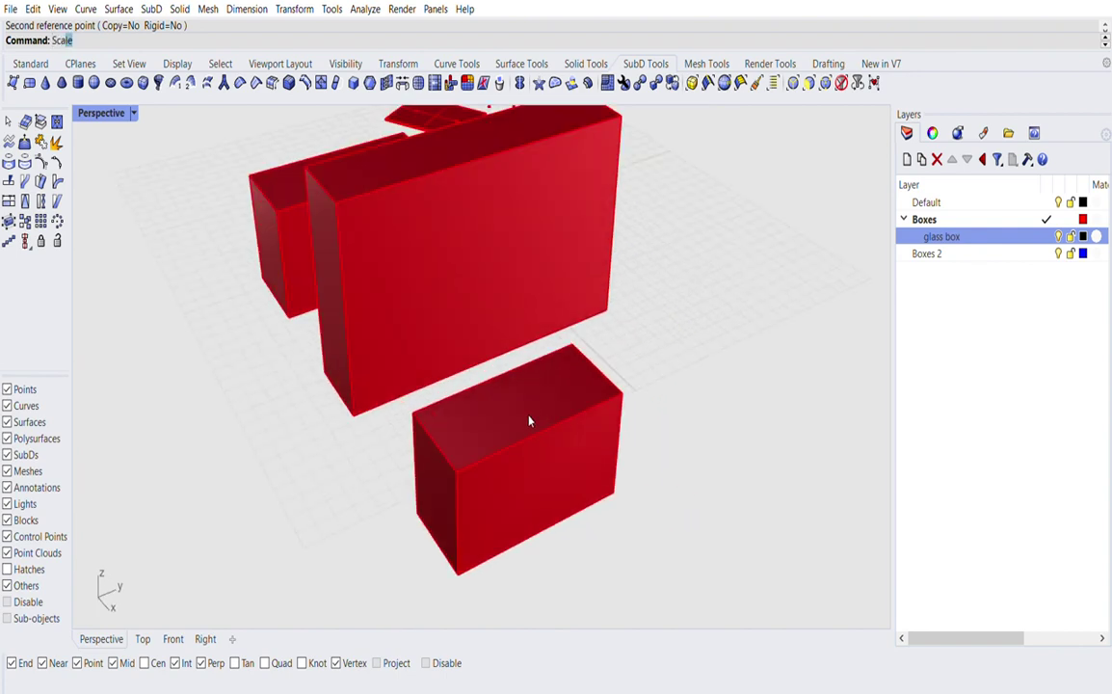
click(104, 75)
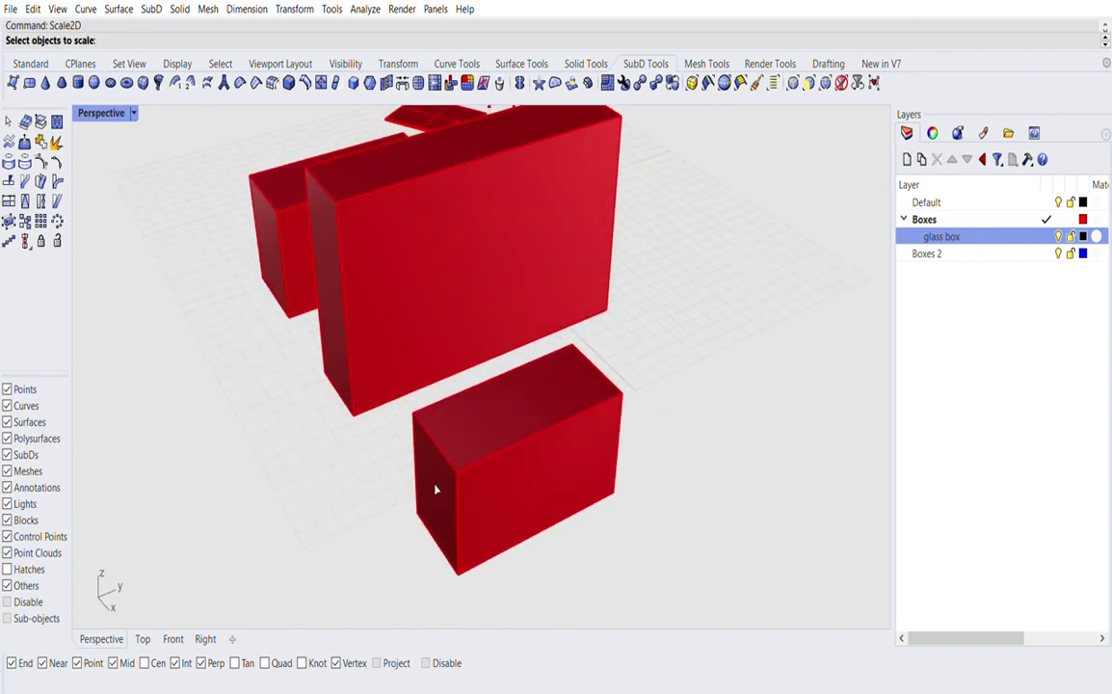
click(463, 531)
key(Return)
click(459, 572)
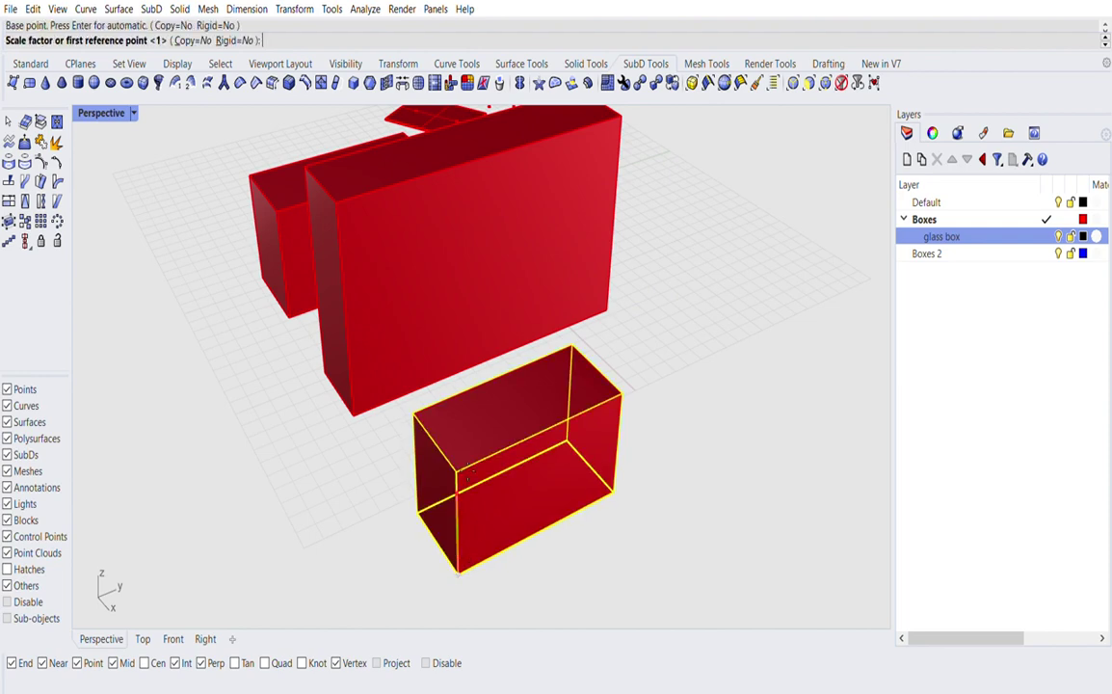
click(462, 459)
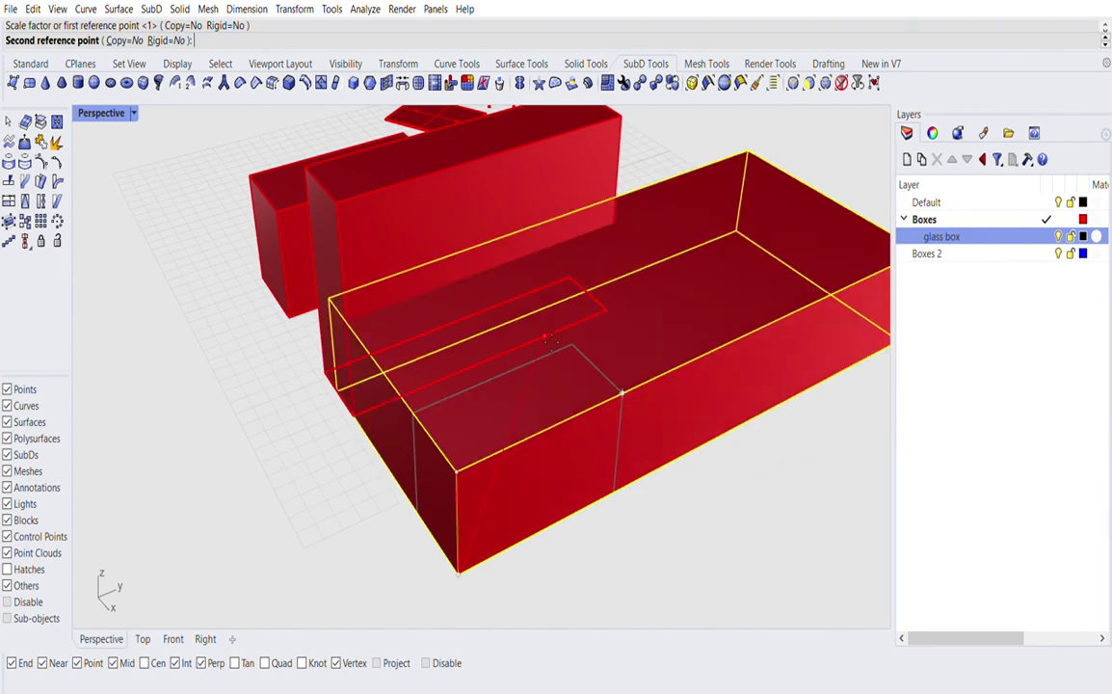
click(623, 392)
Step: Rotate the enlarged flat box freehand in the horizontal plane so it lies at an angle to the other boxes
scroll(518, 395, down, 6)
right_drag(336, 479, 433, 470)
scroll(583, 390, up, 4)
scroll(566, 408, down, 3)
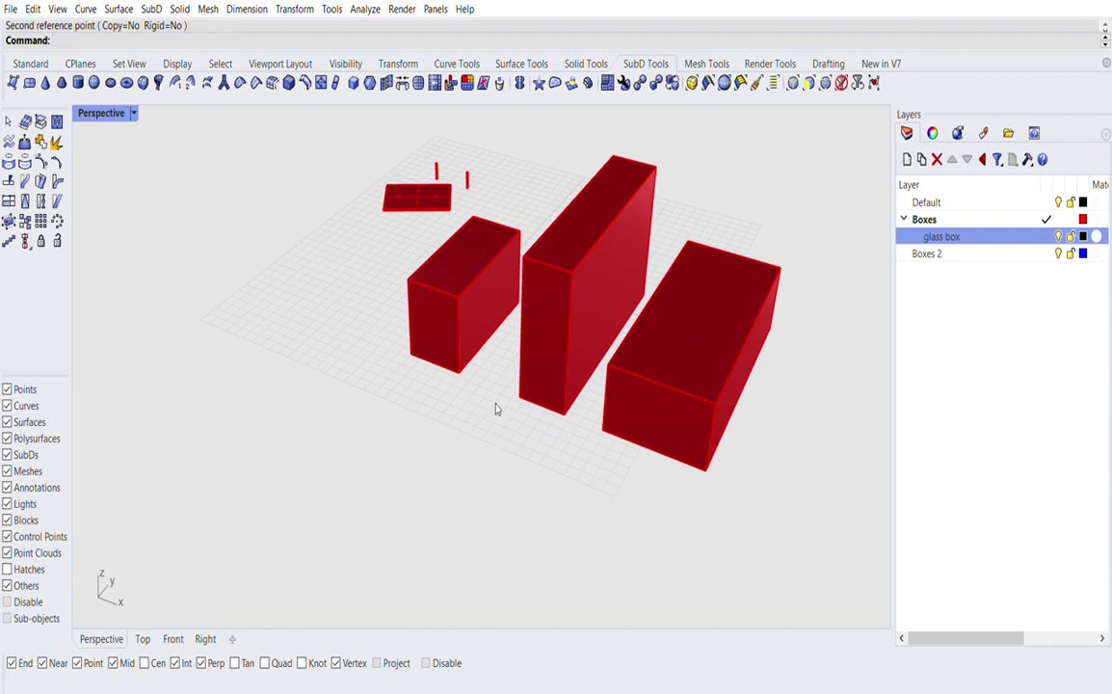
click(626, 364)
drag(659, 352, 697, 370)
click(672, 426)
Step: Mirror a copy of the rotated box across a vertical plane through its outer bottom corner, running parallel to the Y axis
right_drag(645, 417, 643, 452)
click(642, 453)
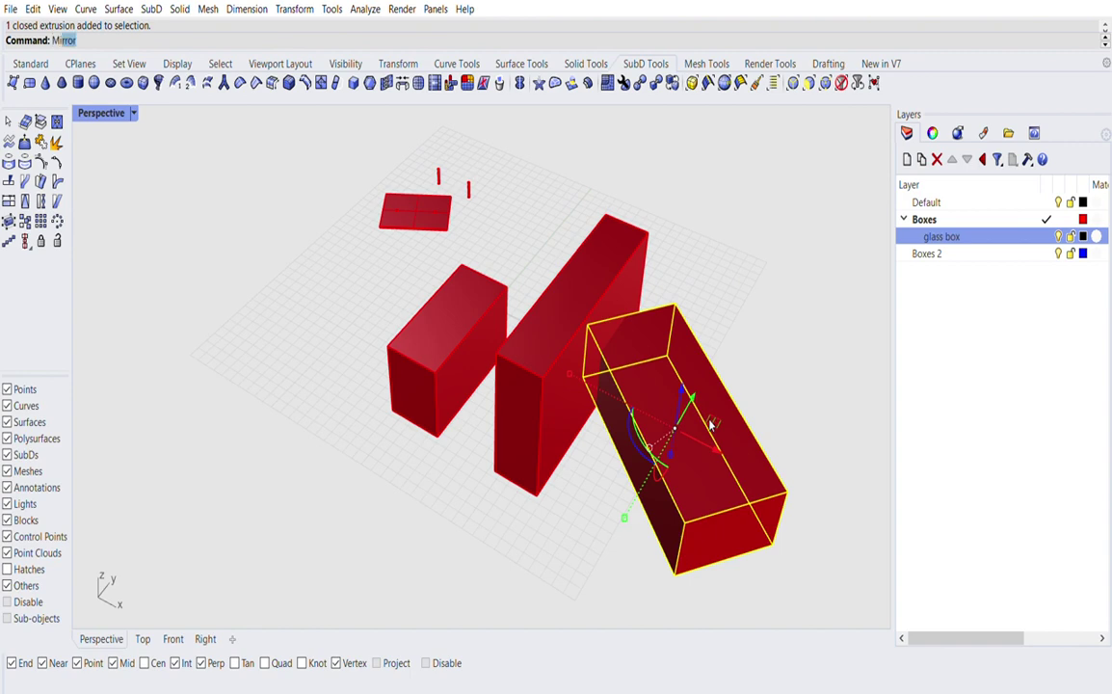
key(Return)
scroll(608, 416, down, 3)
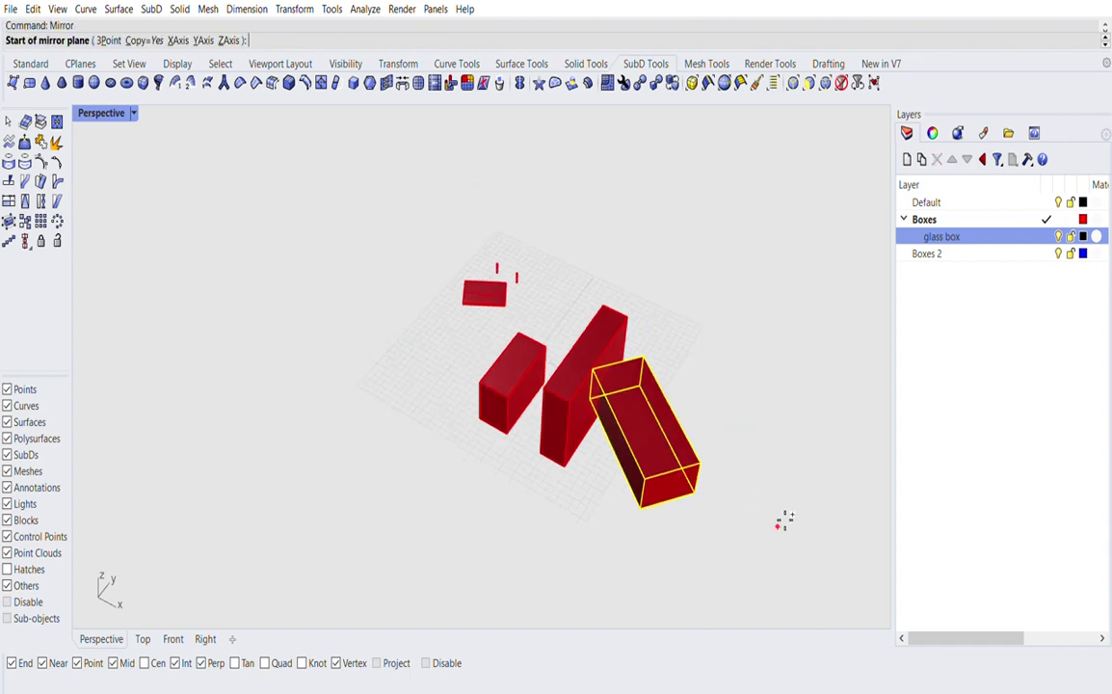
click(702, 493)
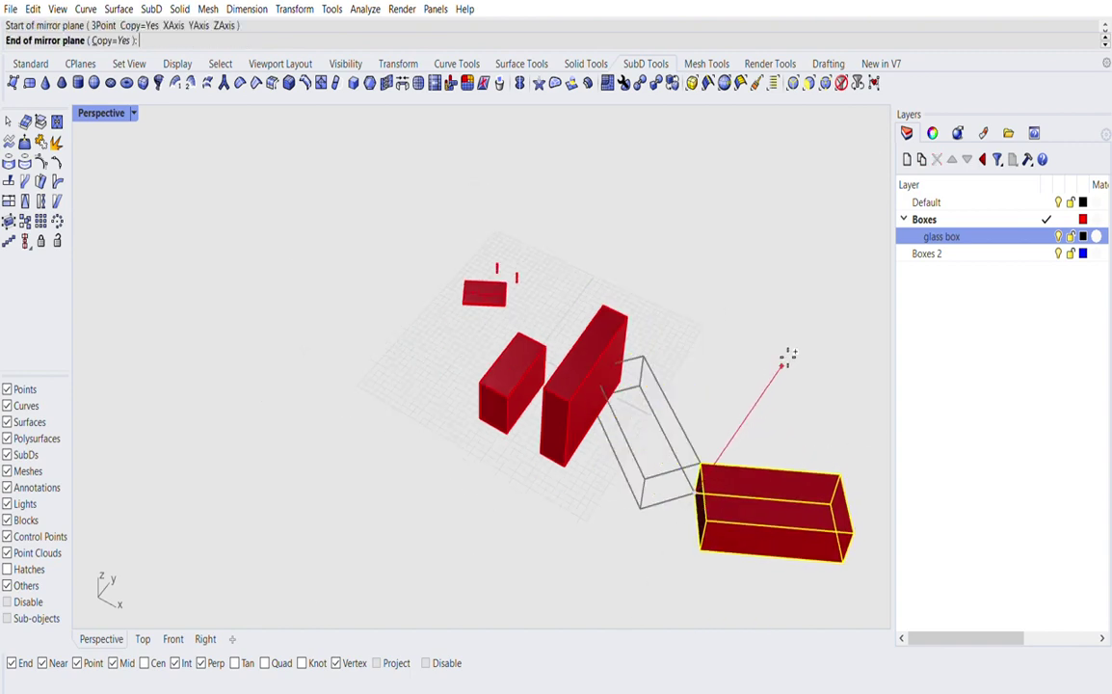
click(143, 639)
scroll(393, 473, down, 2)
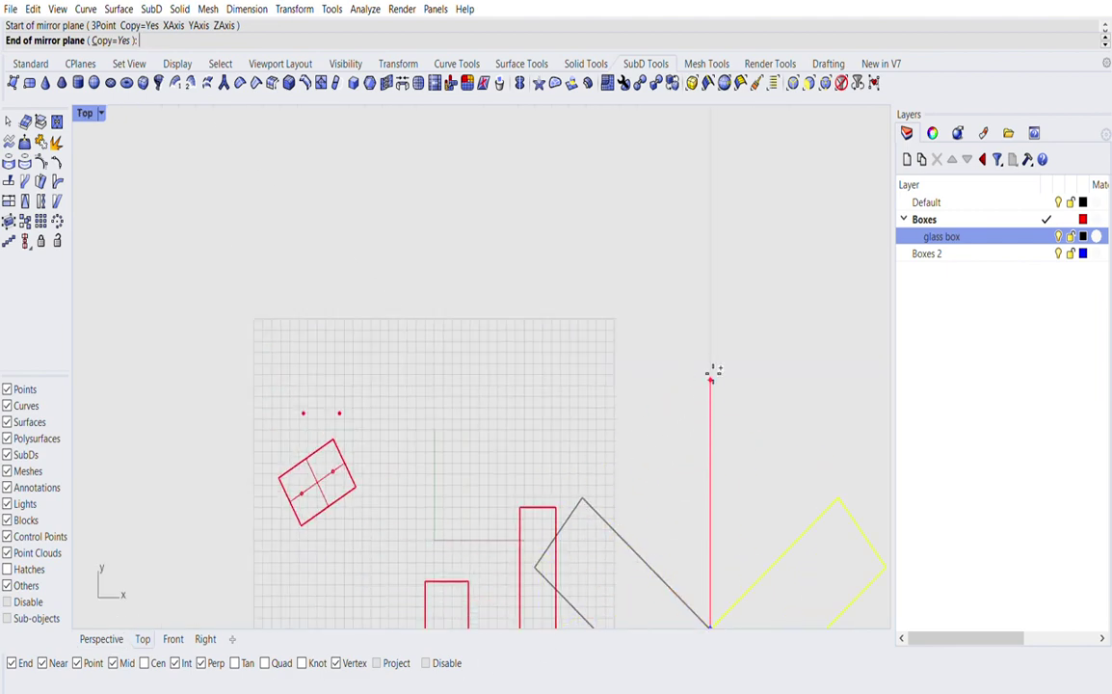
click(710, 372)
Step: Move the rotated box and its mirrored copy together along the positive Y direction, and return to the Perspective view
scroll(605, 399, down, 2)
drag(670, 421, 642, 536)
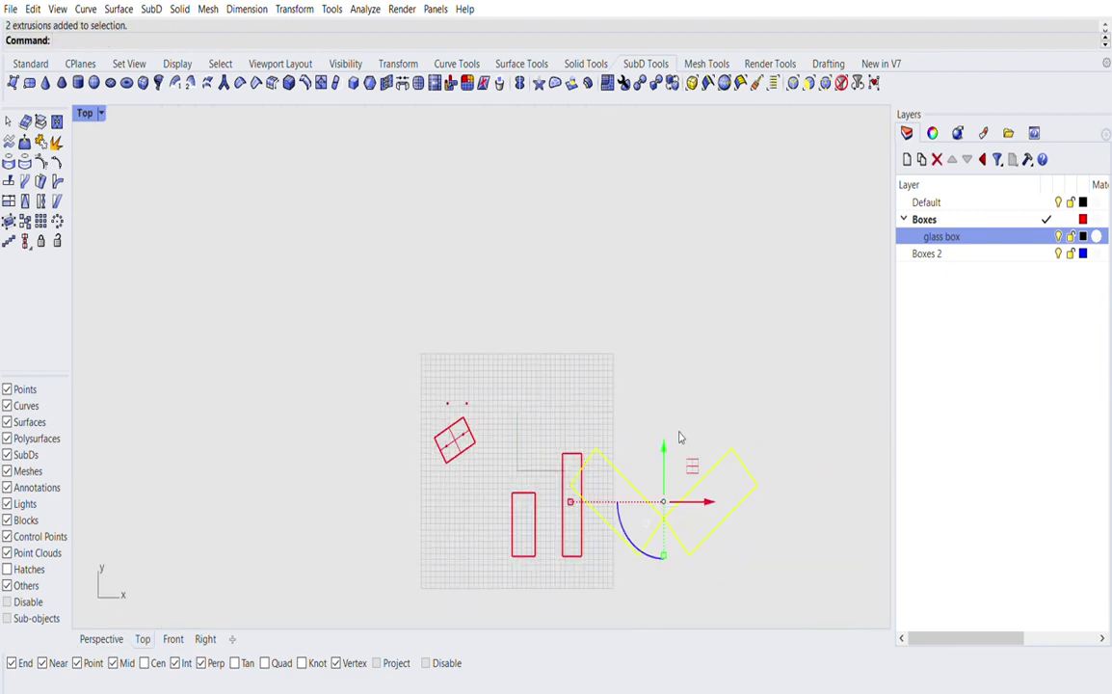
drag(663, 450, 663, 327)
click(612, 254)
click(101, 639)
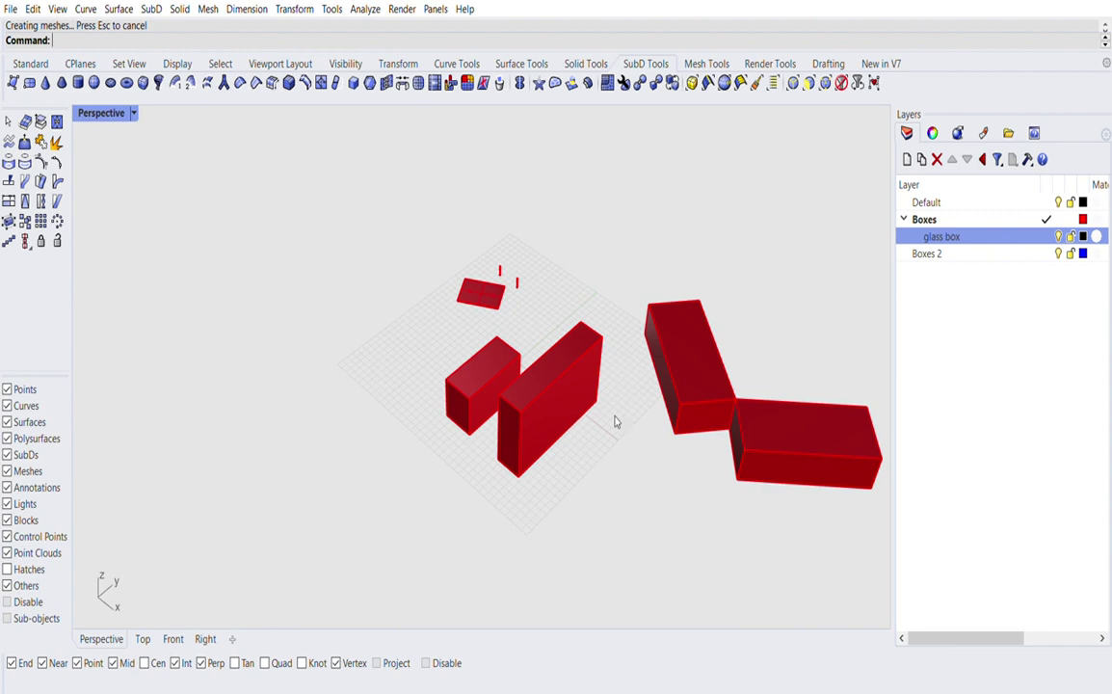
scroll(379, 418, down, 5)
scroll(560, 347, up, 5)
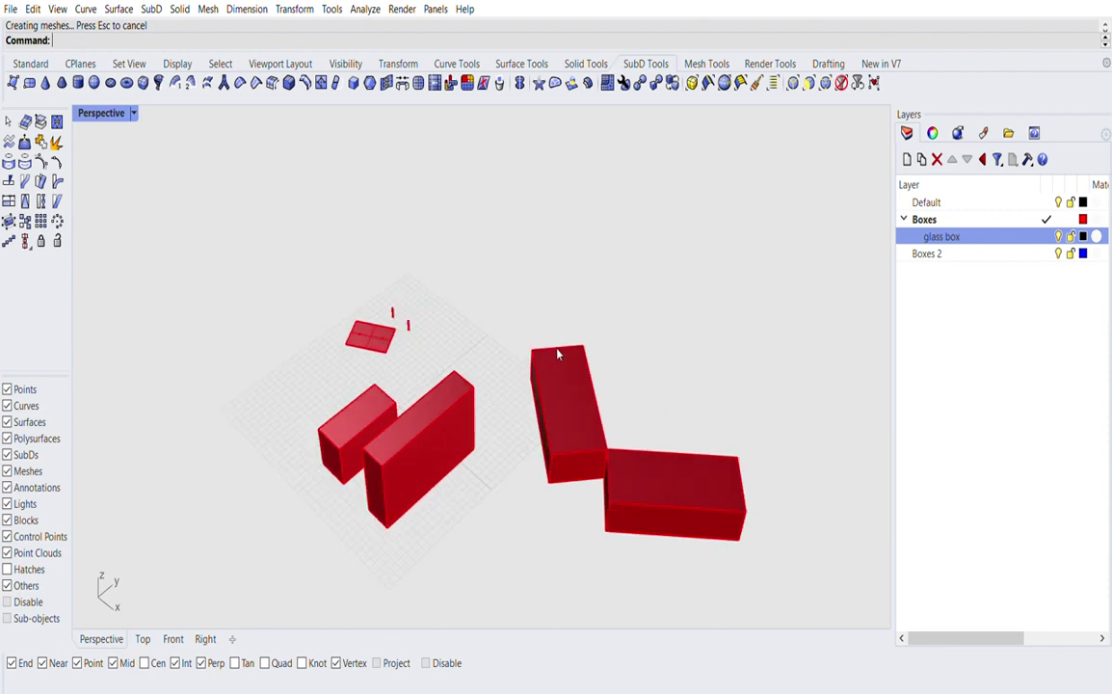
Step: Explode the tall middle box into separate surfaces
click(418, 445)
right_drag(423, 535, 449, 509)
scroll(446, 400, up, 7)
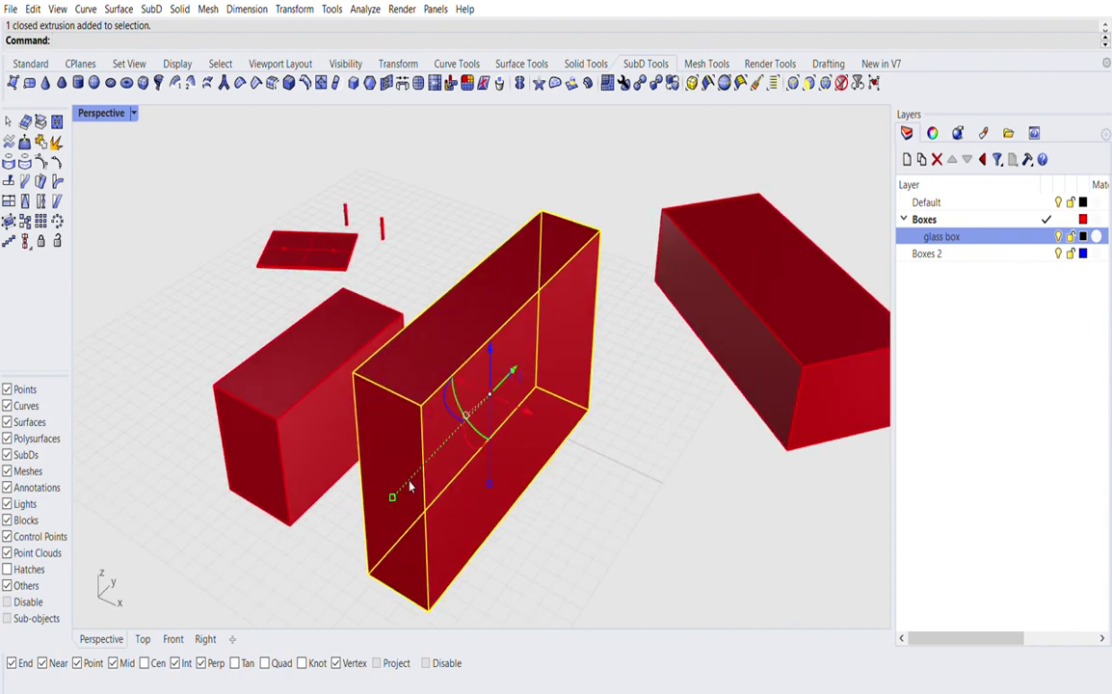
text(Explode)
key(Return)
click(681, 397)
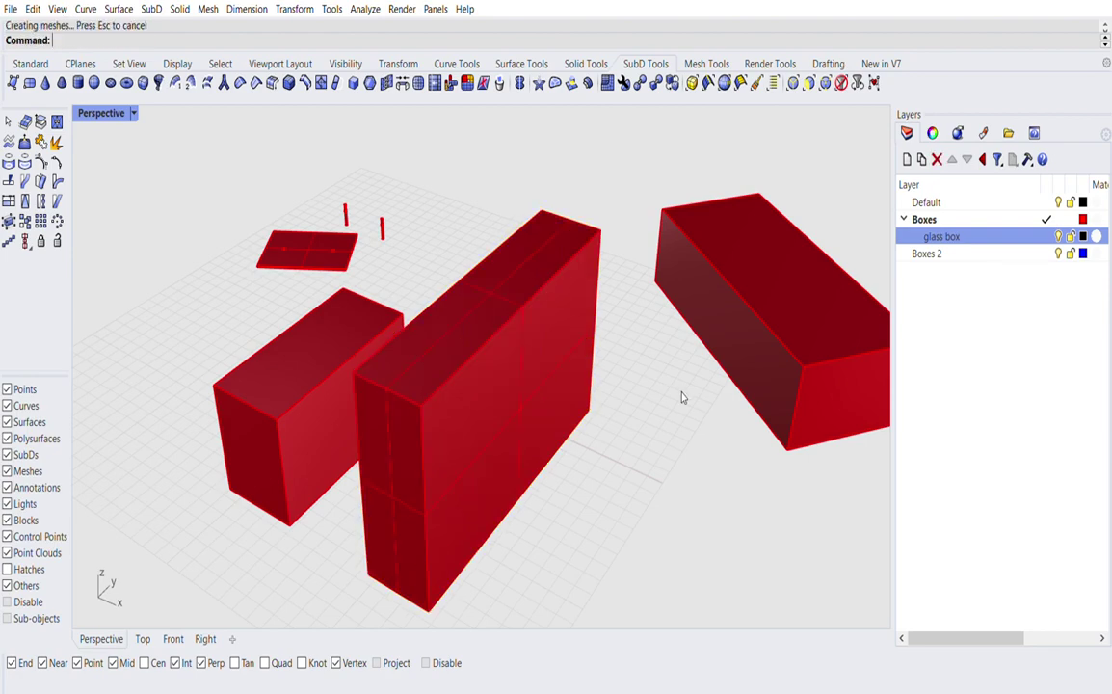
Step: Pull one long side face and both end faces of the exploded box outward, away from its remaining surfaces
click(498, 416)
drag(551, 422, 686, 479)
click(417, 488)
scroll(406, 408, down, 3)
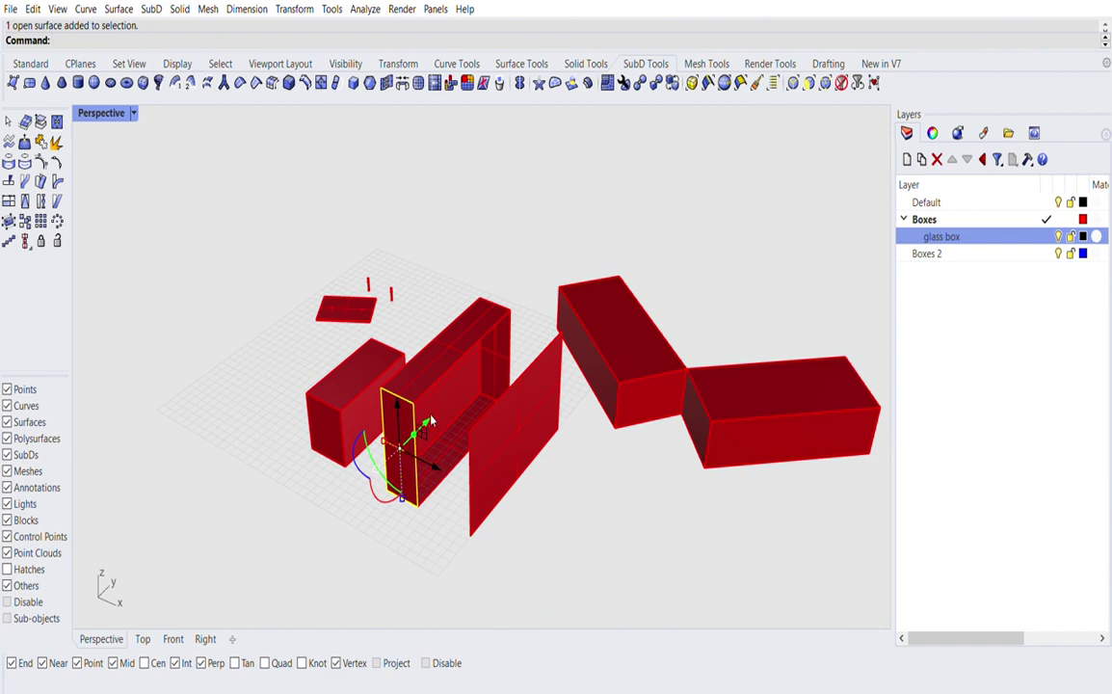
drag(427, 414, 325, 520)
click(449, 509)
click(496, 354)
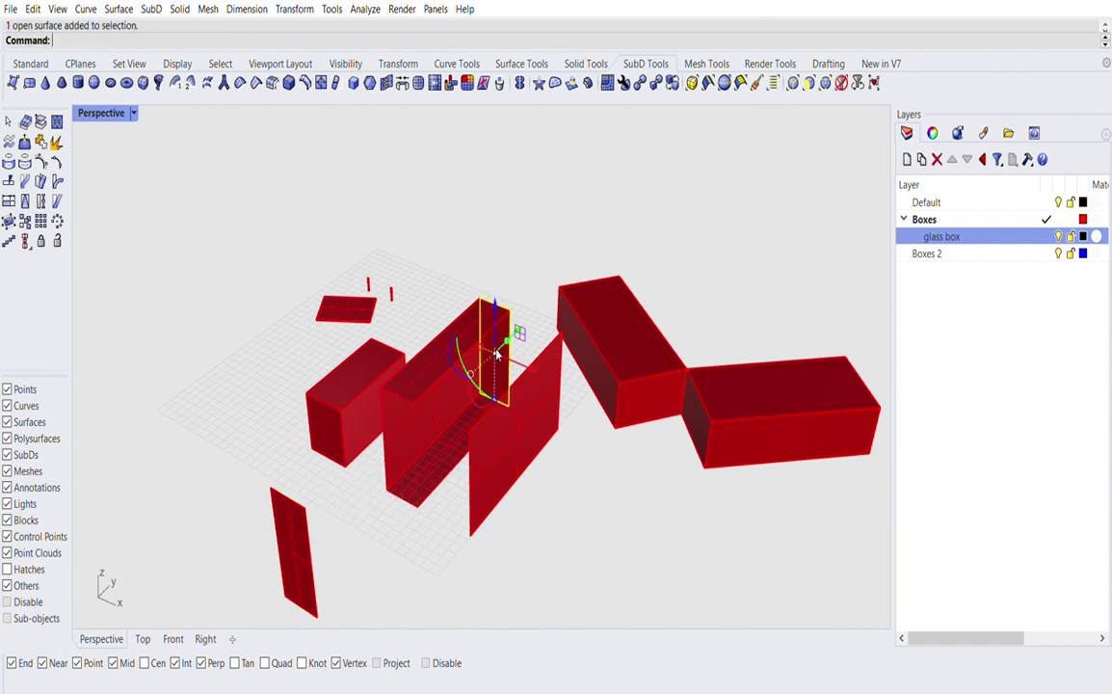
drag(508, 339, 640, 197)
click(673, 219)
Step: Join the remaining top, bottom and long side surfaces of the exploded box into one object
right_drag(429, 464, 527, 445)
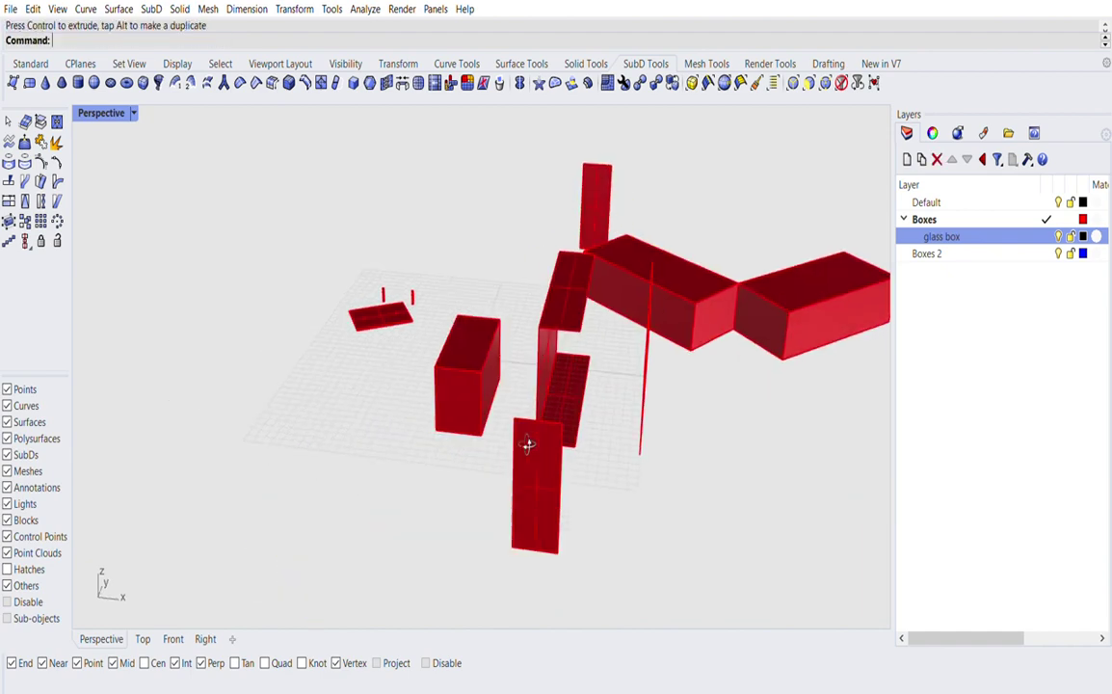
right_drag(529, 357, 526, 371)
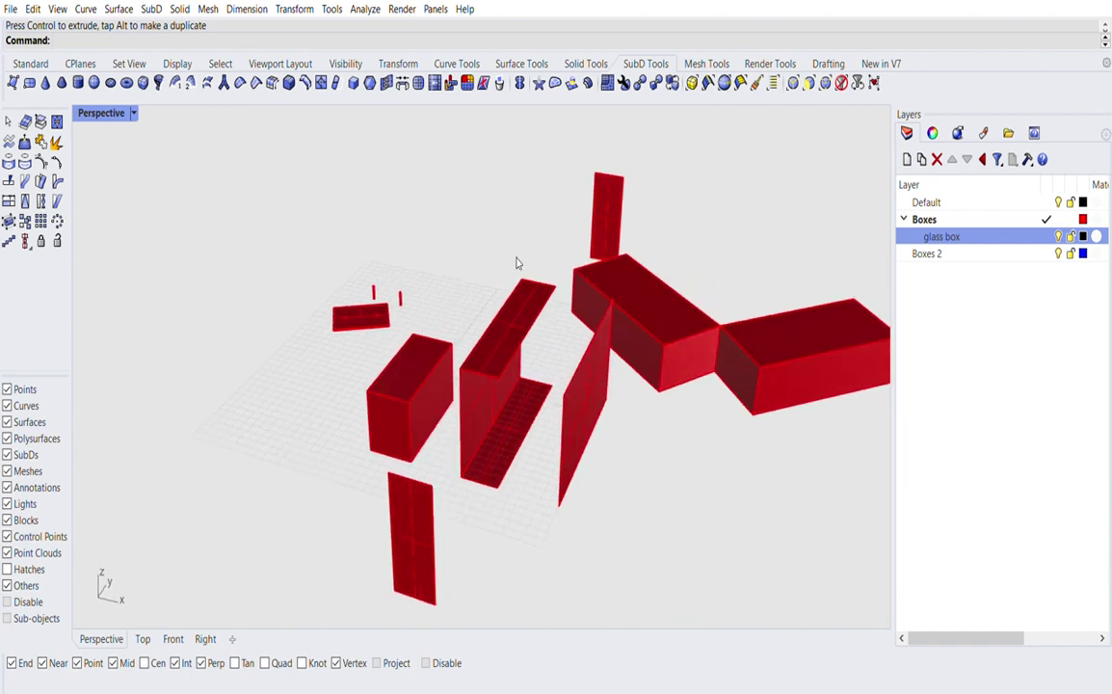
drag(465, 238, 428, 414)
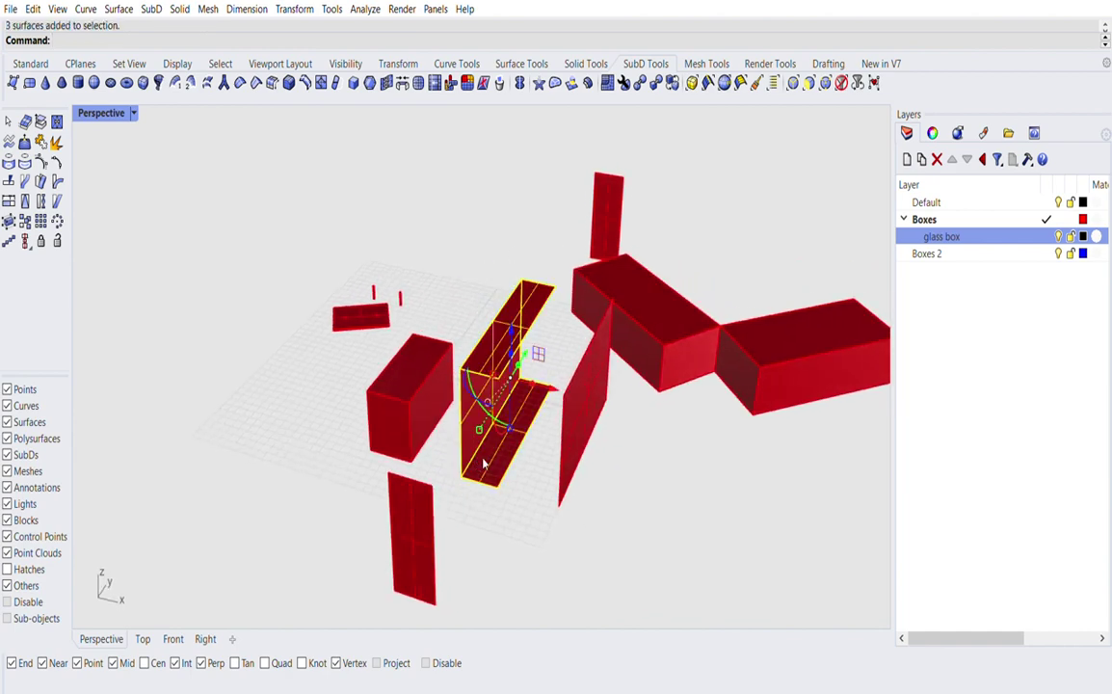
text(Join)
key(Return)
click(547, 498)
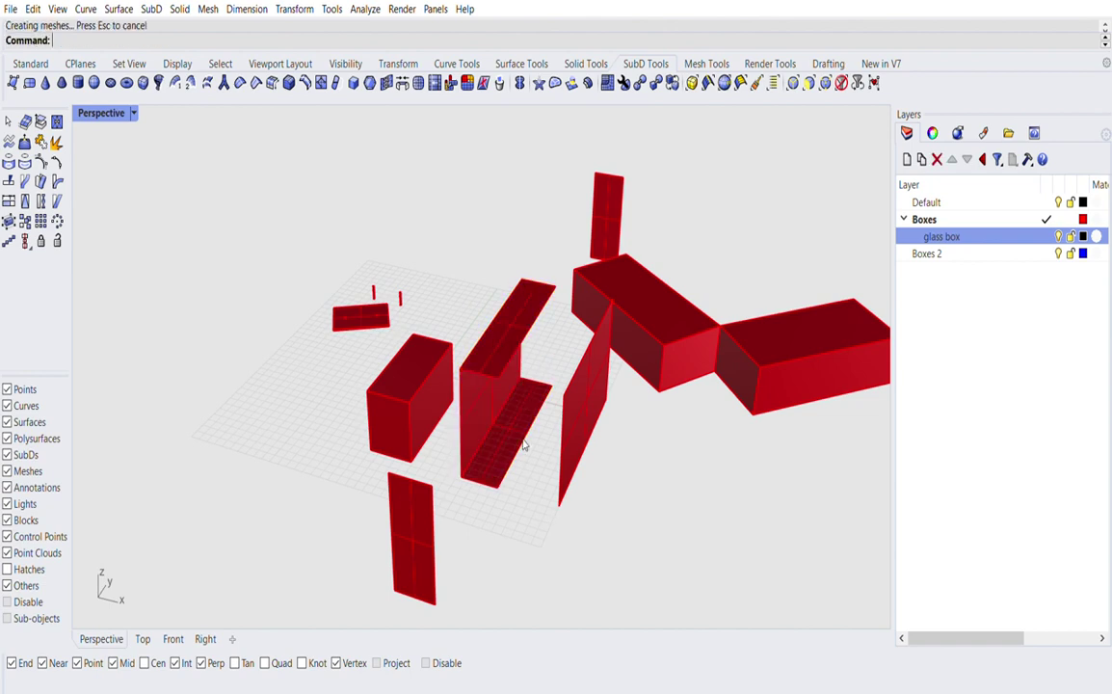
Step: Move the joined C-shaped surface away to the other side of the smaller box, beside the plate
click(474, 392)
drag(492, 337, 306, 298)
click(287, 396)
right_drag(287, 396, 365, 370)
scroll(383, 270, up, 5)
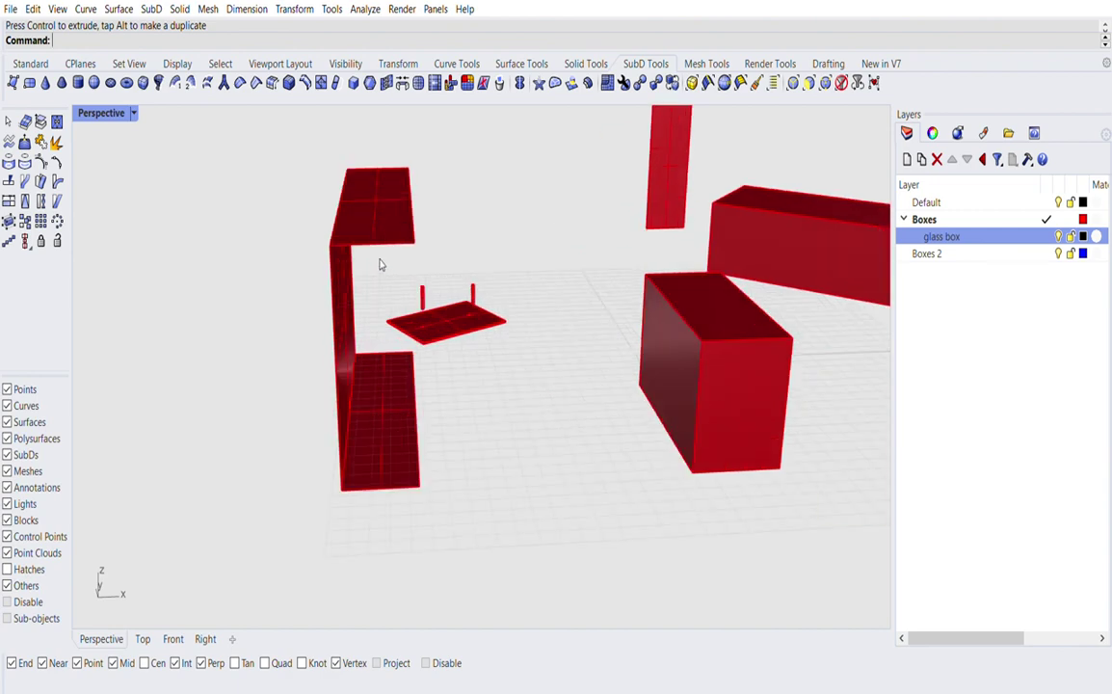
right_drag(379, 263, 380, 412)
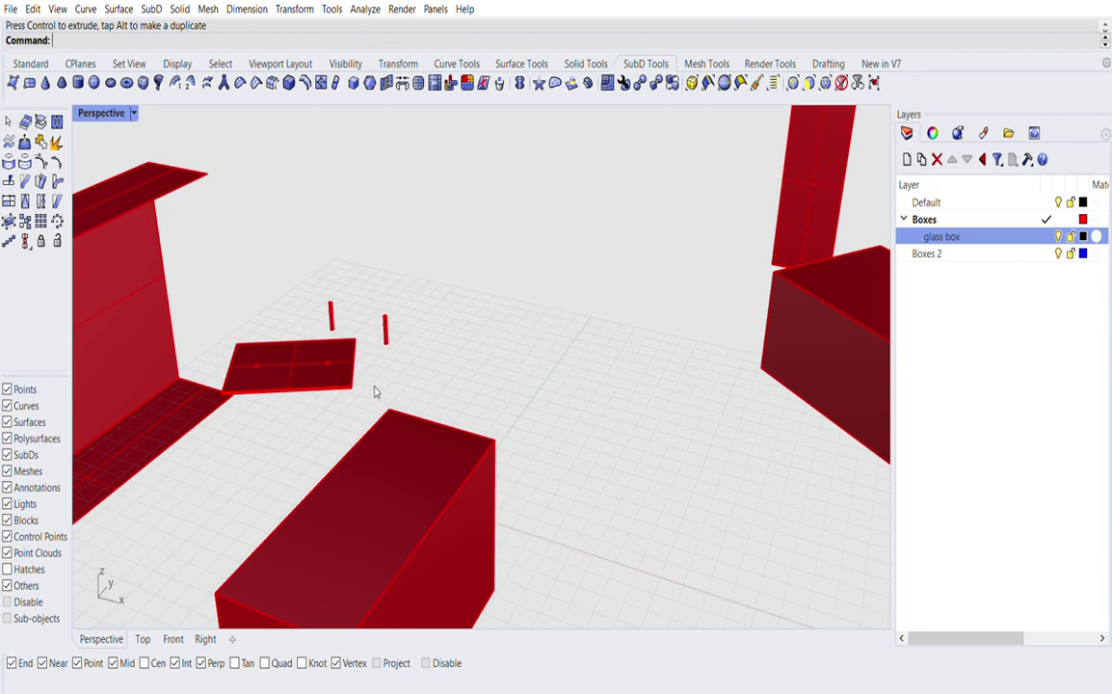
Step: Draw a closed four-sided polyline on the ground plane beside the smaller box
scroll(376, 391, down, 3)
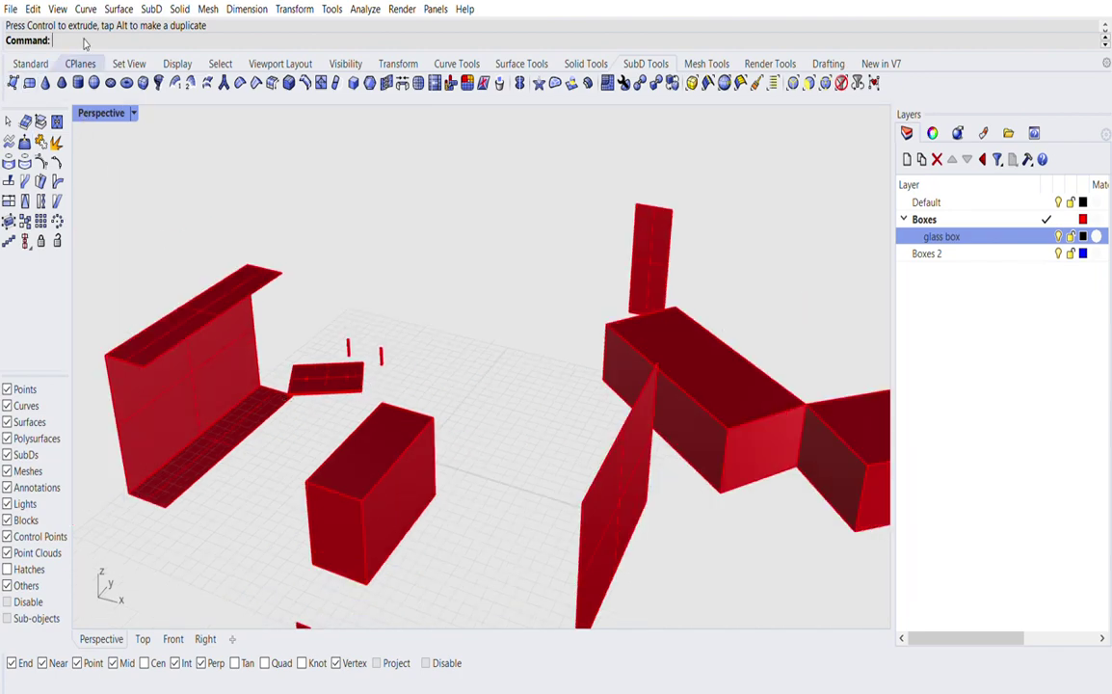
text(olyline)
key(Return)
click(425, 369)
click(510, 392)
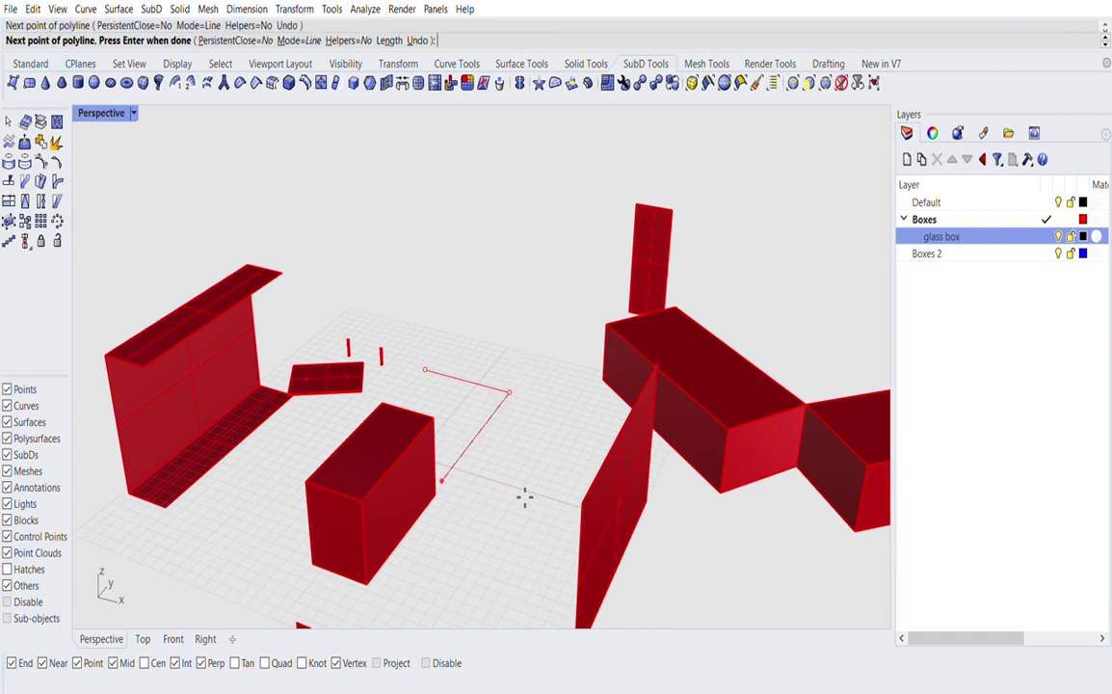
click(451, 467)
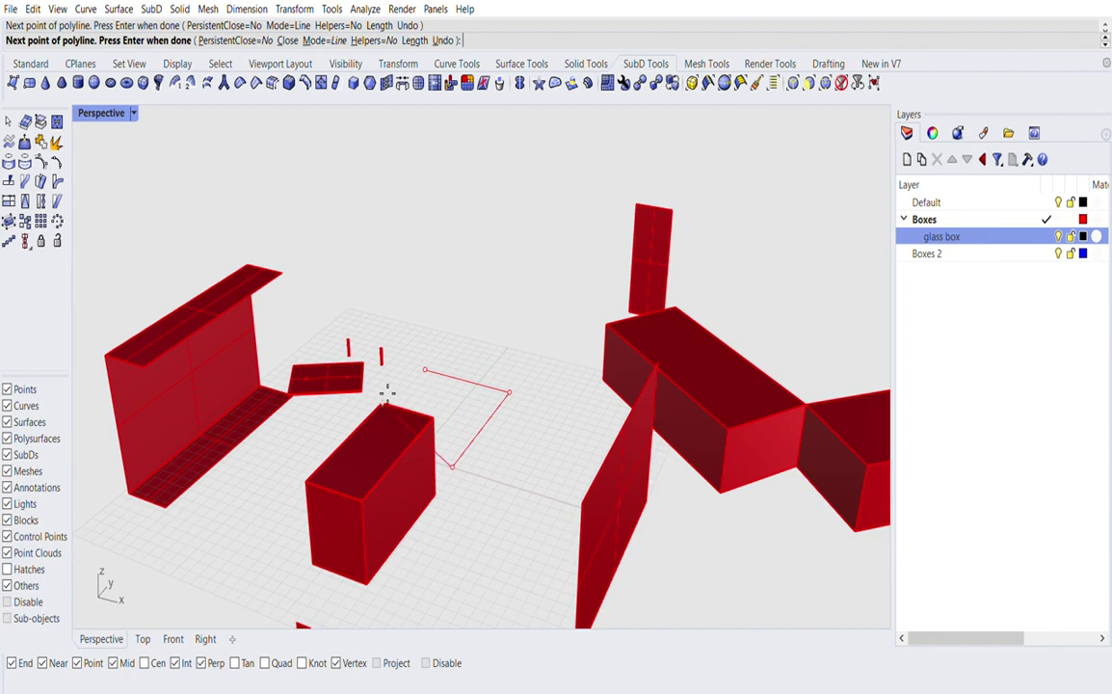
click(425, 369)
Step: Select the closed four-sided polyline and delete it
click(435, 372)
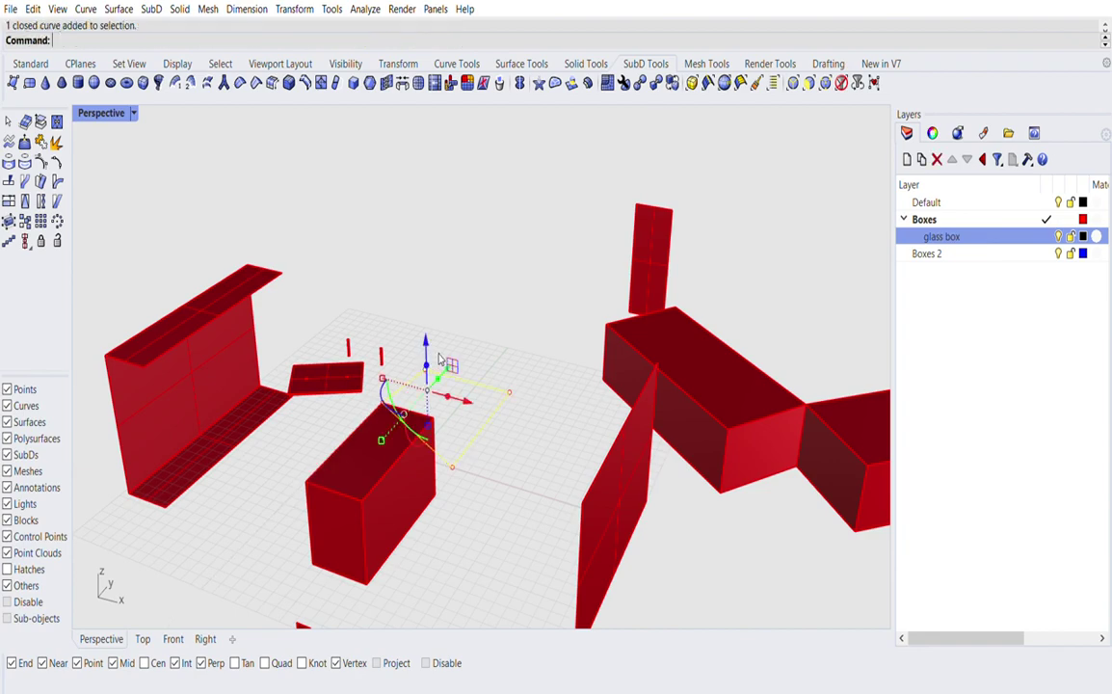
scroll(364, 310, down, 3)
right_drag(466, 347, 436, 414)
click(436, 415)
scroll(424, 518, up, 5)
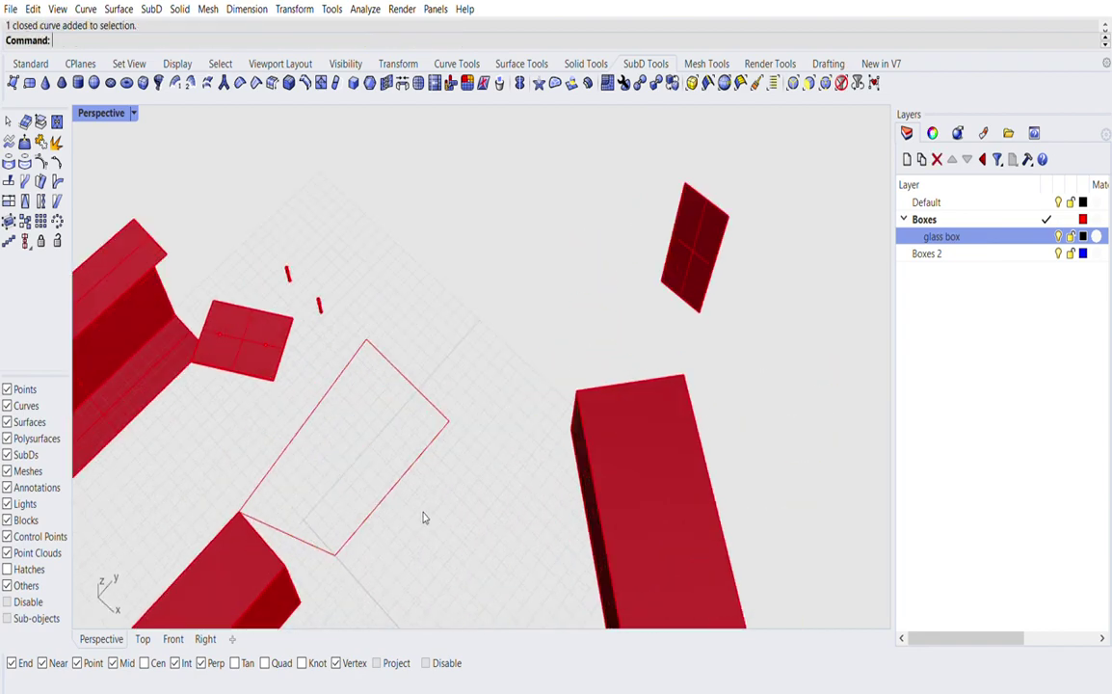
drag(473, 349, 411, 464)
drag(411, 349, 412, 351)
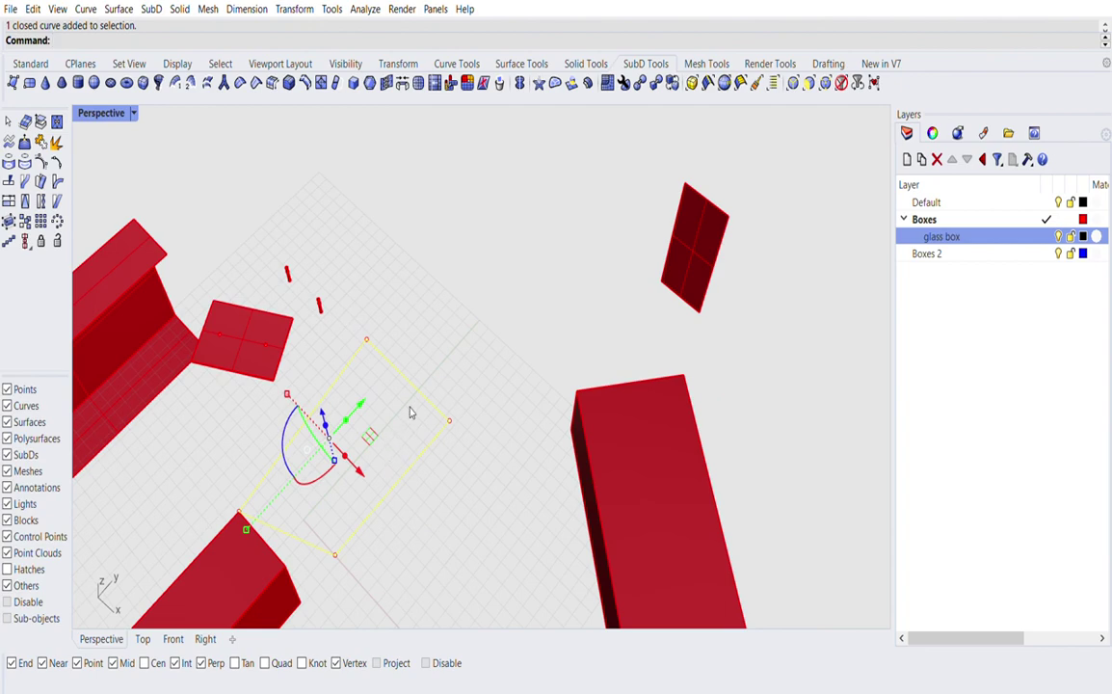
key(Delete)
Step: Delete all the remaining boxes and surfaces from the model
scroll(409, 377, down, 7)
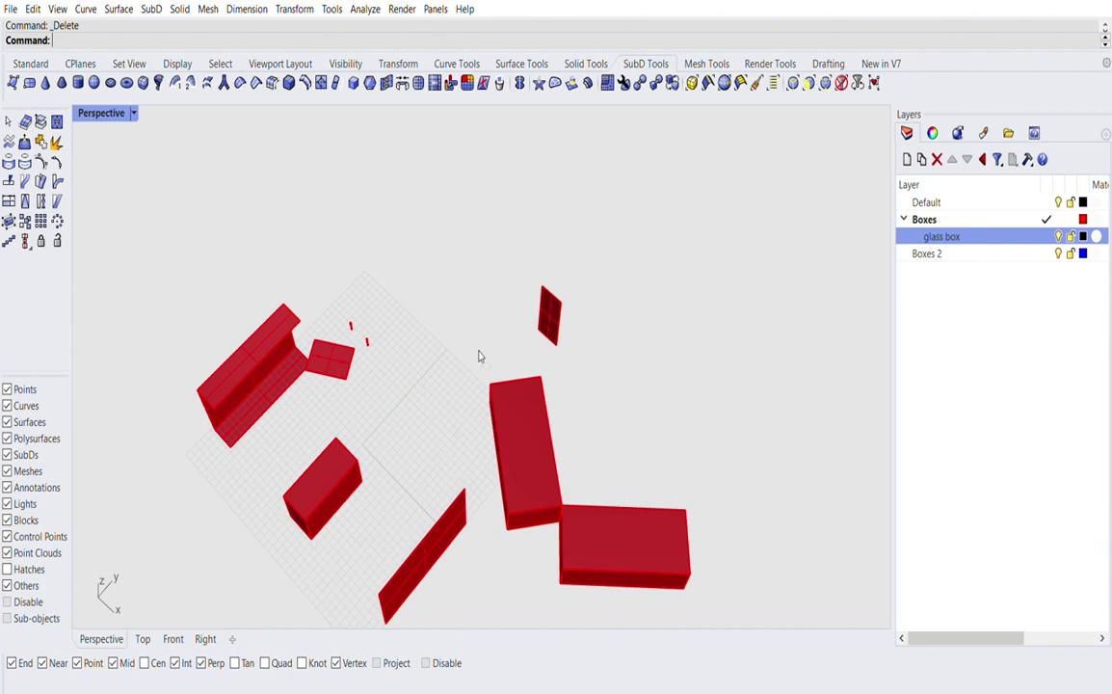
scroll(479, 356, down, 5)
drag(660, 241, 358, 487)
key(Delete)
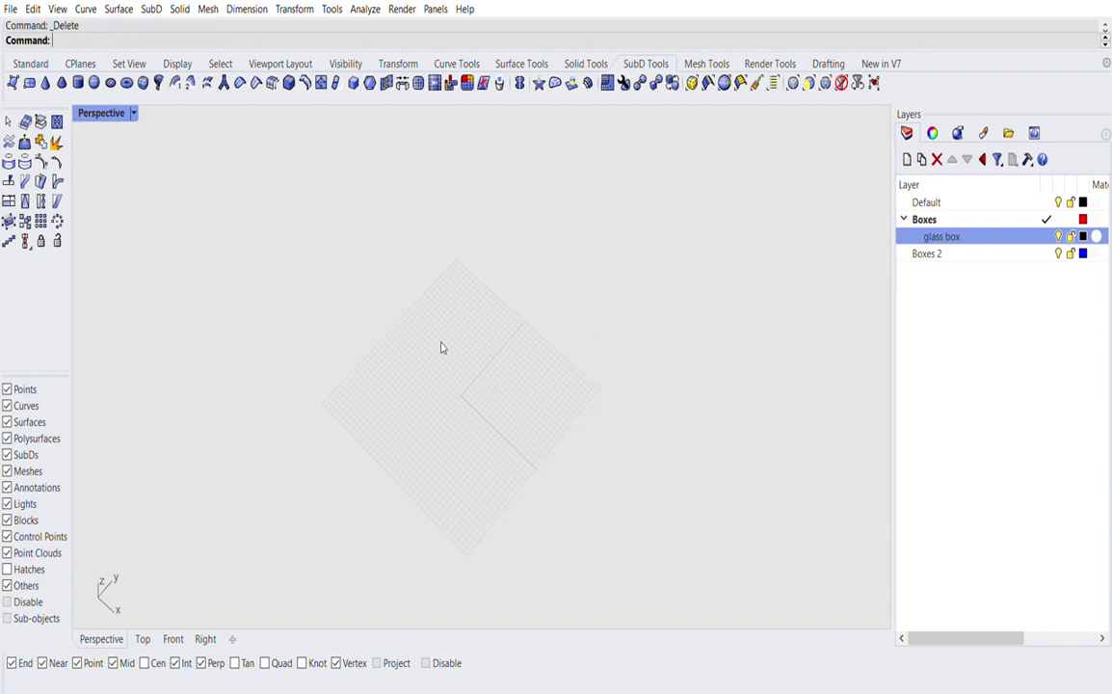
Step: Draw an open L-shaped polyline in the Top view, with one vertical segment and a shorter horizontal segment from its upper end
click(143, 639)
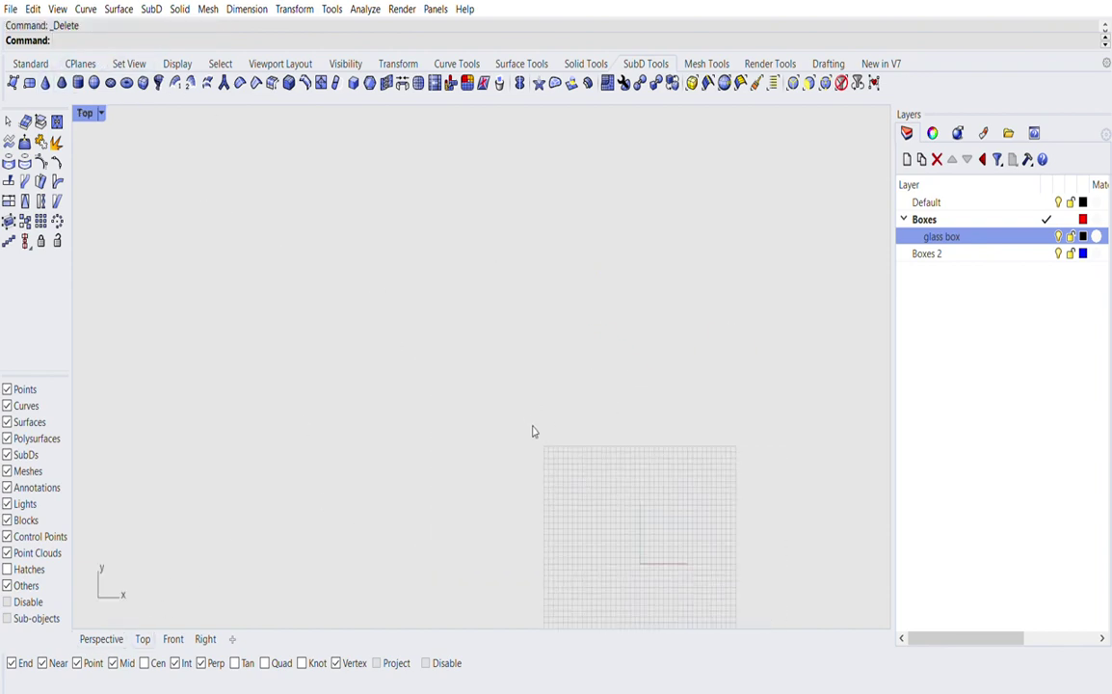
text(Polyline)
key(Return)
scroll(601, 580, up, 2)
click(562, 603)
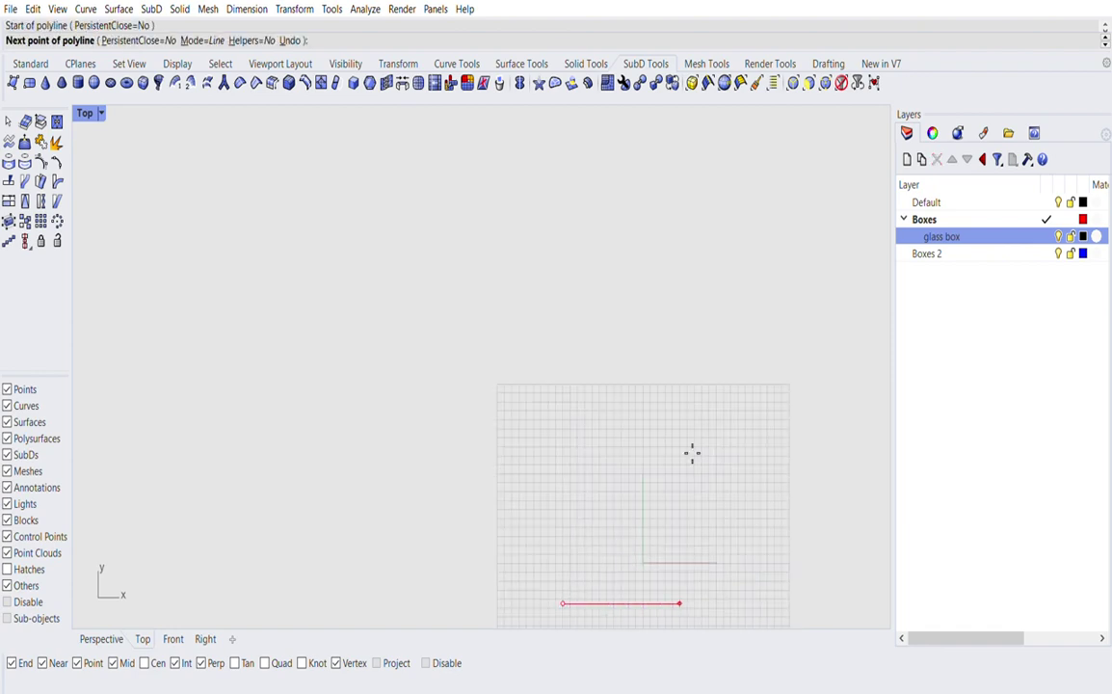
click(561, 451)
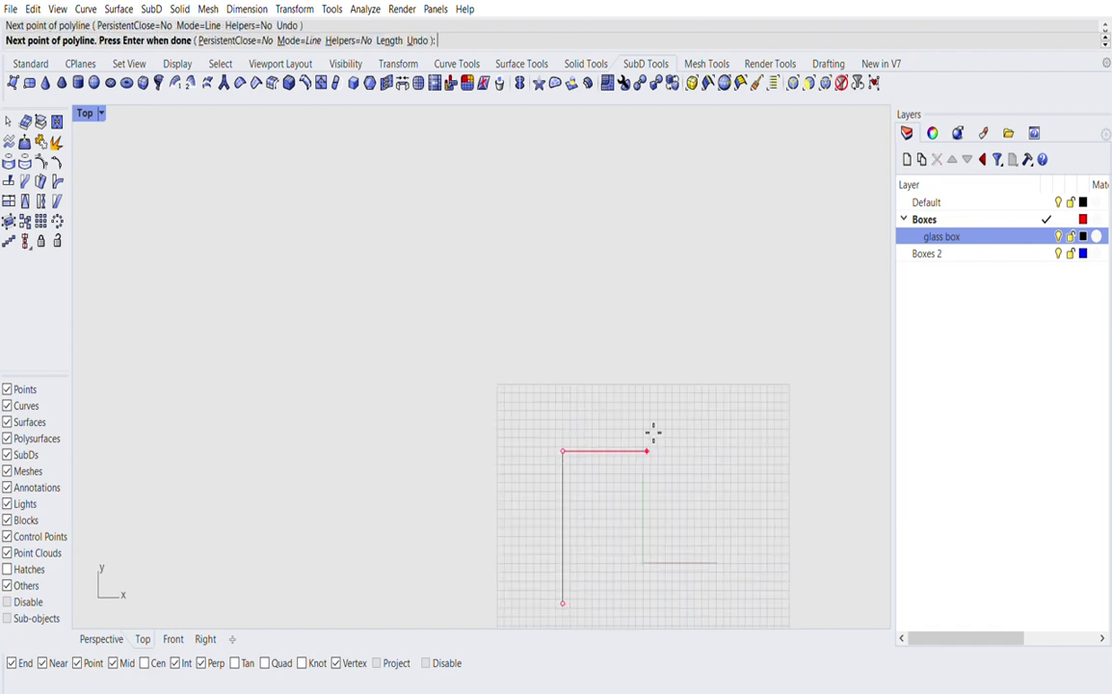
click(653, 432)
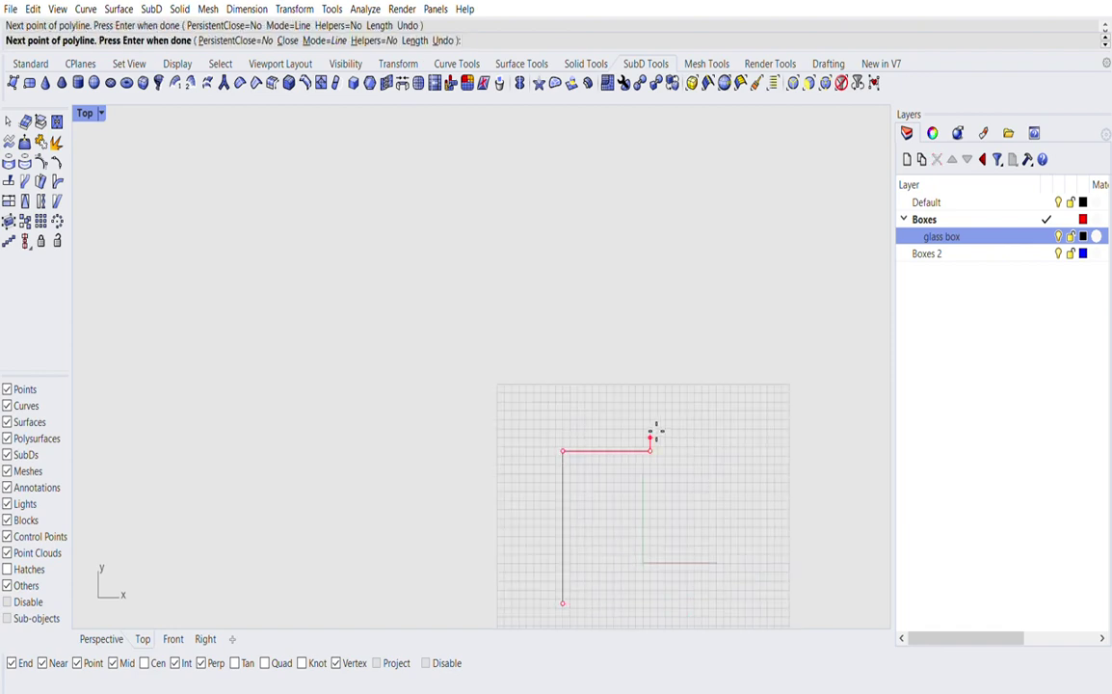
key(Return)
Step: Offset the L-shaped polyline to its outer side by a distance of 0.5
right_drag(534, 359, 492, 314)
click(578, 406)
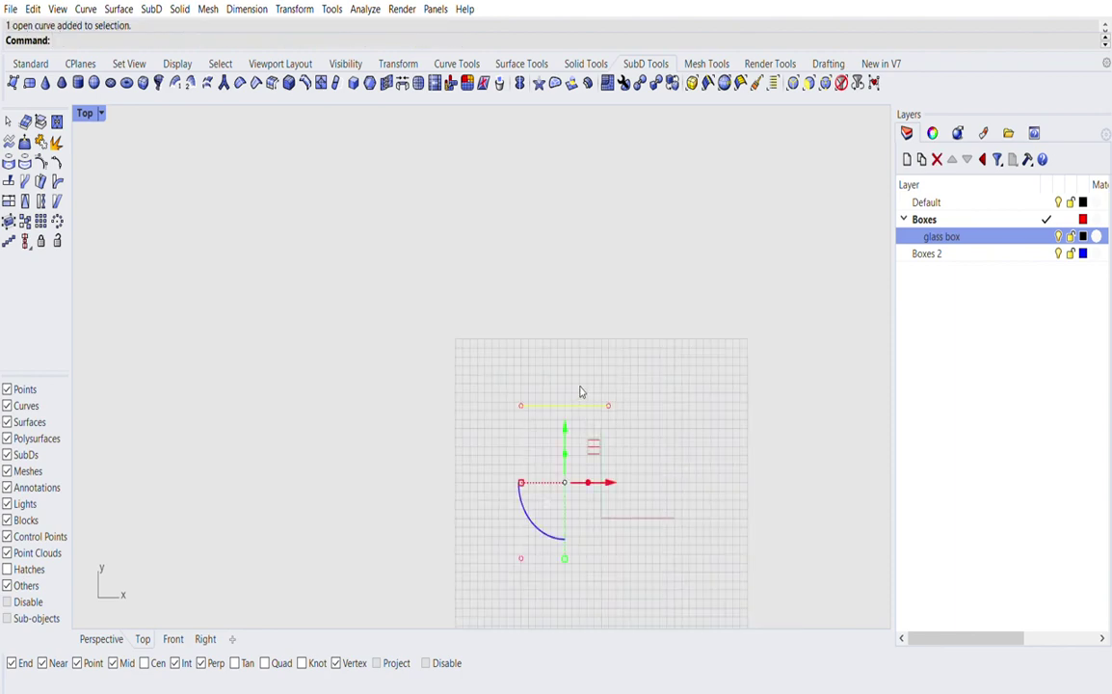
text(offset)
key(Return)
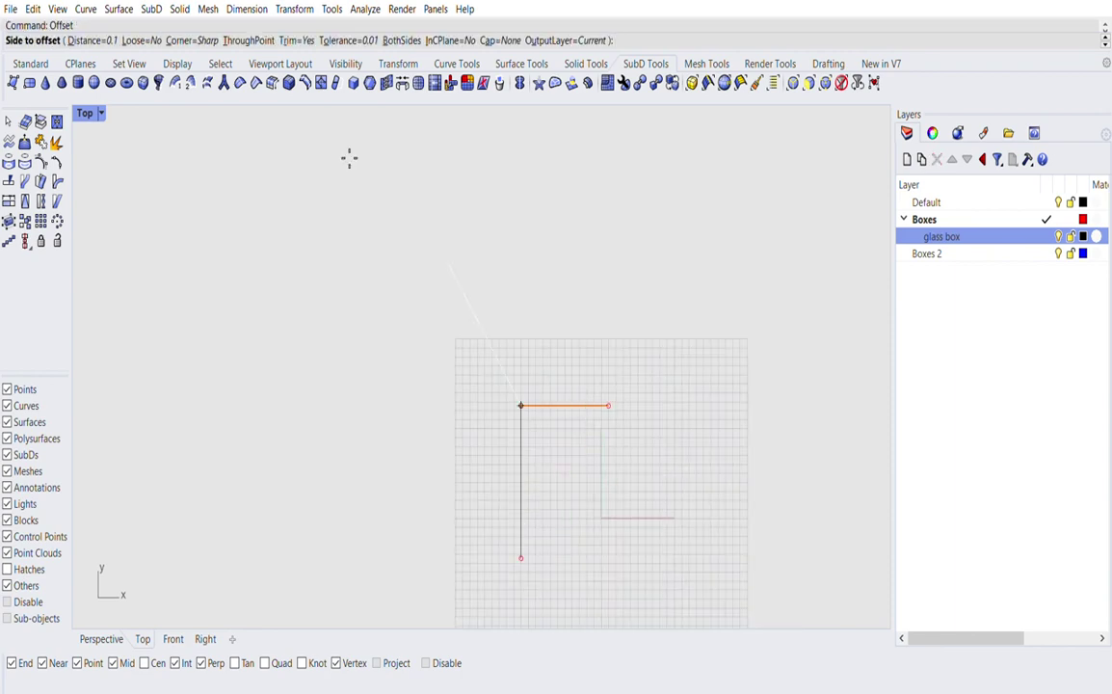
click(97, 40)
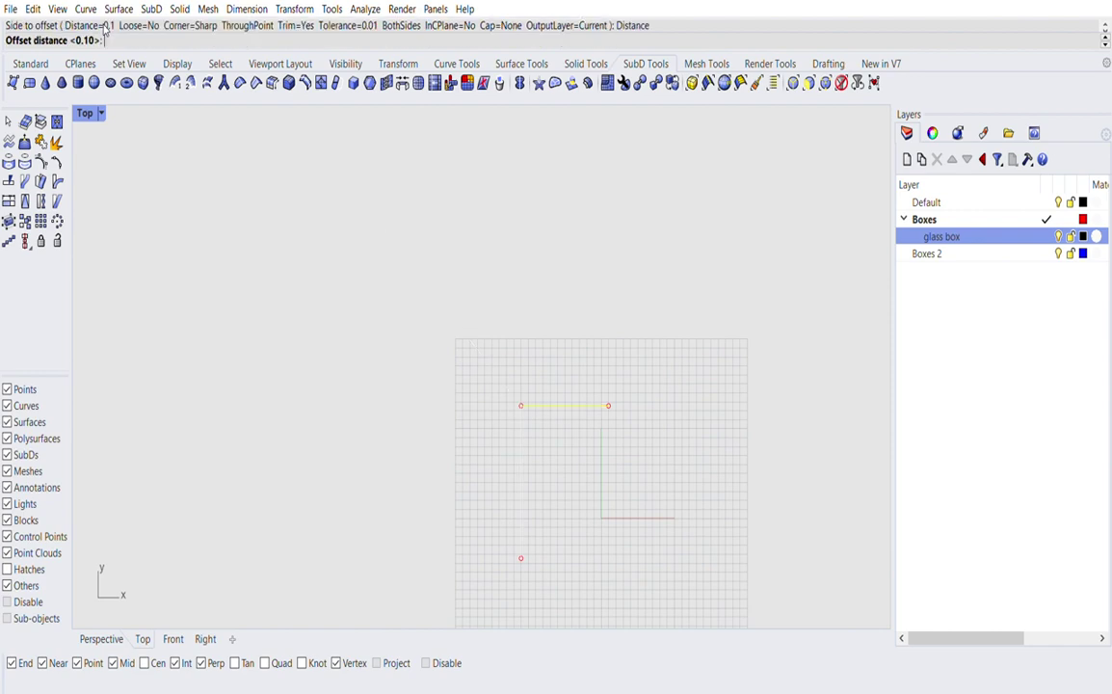
text(.5)
key(Return)
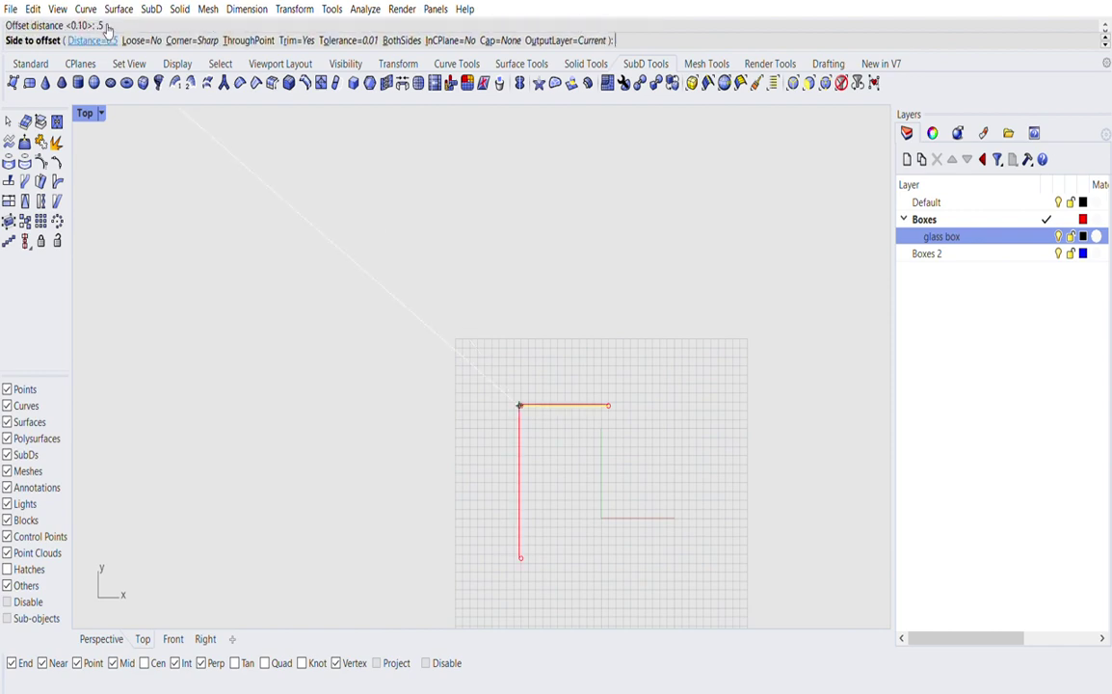
scroll(479, 482, up, 3)
click(471, 389)
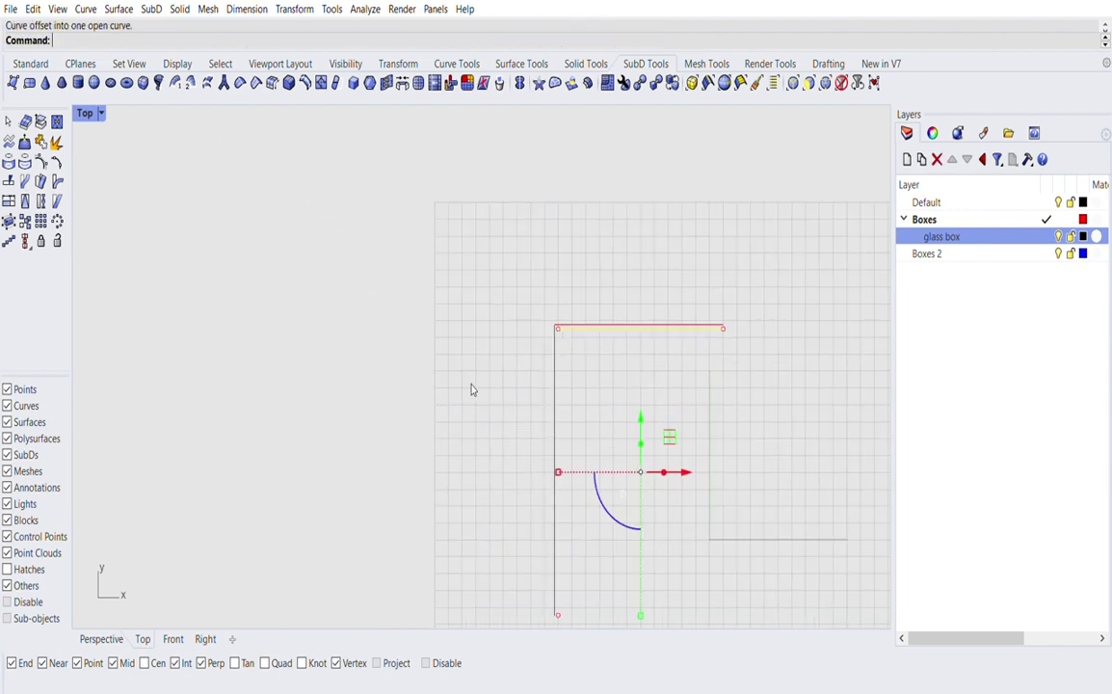
key(Escape)
scroll(698, 323, up, 3)
scroll(334, 347, down, 3)
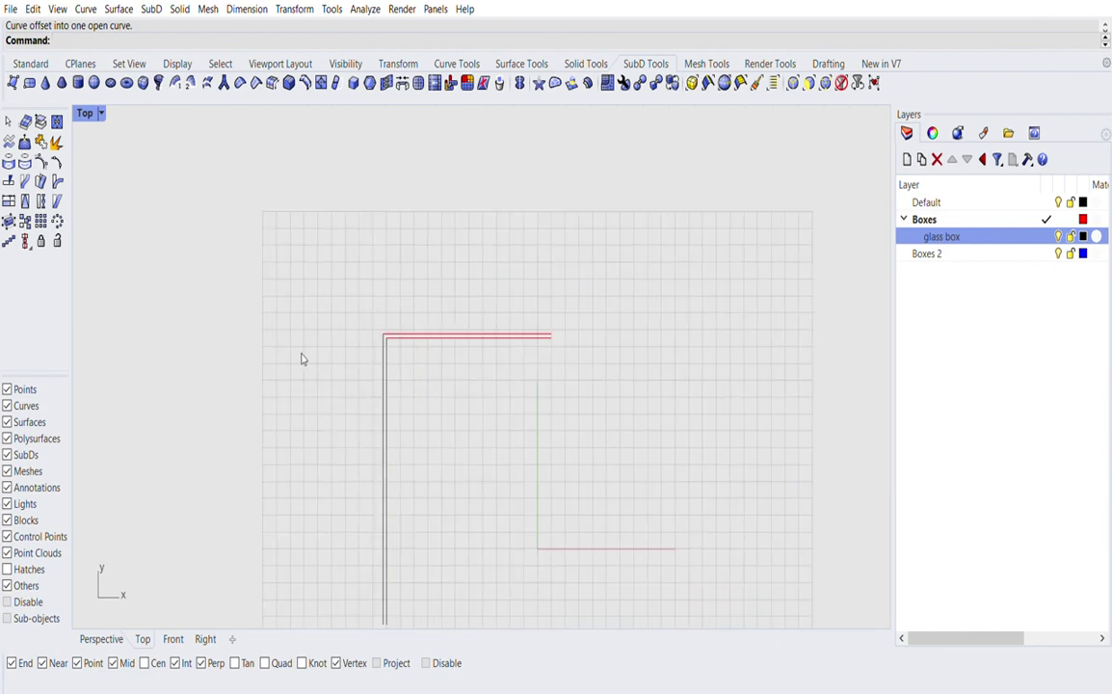
scroll(403, 336, up, 2)
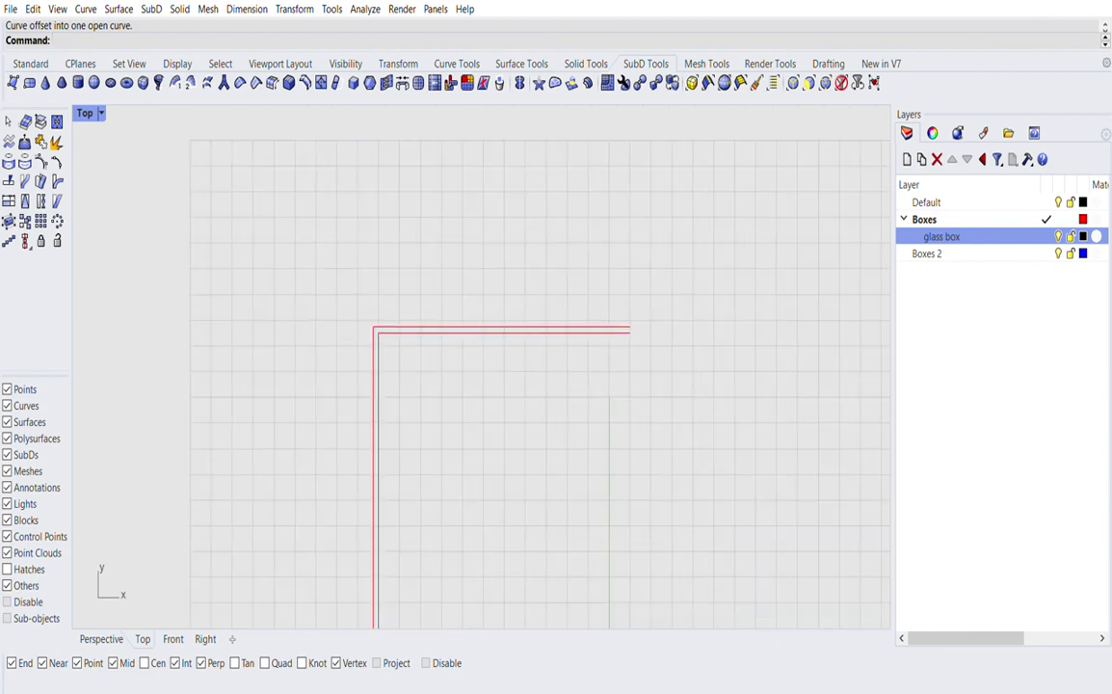
Step: Move the inner L-shaped polyline in the positive X direction, away from its offset copy
click(376, 349)
scroll(368, 349, down, 8)
drag(488, 443, 692, 435)
click(643, 293)
Step: Start an offset of the moved L-shaped polyline with the distance set to 1
scroll(628, 367, up, 6)
click(622, 369)
text(O)
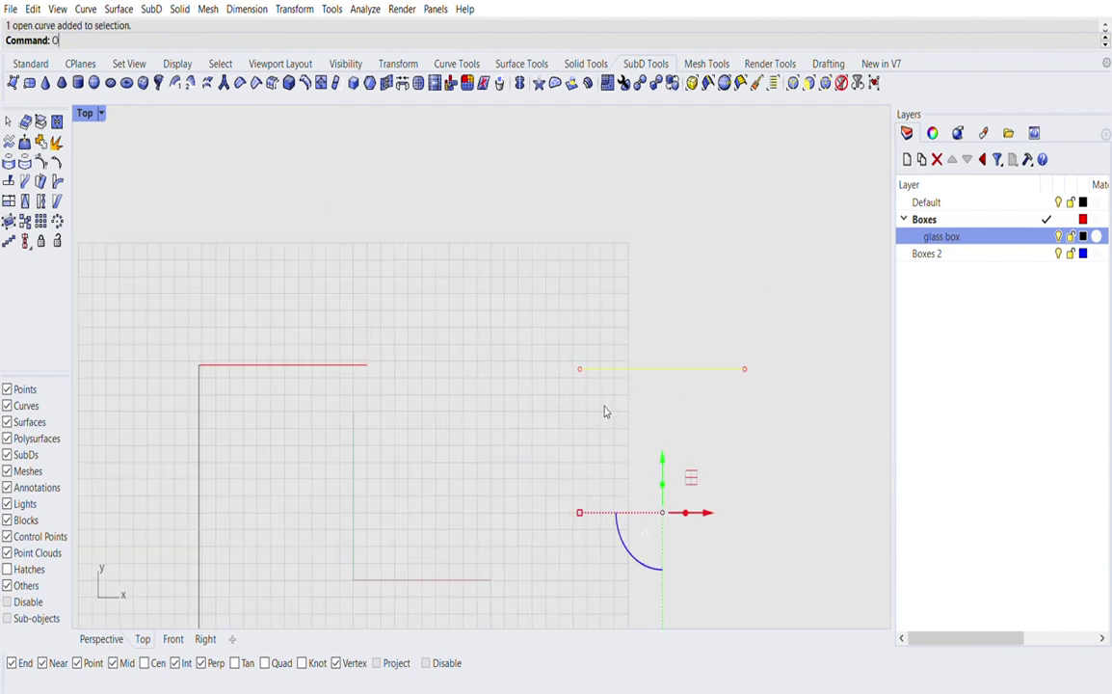
text(ffset)
key(Return)
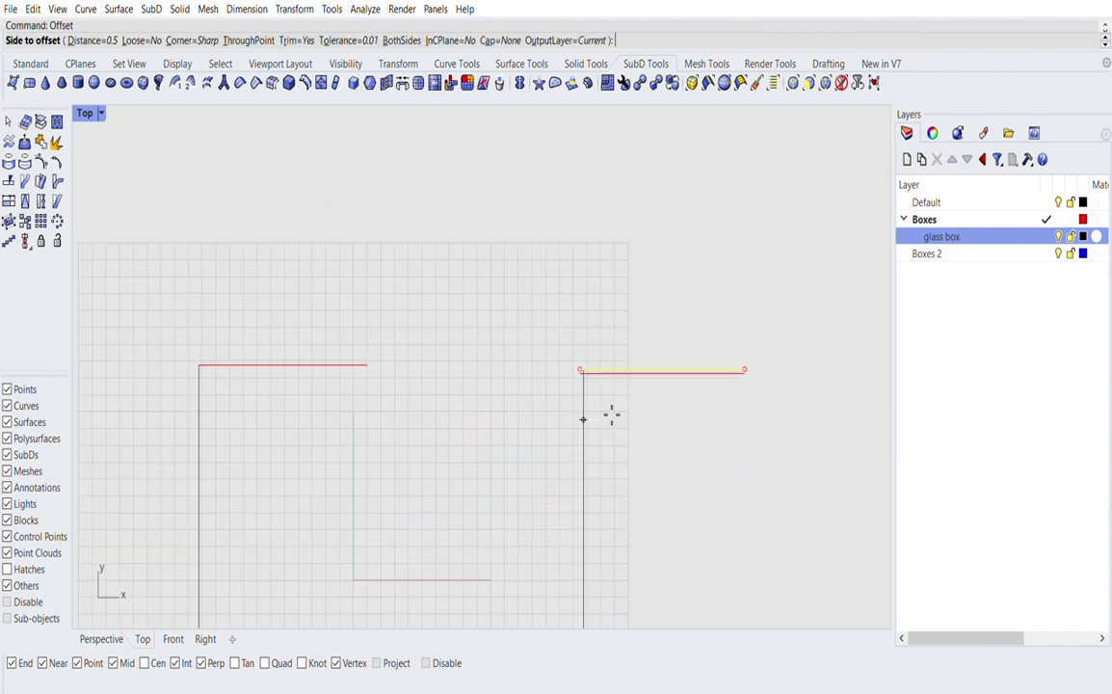
click(110, 37)
text(1)
key(Return)
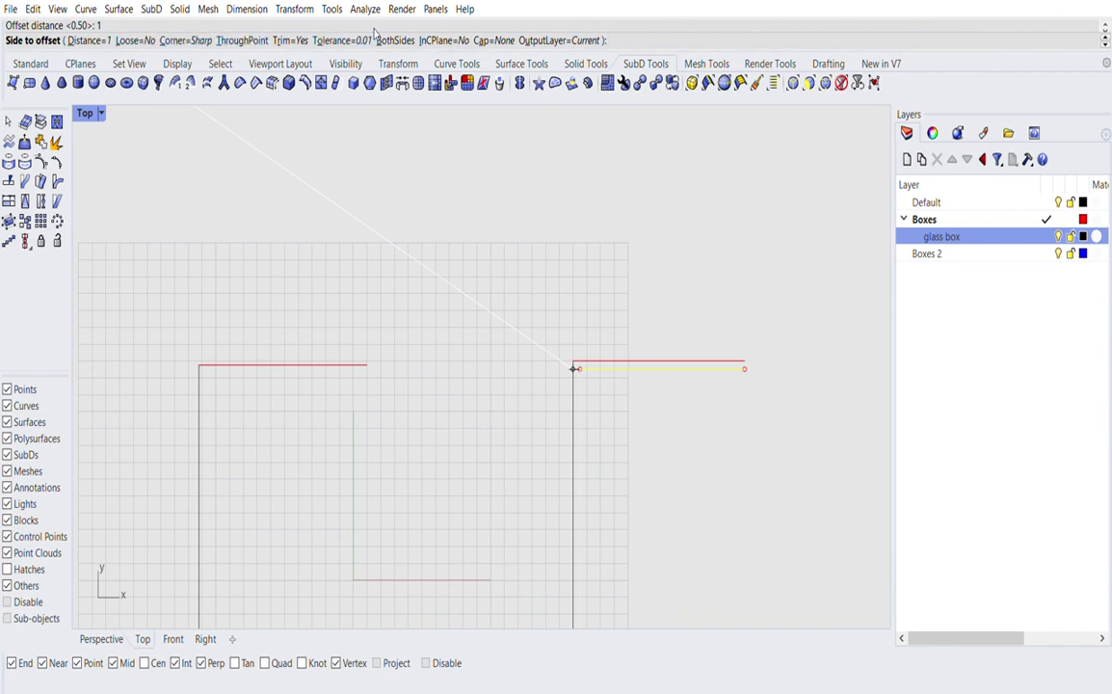
Step: Set the offset's cap to Flat and place the offset on the outer side of the moved polyline
click(493, 40)
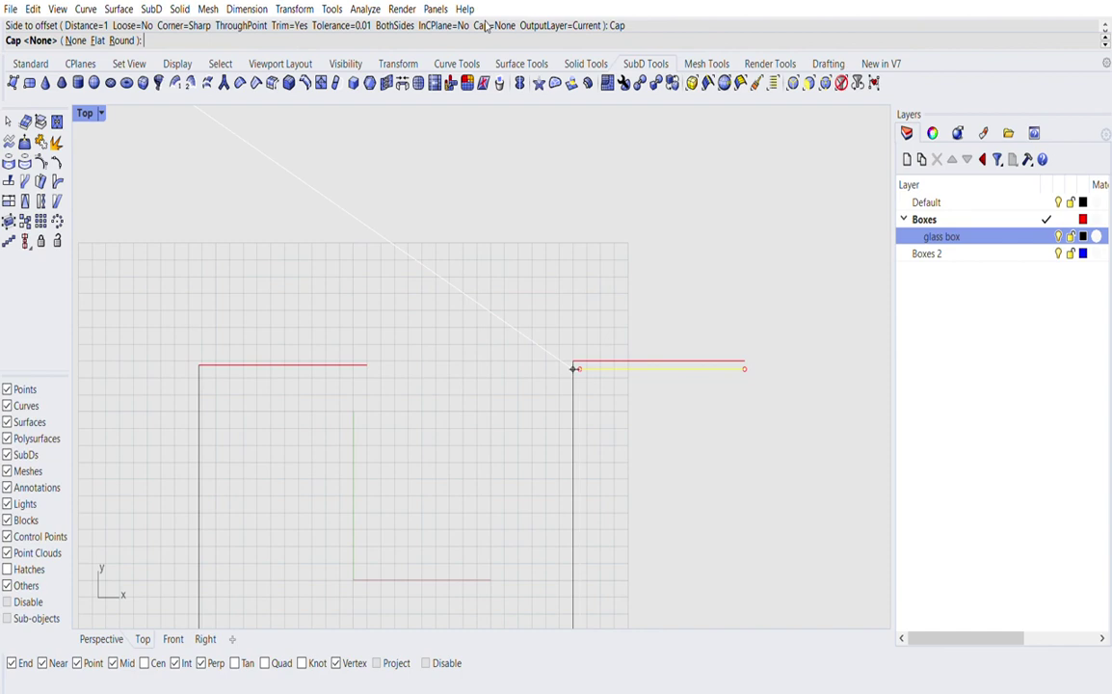
click(100, 38)
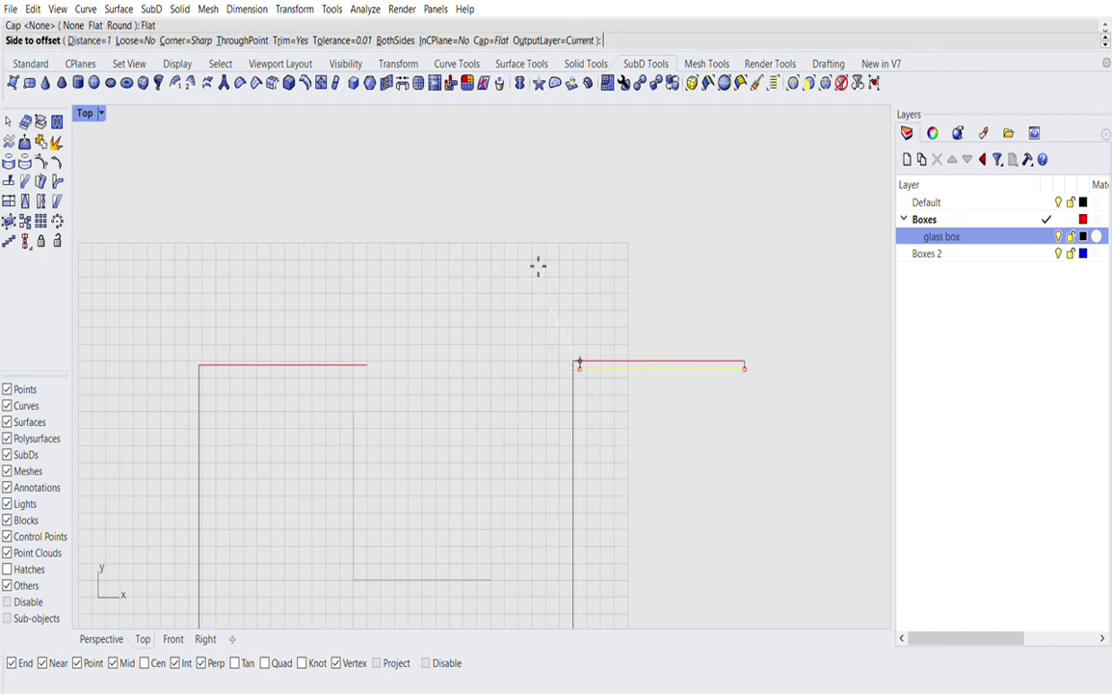
click(557, 318)
scroll(740, 369, up, 3)
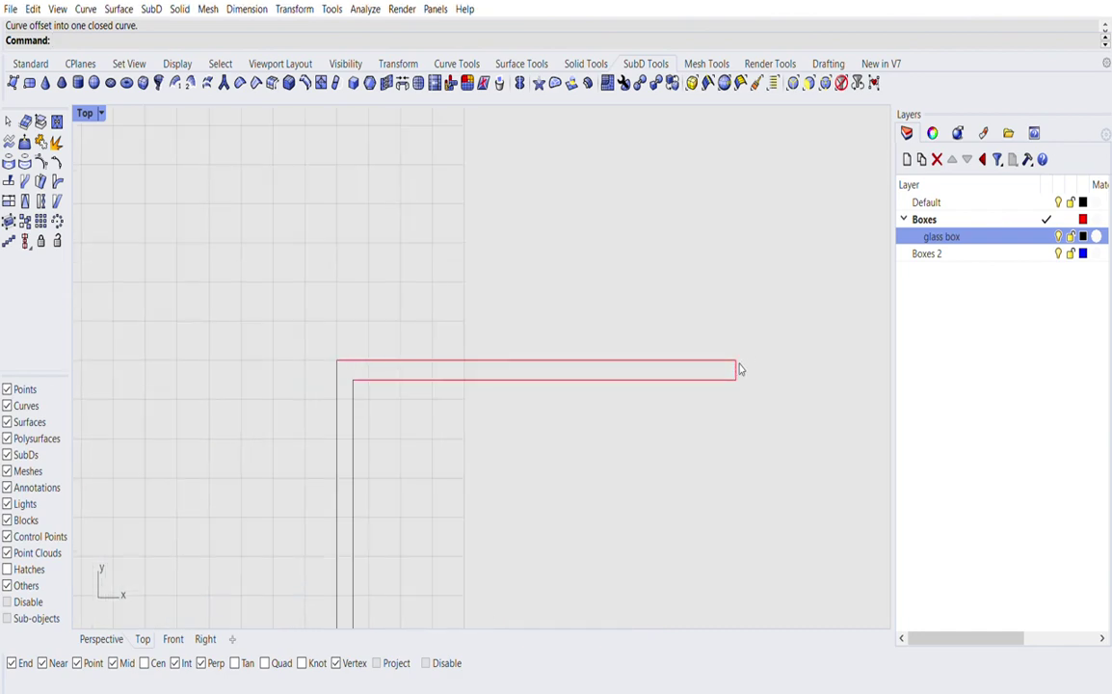
scroll(740, 369, up, 2)
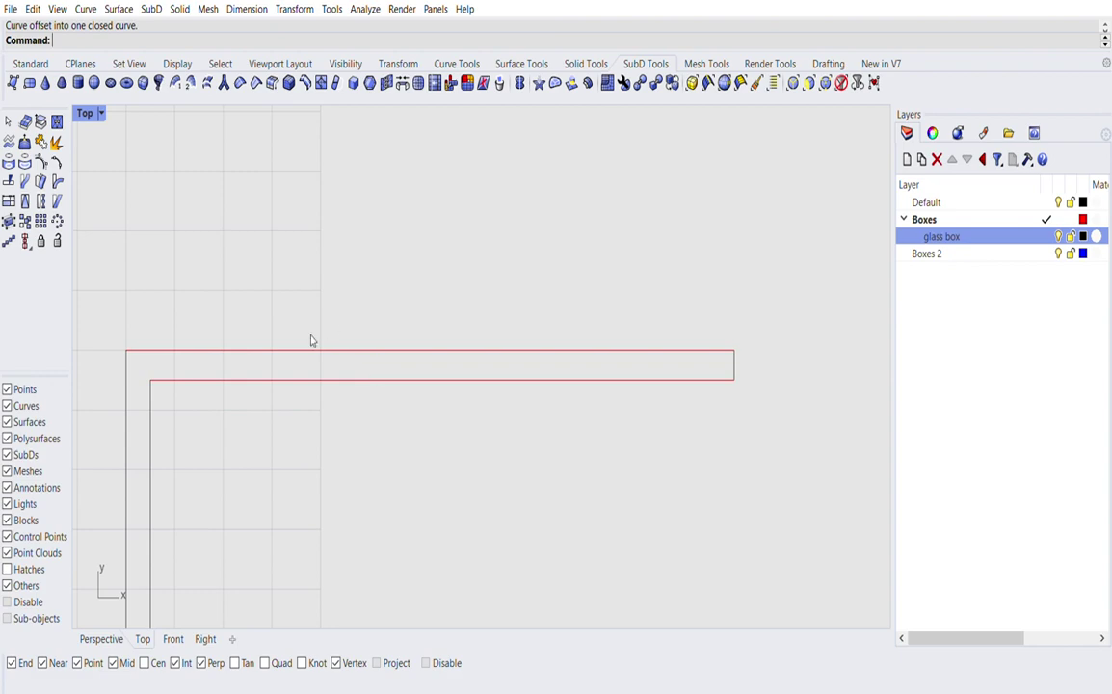
scroll(313, 236, down, 4)
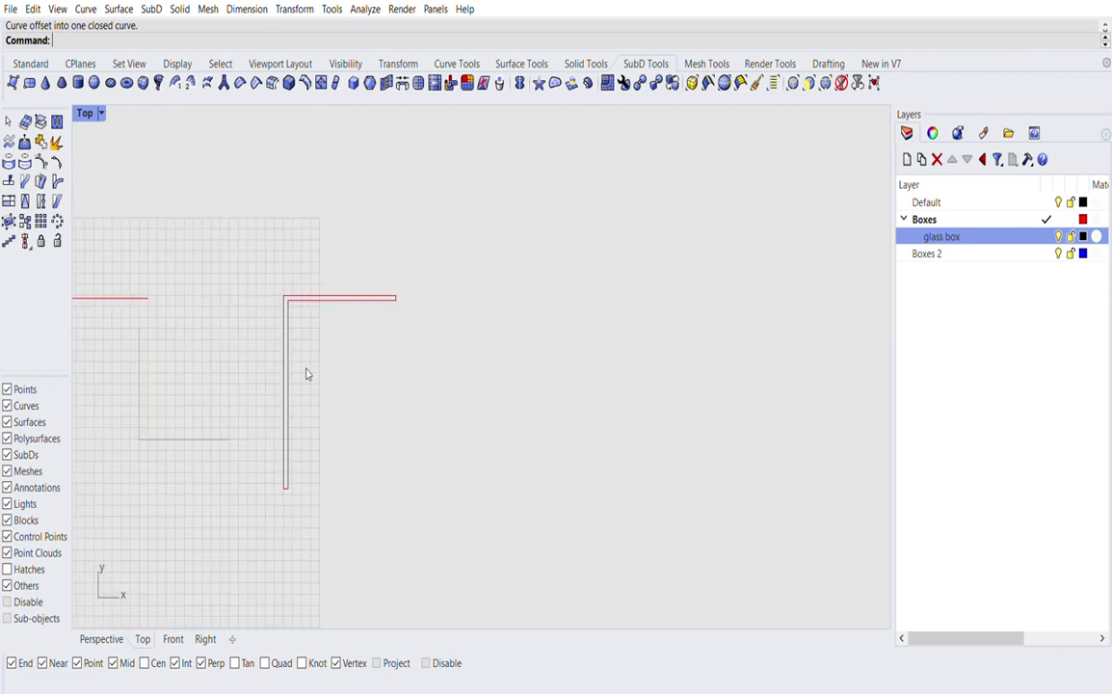
scroll(286, 492, up, 3)
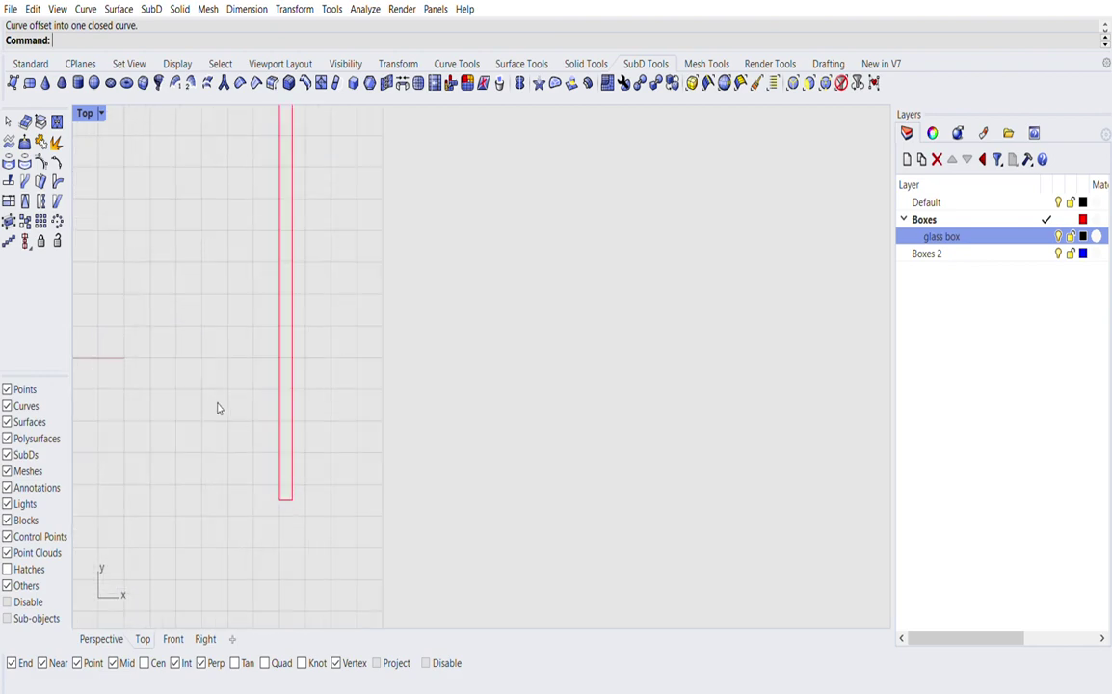
scroll(221, 414, down, 3)
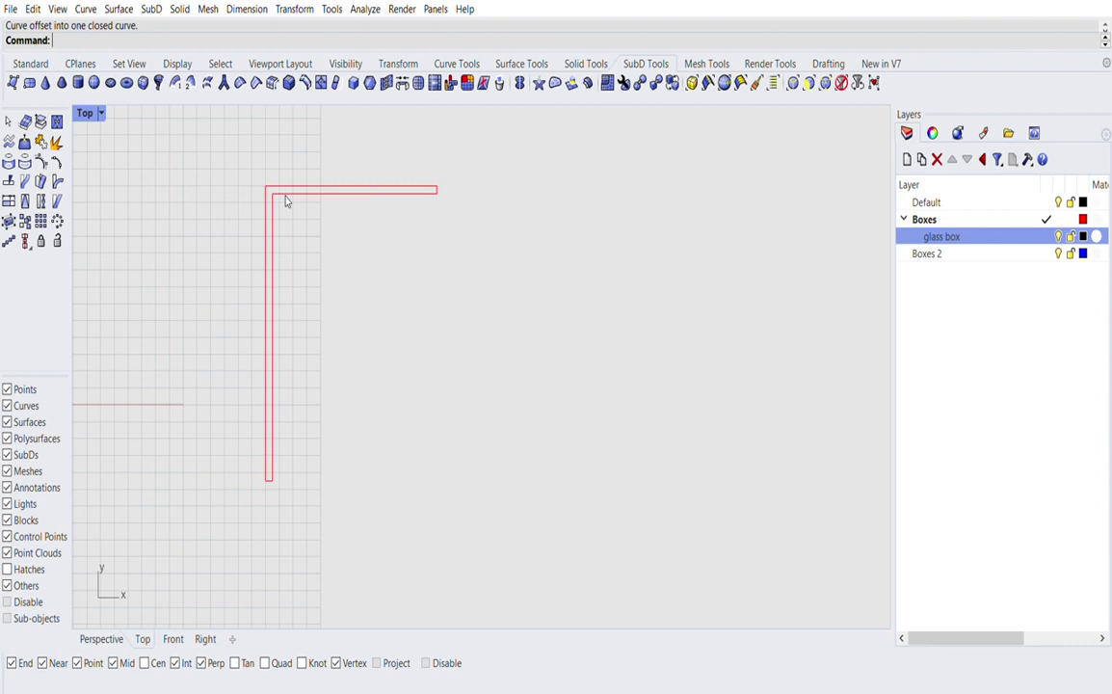
Step: Offset the remaining single L-shaped polyline to its outer side by 1, with the cap set to None
scroll(287, 201, down, 10)
scroll(130, 223, up, 6)
click(221, 198)
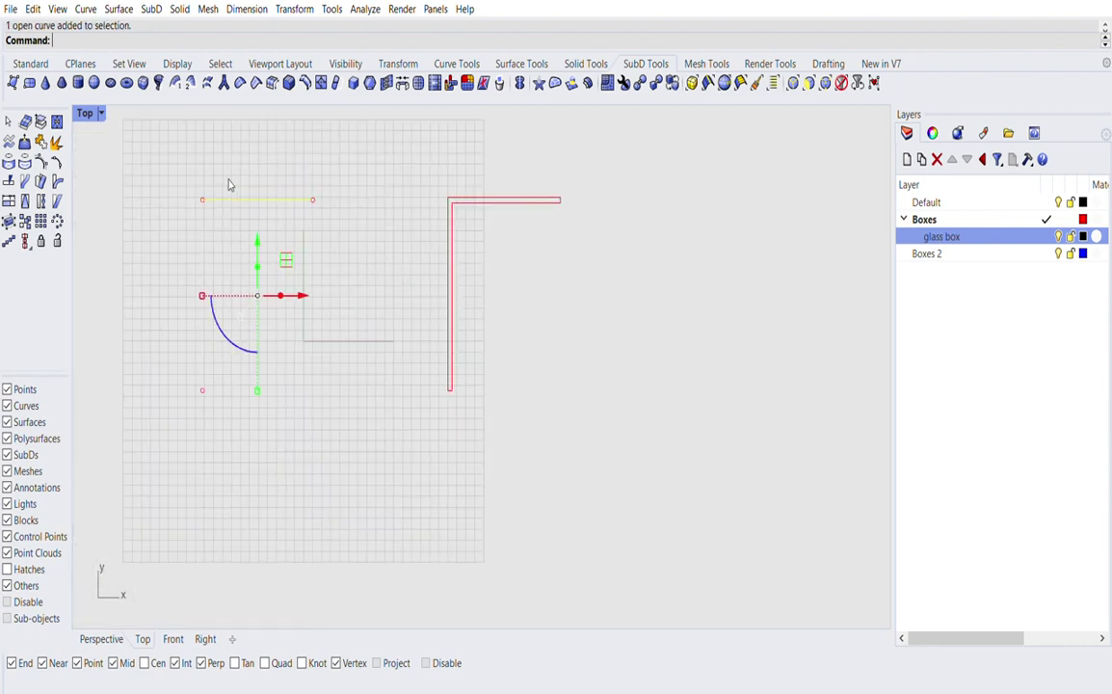
text(Offset)
key(Return)
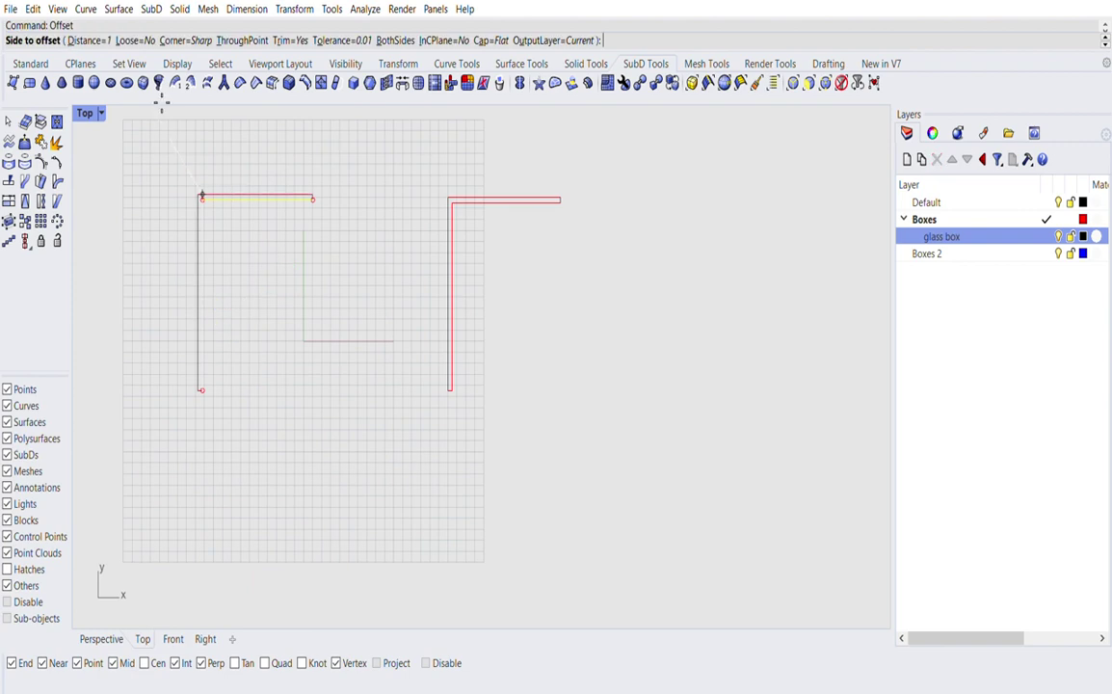
click(491, 40)
text(n)
key(Return)
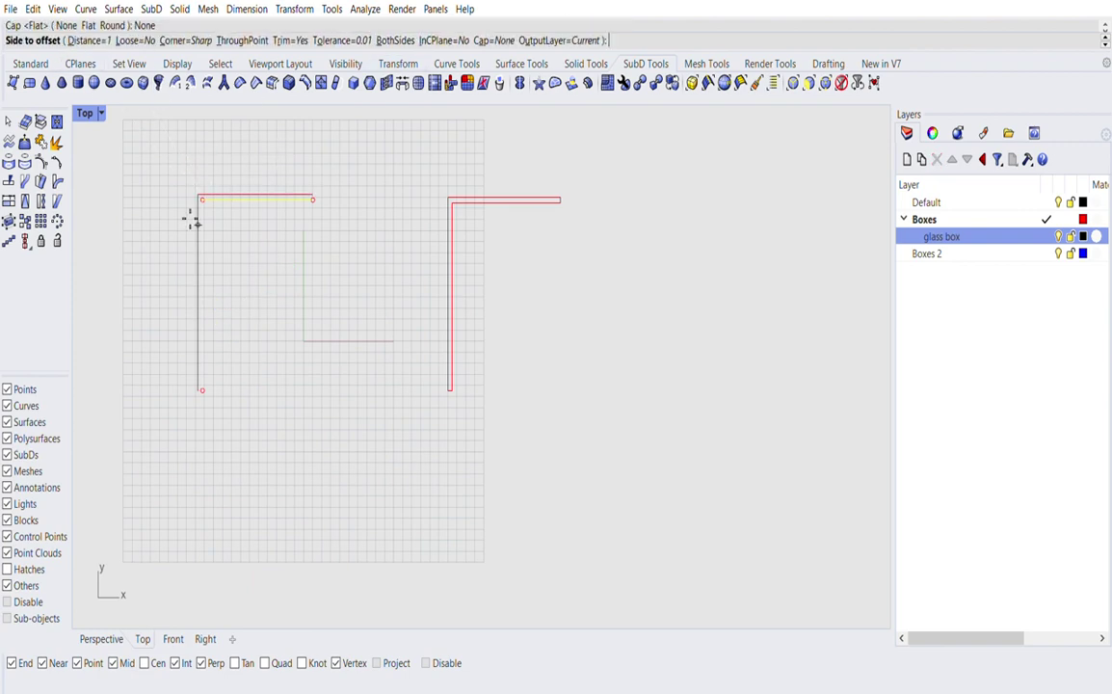
click(179, 185)
scroll(566, 196, up, 3)
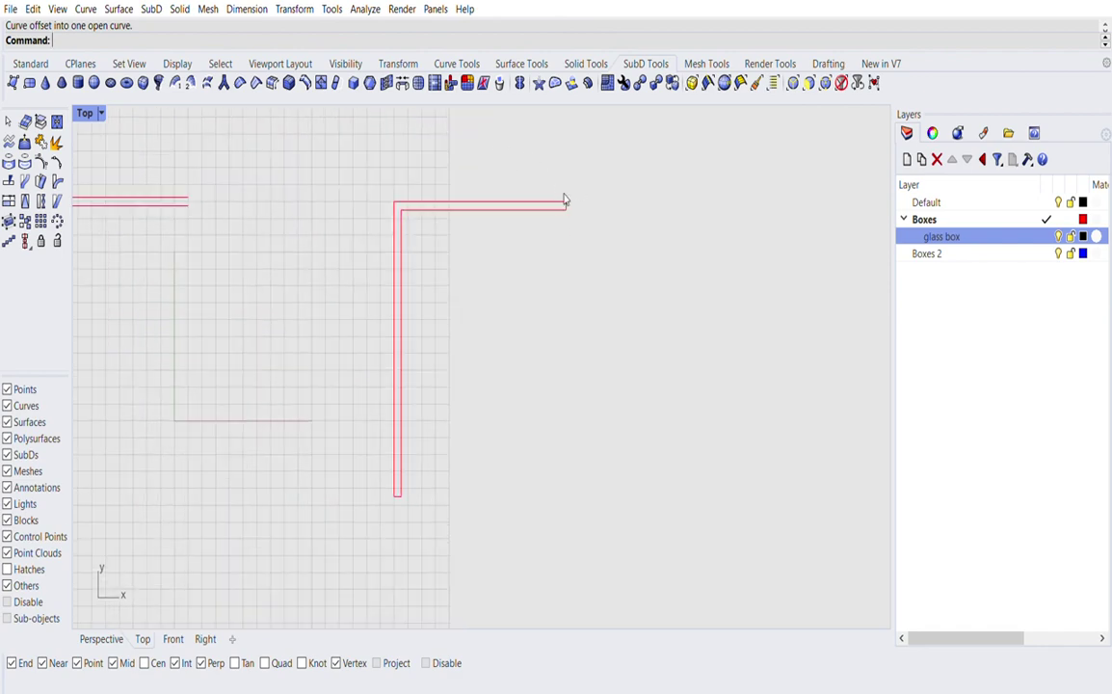
Step: Move both pairs of L-shaped curves together in the positive X direction until they lie off the grid
scroll(441, 268, down, 6)
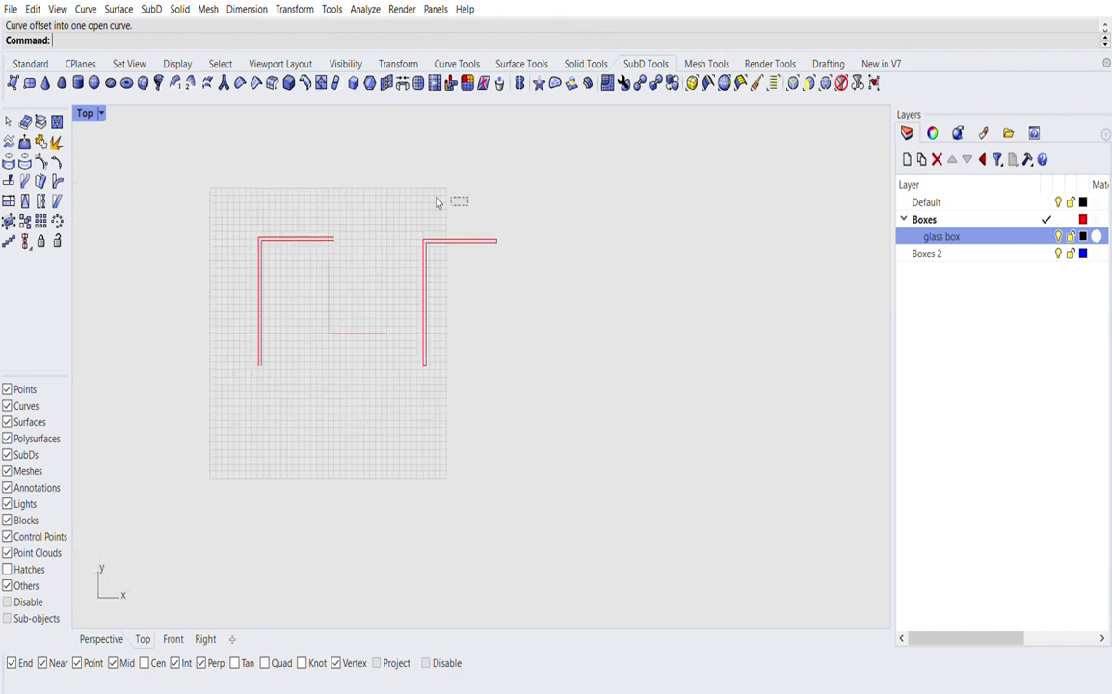
drag(436, 200, 328, 318)
drag(402, 305, 529, 290)
key(Escape)
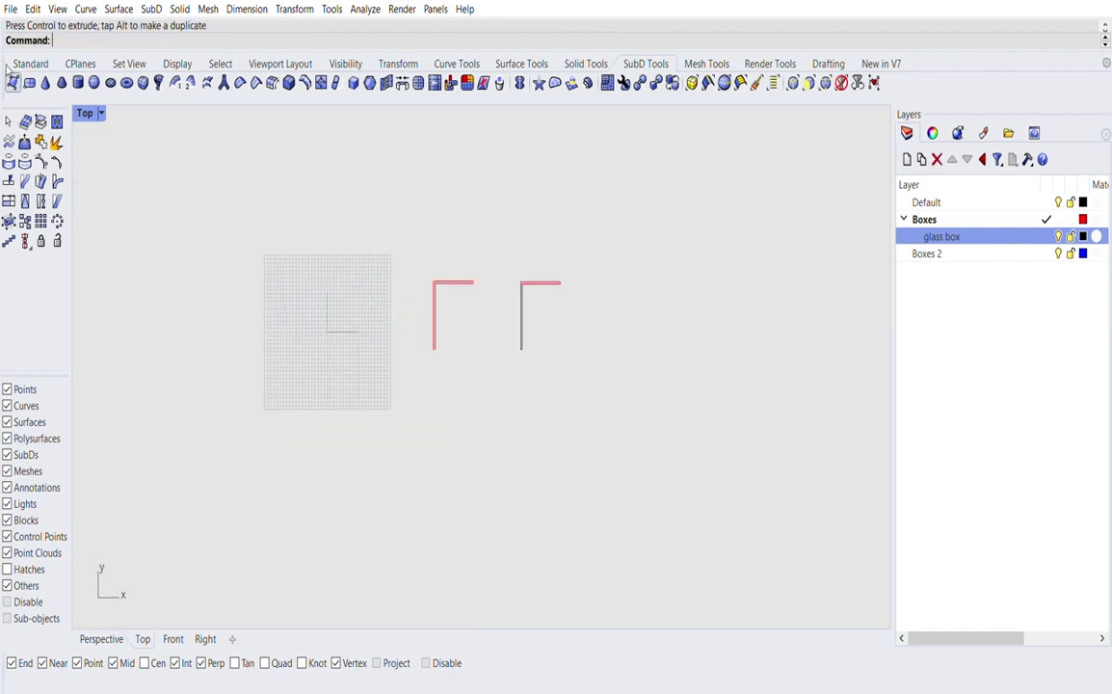
Step: Draw a vertical single-segment polyline near the left edge of the grid in the Top view
click(30, 63)
click(40, 121)
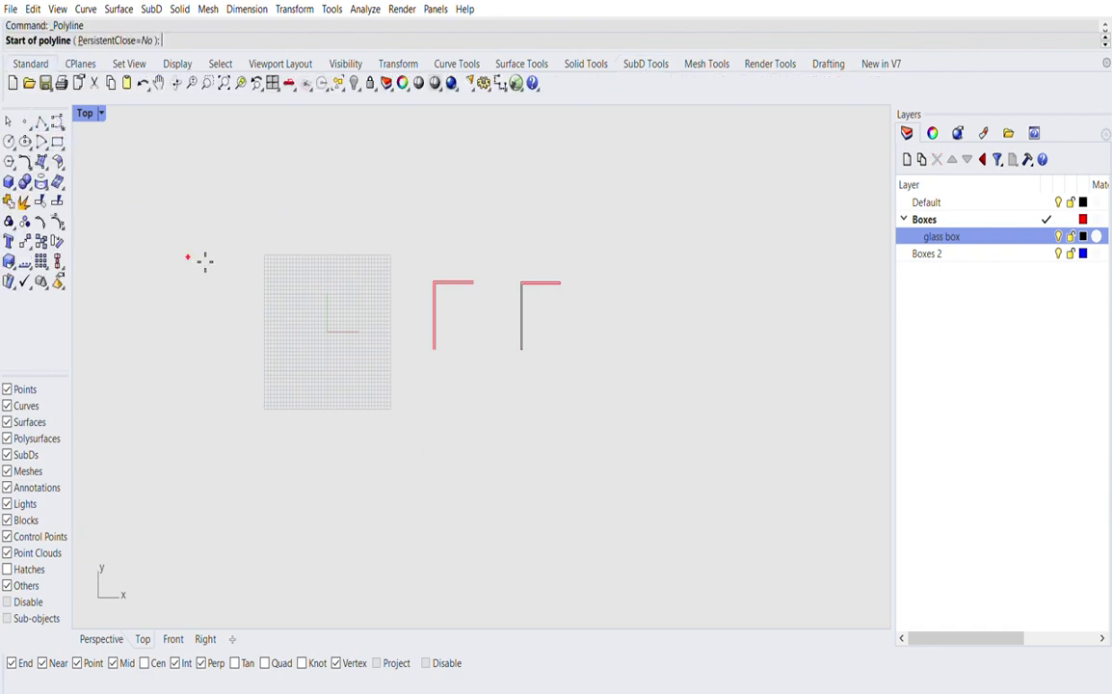
scroll(199, 279, up, 3)
click(327, 426)
click(356, 283)
key(Return)
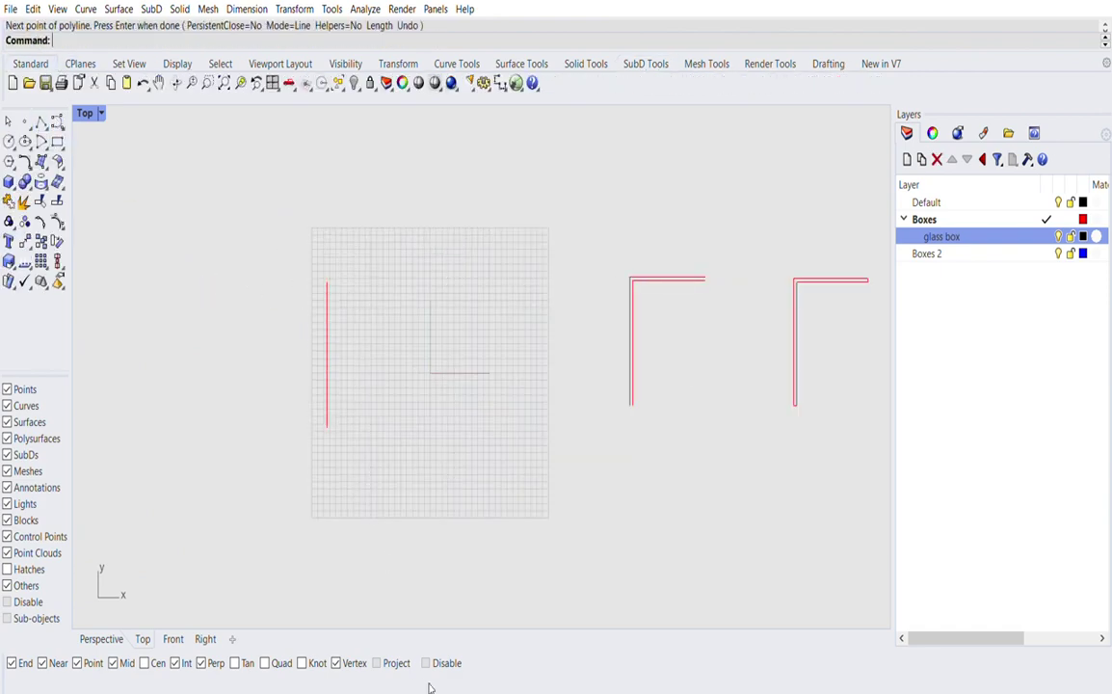
Step: Draw a separate diagonal line sloping down from above the vertical line's upper end towards the grid's centre
key(Return)
click(343, 259)
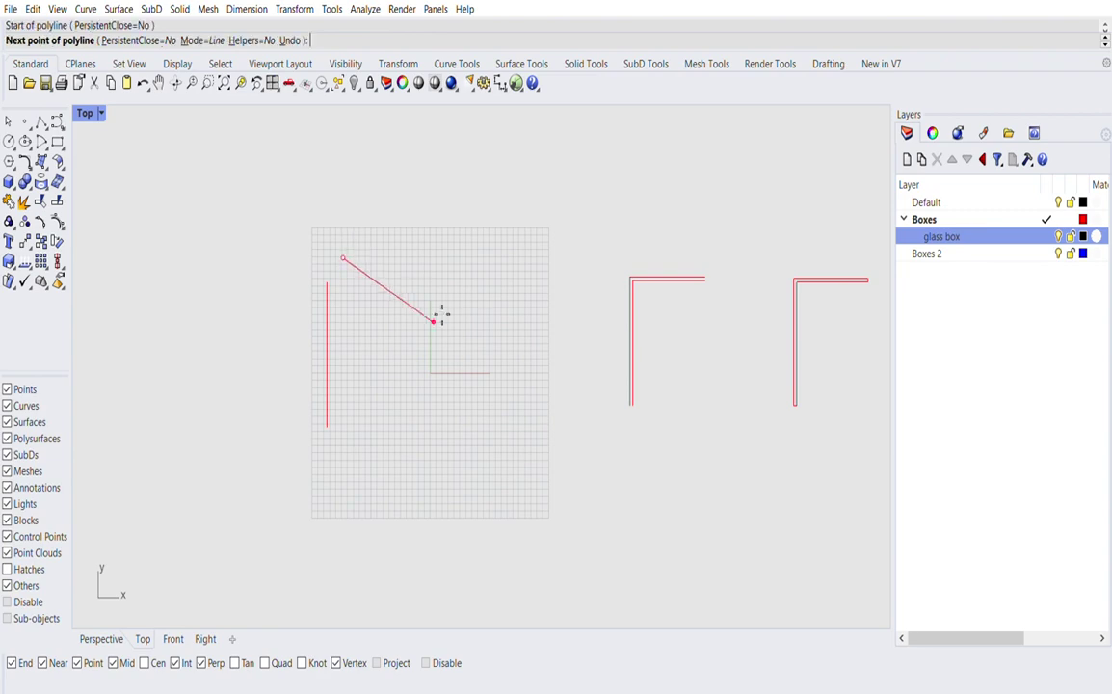
click(448, 338)
key(Return)
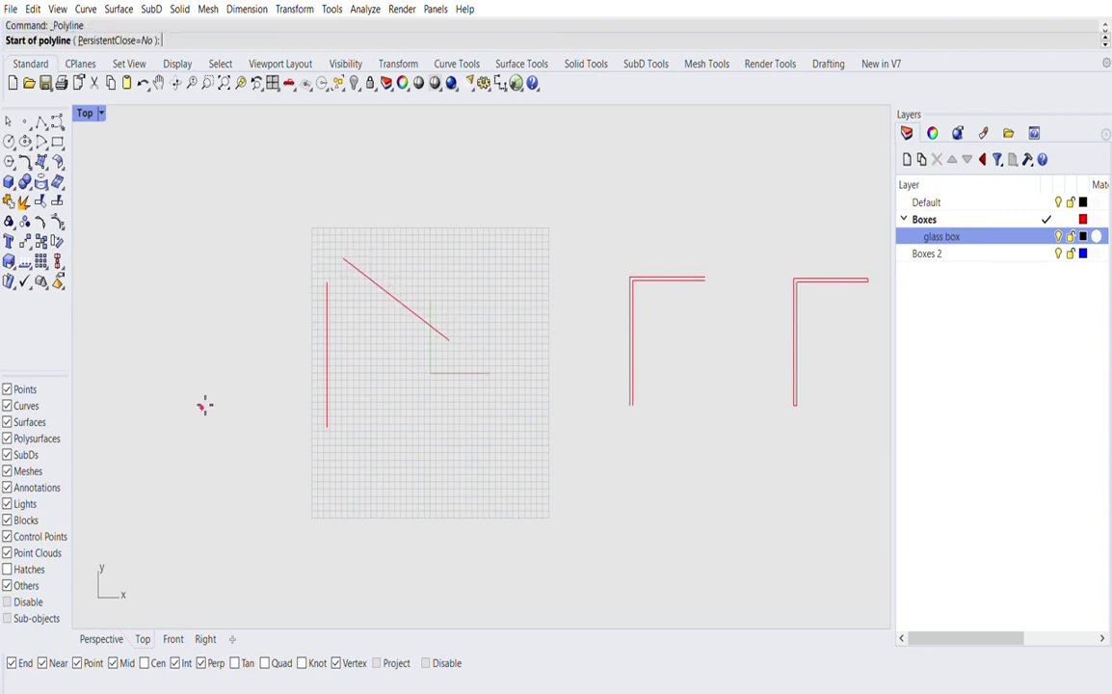
Step: Draw a two-segment polyline left of the grid, with a nearly vertical leg and a leg sloping down to the right
click(137, 434)
click(129, 252)
click(242, 297)
key(Return)
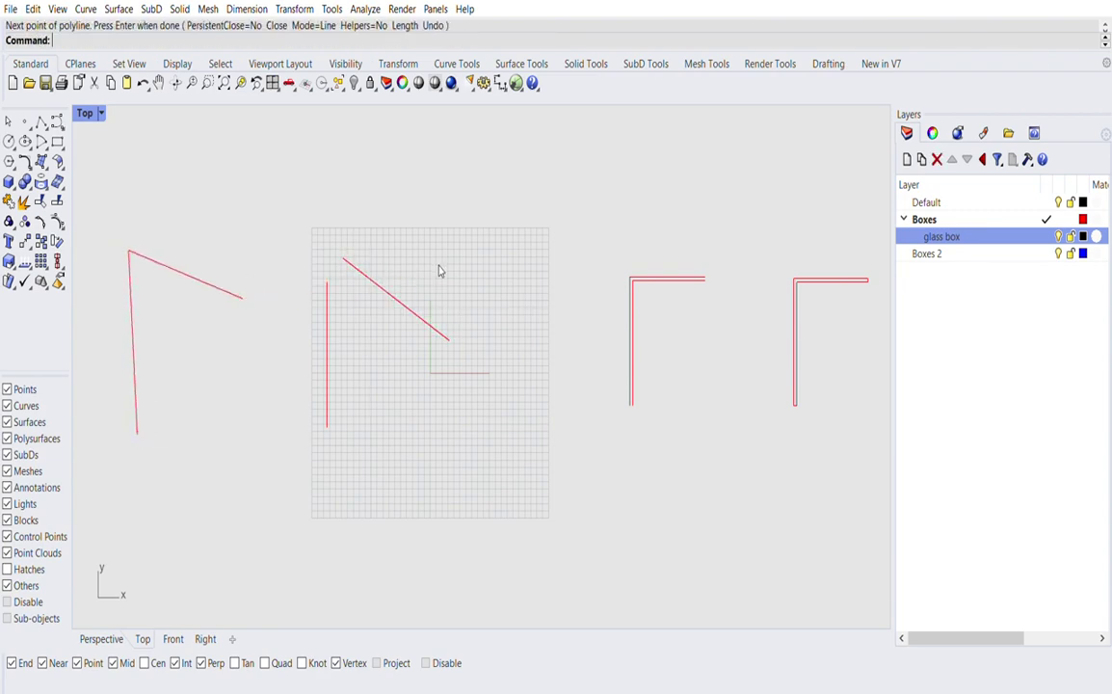
Step: Draw a steep slanted line further left of the two-segment polyline
right_drag(437, 271, 509, 268)
scroll(508, 269, down, 2)
key(Return)
click(120, 394)
click(93, 239)
click(94, 239)
key(Return)
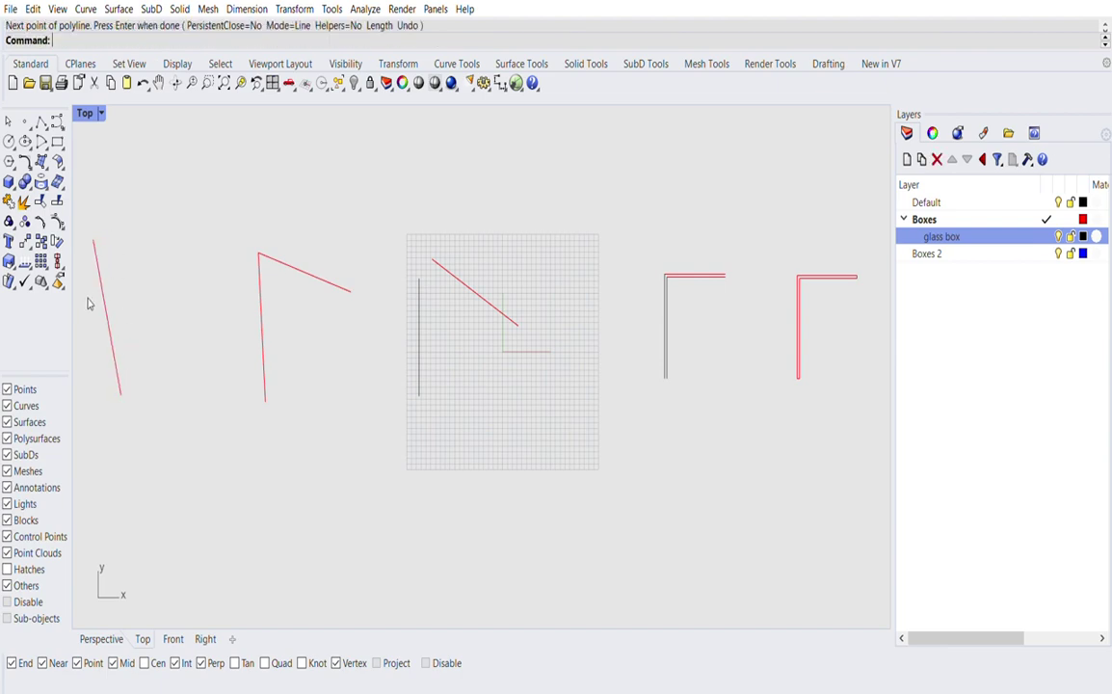
Step: Draw a rising diagonal line that crosses the steep slanted line at the far left
key(Return)
click(83, 297)
click(183, 225)
key(Return)
Step: Fillet the two crossing lines with radius 0, keeping the lower leg and the rising right-hand leg
text(f)
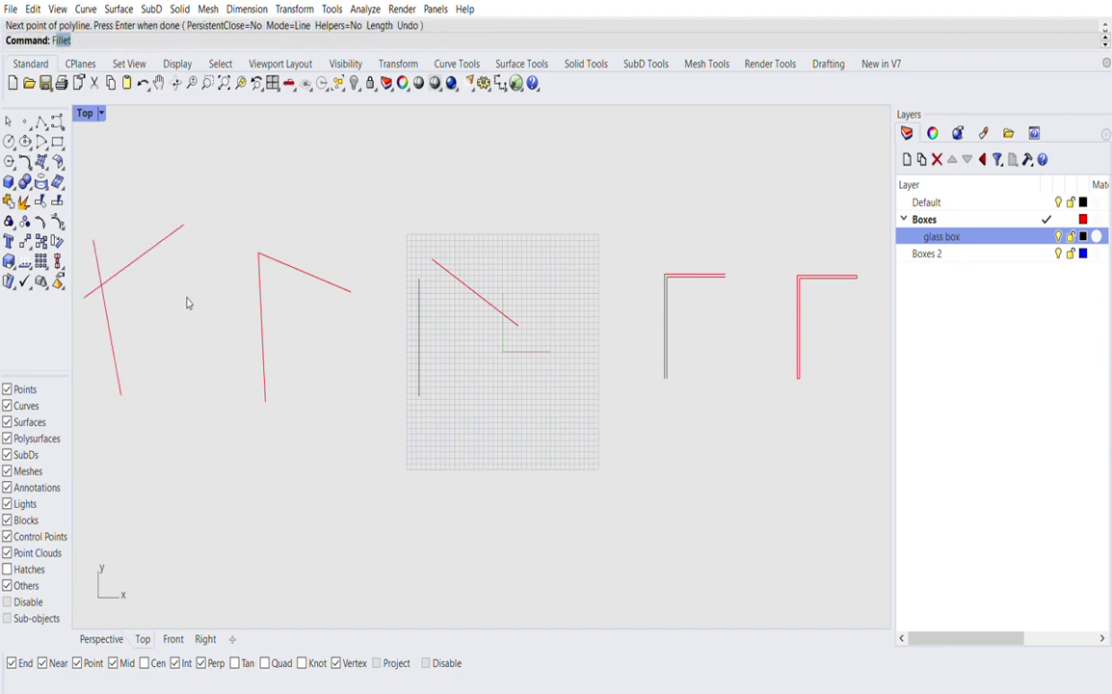
key(Return)
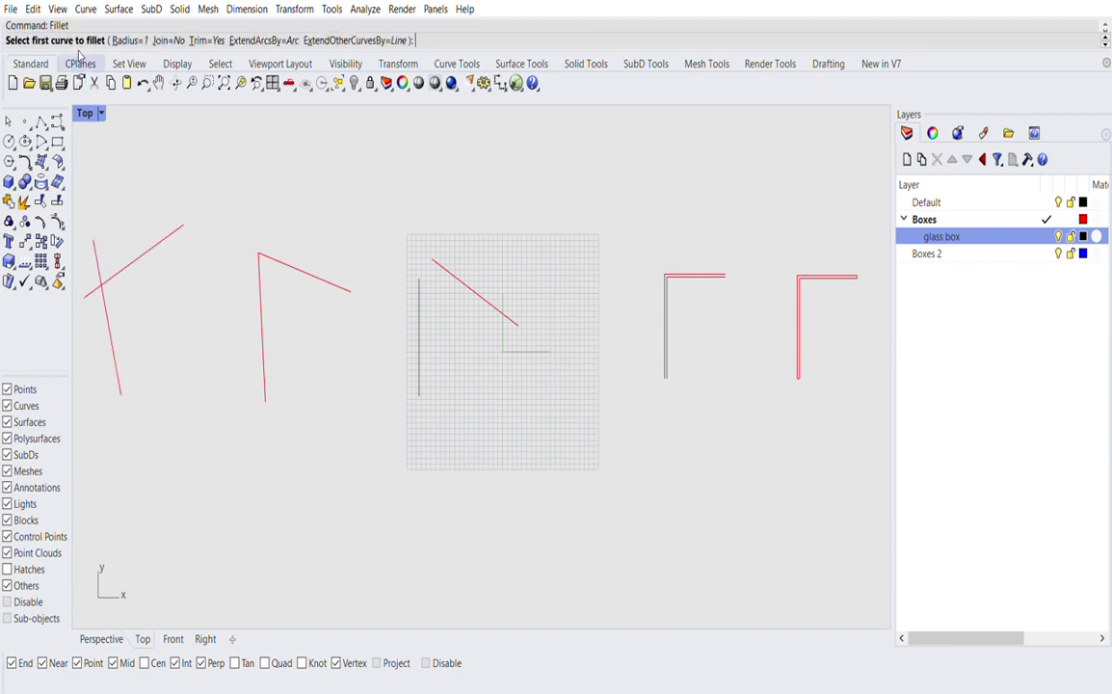
click(133, 26)
text(0)
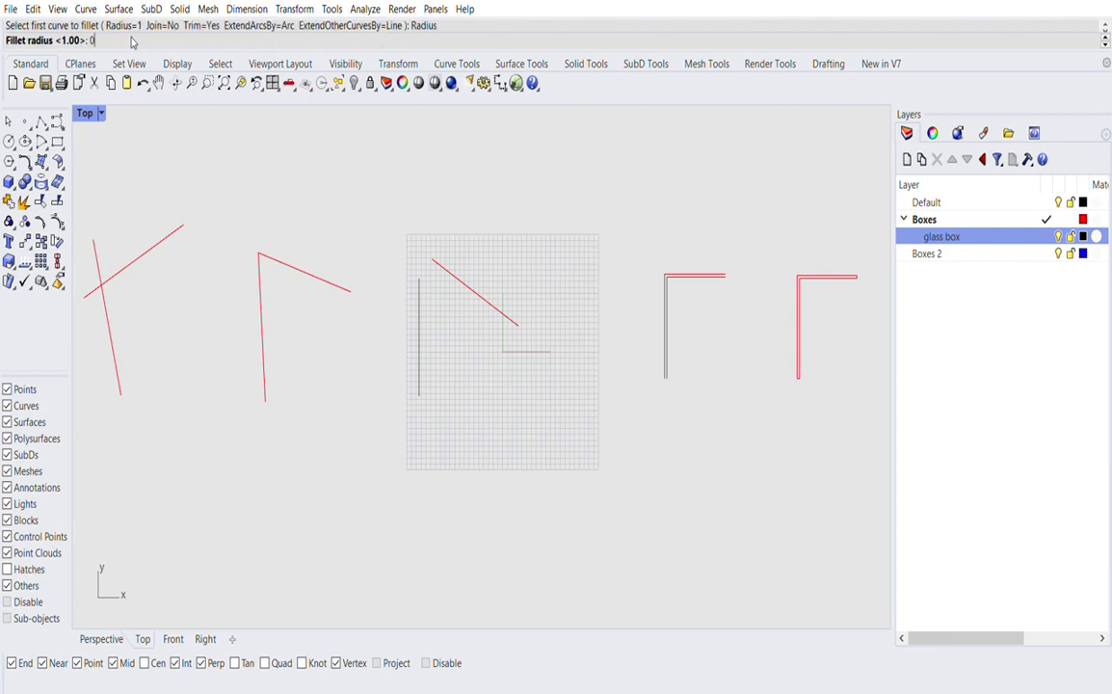
key(Return)
click(98, 274)
click(120, 261)
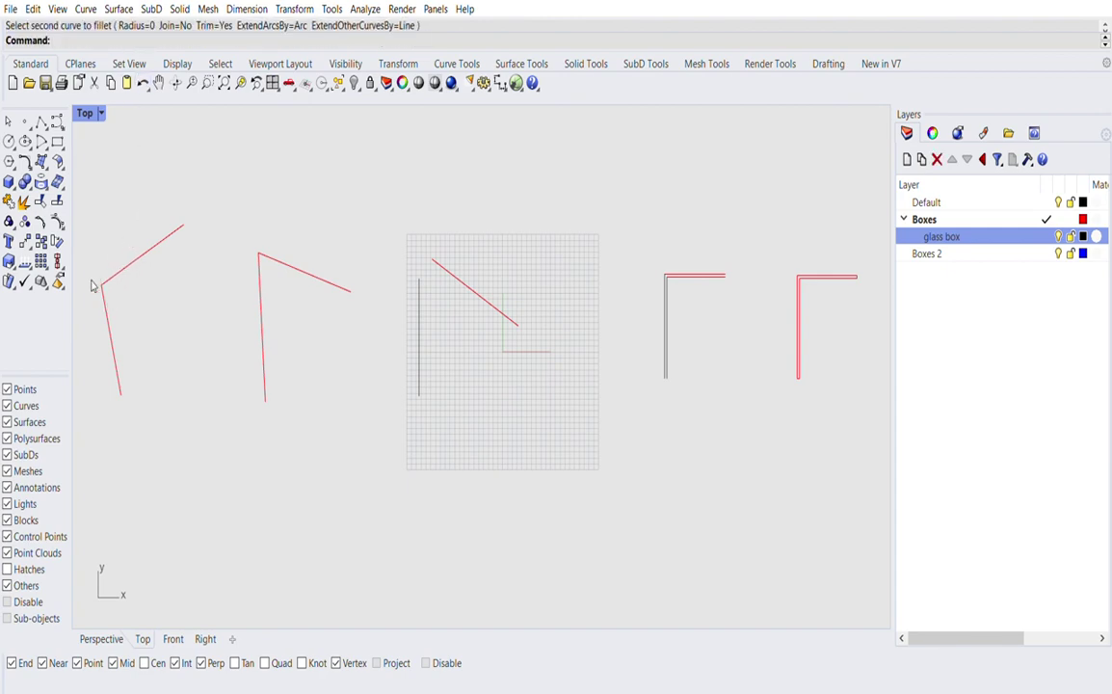
Step: Fillet the corner of the two-segment polyline with radius 5
key(Return)
text(5)
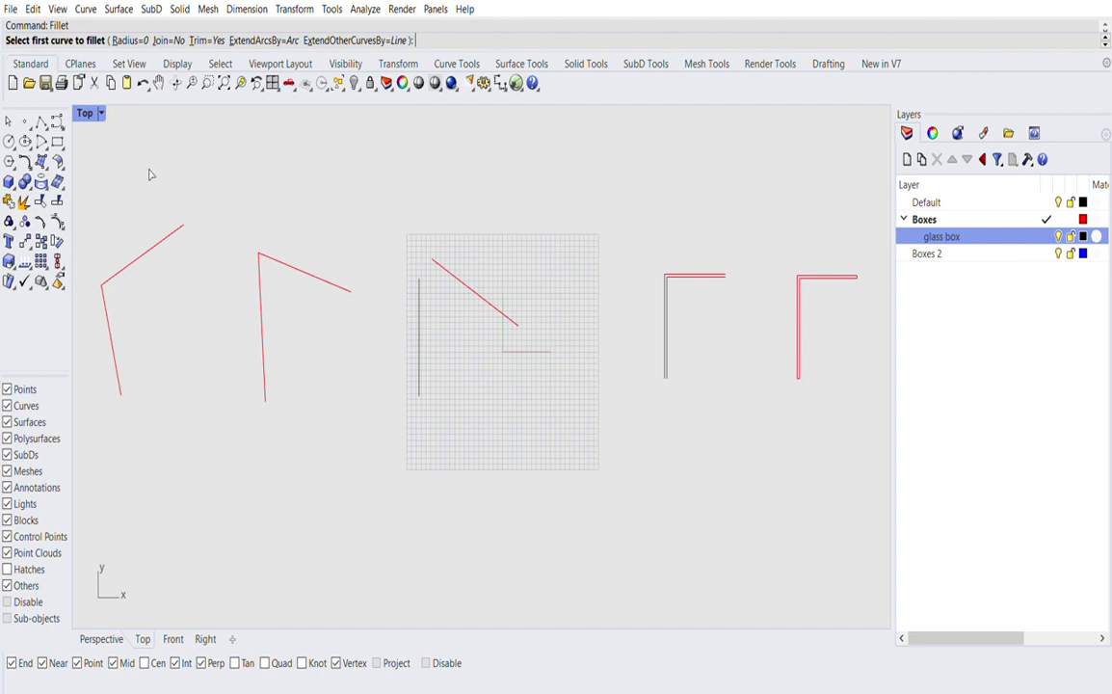
key(Return)
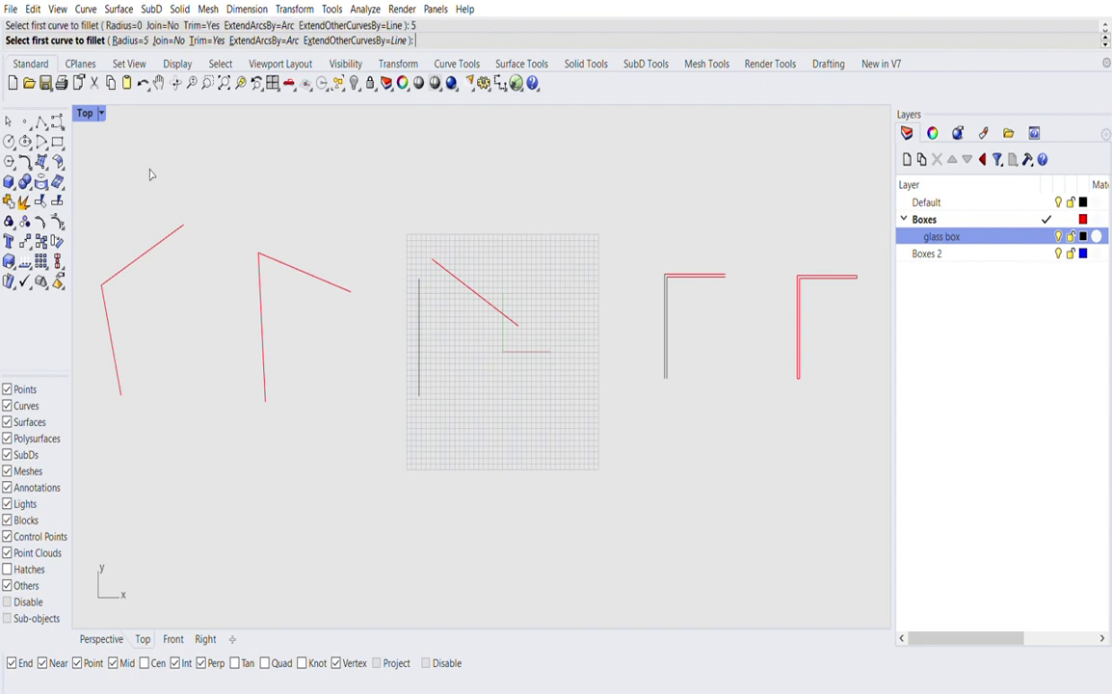
click(262, 294)
click(290, 263)
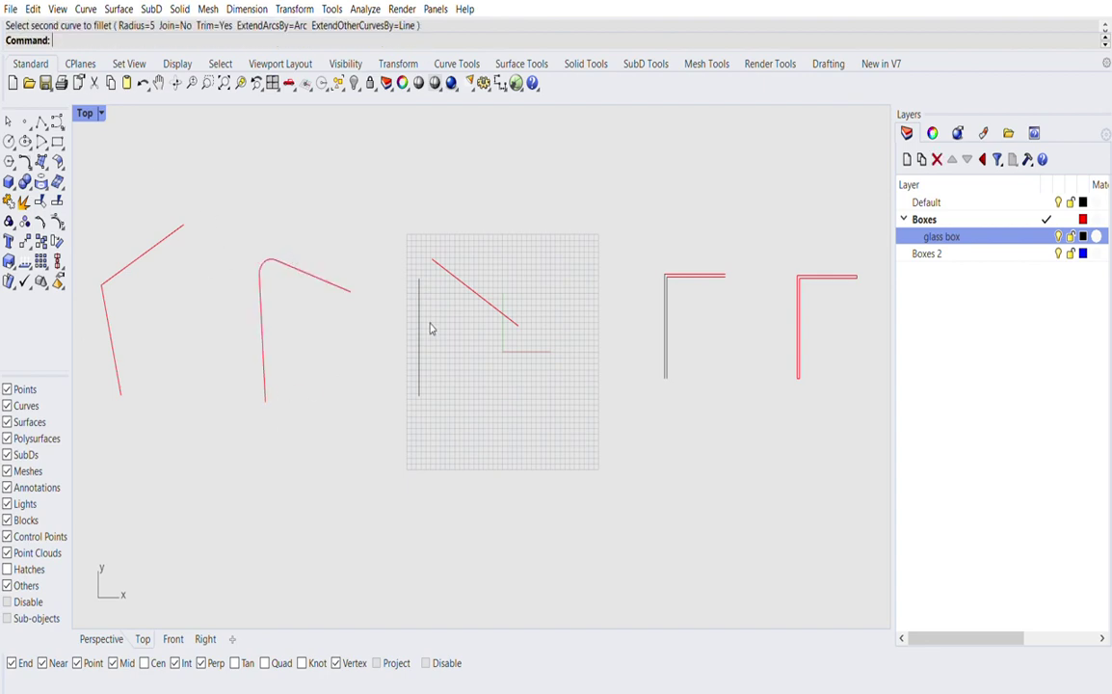
Step: Fillet the separate vertical and diagonal lines on the grid with radius 10
key(Return)
text(10)
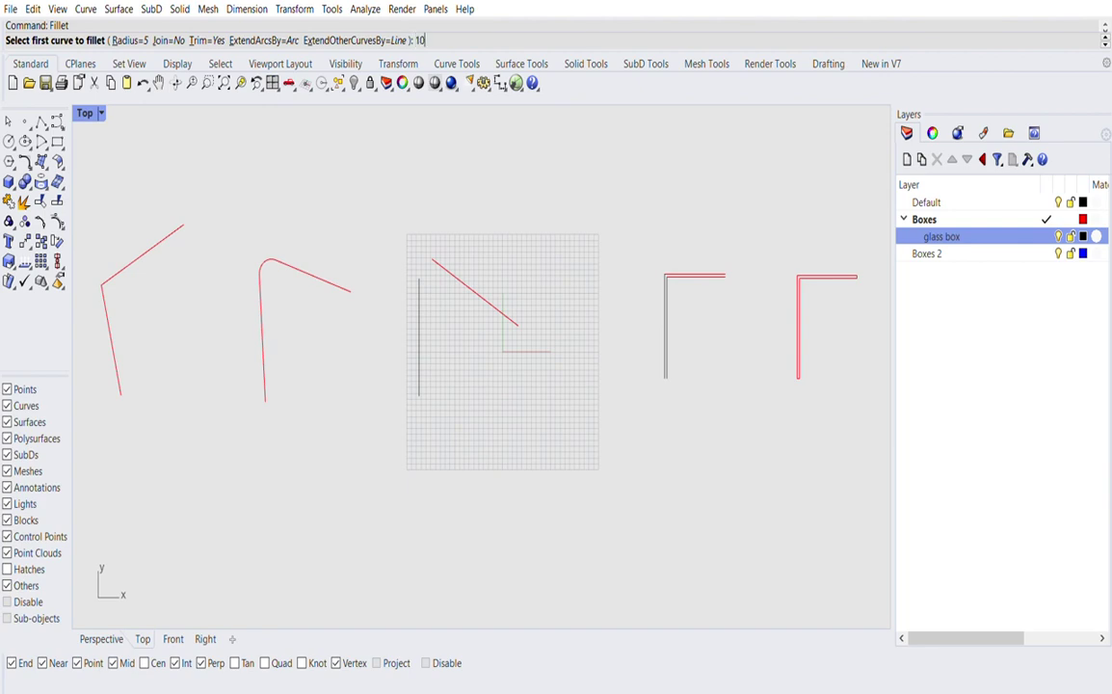
key(Return)
click(421, 312)
click(461, 277)
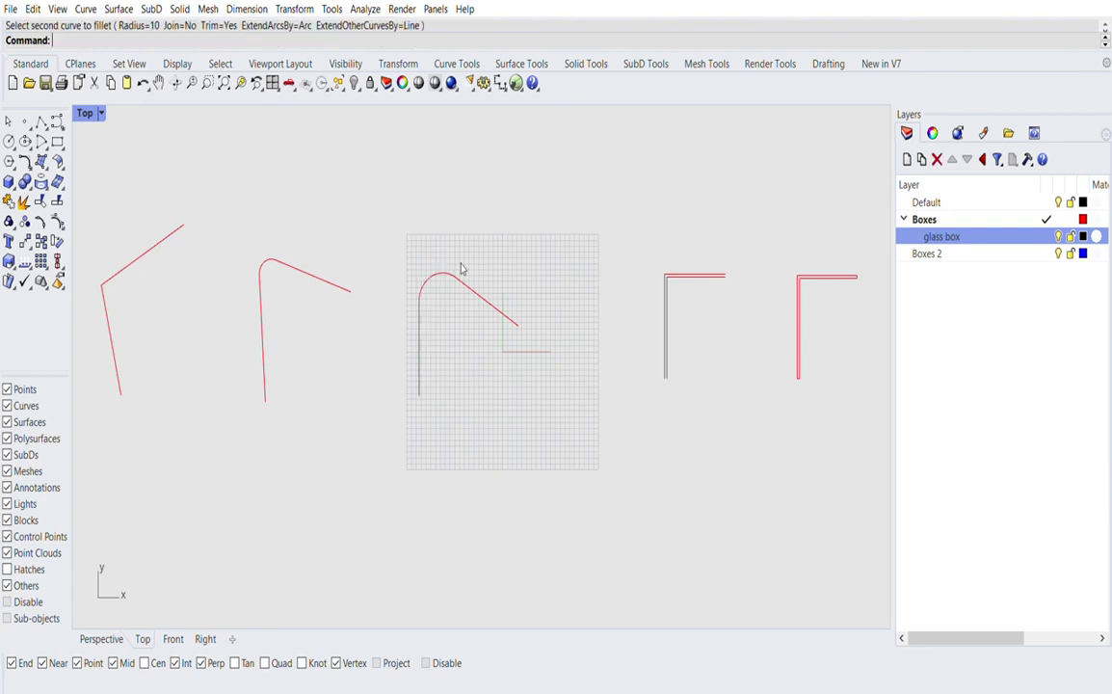
Step: Draw a slanted line above the leftmost sharp-cornered pair, sloping down to the right
click(41, 121)
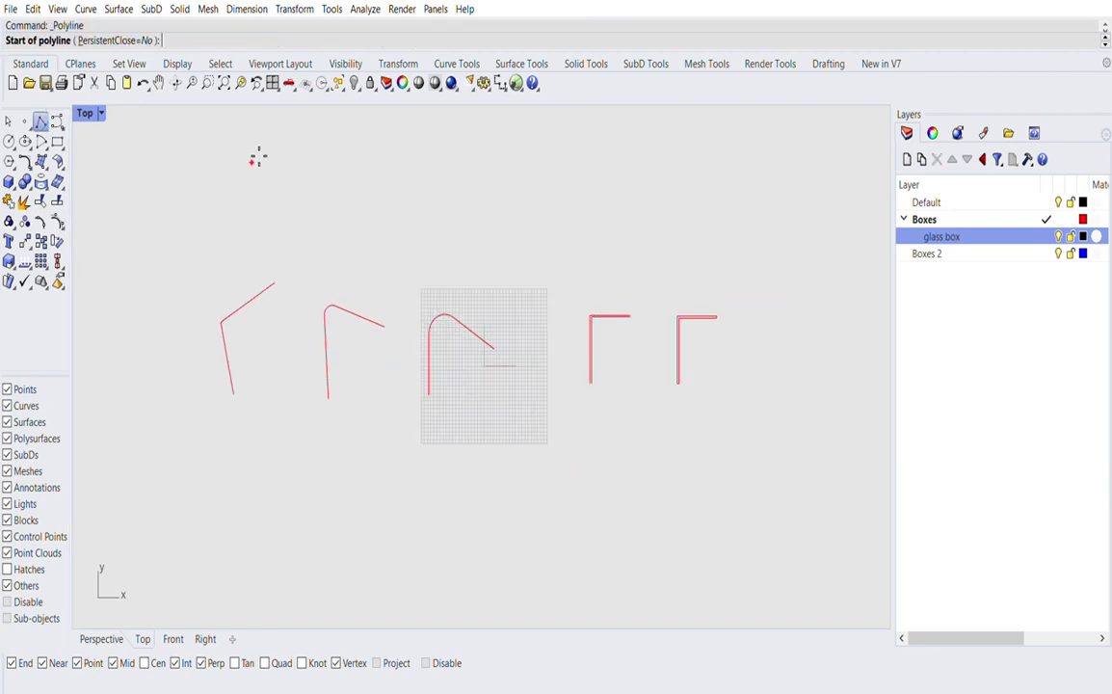
right_drag(157, 173, 263, 318)
scroll(263, 318, up, 2)
click(256, 324)
click(191, 231)
key(Return)
Step: Draw a nearly horizontal line above the new slanted line, leaving a gap between their left ends
key(Return)
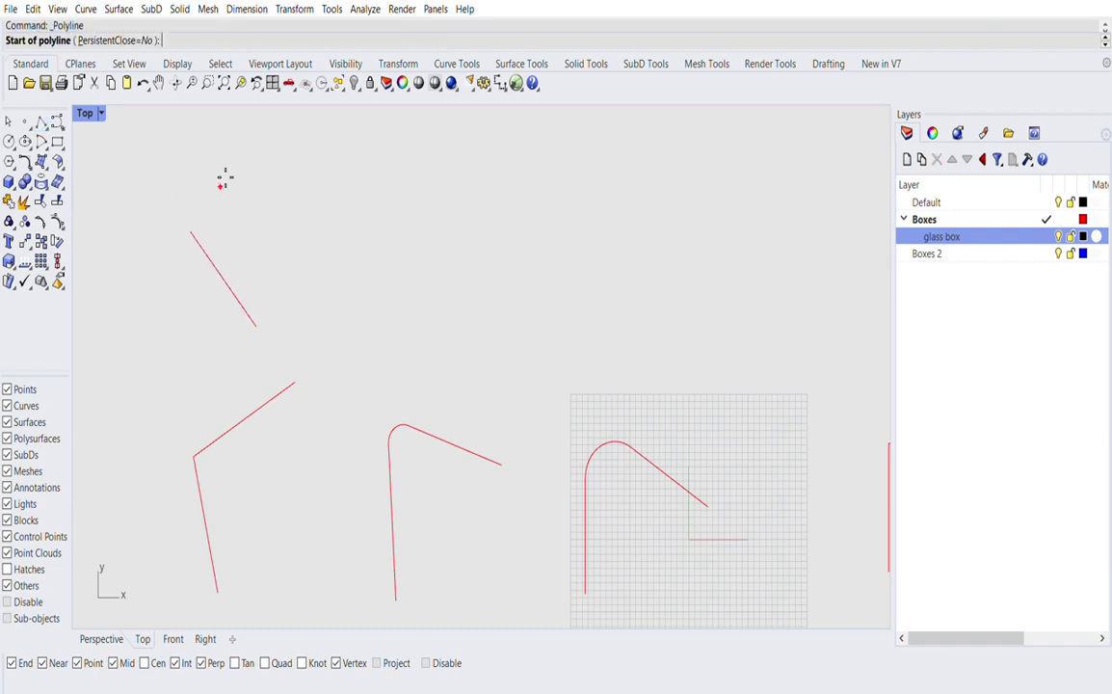
click(201, 183)
click(402, 162)
key(Return)
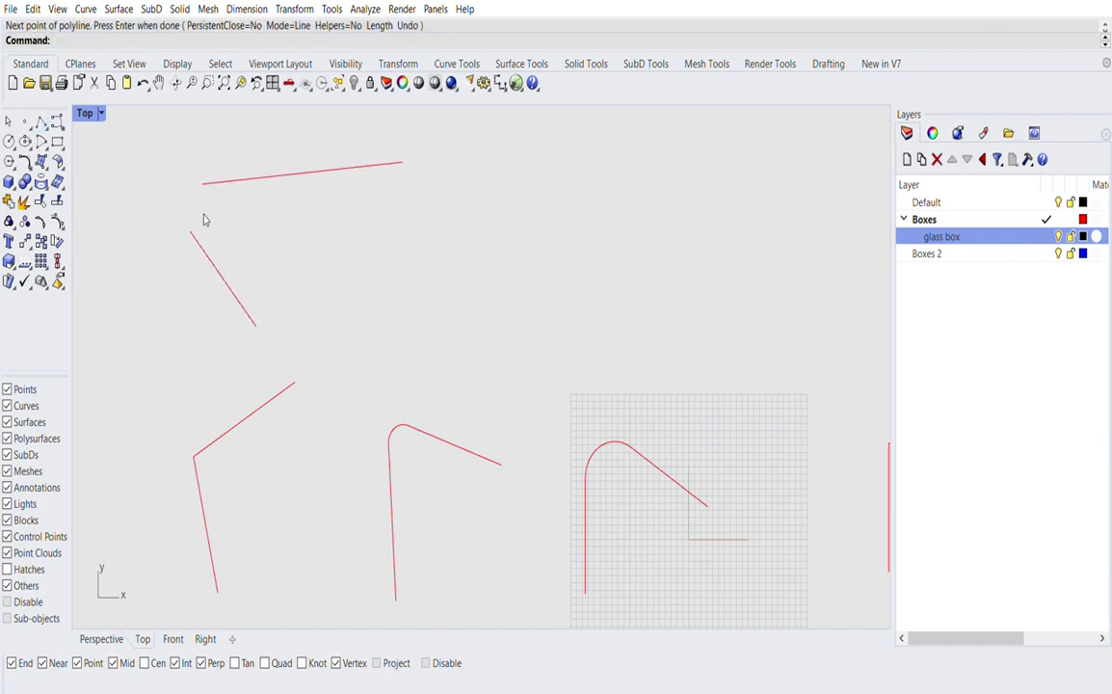
Step: Chamfer the slanted line and the nearly horizontal line above it with distances 2,2
text(Chamfer)
key(Return)
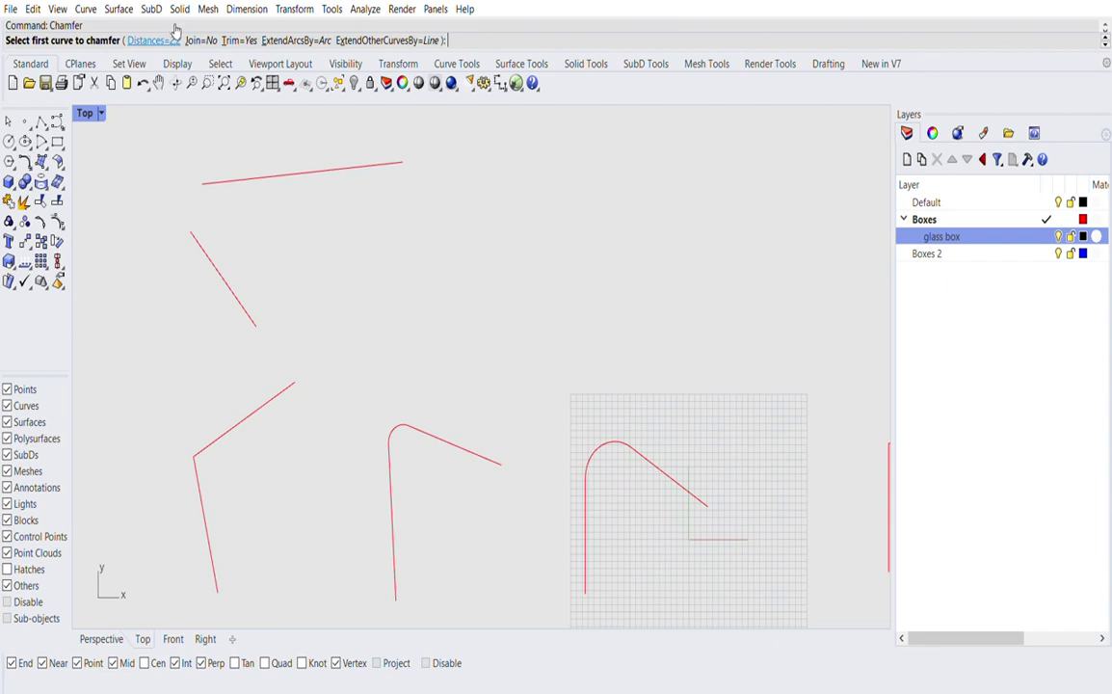
click(205, 241)
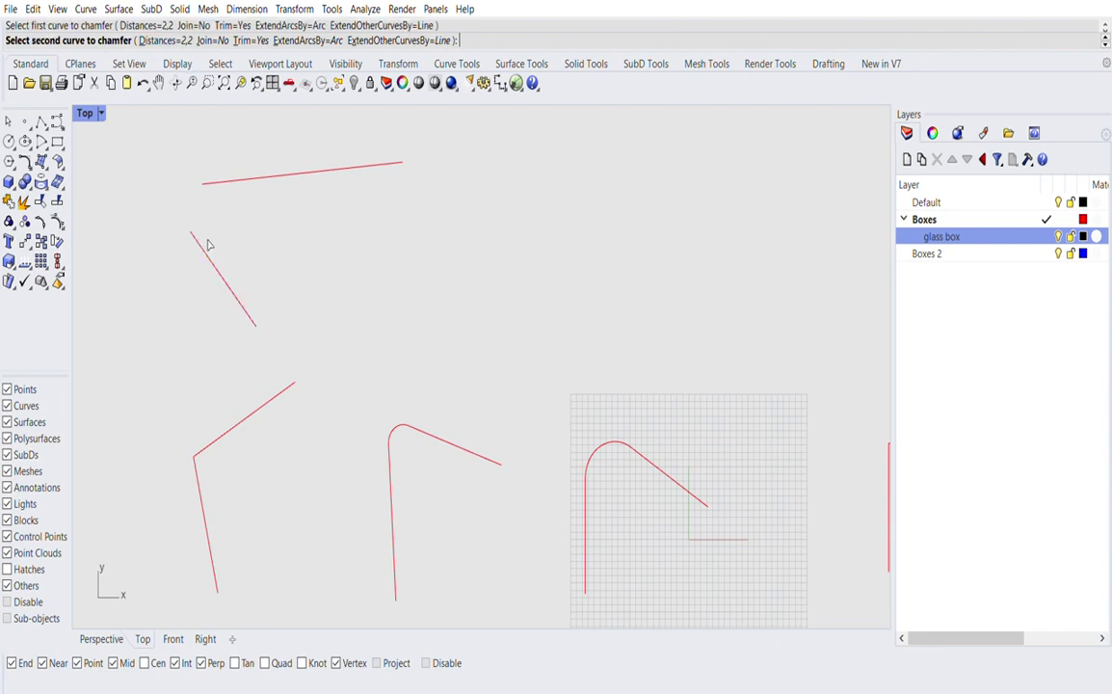
click(236, 175)
scroll(177, 181, up, 1)
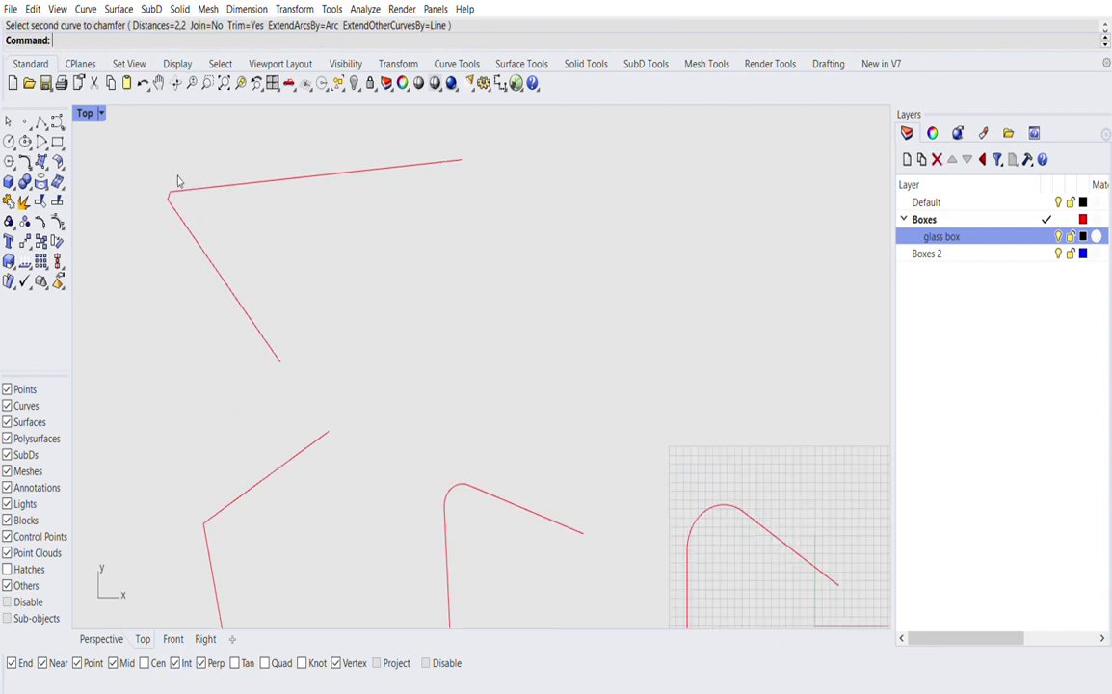
scroll(177, 181, up, 2)
scroll(193, 169, down, 3)
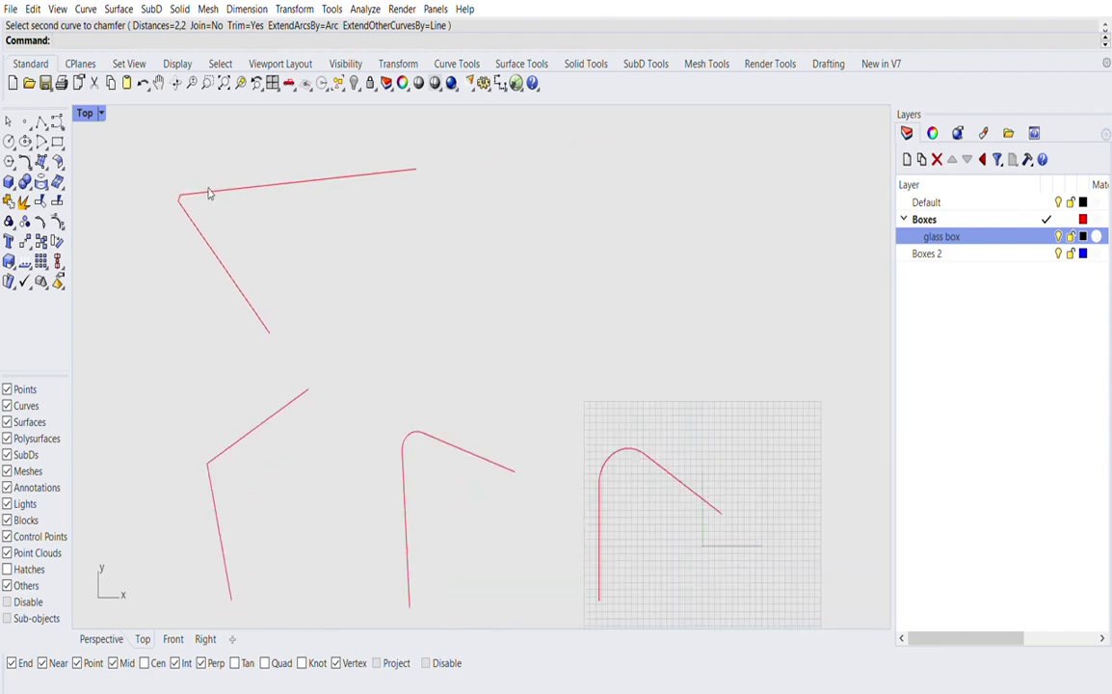
scroll(177, 188, up, 3)
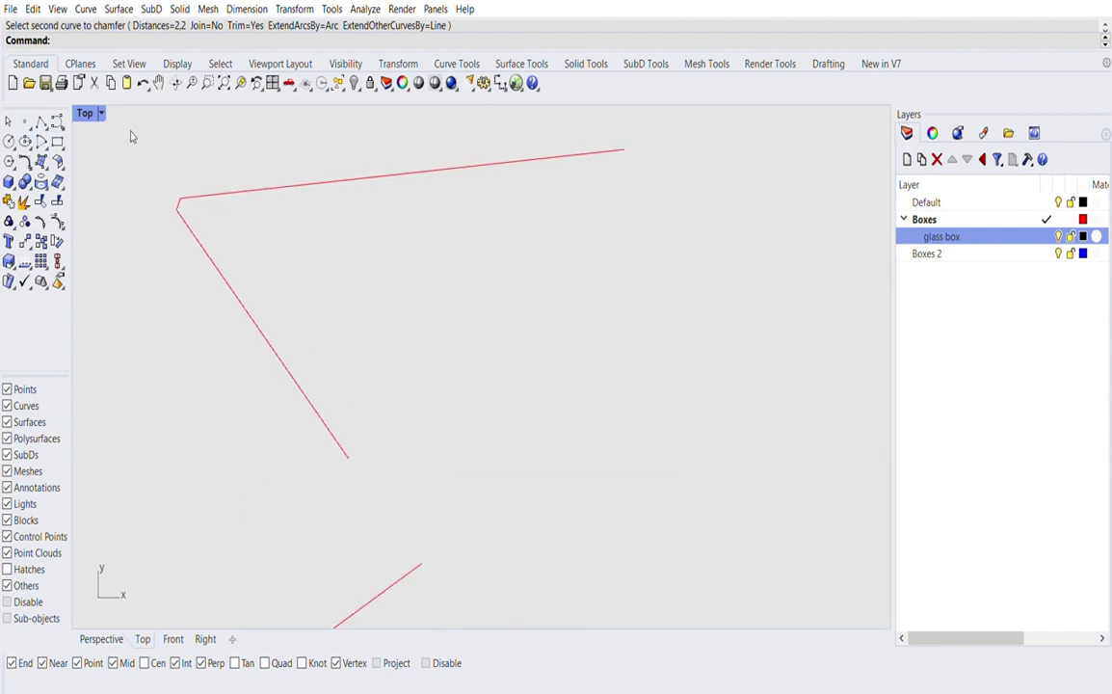
Step: Draw a line from the chamfer's upper end leftwards, continuing the direction of the nearly horizontal line
scroll(132, 136, down, 2)
click(41, 121)
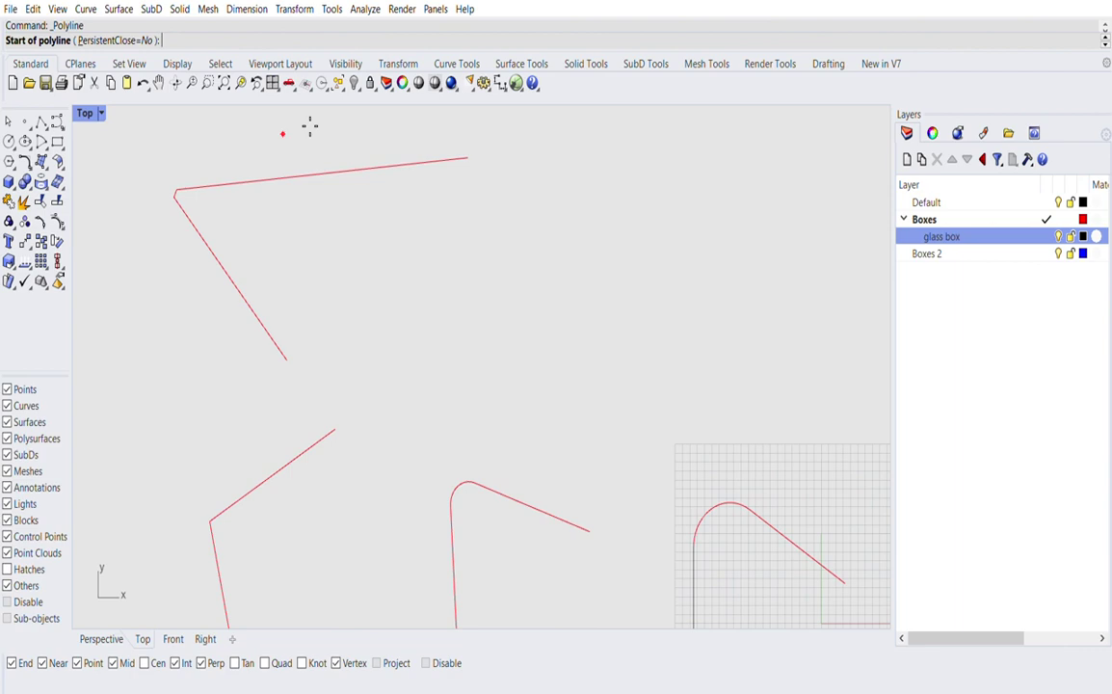
click(178, 188)
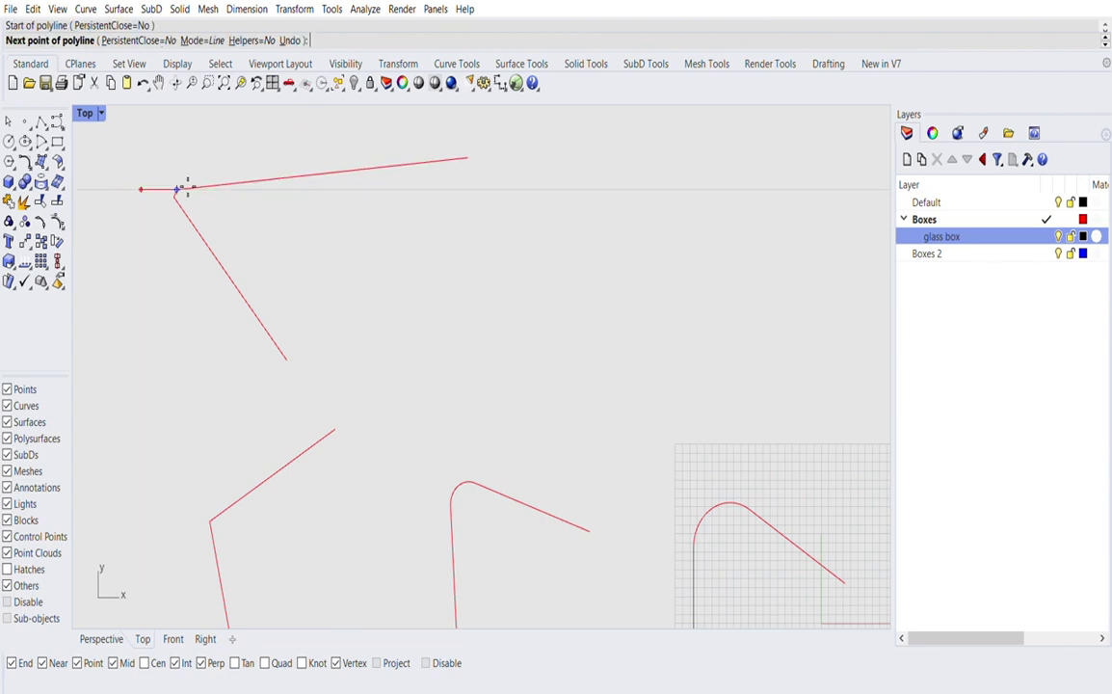
click(473, 138)
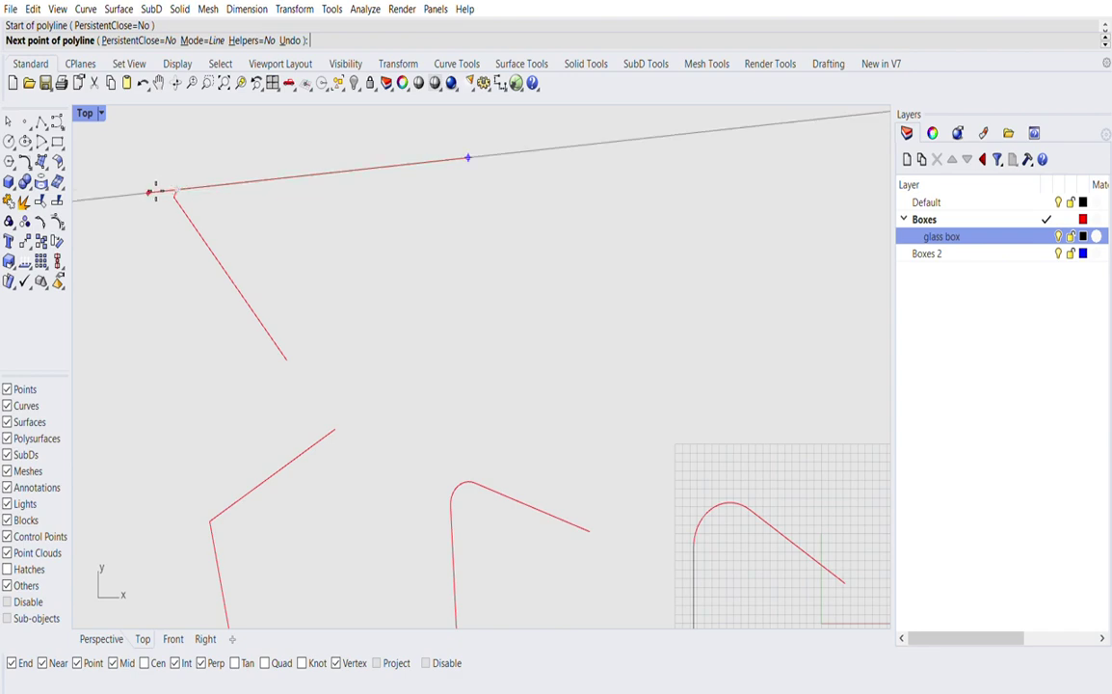
click(101, 197)
key(Return)
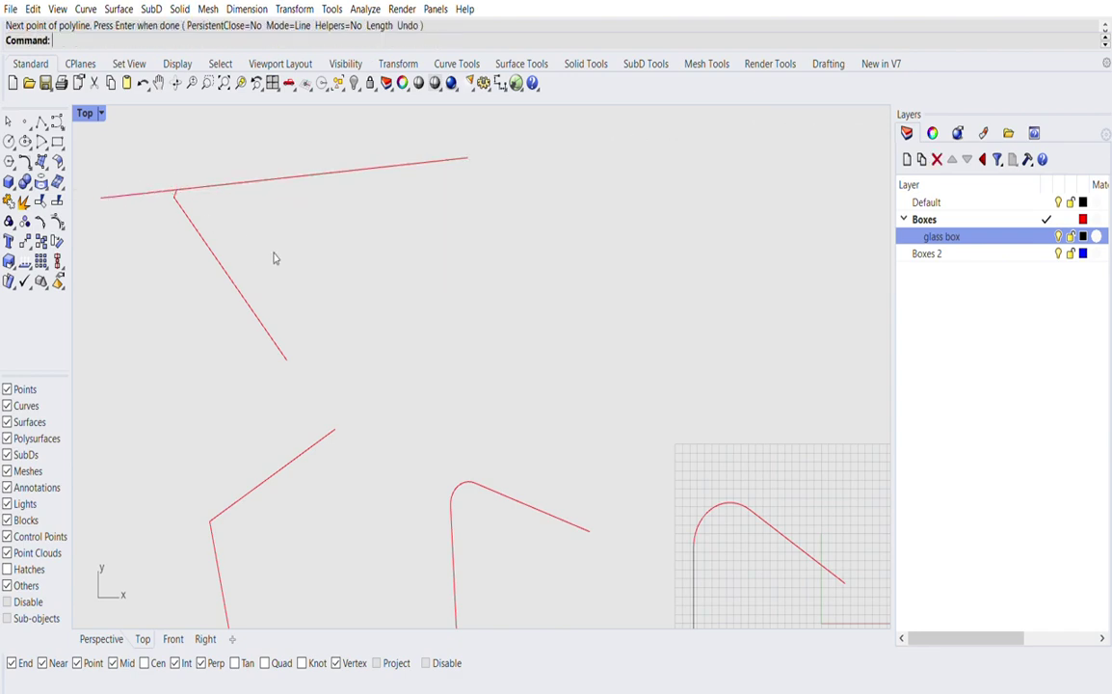
Step: Draw a short line from the chamfer's lower end up and left, roughly continuing the slanted line past the upper one
key(Return)
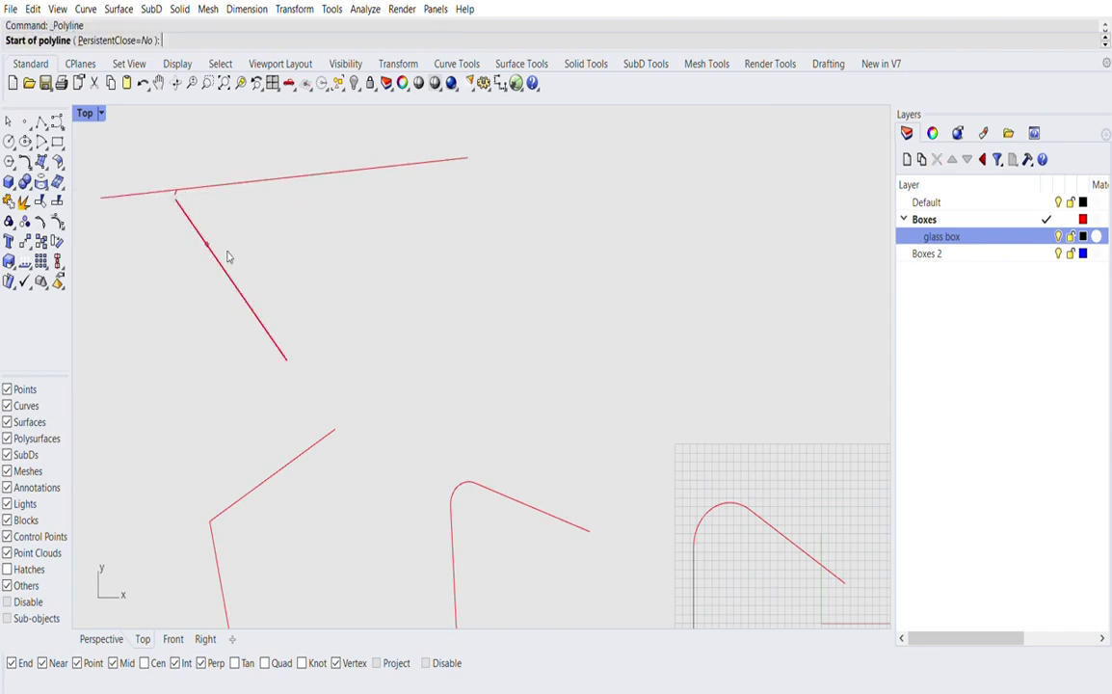
click(175, 191)
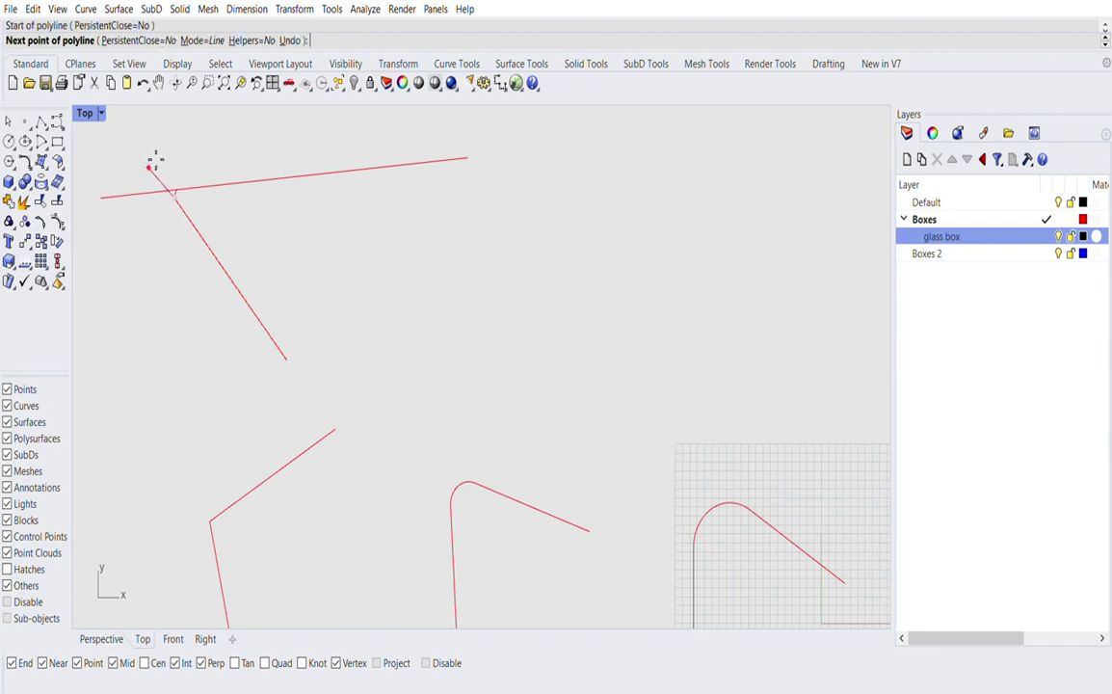
click(149, 167)
key(Return)
scroll(165, 182, up, 12)
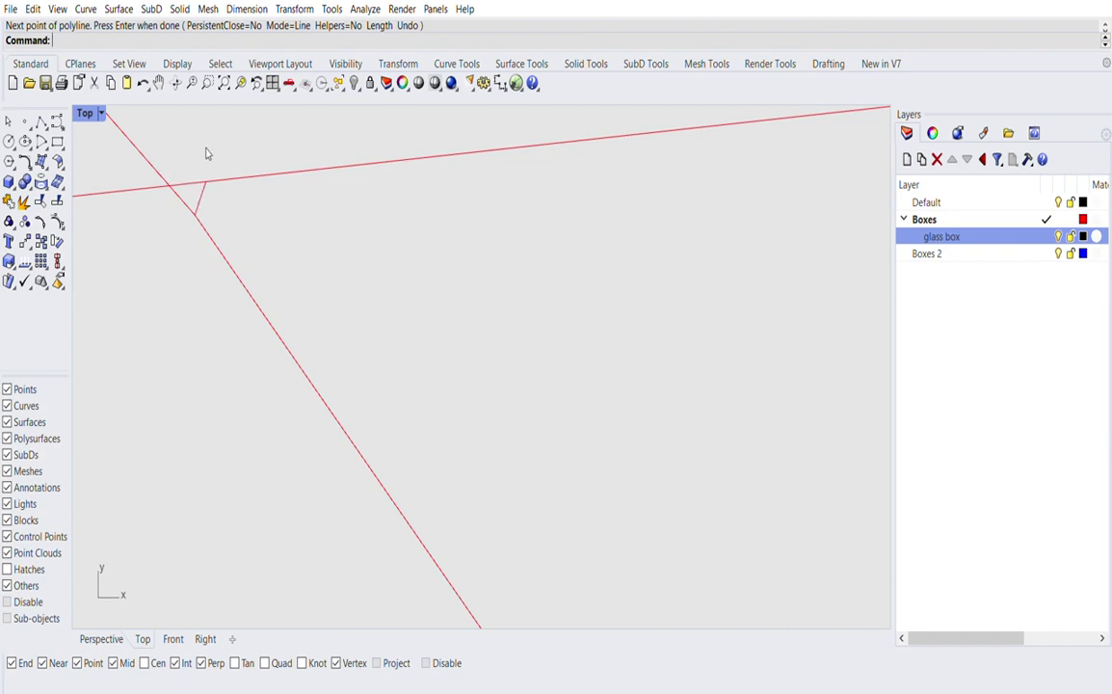
scroll(218, 206, down, 2)
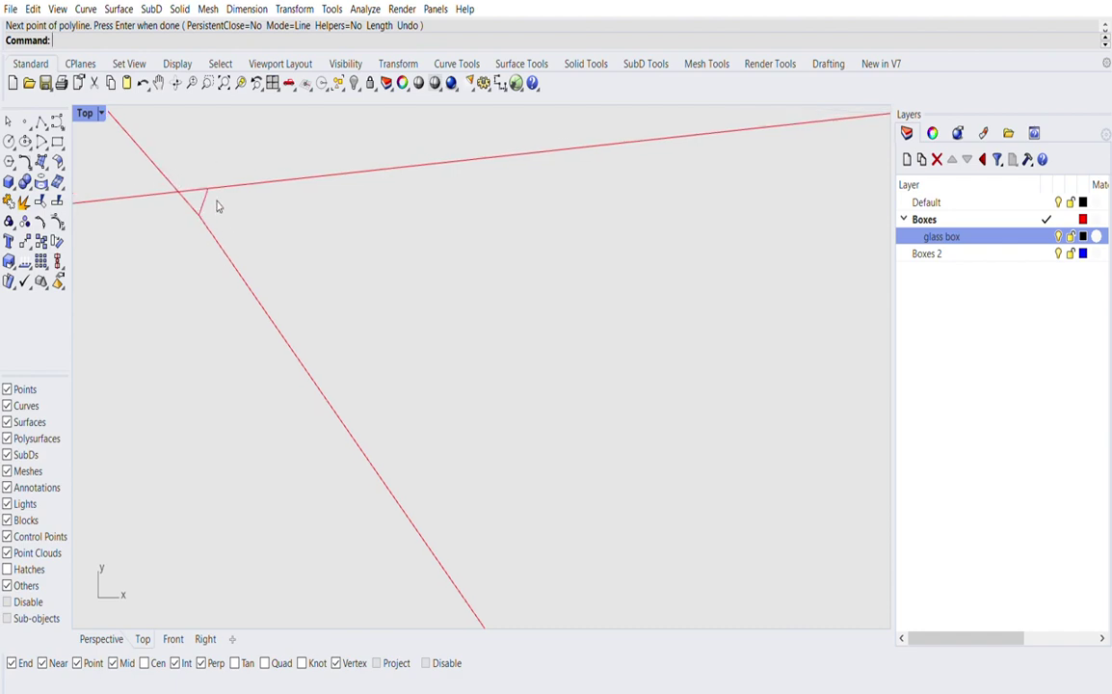
scroll(216, 206, down, 3)
scroll(214, 158, down, 3)
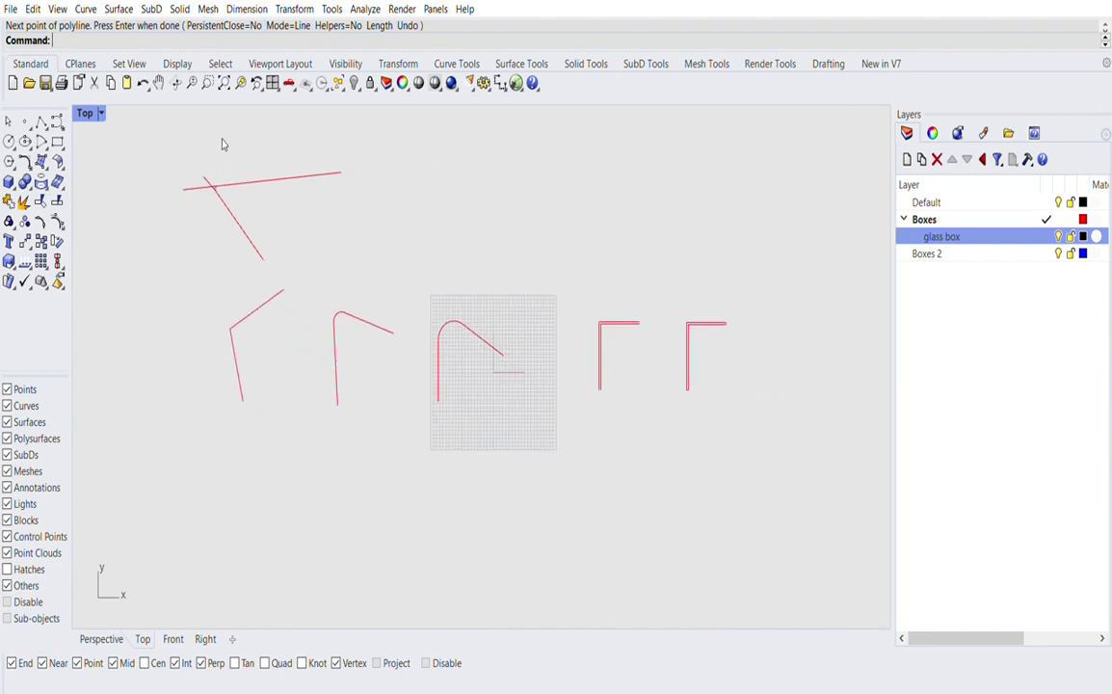
Step: Draw an open zigzag polyline of nine segments above the filleted and offset curves, with both ends finishing near the grid
click(40, 122)
scroll(253, 368, down, 3)
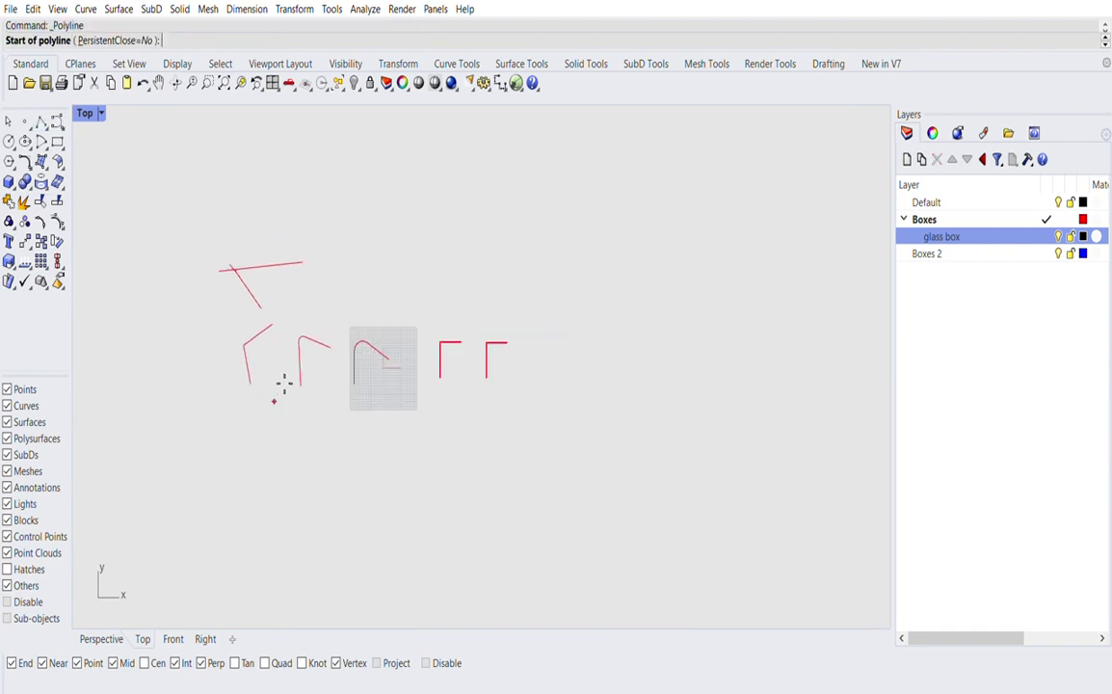
scroll(396, 323, up, 2)
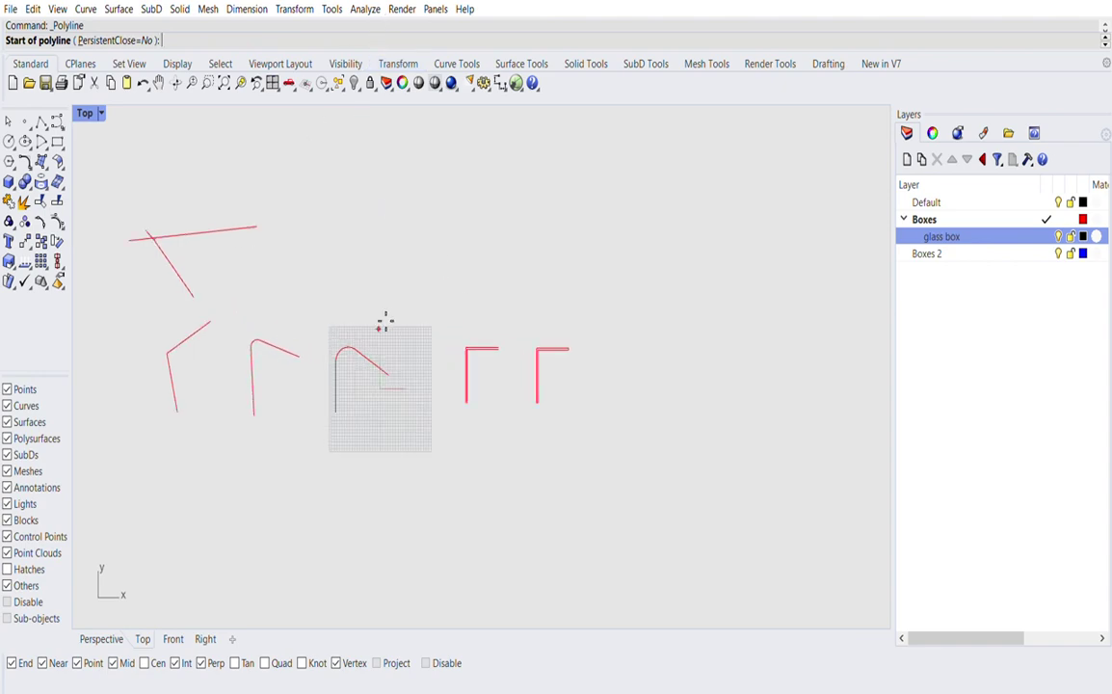
click(378, 328)
click(419, 270)
click(334, 207)
click(382, 152)
click(486, 187)
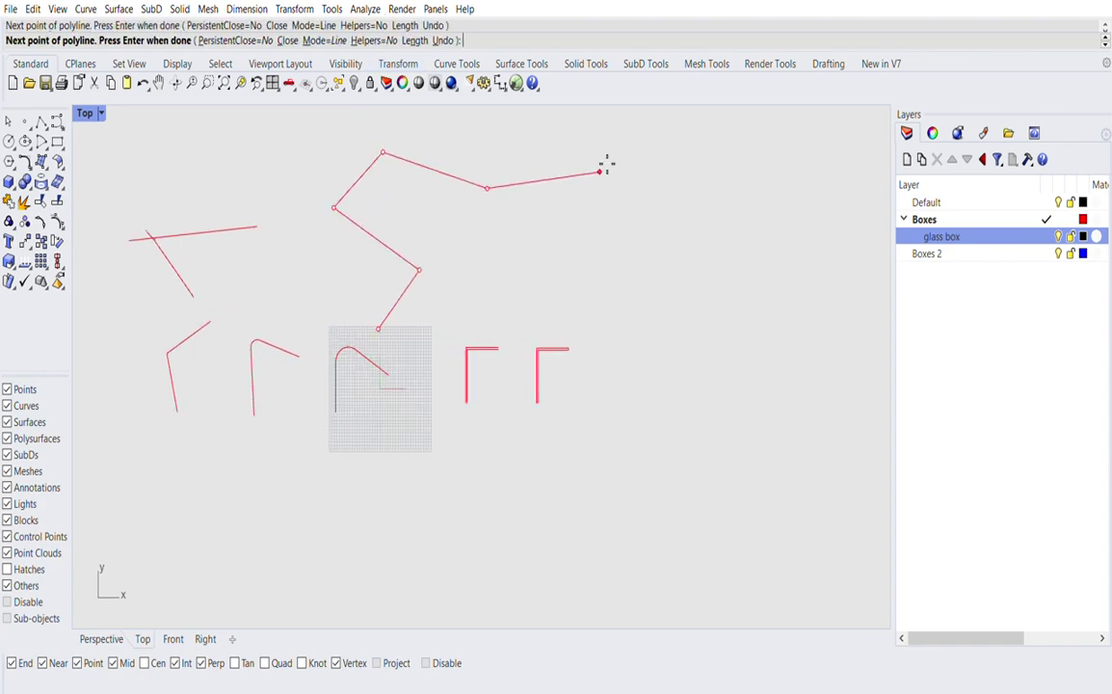
click(599, 172)
click(578, 272)
click(490, 274)
click(437, 320)
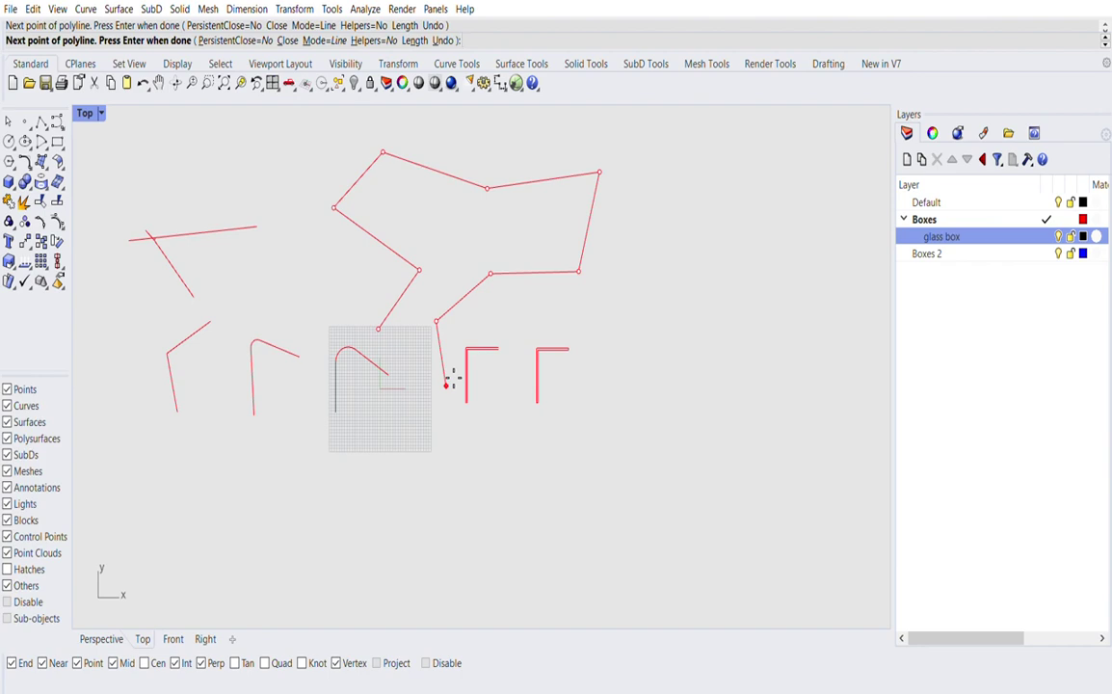
click(452, 375)
key(Return)
Step: Round all corners of the new open polyline with FilletCorners at a radius of 15
click(477, 284)
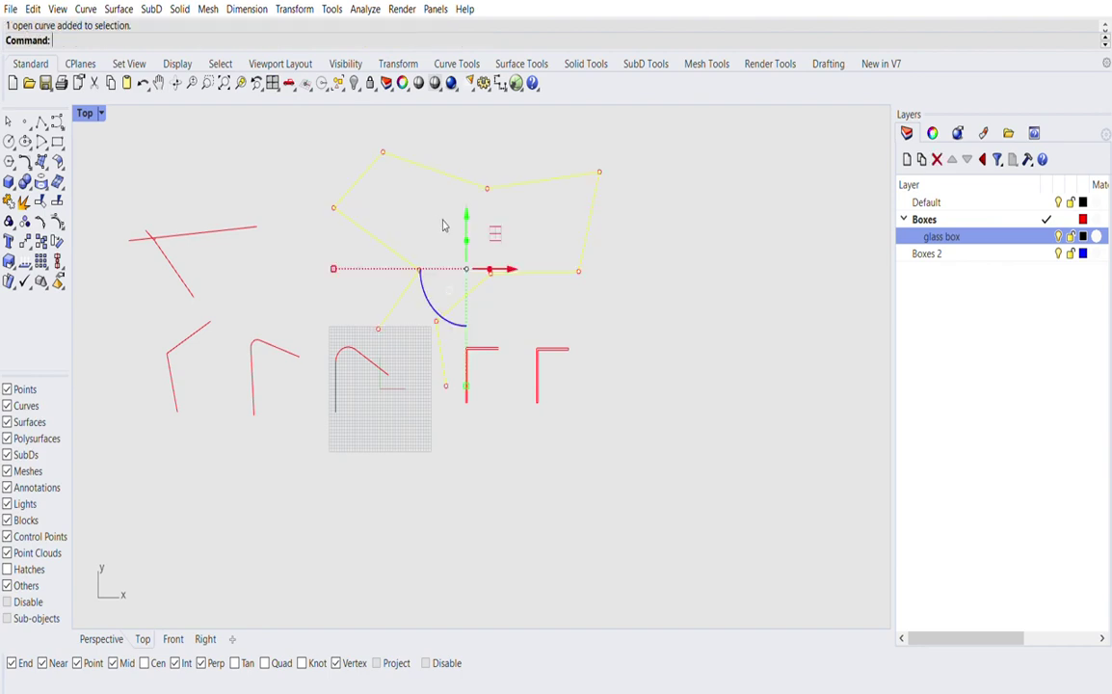
text(Fill)
click(93, 62)
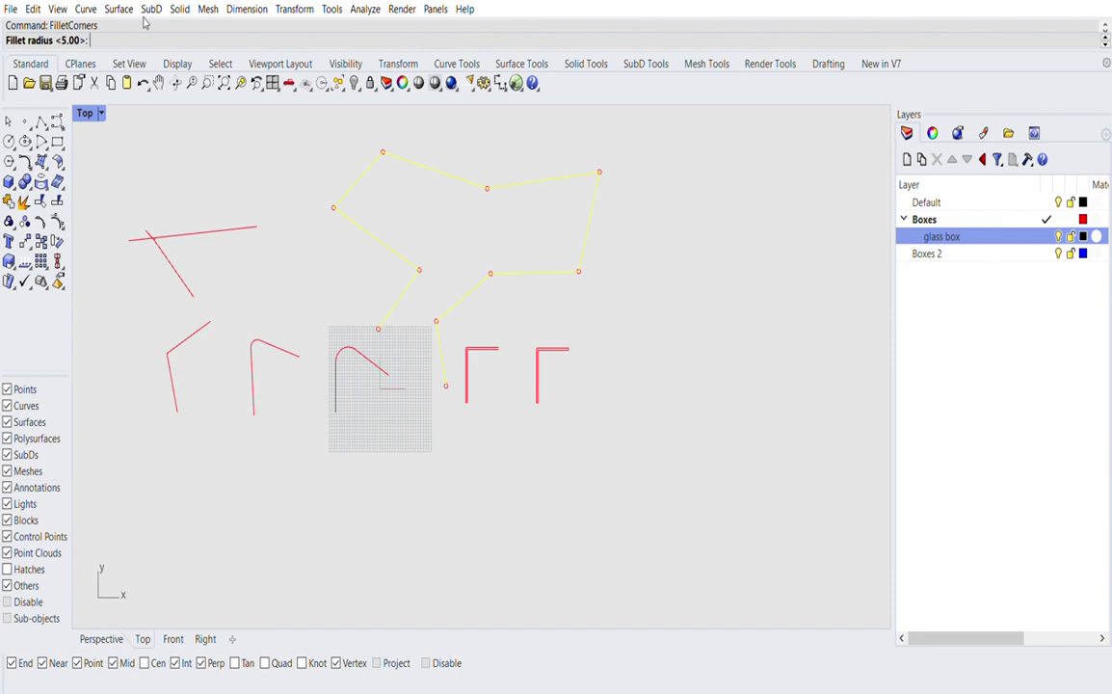
text(15)
key(Return)
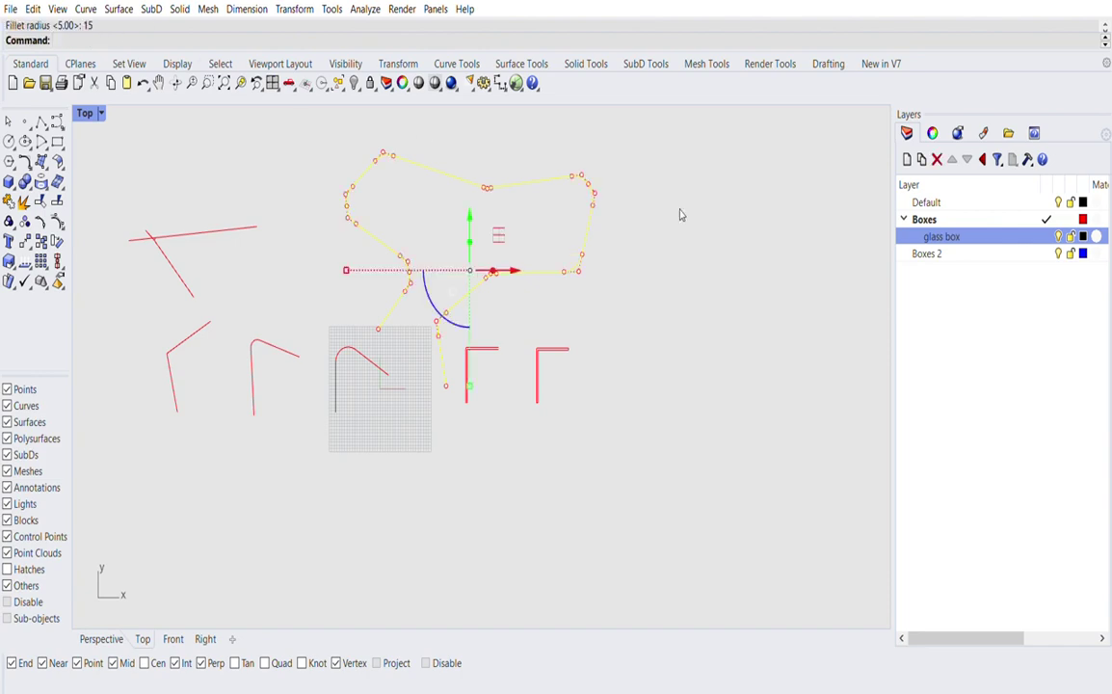
scroll(576, 136, up, 3)
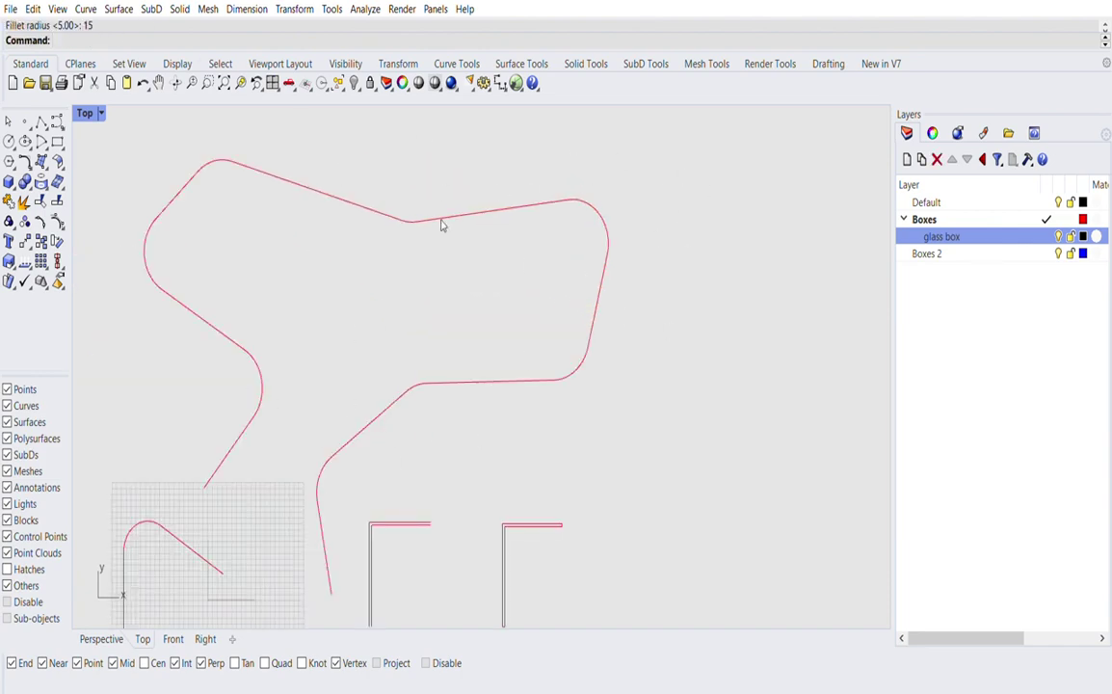
scroll(441, 226, down, 2)
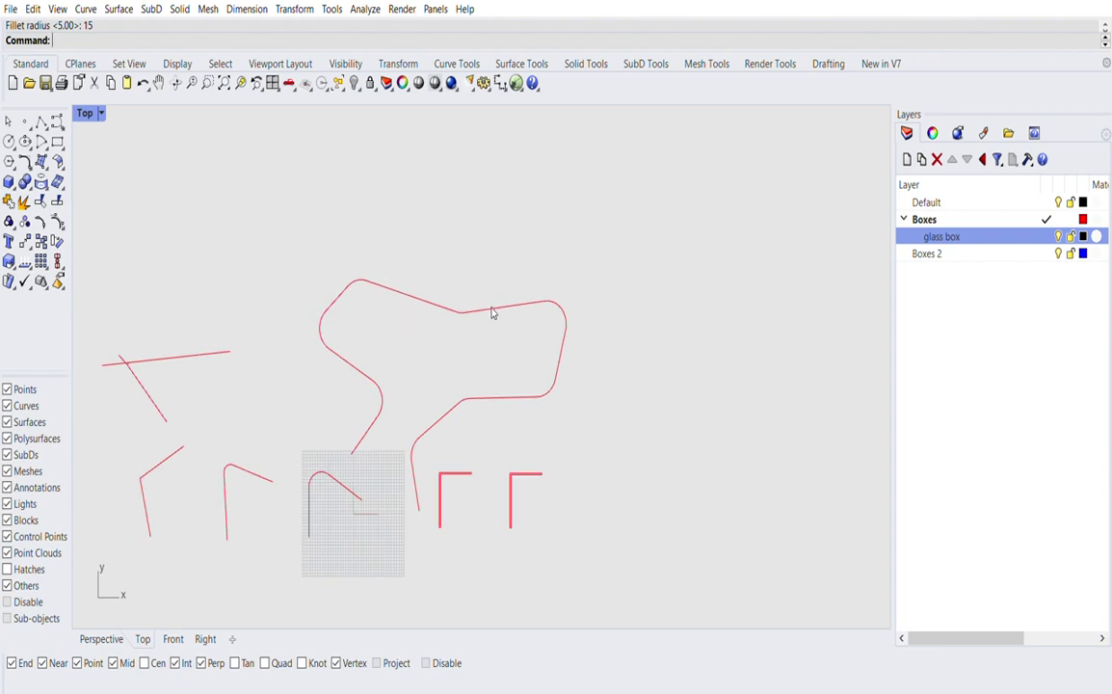
scroll(511, 361, down, 3)
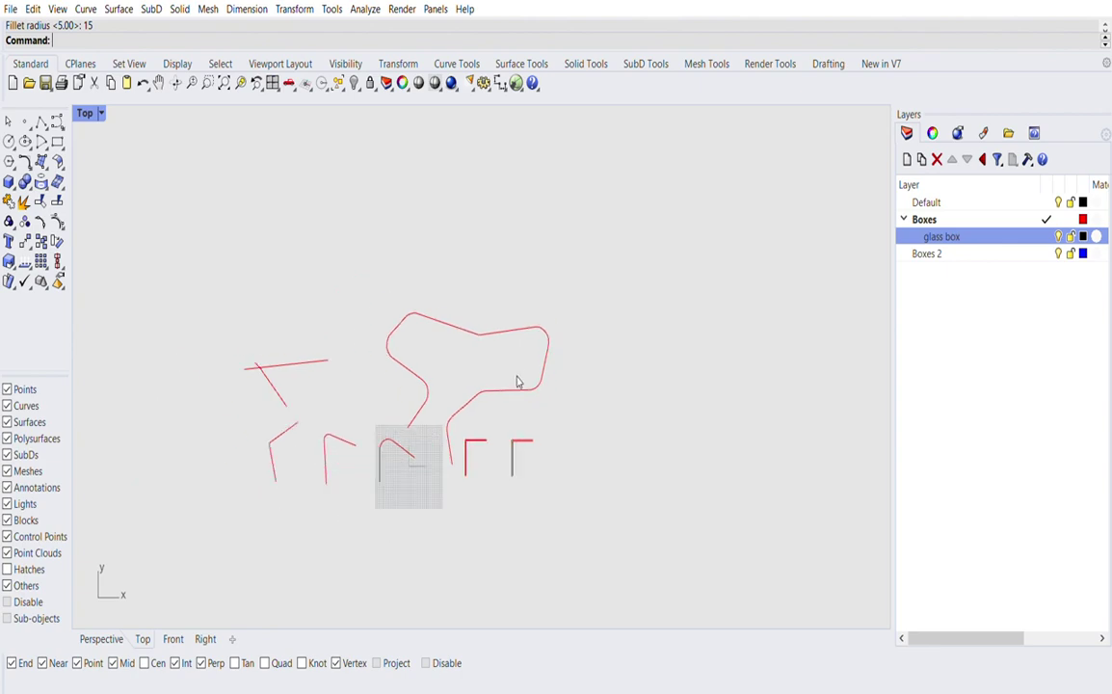